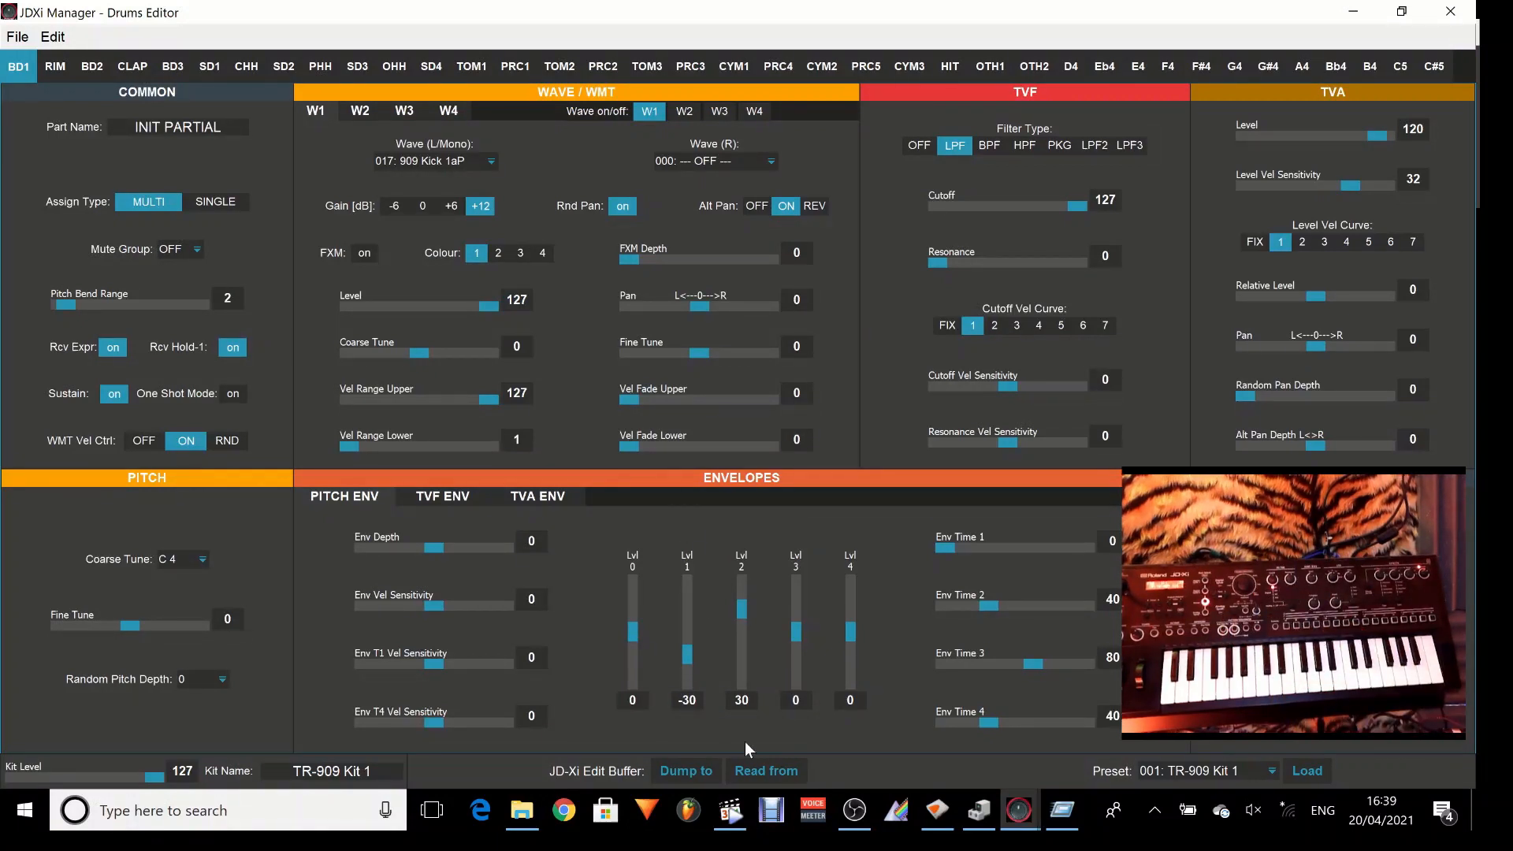
Read the current drum kit from the JD-Xi edit buffer and view the PRC5 and D4 partials.
{"action": "left_click", "coordinate": [764, 772]}
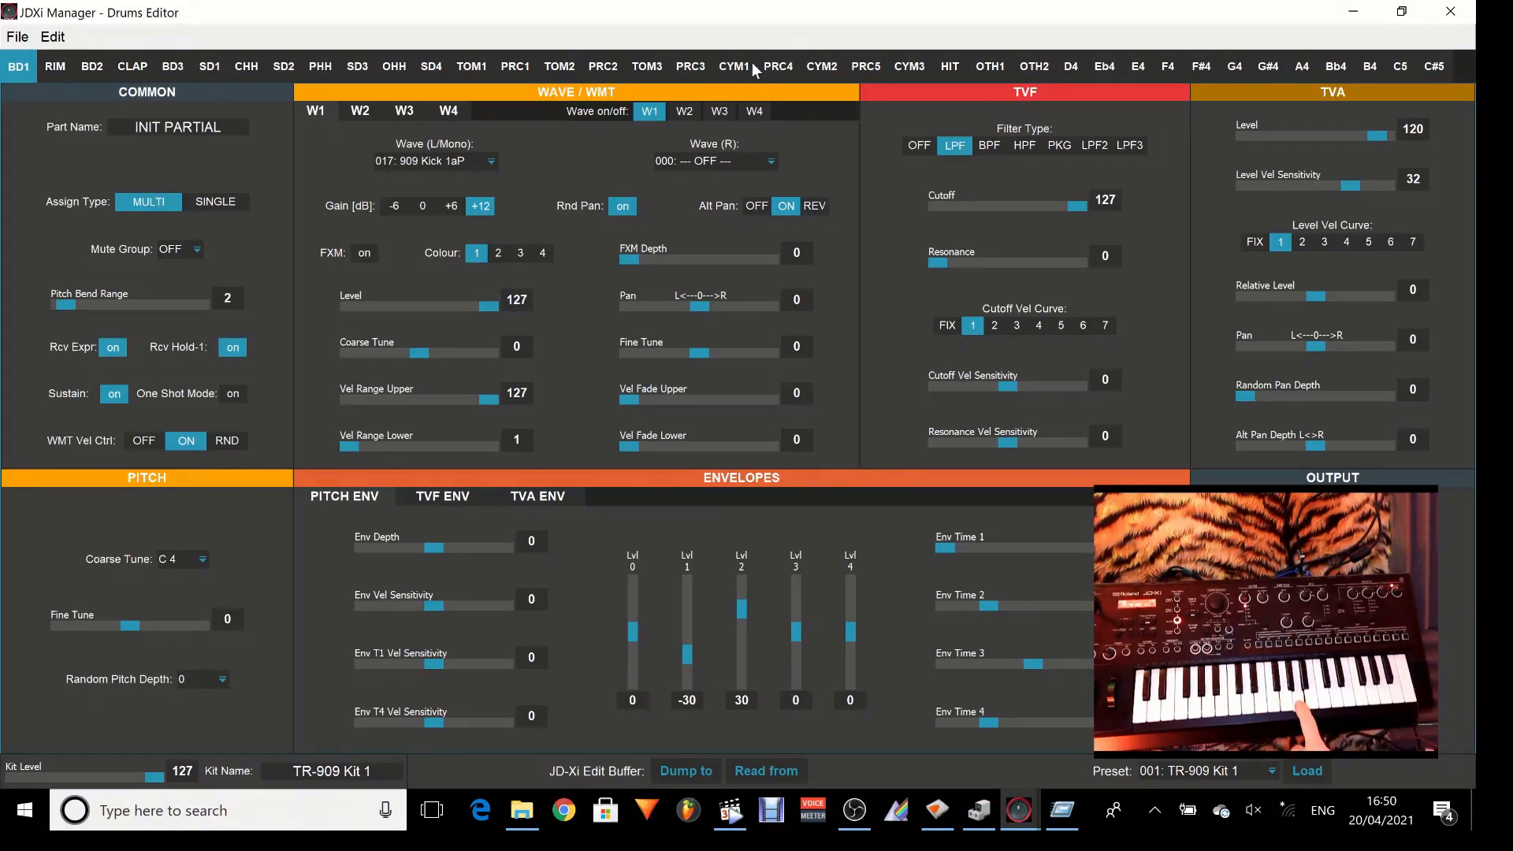
{"action": "left_click", "coordinate": [878, 63]}
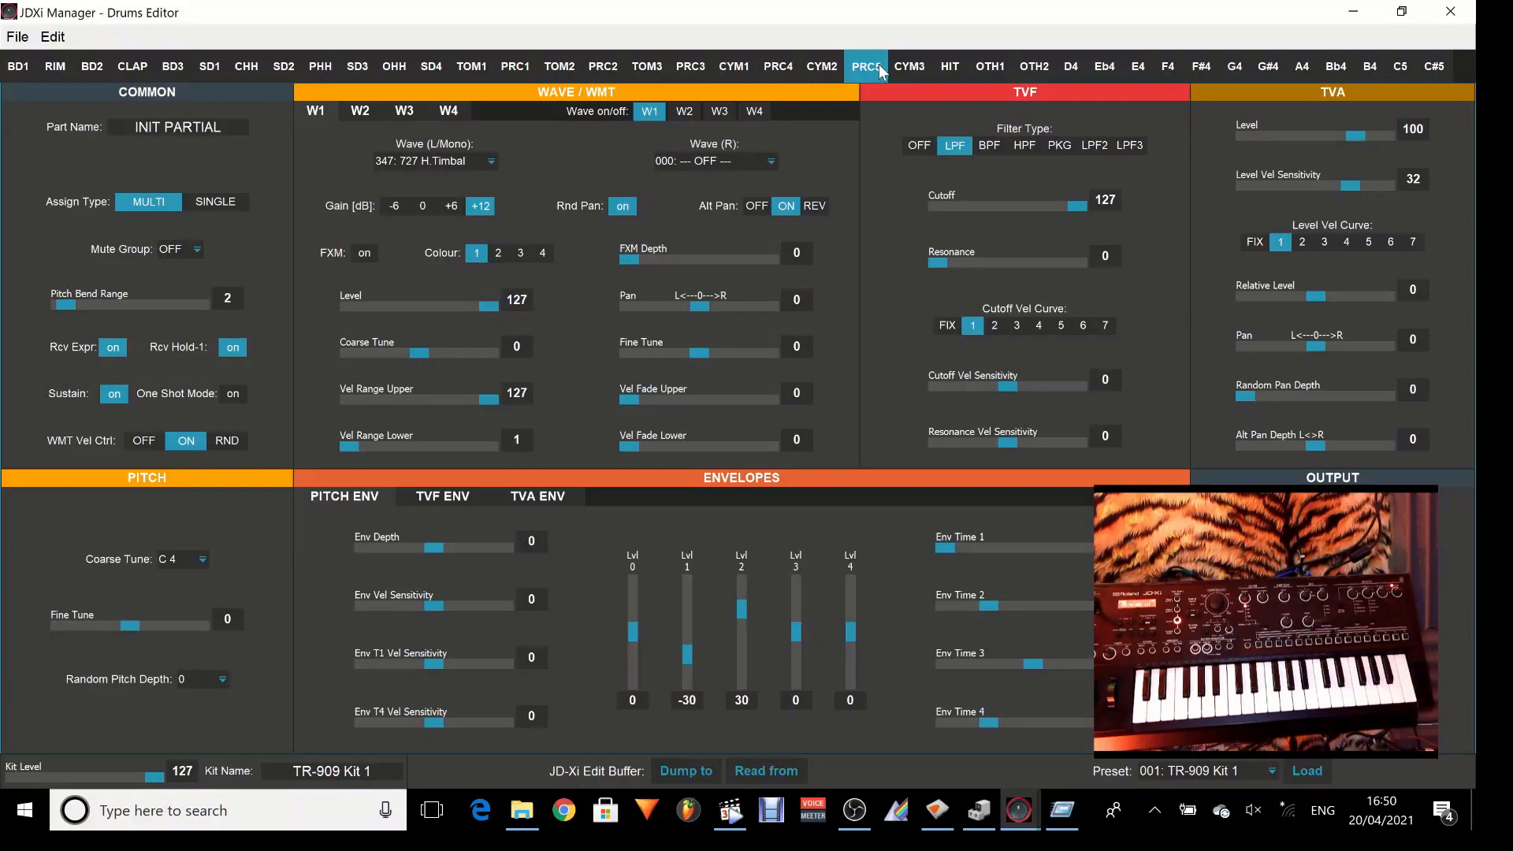
{"action": "left_click", "coordinate": [1070, 69]}
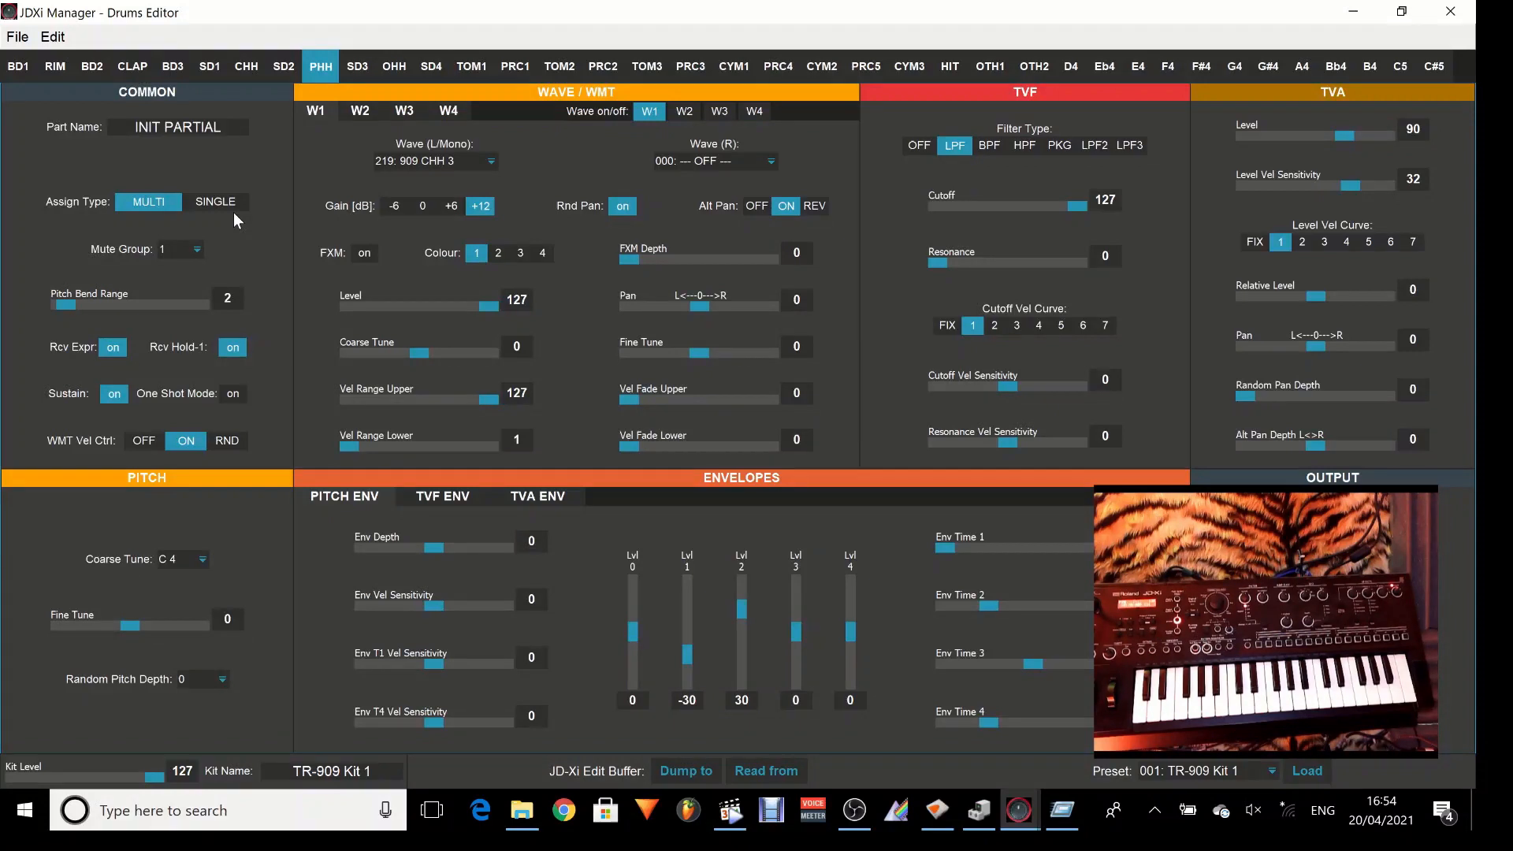
Examine the OHH and CHH partials and look through the mute group choices available for CHH.
{"action": "left_click", "coordinate": [403, 63]}
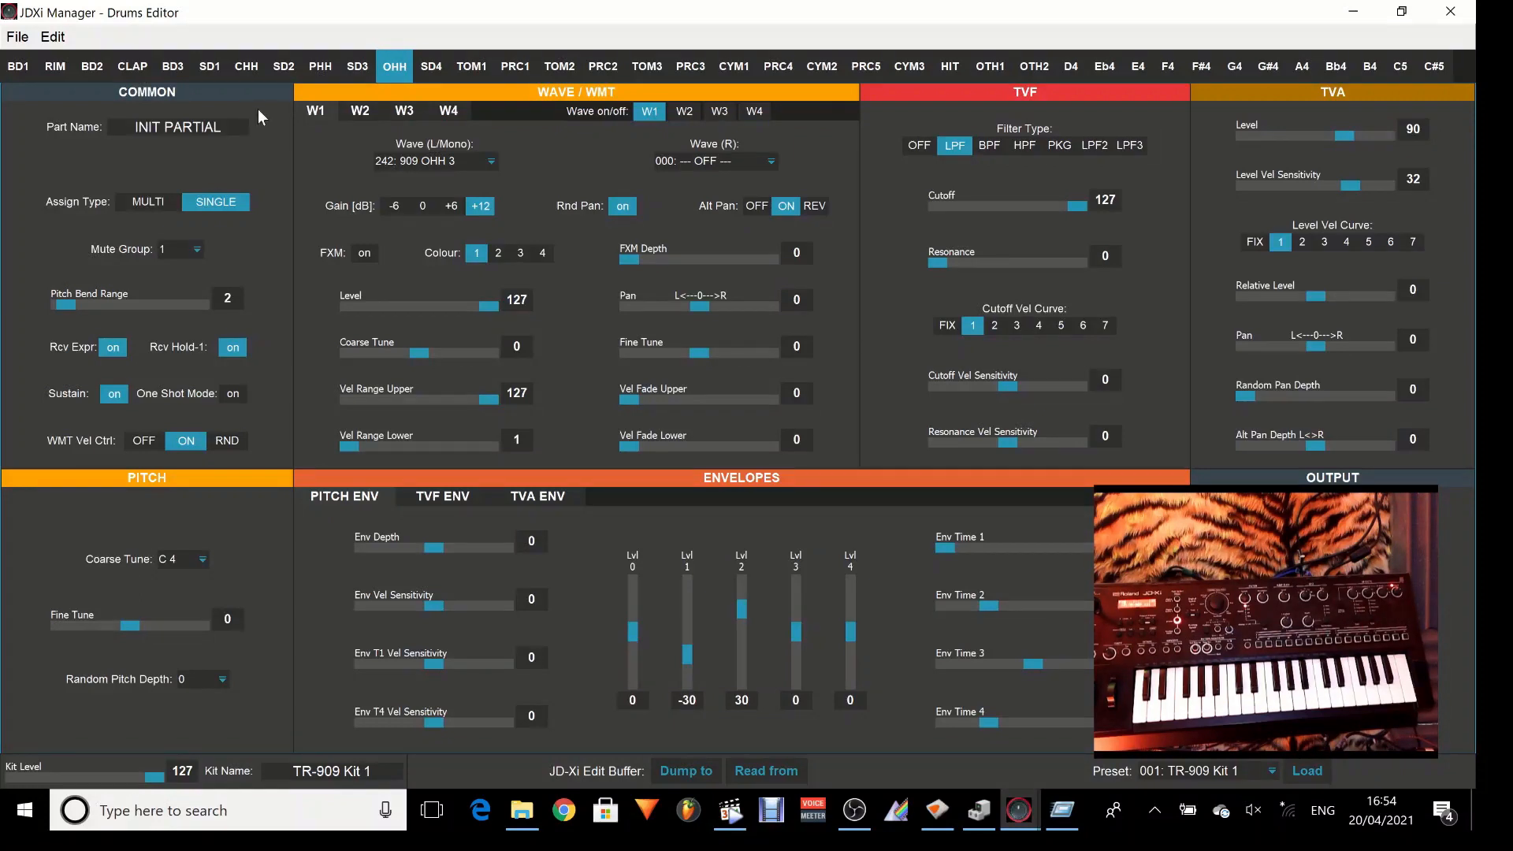
{"action": "left_click", "coordinate": [248, 65]}
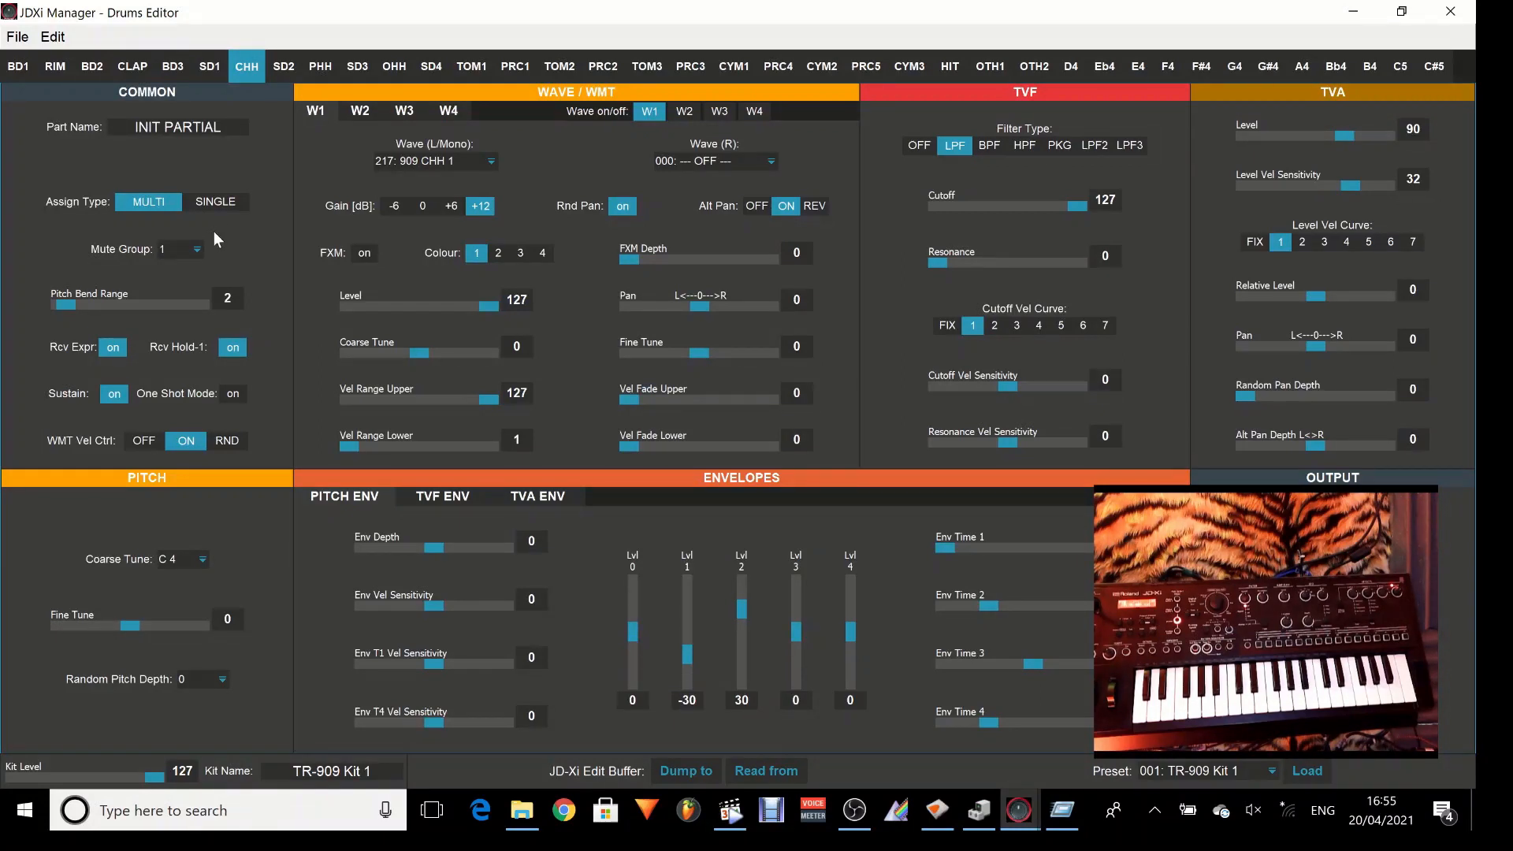
{"action": "left_click", "coordinate": [194, 249]}
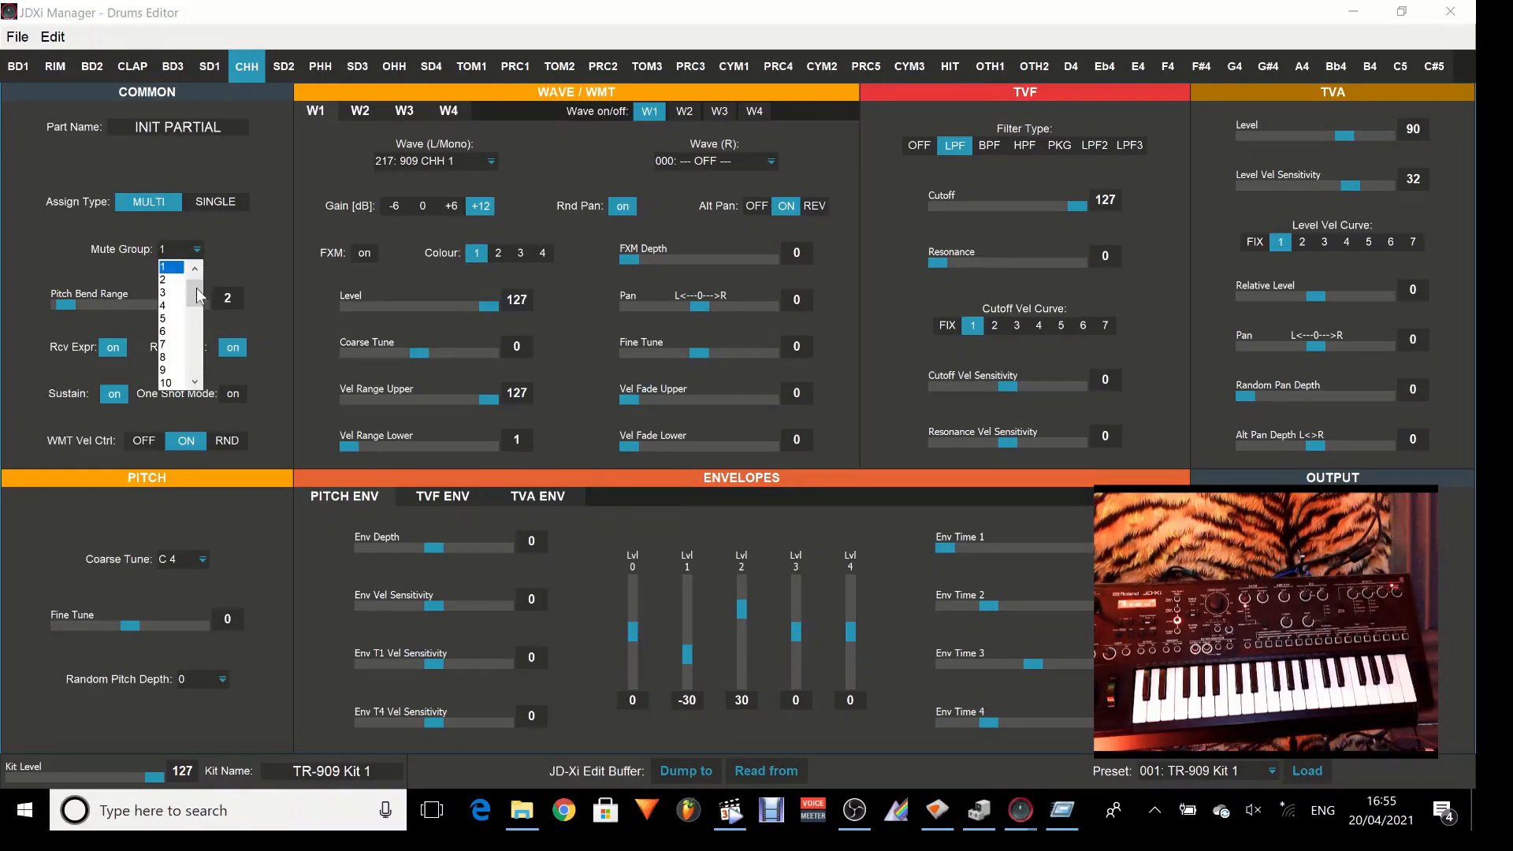
{"action": "left_click_drag", "start_coordinate": [197, 287], "coordinate": [199, 387]}
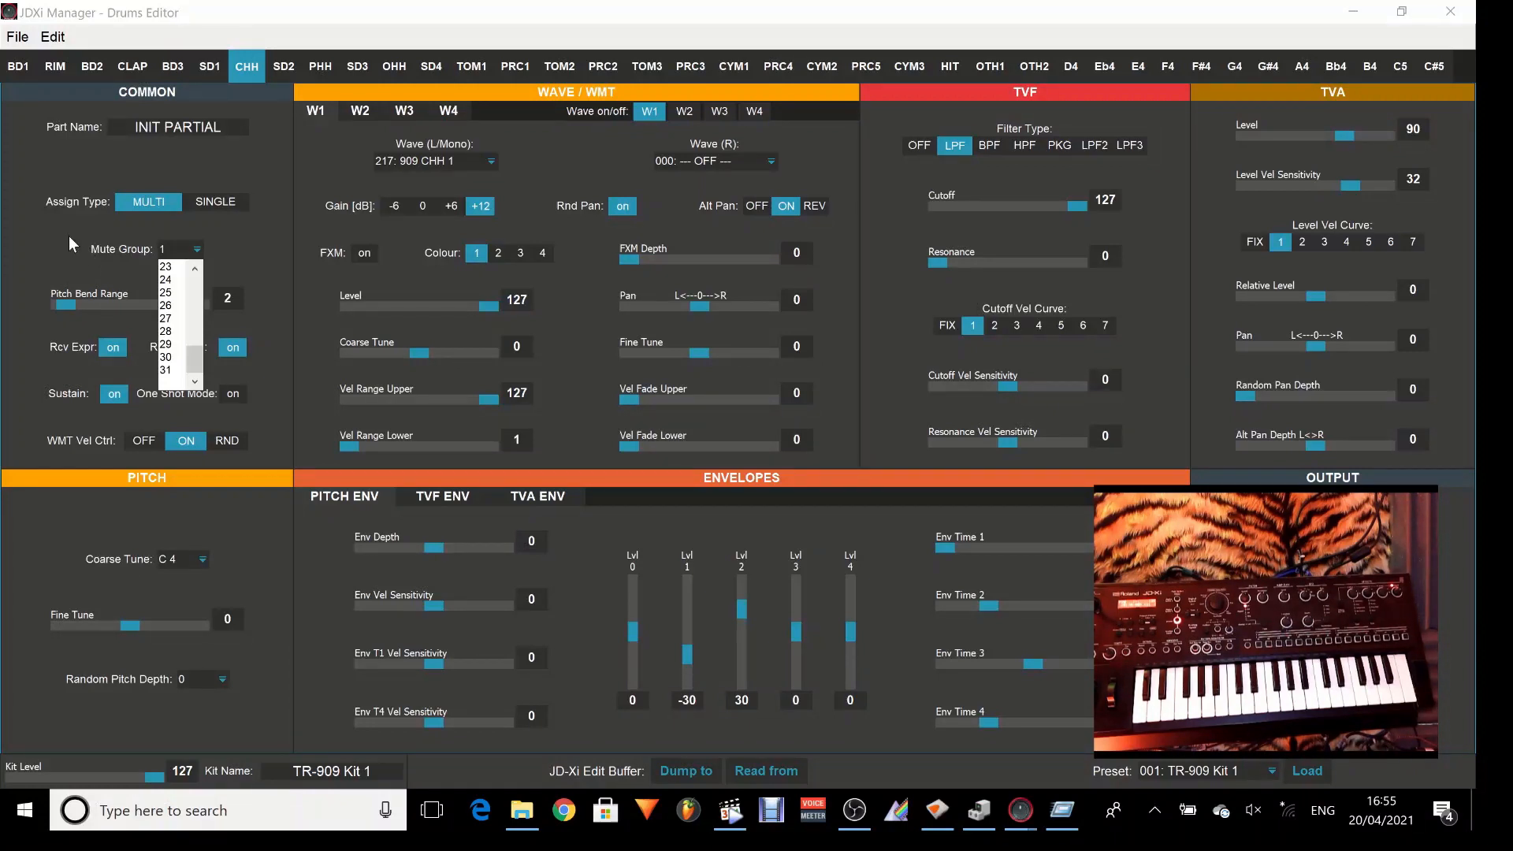
{"action": "left_click", "coordinate": [35, 242]}
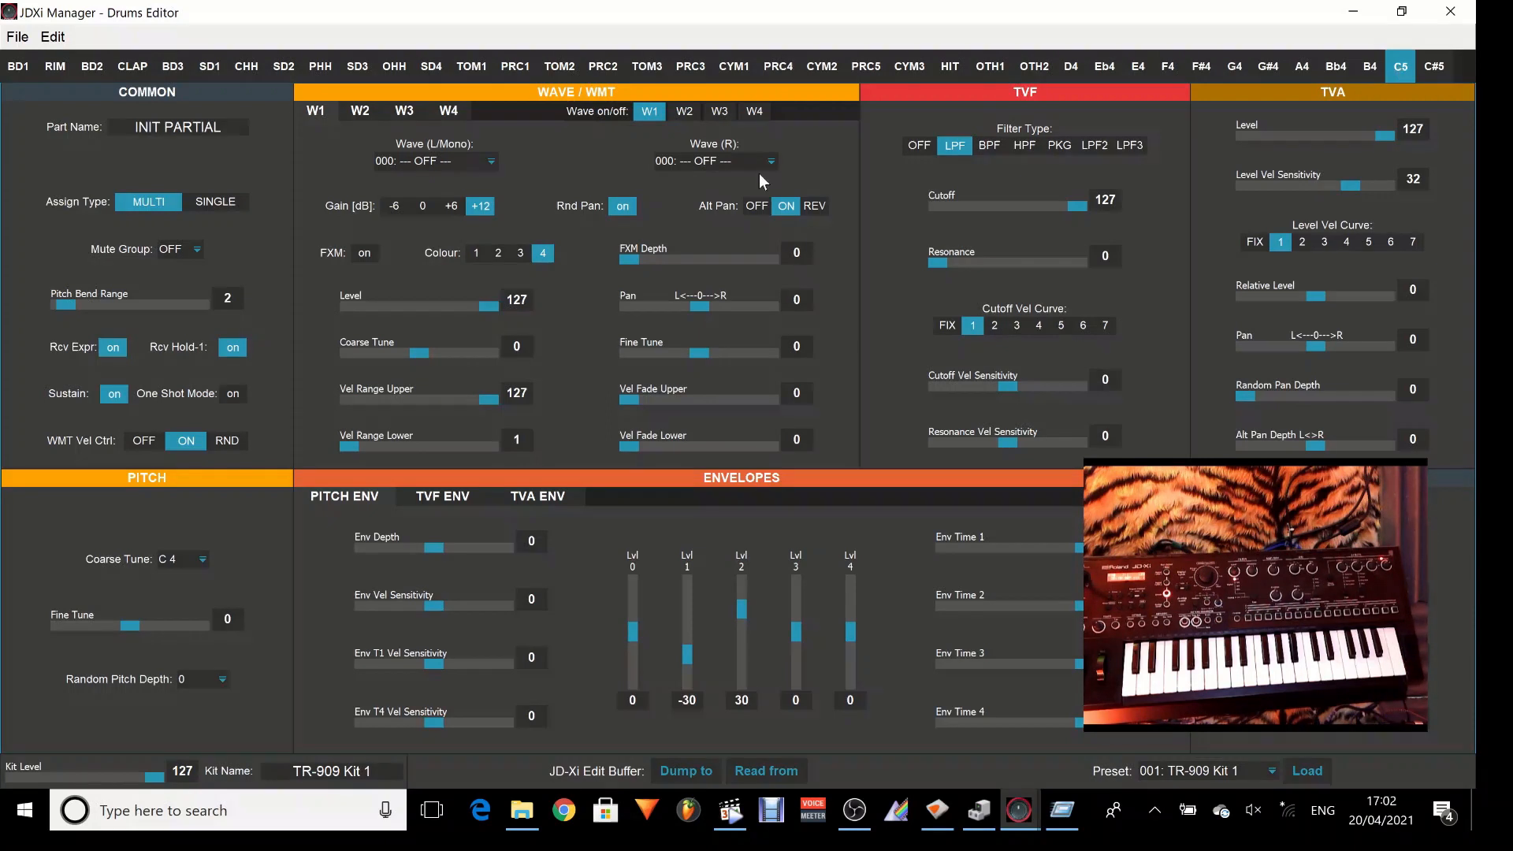
Assign 269: 909 RideCym as the left/mono wave of W1 in the C5 partial.
{"action": "left_click", "coordinate": [485, 168]}
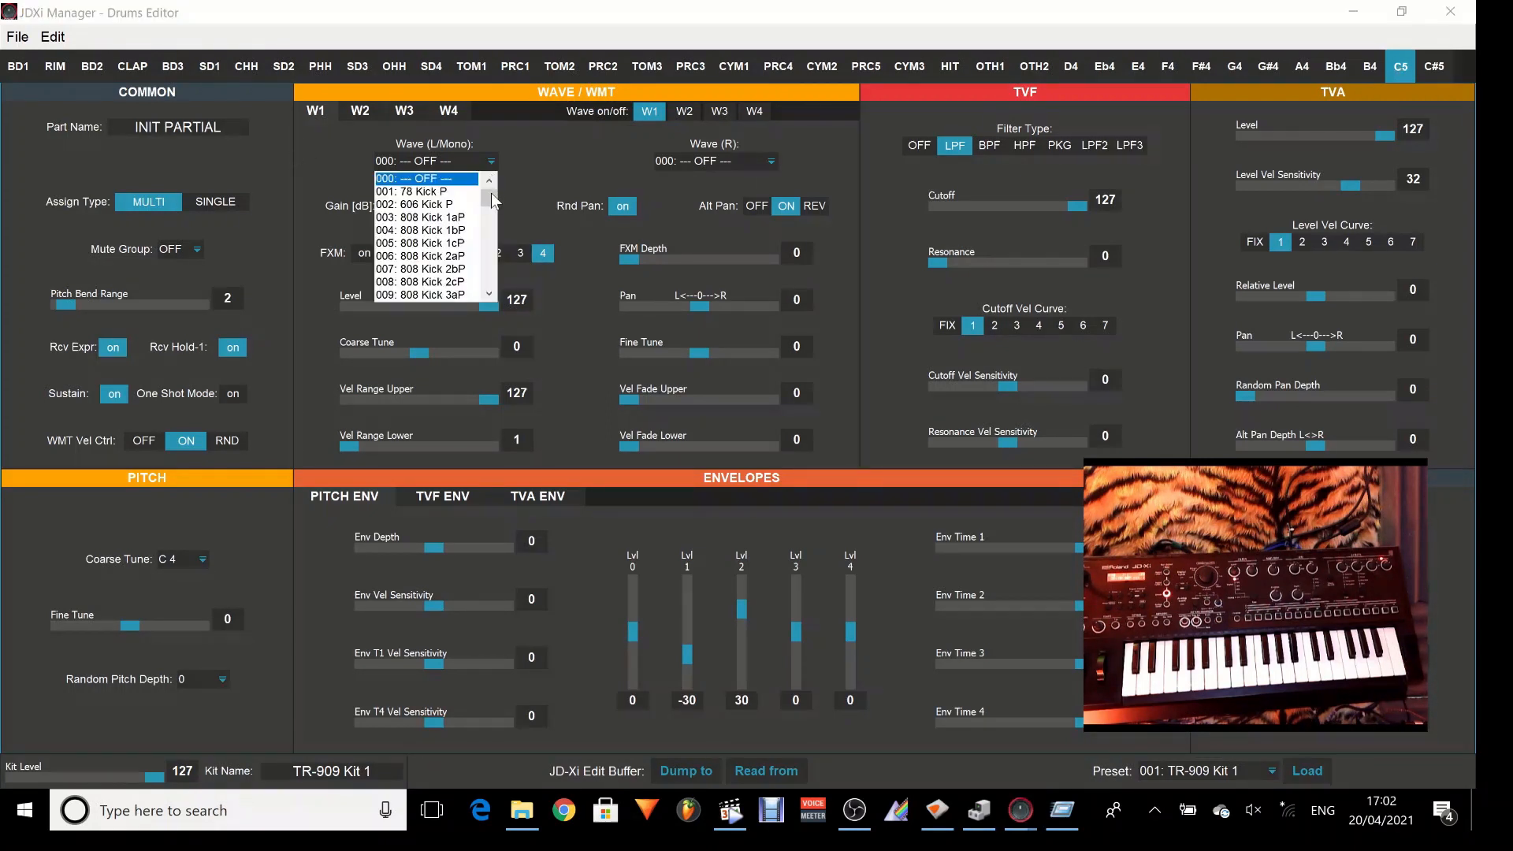
{"action": "left_click_drag", "start_coordinate": [490, 194], "coordinate": [495, 254]}
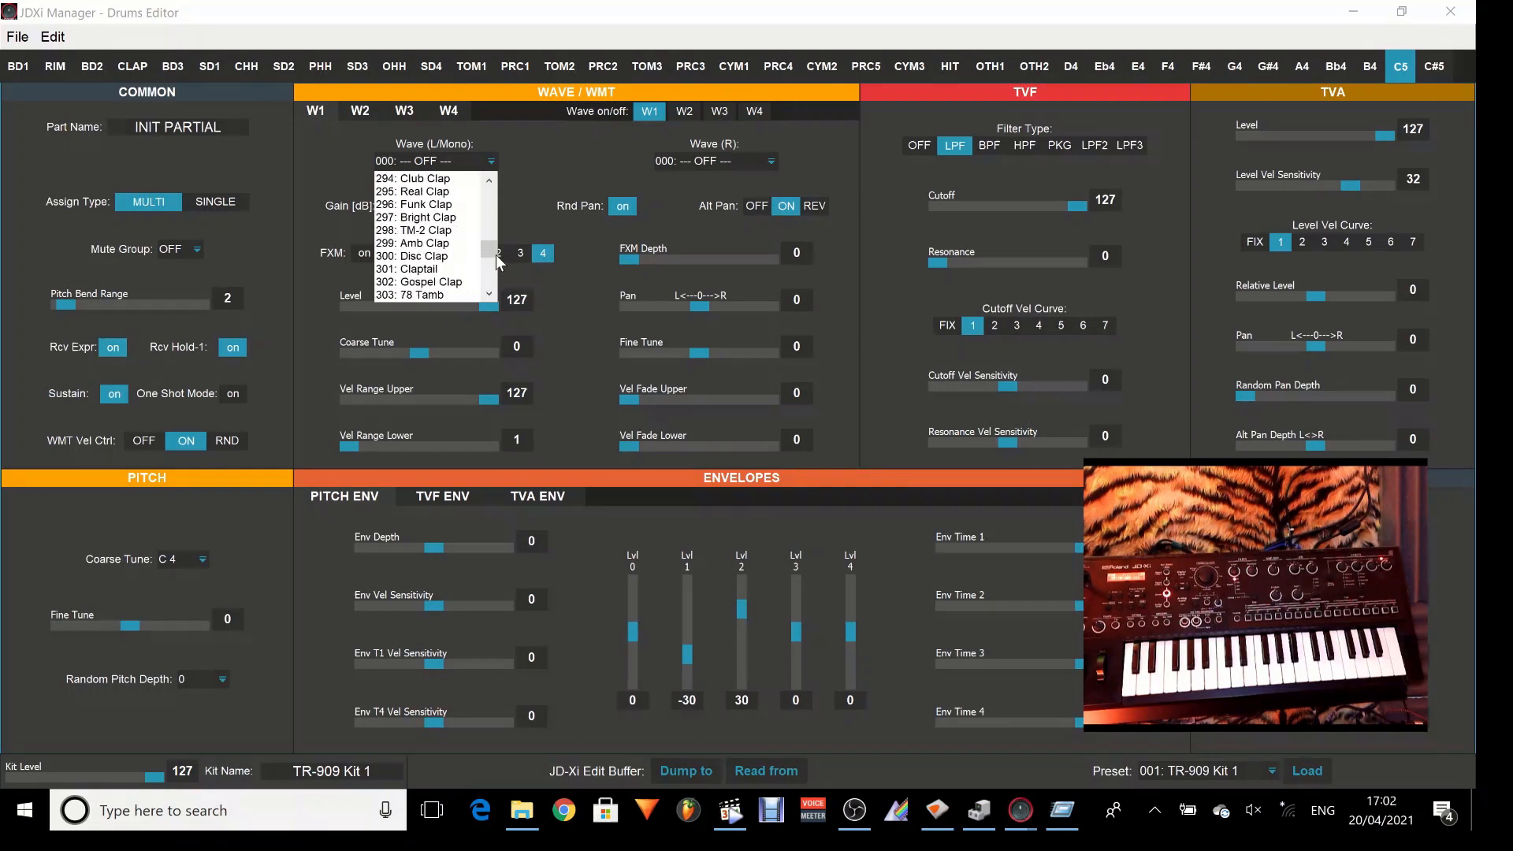
{"action": "left_click", "coordinate": [484, 170]}
{"action": "left_click", "coordinate": [485, 168]}
{"action": "left_click_drag", "start_coordinate": [493, 197], "coordinate": [493, 246]}
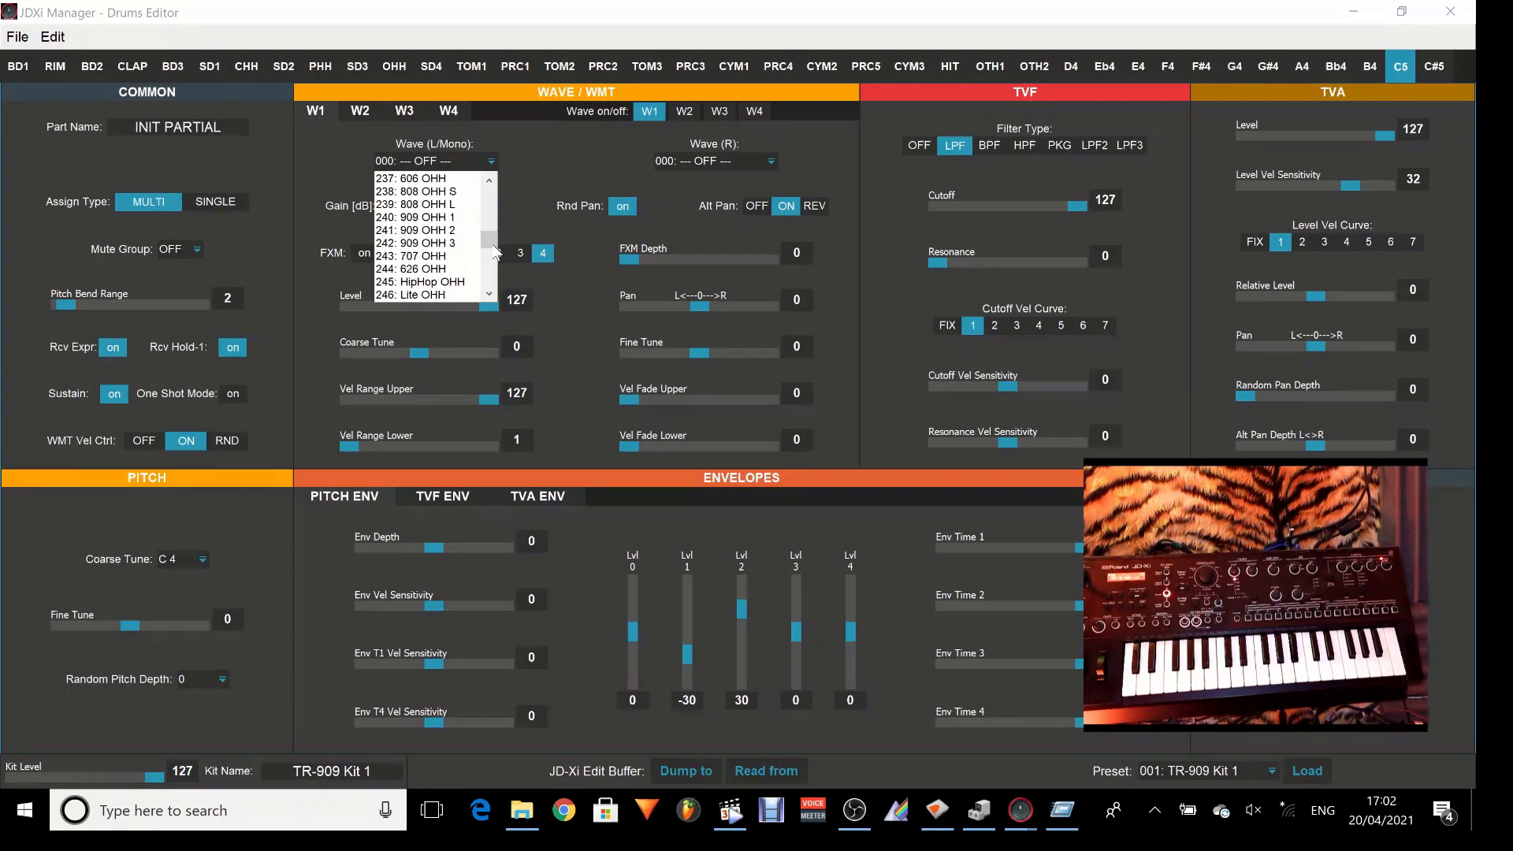
{"action": "left_click", "coordinate": [489, 294]}
{"action": "left_click", "coordinate": [489, 294]}
{"action": "left_click", "coordinate": [488, 294]}
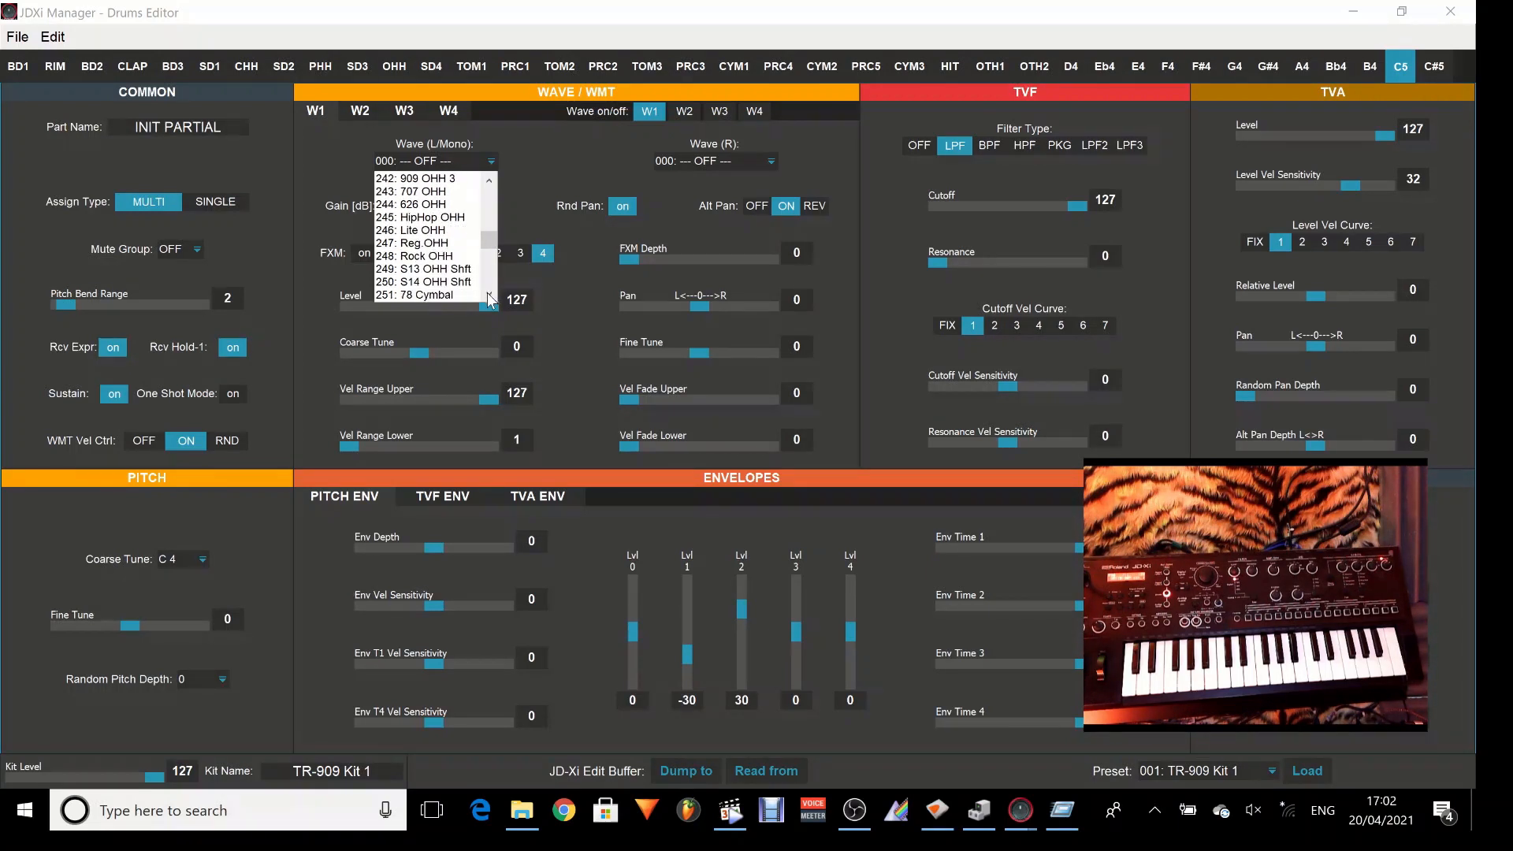
{"action": "left_click", "coordinate": [489, 293]}
{"action": "left_click", "coordinate": [488, 294]}
{"action": "left_click", "coordinate": [488, 294]}
{"action": "left_click", "coordinate": [488, 294]}
{"action": "left_click", "coordinate": [489, 294]}
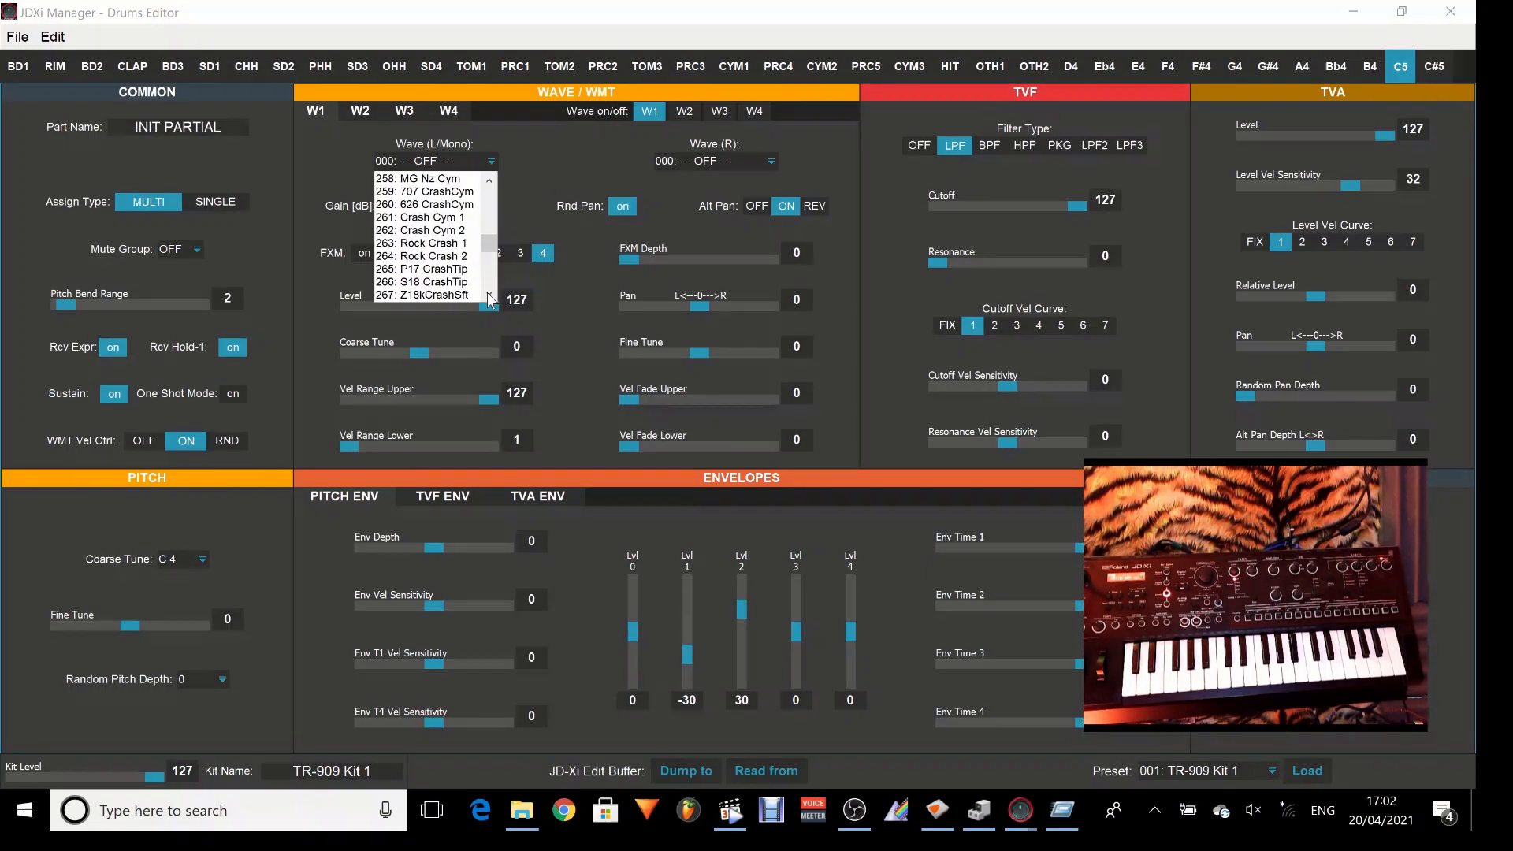
{"action": "left_click", "coordinate": [488, 294]}
{"action": "left_click", "coordinate": [489, 294]}
{"action": "left_click", "coordinate": [489, 294]}
{"action": "left_click", "coordinate": [488, 294]}
{"action": "left_click", "coordinate": [459, 284]}
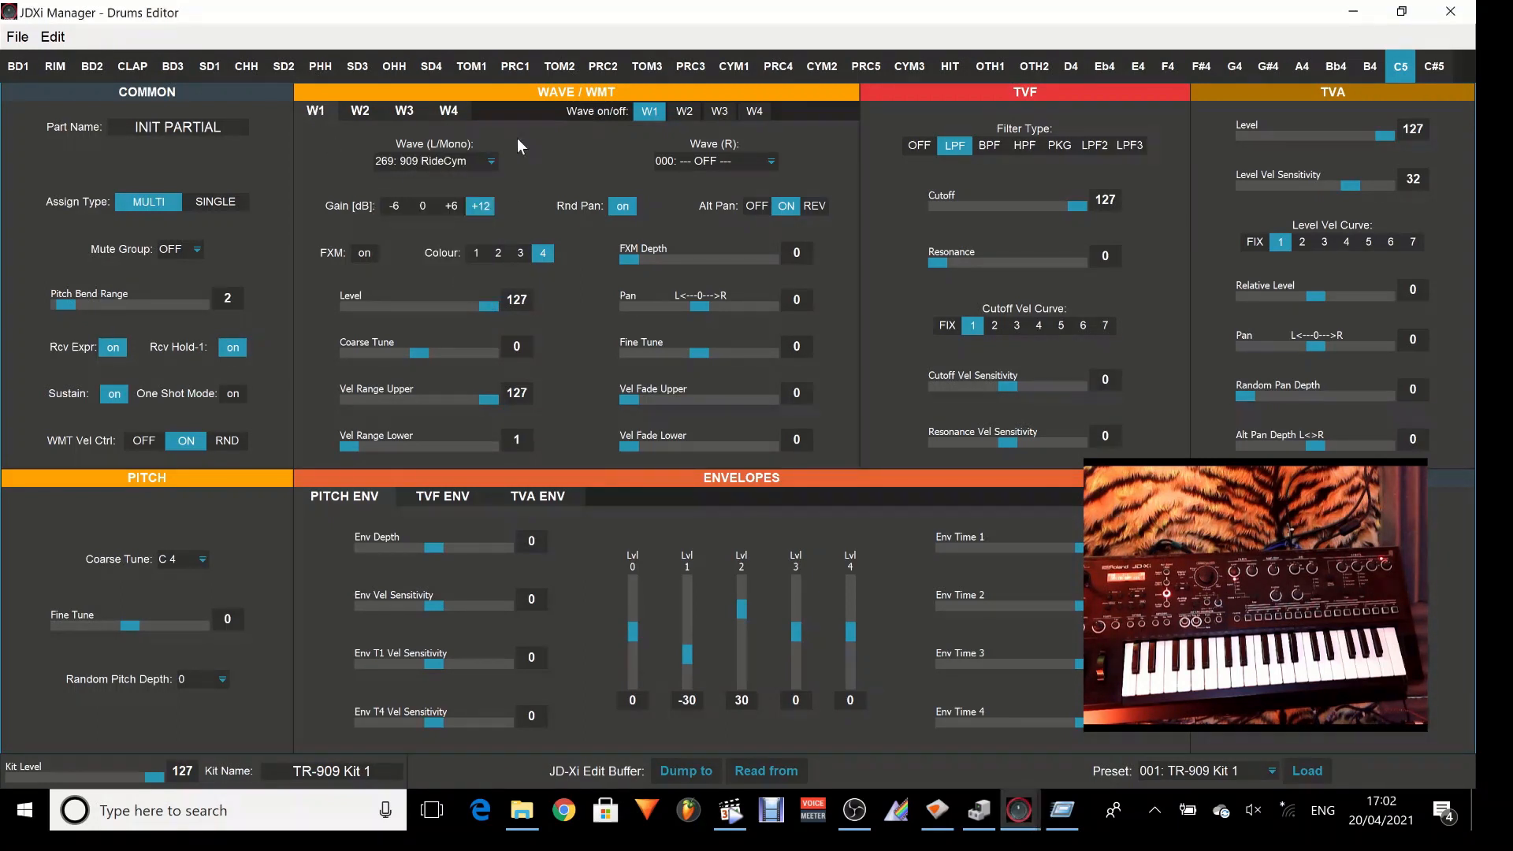
Raise Env Time 4 of the C5 partial's TVA envelope to its maximum, keeping wave W1 on.
{"action": "left_click", "coordinate": [647, 112]}
{"action": "left_click", "coordinate": [538, 497]}
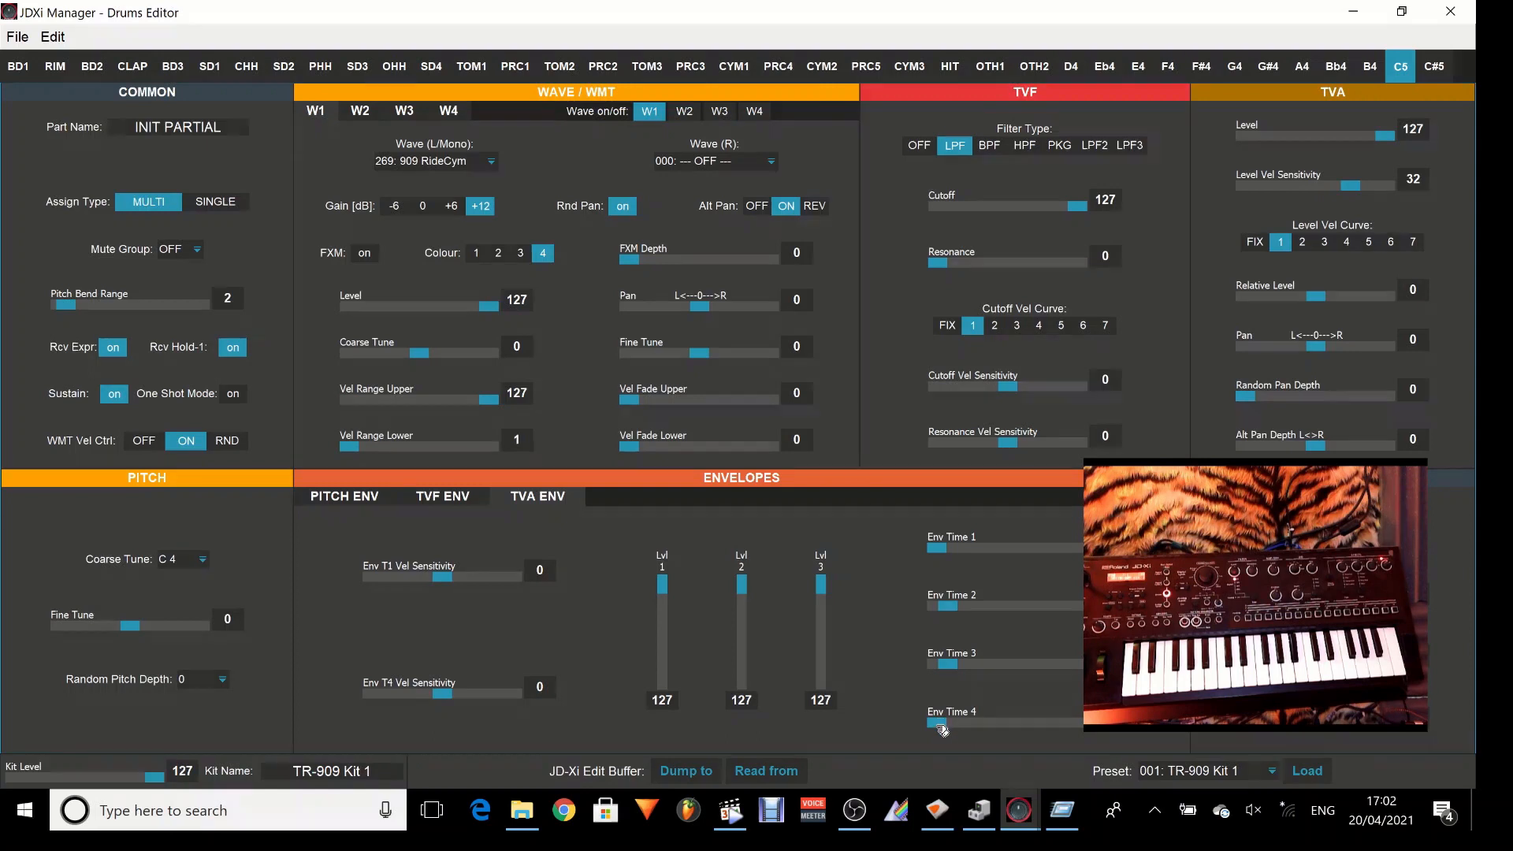
{"action": "left_click_drag", "start_coordinate": [942, 731], "coordinate": [1190, 756]}
Compare the SINGLE and MULTI assign types on the C5 partial, finishing on SINGLE.
{"action": "left_click", "coordinate": [217, 201]}
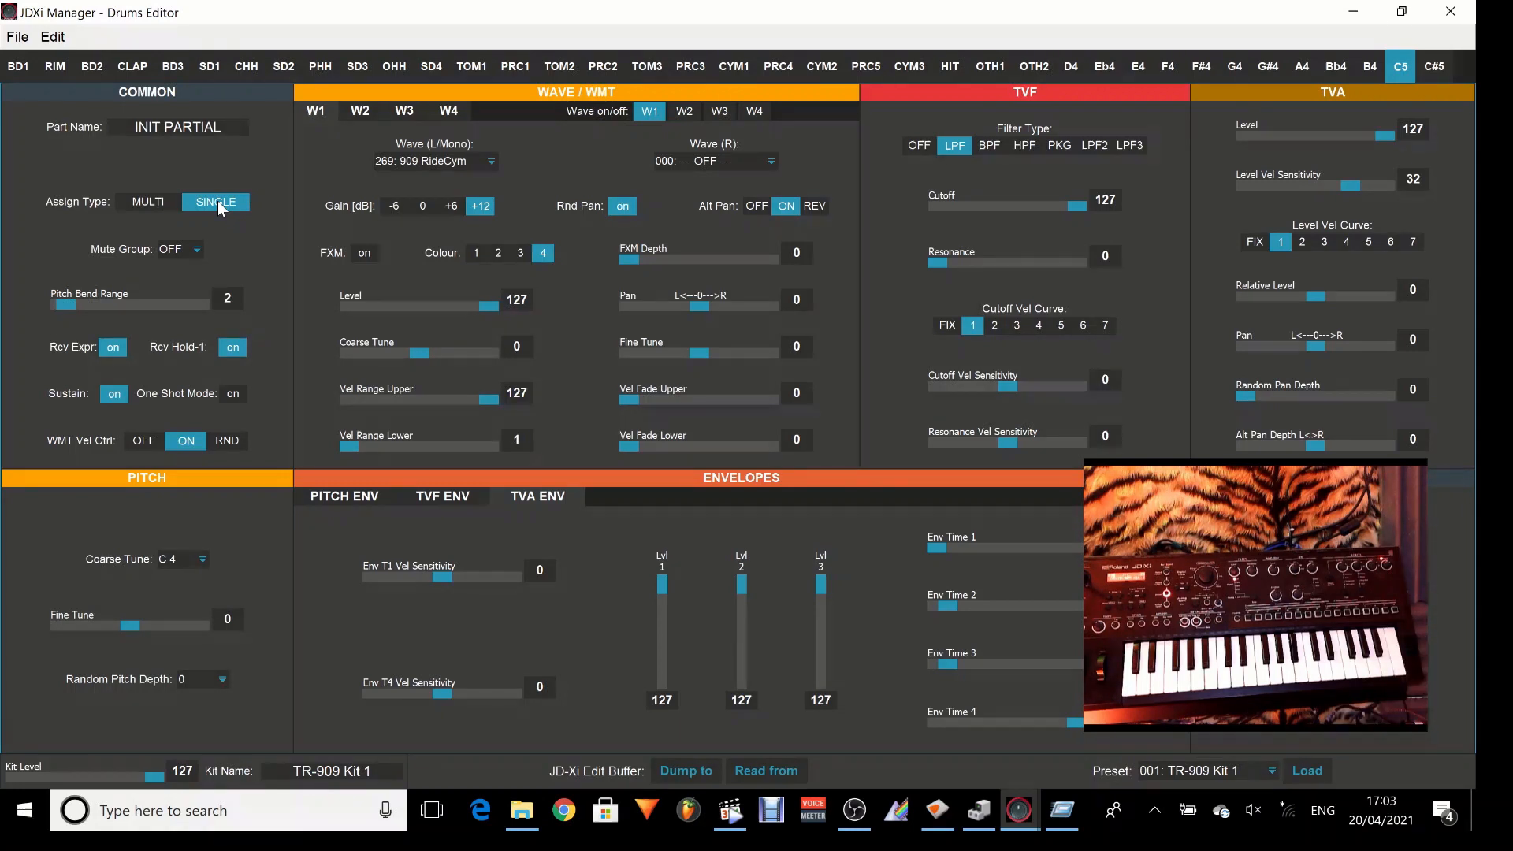
{"action": "left_click", "coordinate": [165, 200]}
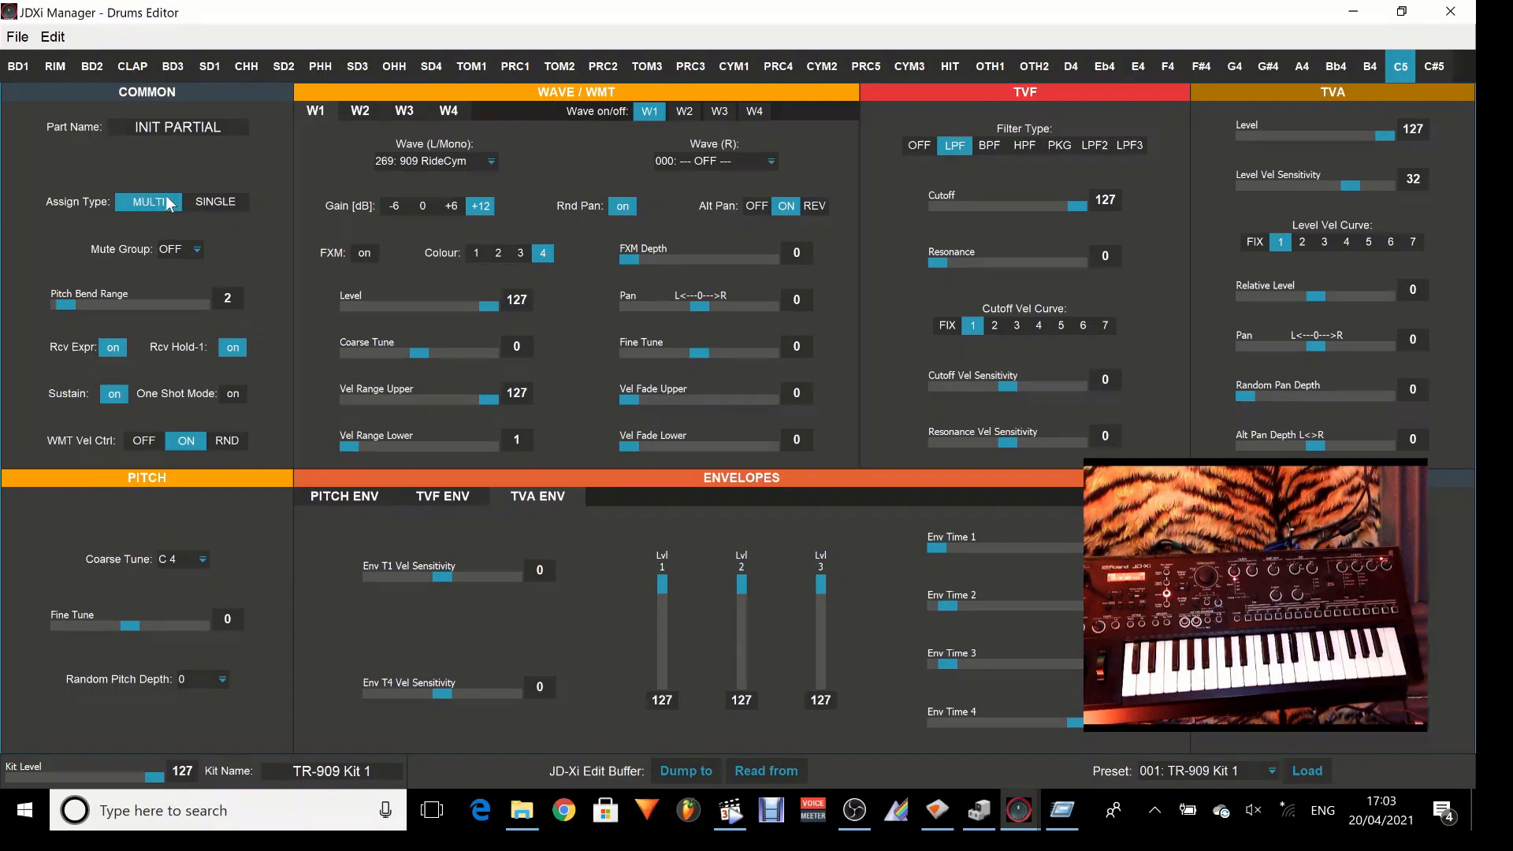
{"action": "left_click", "coordinate": [206, 202]}
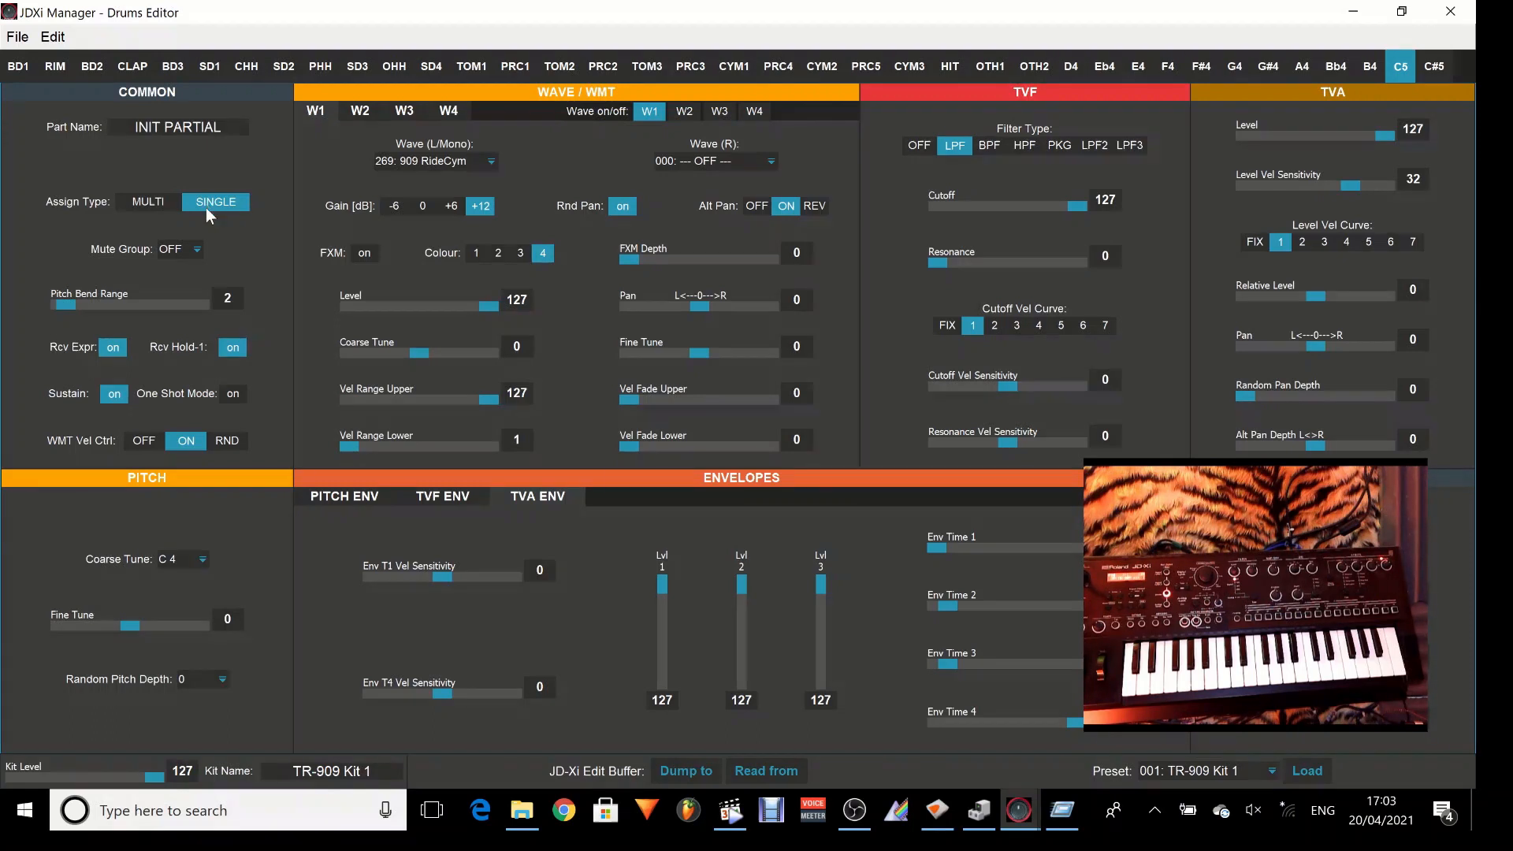
Try mute group 1 on the C5 partial and return its mute group to OFF.
{"action": "left_click", "coordinate": [195, 249]}
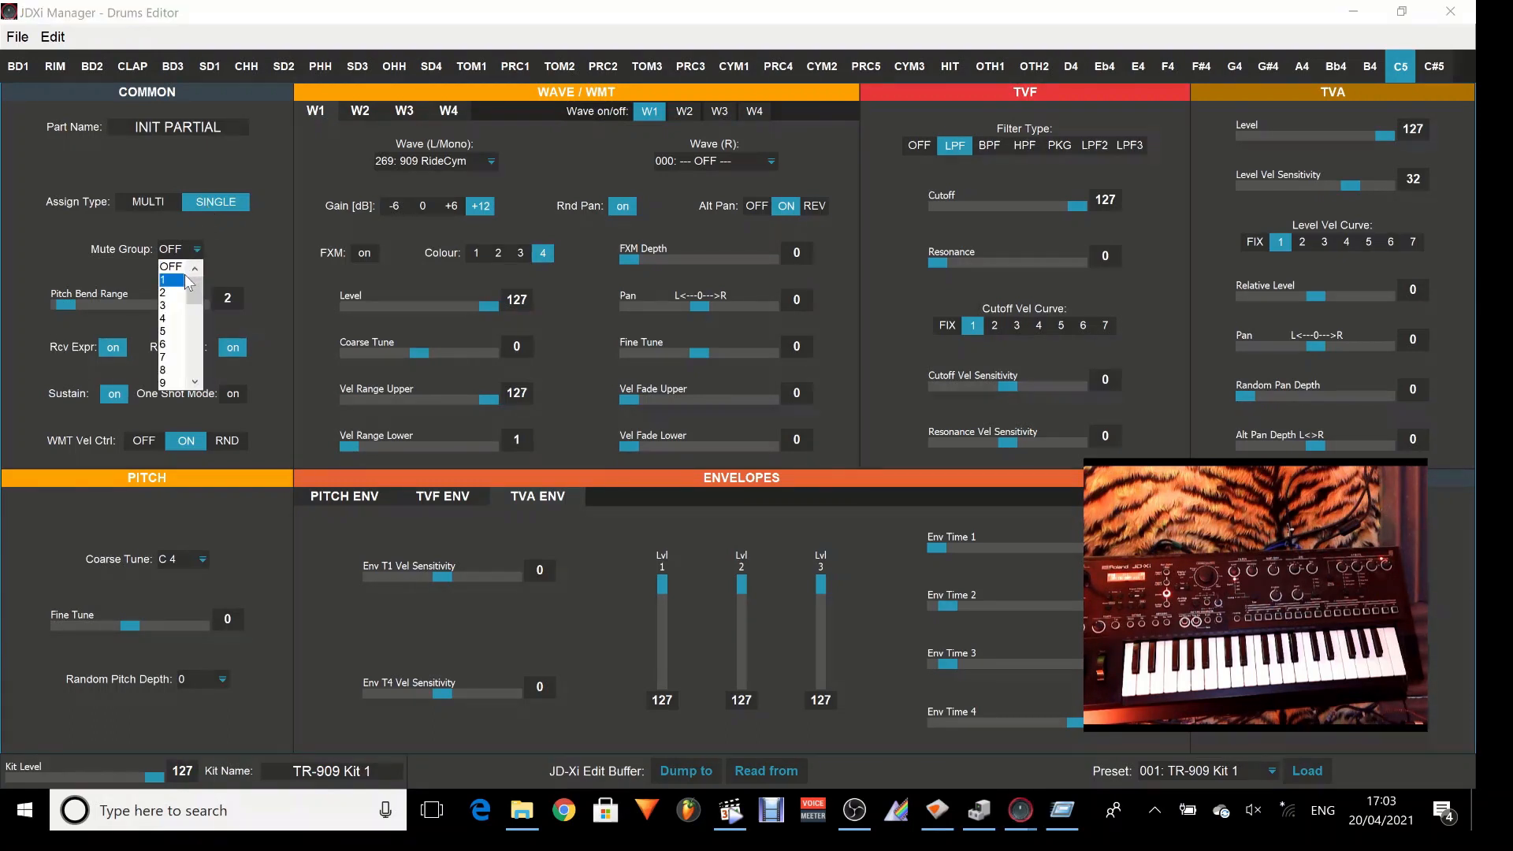
{"action": "left_click", "coordinate": [182, 280]}
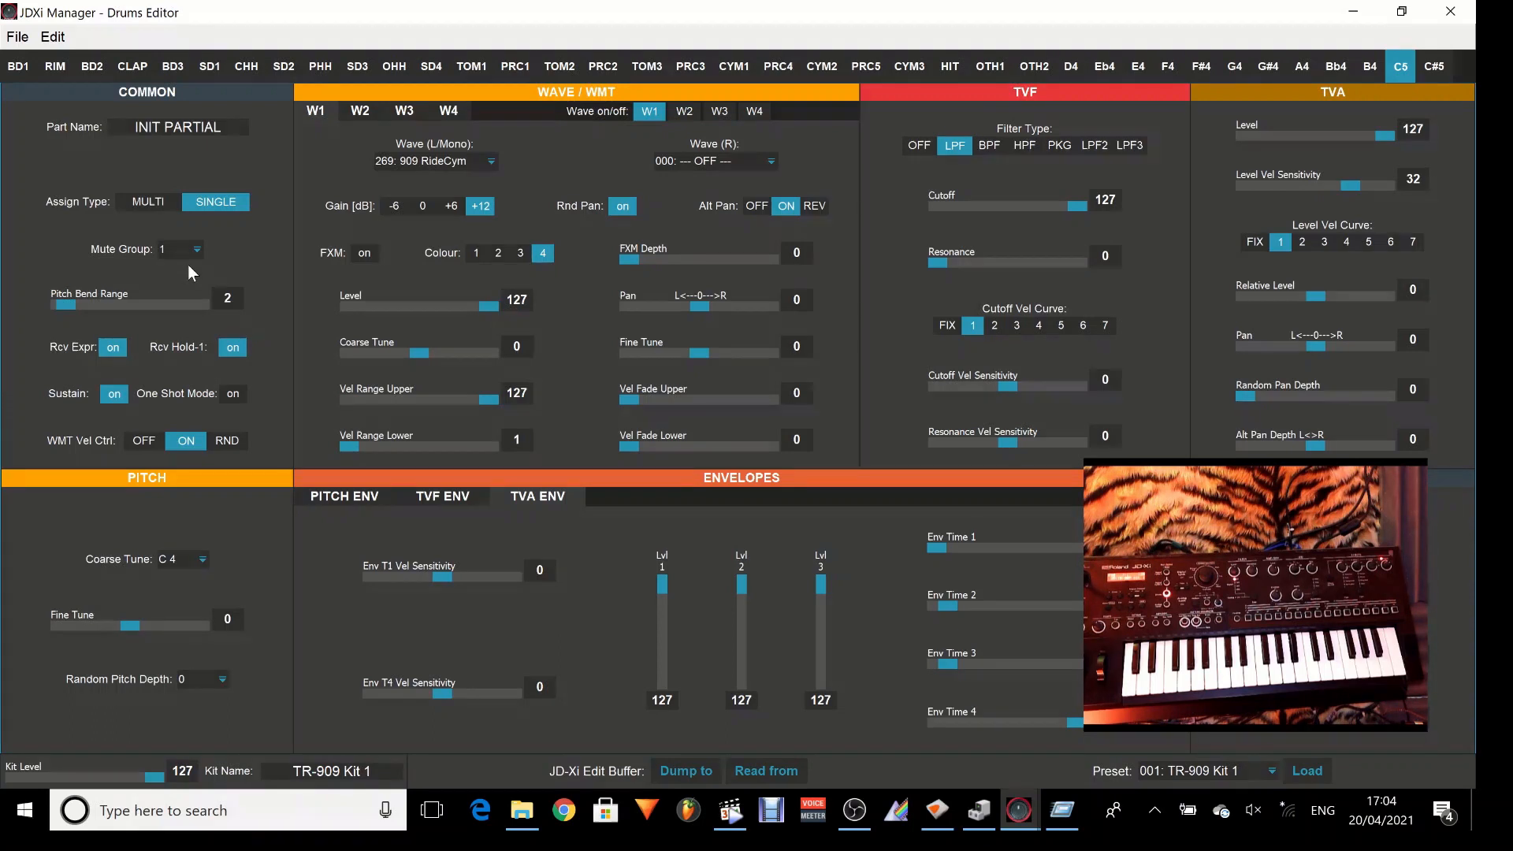
{"action": "left_click", "coordinate": [199, 251]}
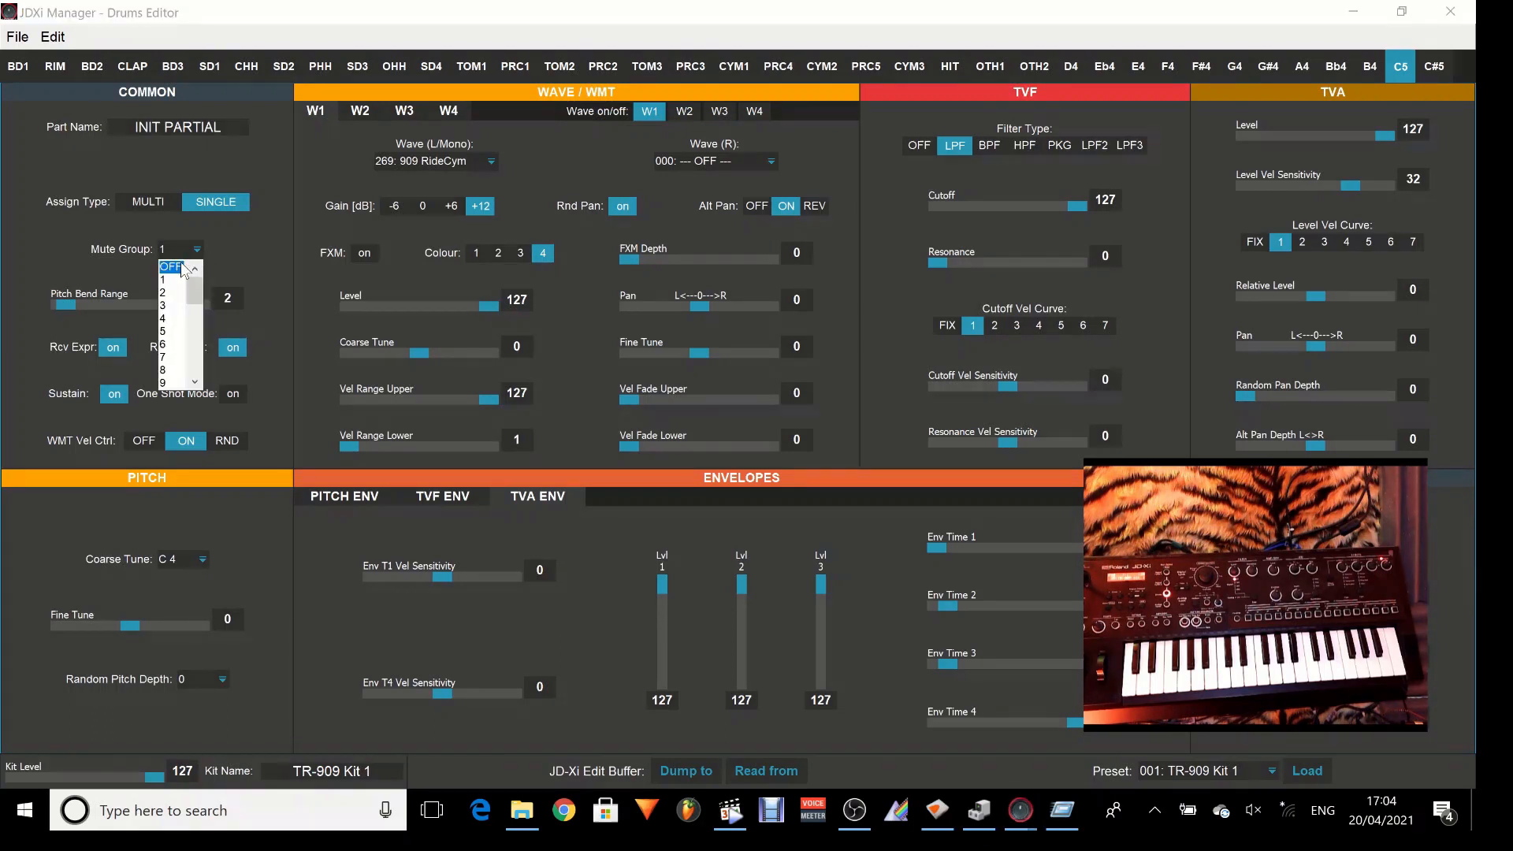
{"action": "left_click", "coordinate": [174, 266]}
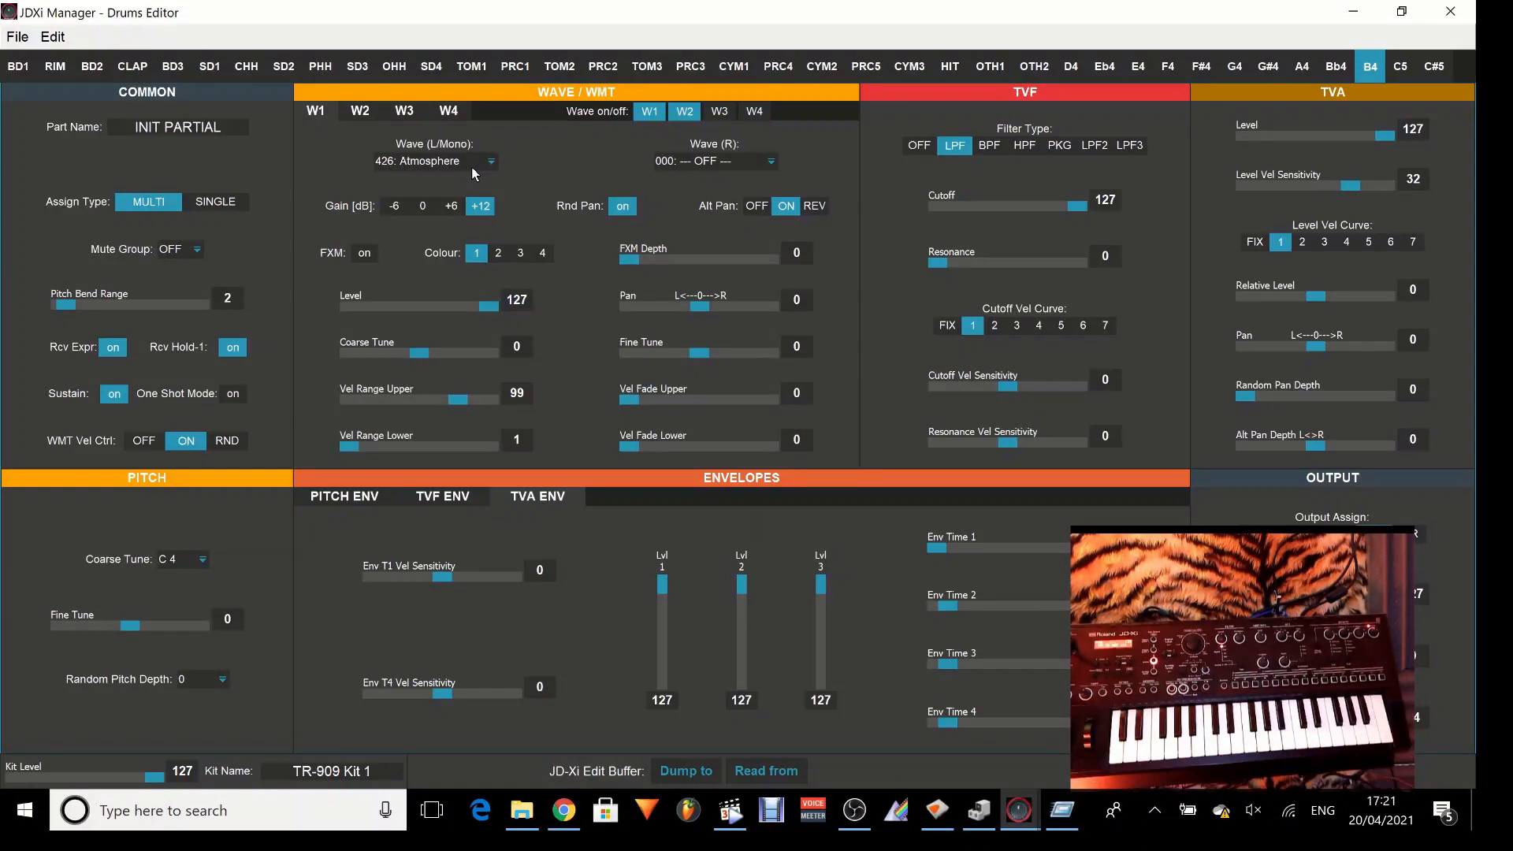
Set the B4 partial's Pitch Bend Range to 14, with Sustain on and One Shot Mode off.
{"action": "left_click", "coordinate": [151, 305]}
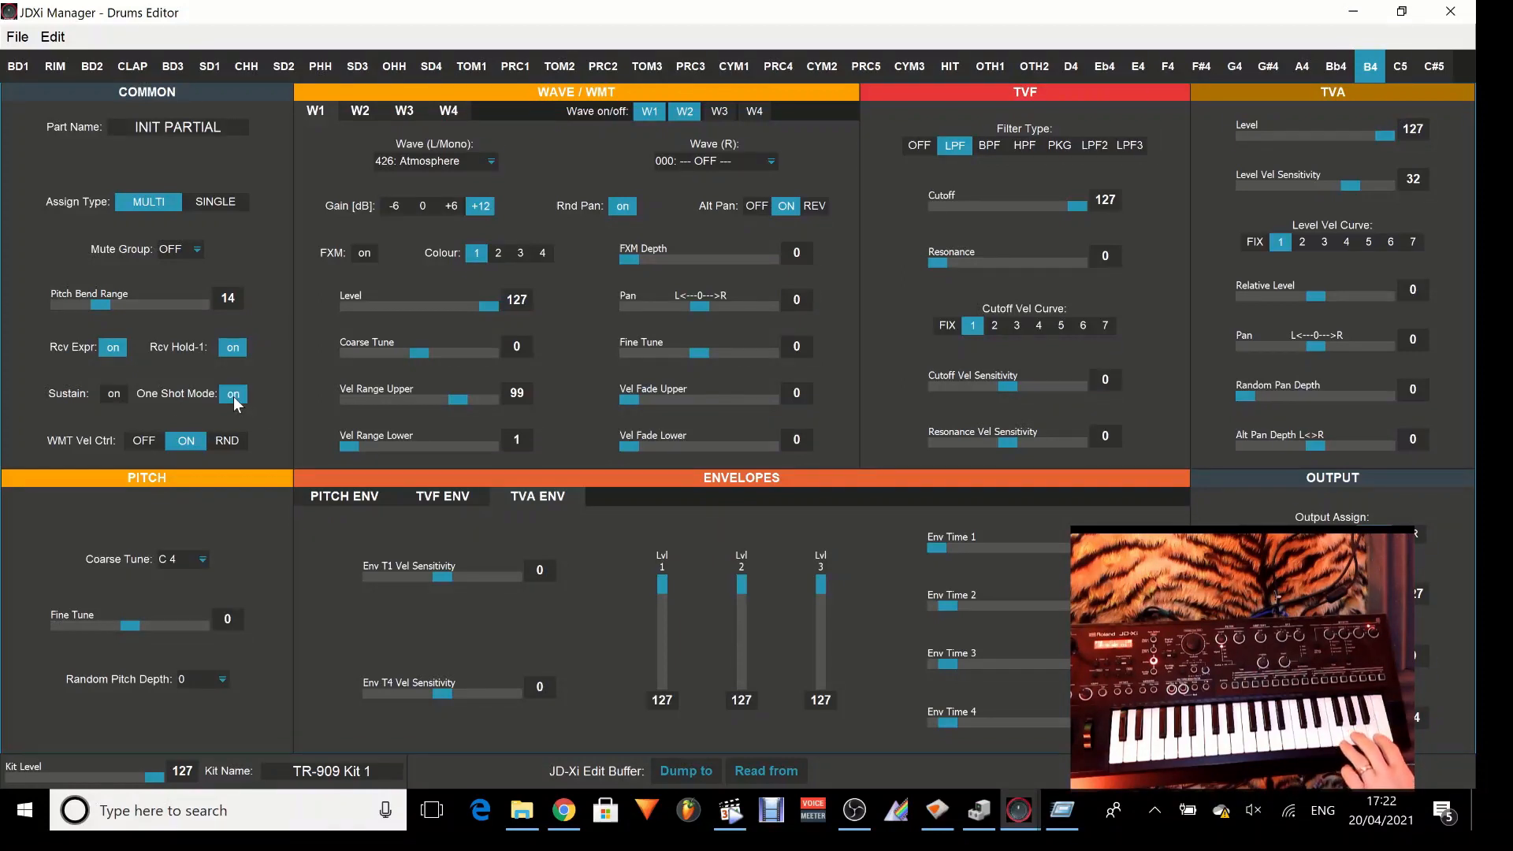
{"action": "left_click", "coordinate": [114, 394]}
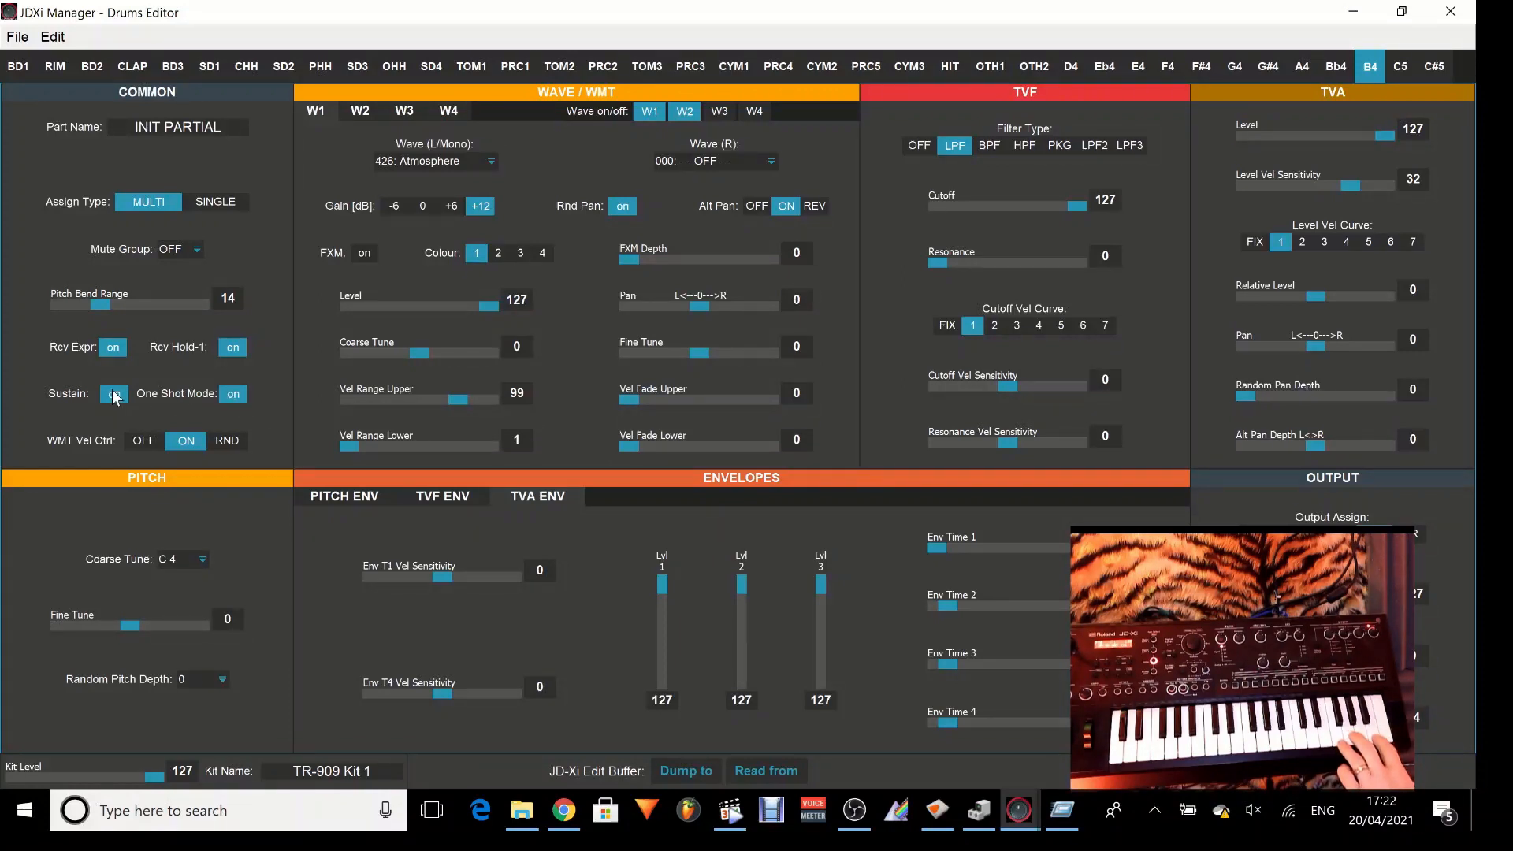
{"action": "left_click", "coordinate": [230, 396]}
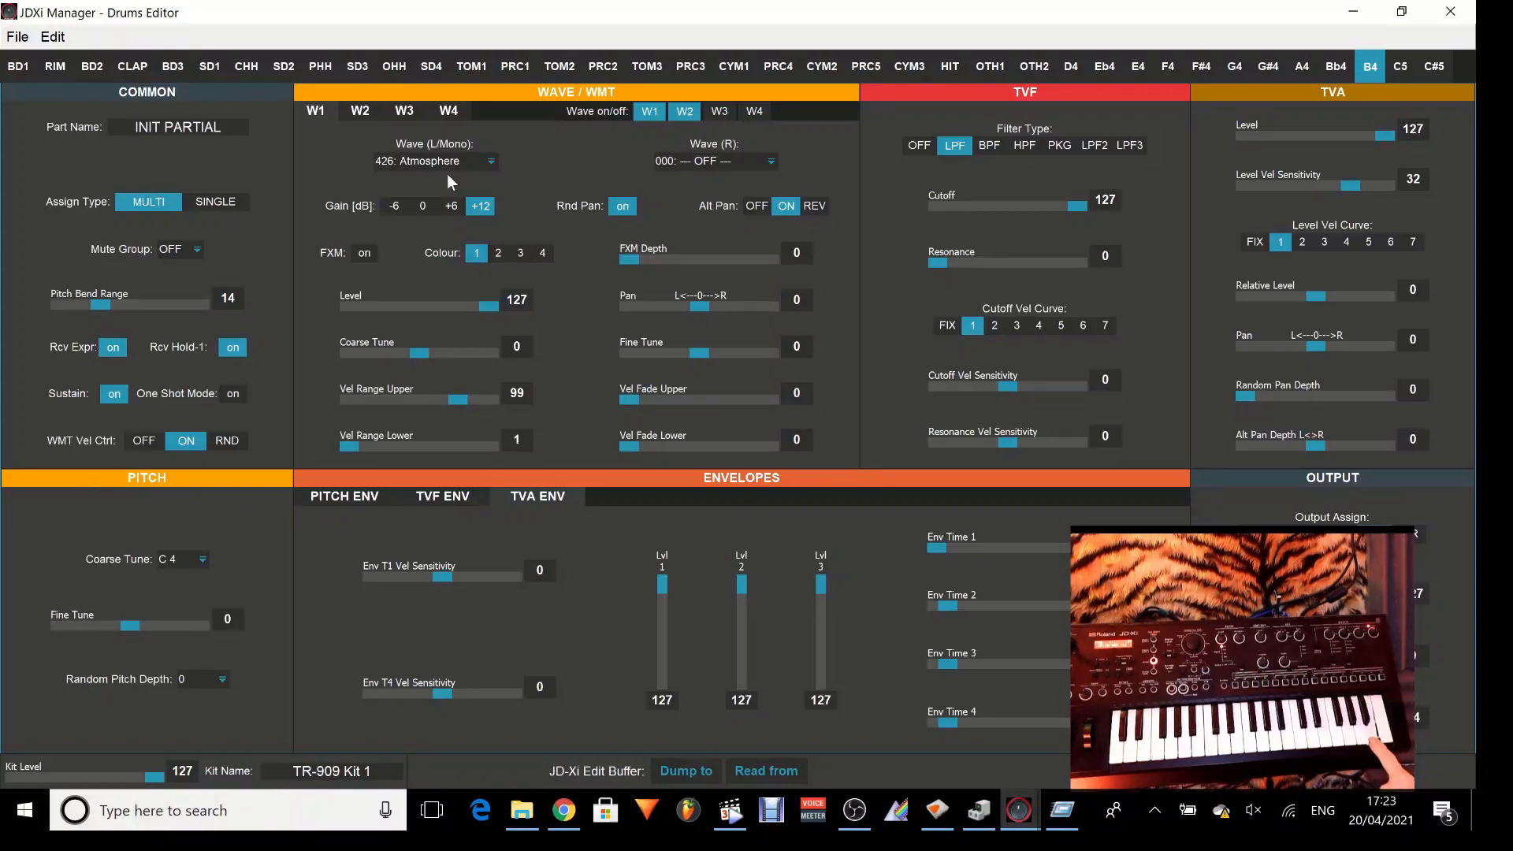
Try the OFF and RND settings of the B4 partial's WMT velocity control and return it to ON.
{"action": "left_click", "coordinate": [144, 439]}
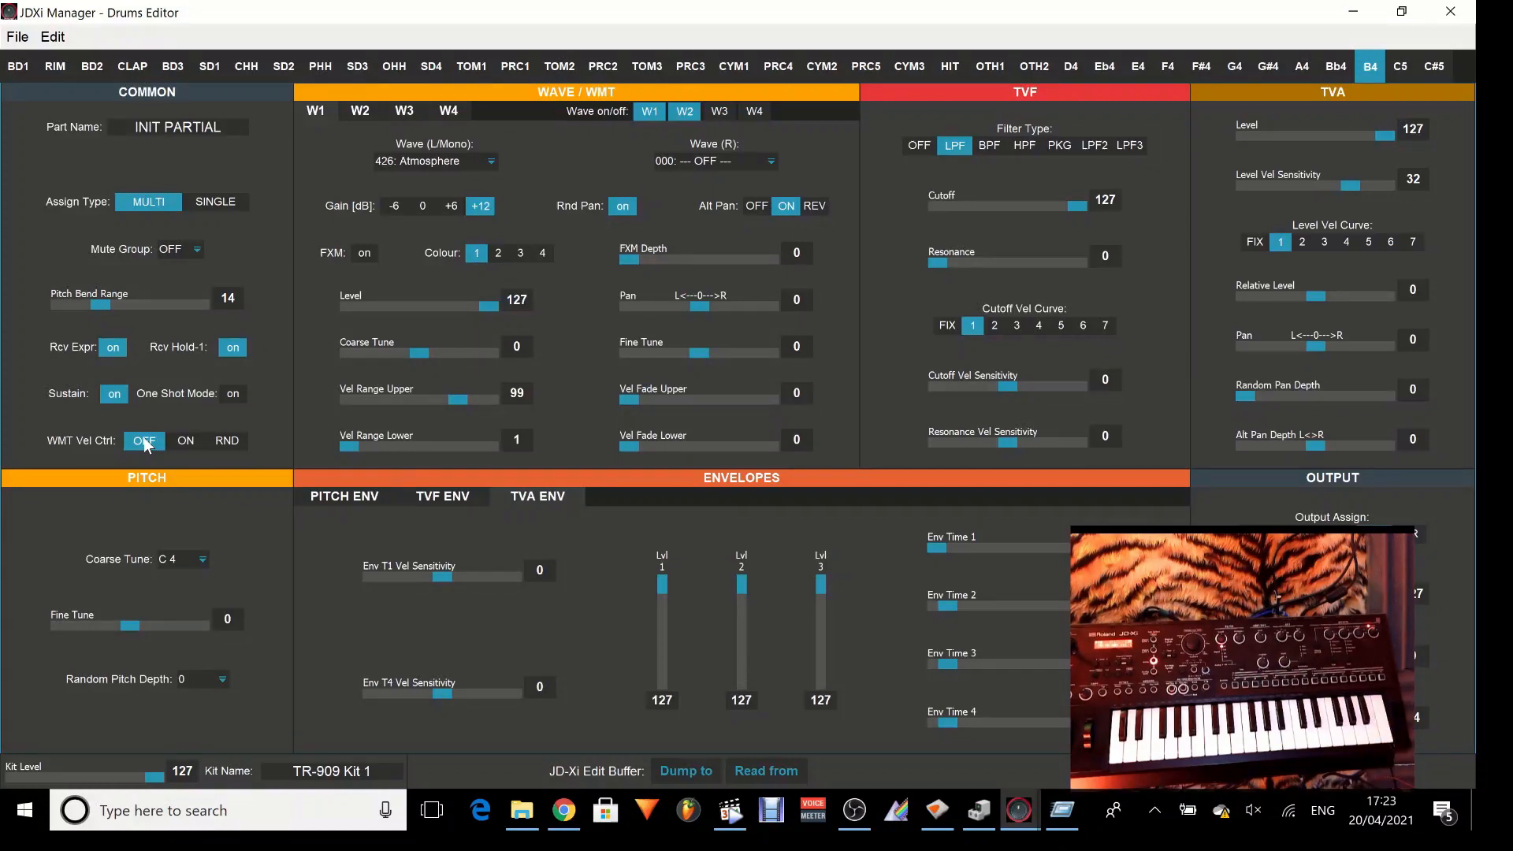
{"action": "left_click", "coordinate": [189, 441]}
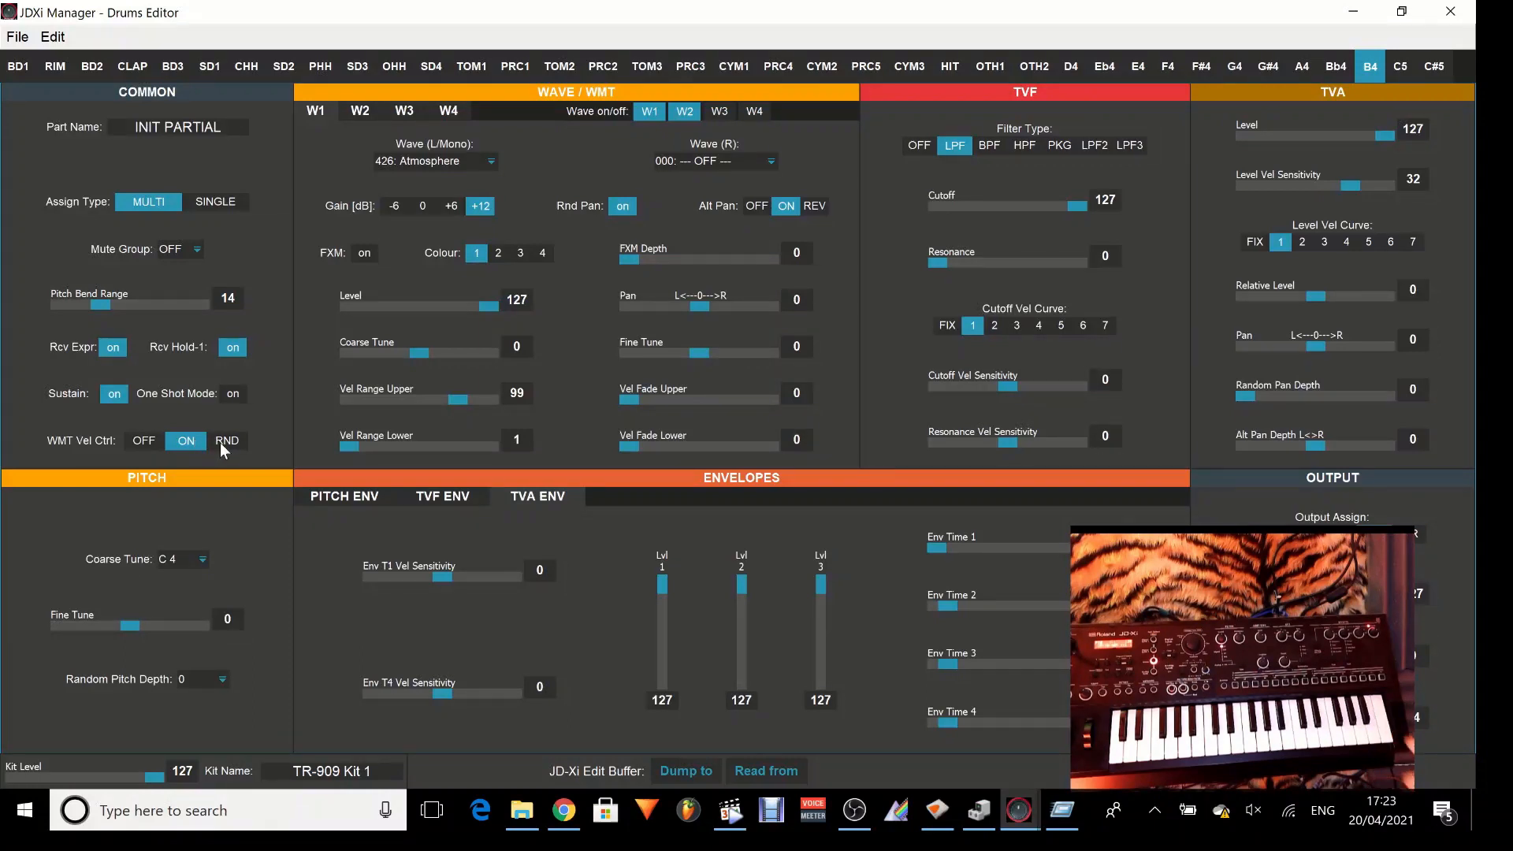
{"action": "left_click", "coordinate": [221, 442]}
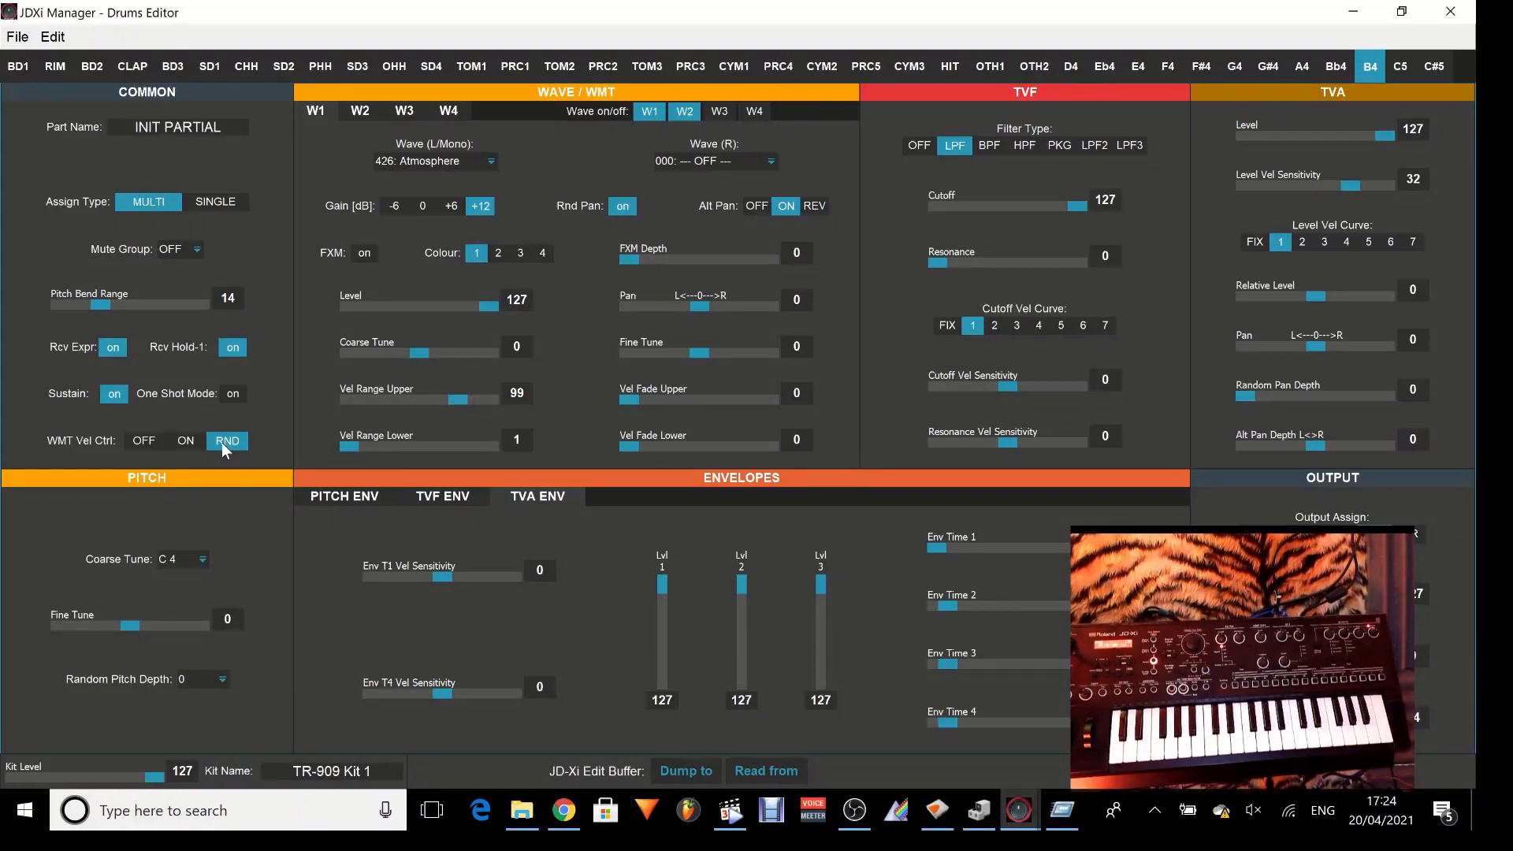
{"action": "left_click", "coordinate": [186, 441]}
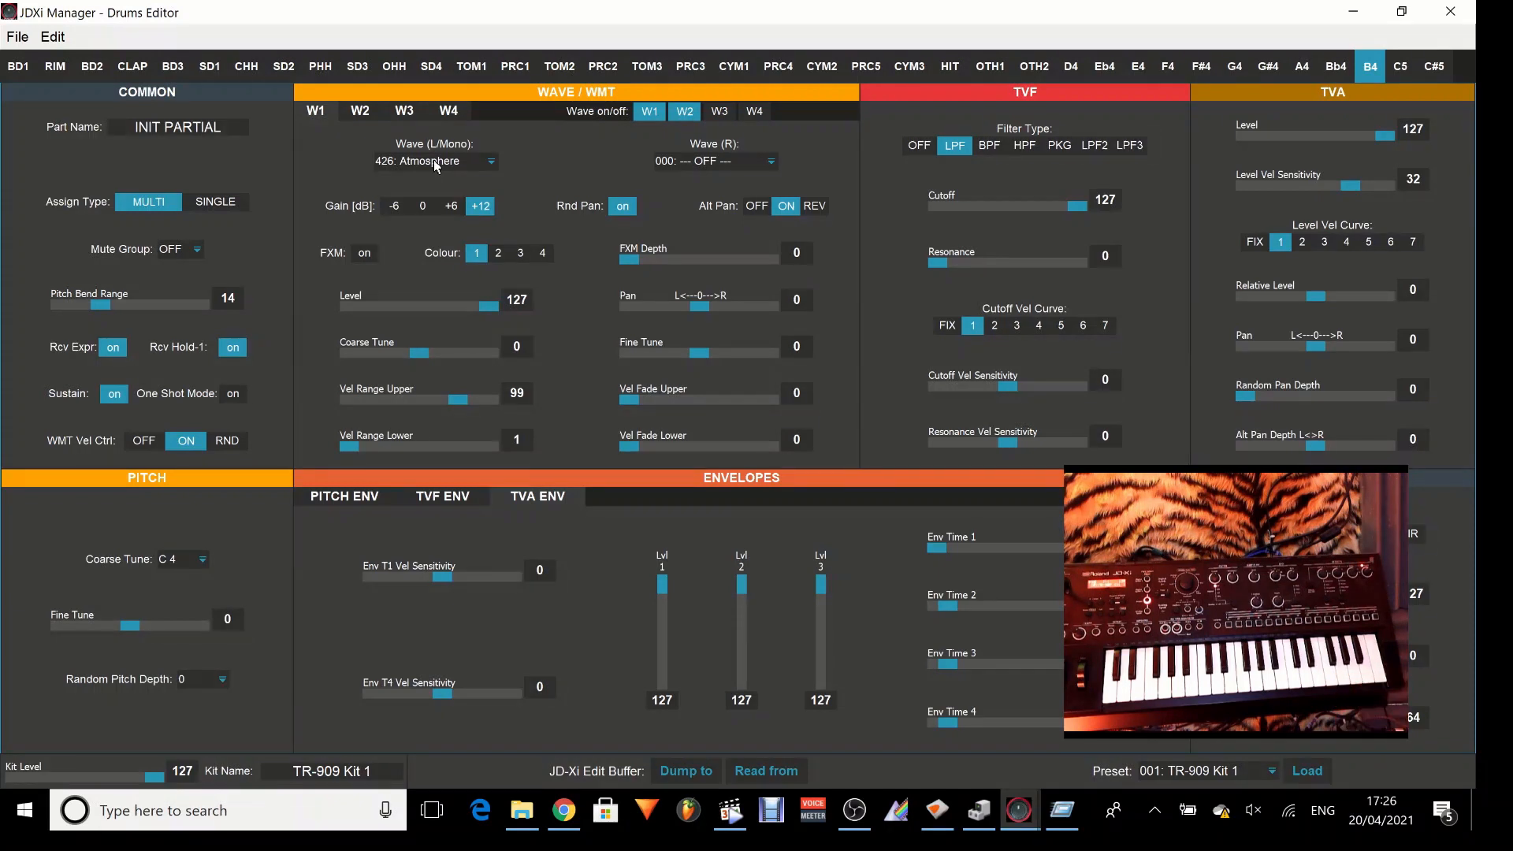
Assign 237: 606 OHH as the right wave of W1 in the B4 partial.
{"action": "left_click", "coordinate": [770, 166]}
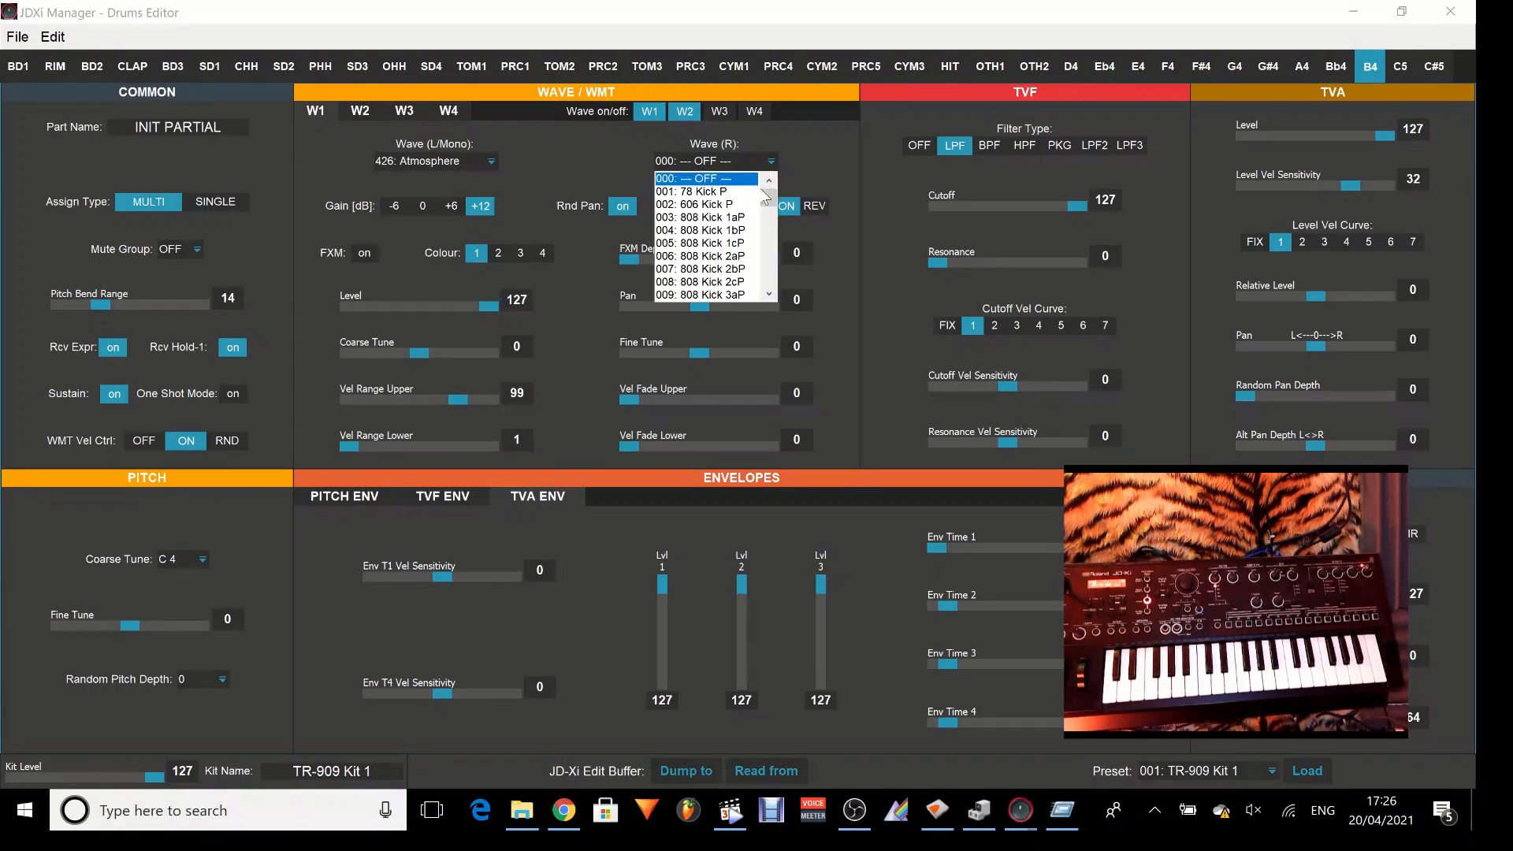
{"action": "left_click_drag", "start_coordinate": [767, 201], "coordinate": [771, 249]}
{"action": "left_click", "coordinate": [731, 269]}
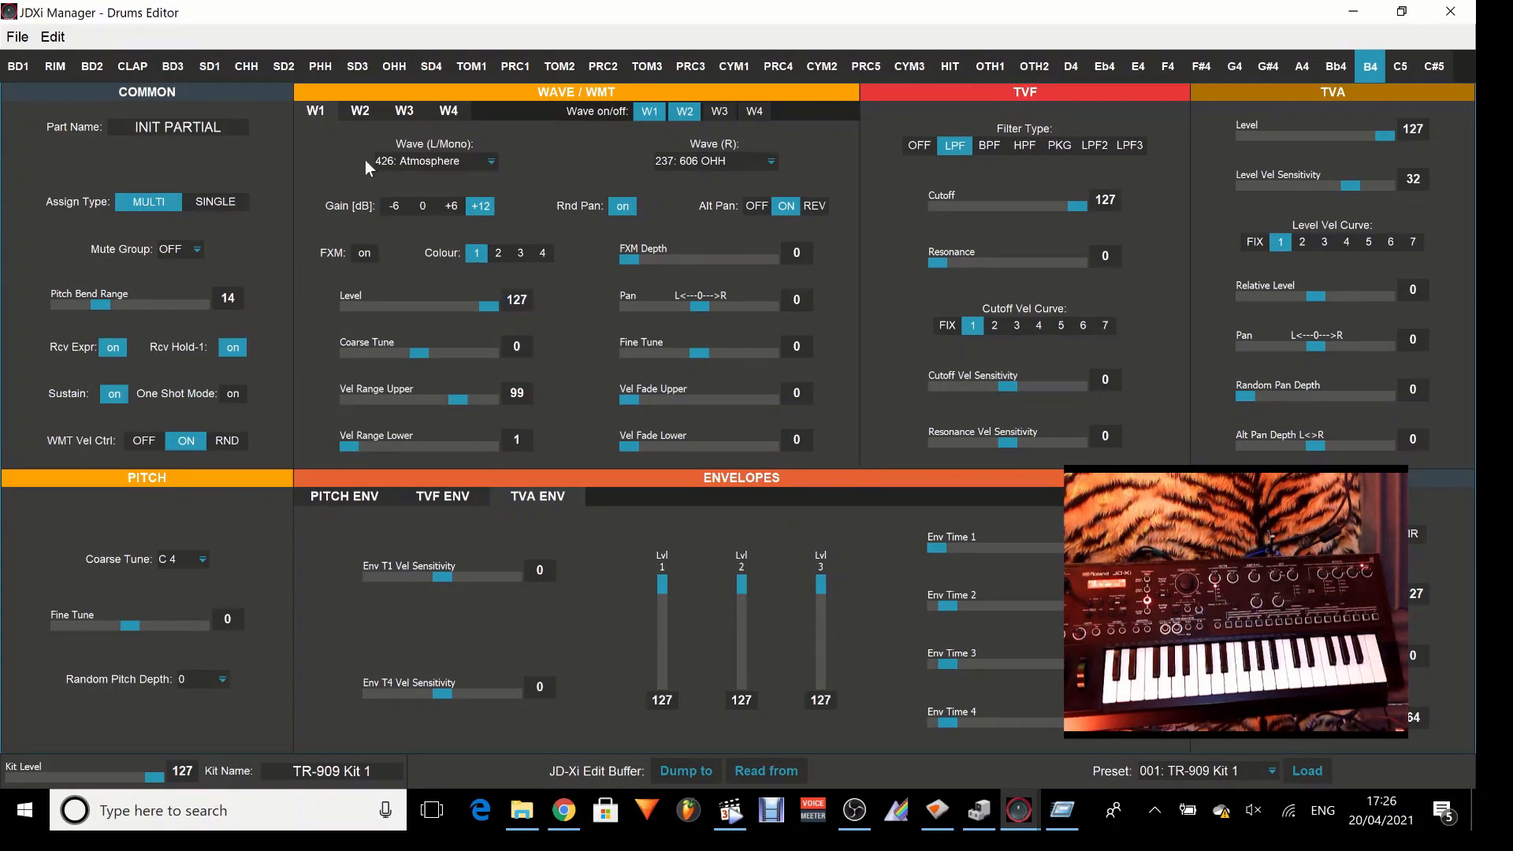
Assign 421: Yeah F as the right wave of W2 in the B4 partial.
{"action": "left_click", "coordinate": [361, 113]}
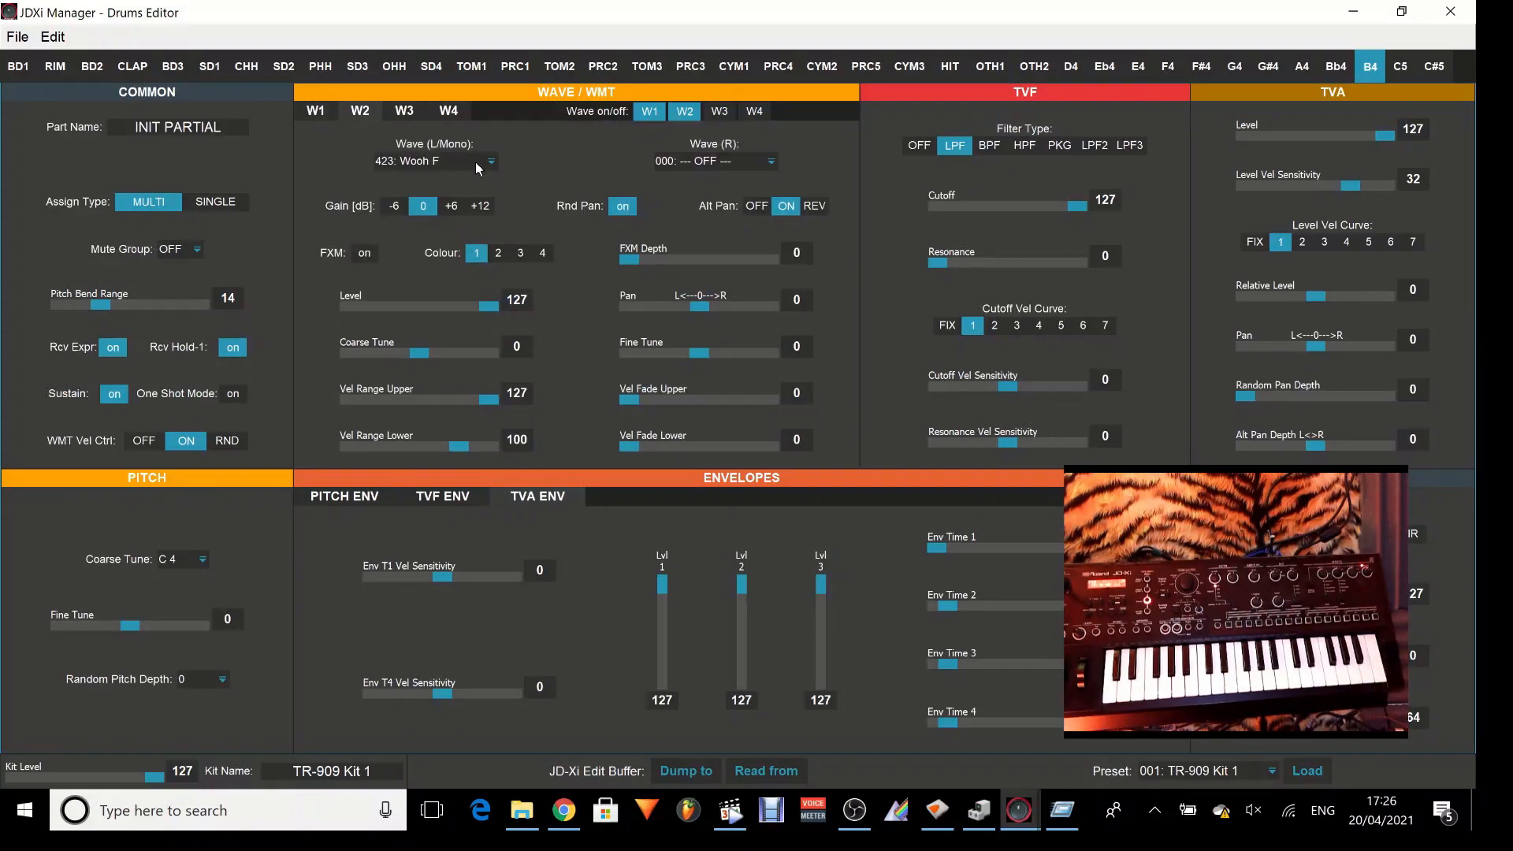
{"action": "left_click", "coordinate": [714, 162]}
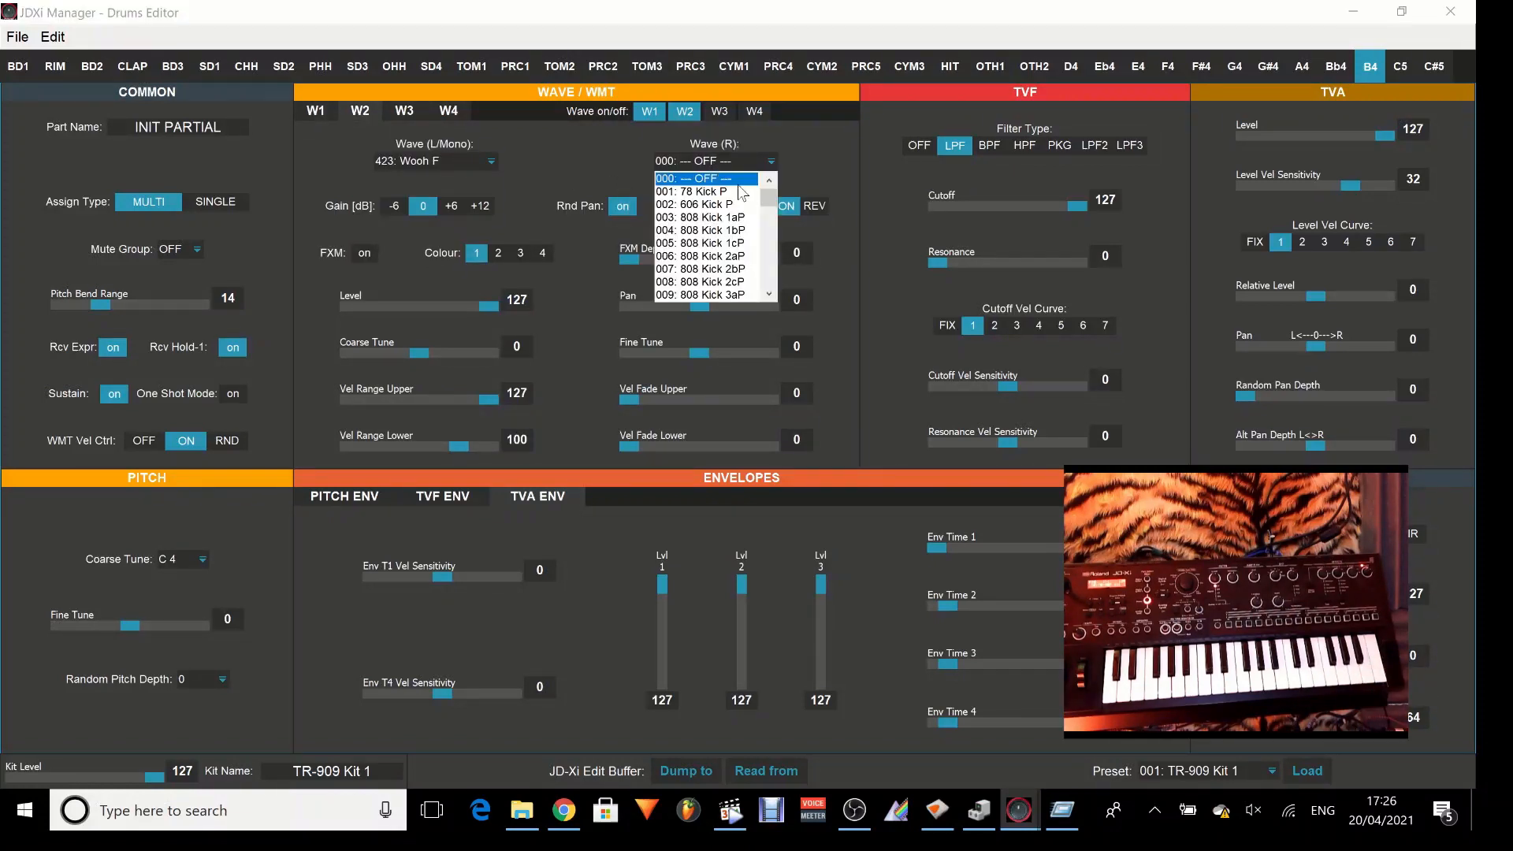
{"action": "left_click_drag", "start_coordinate": [772, 200], "coordinate": [777, 284]}
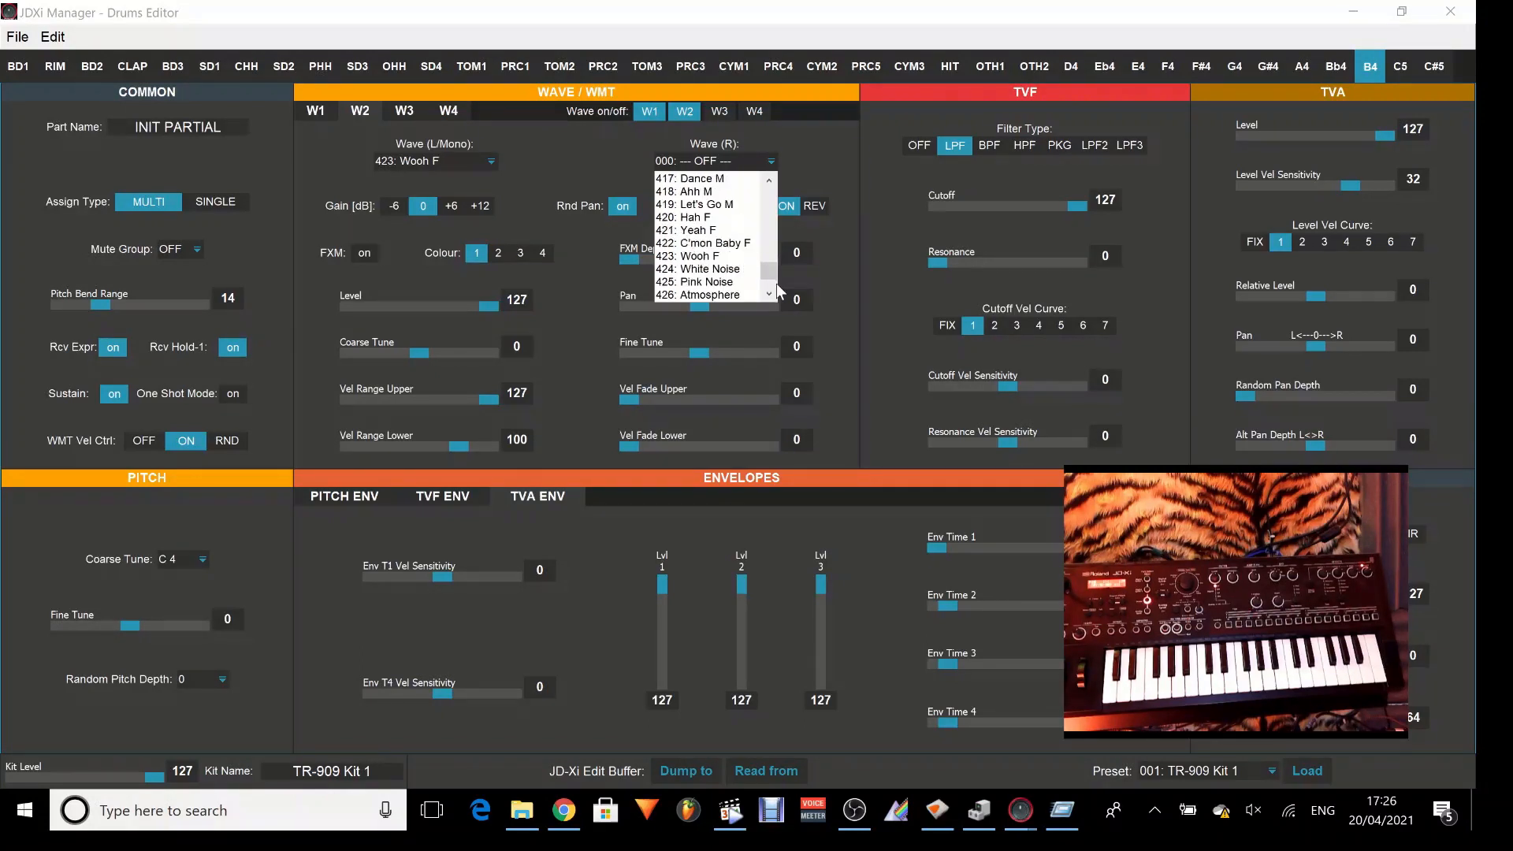
{"action": "left_click", "coordinate": [700, 230]}
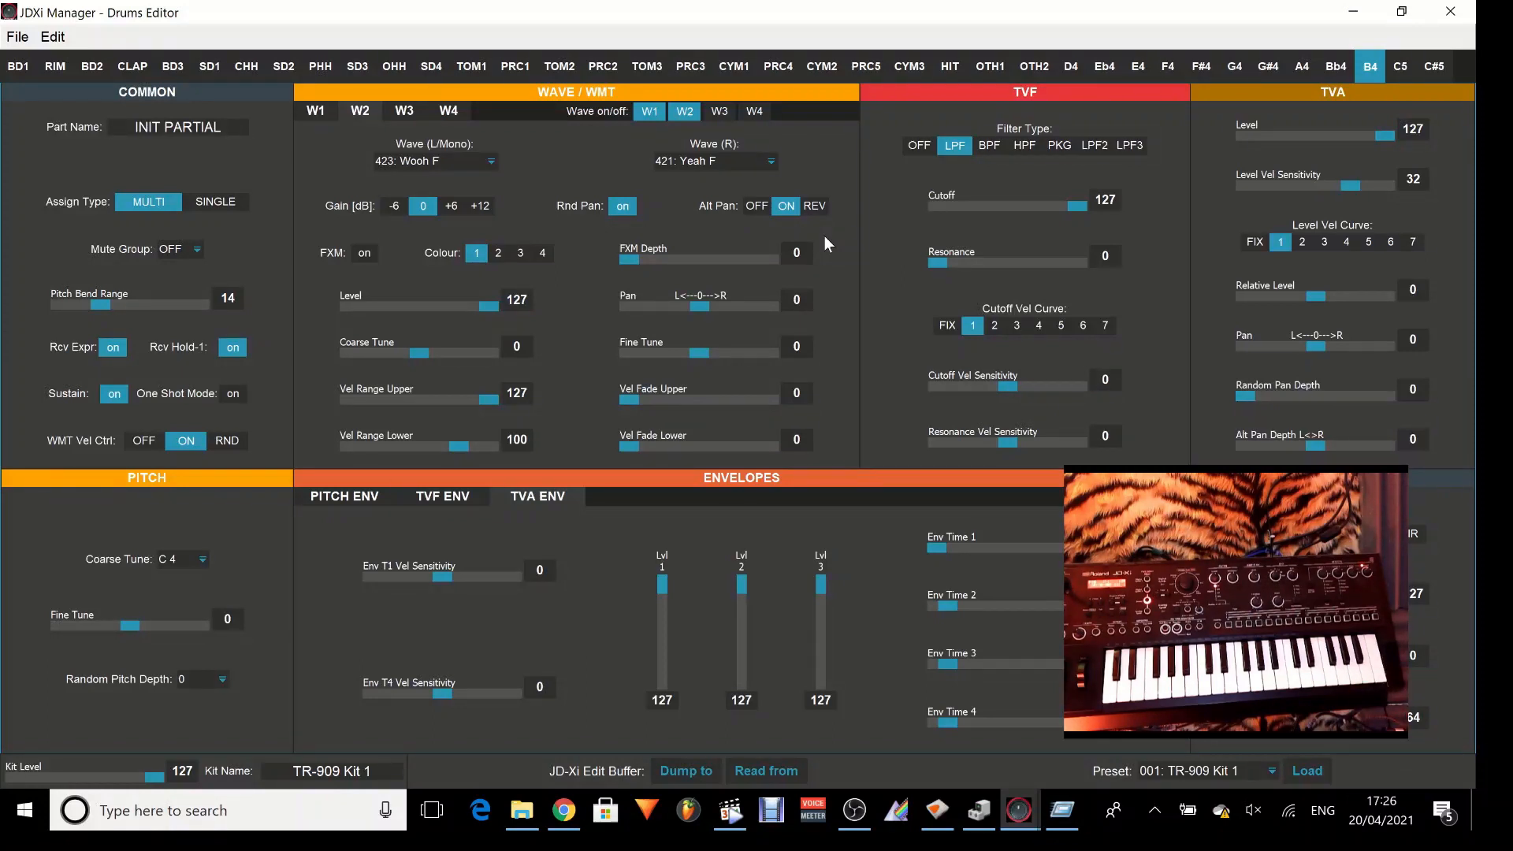
Try W1's gain at -6 dB, then set the gain of both W1 and W2 to +12 dB in the B4 partial.
{"action": "left_click", "coordinate": [315, 111]}
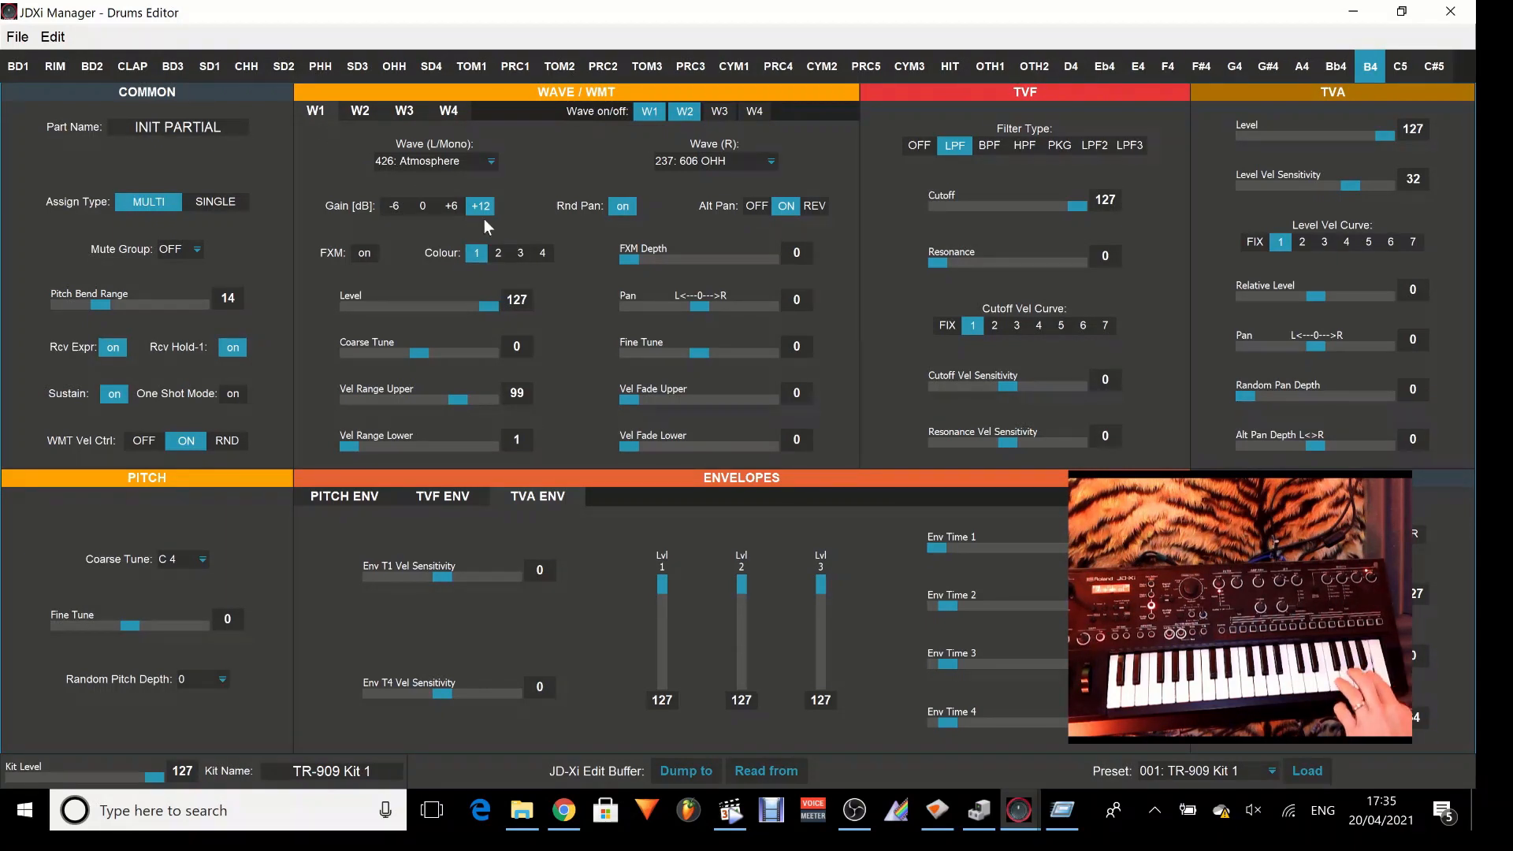
{"action": "left_click", "coordinate": [389, 202]}
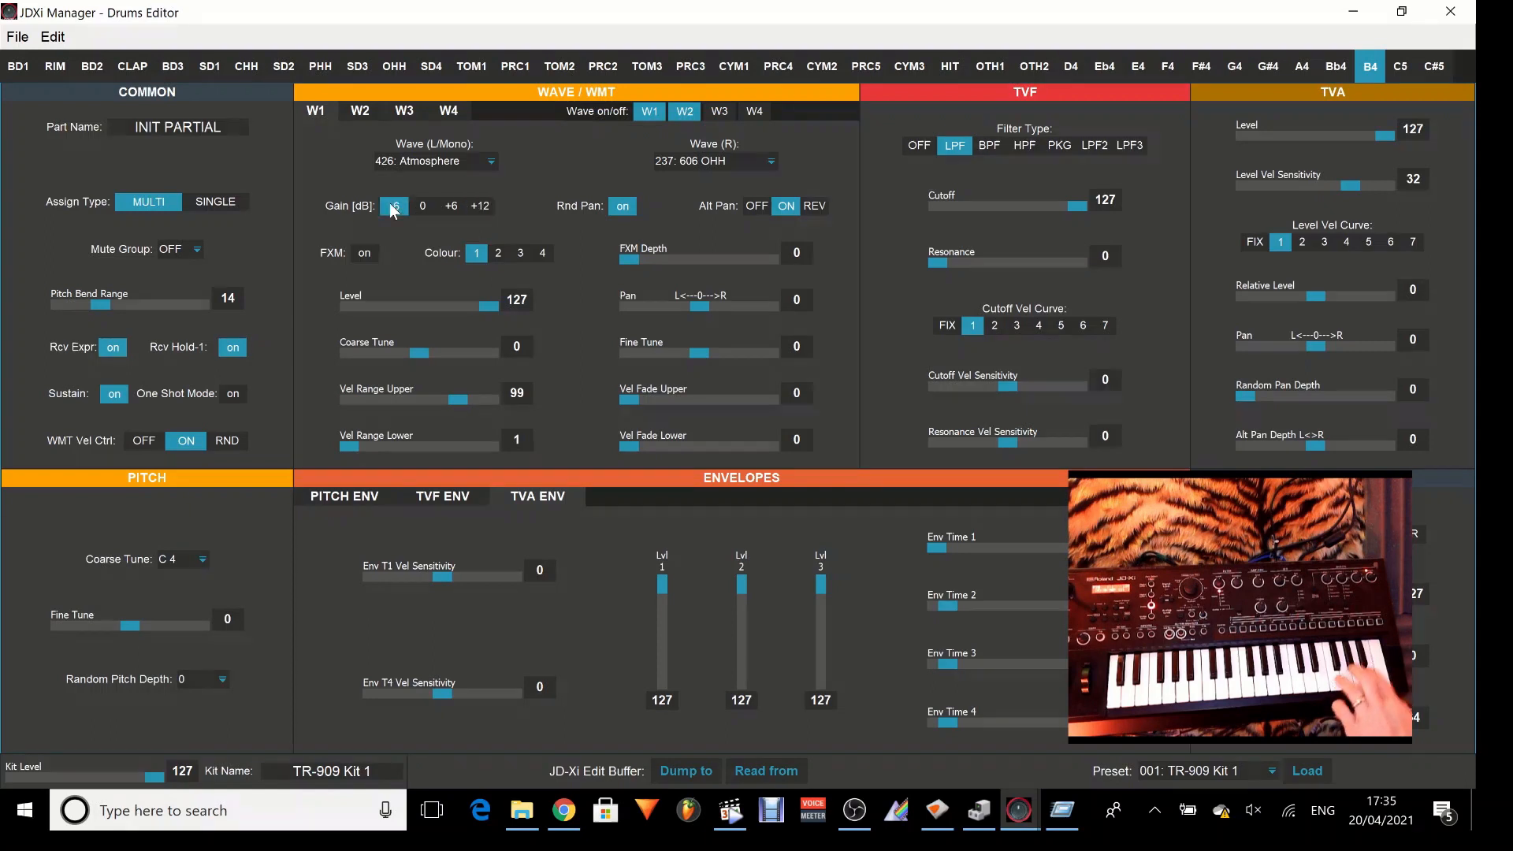
{"action": "left_click", "coordinate": [475, 206]}
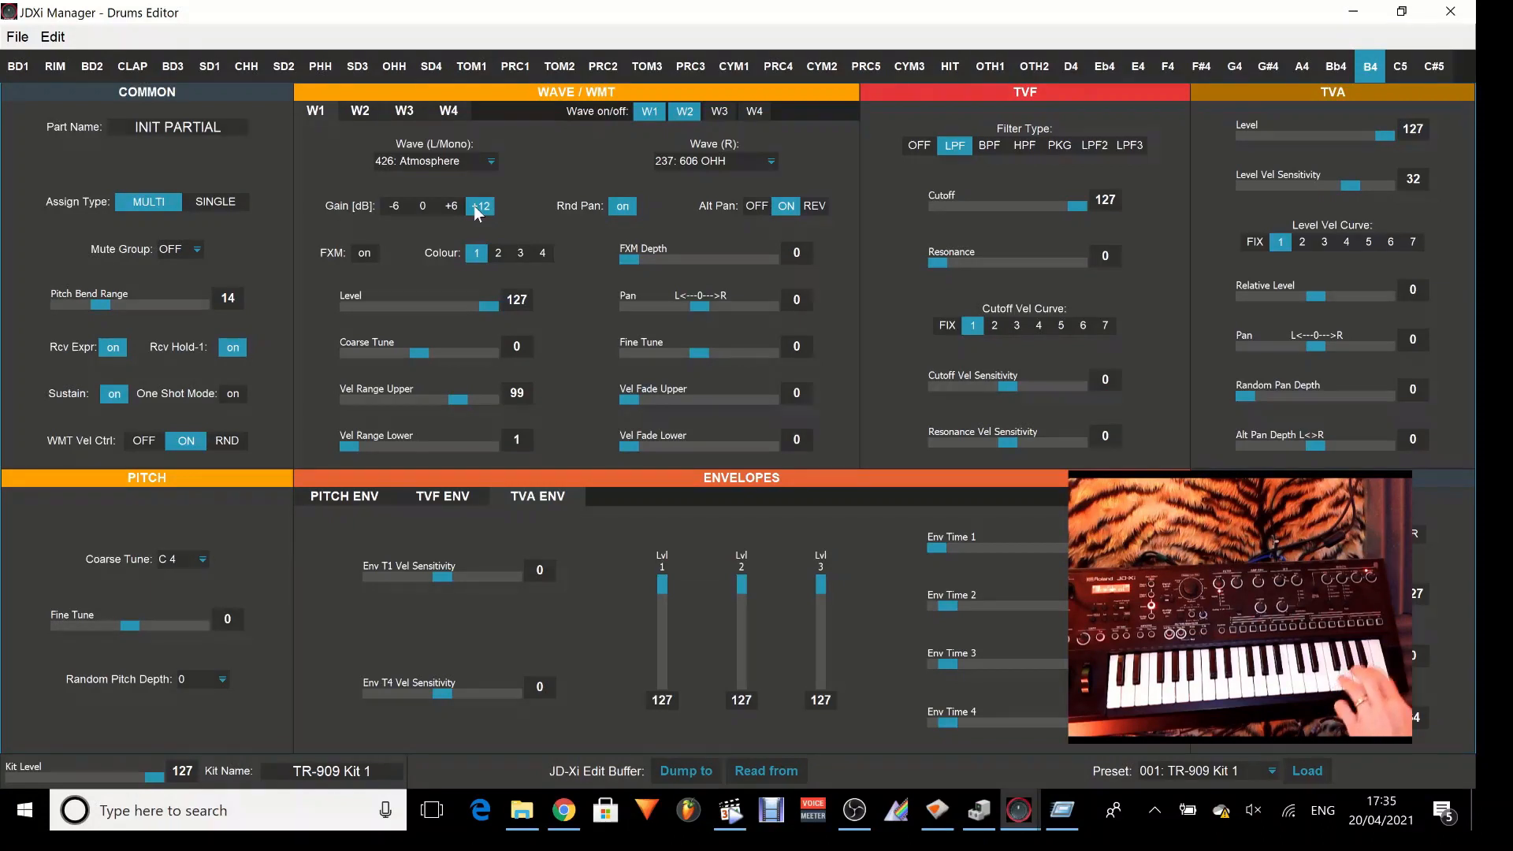
{"action": "left_click", "coordinate": [358, 112]}
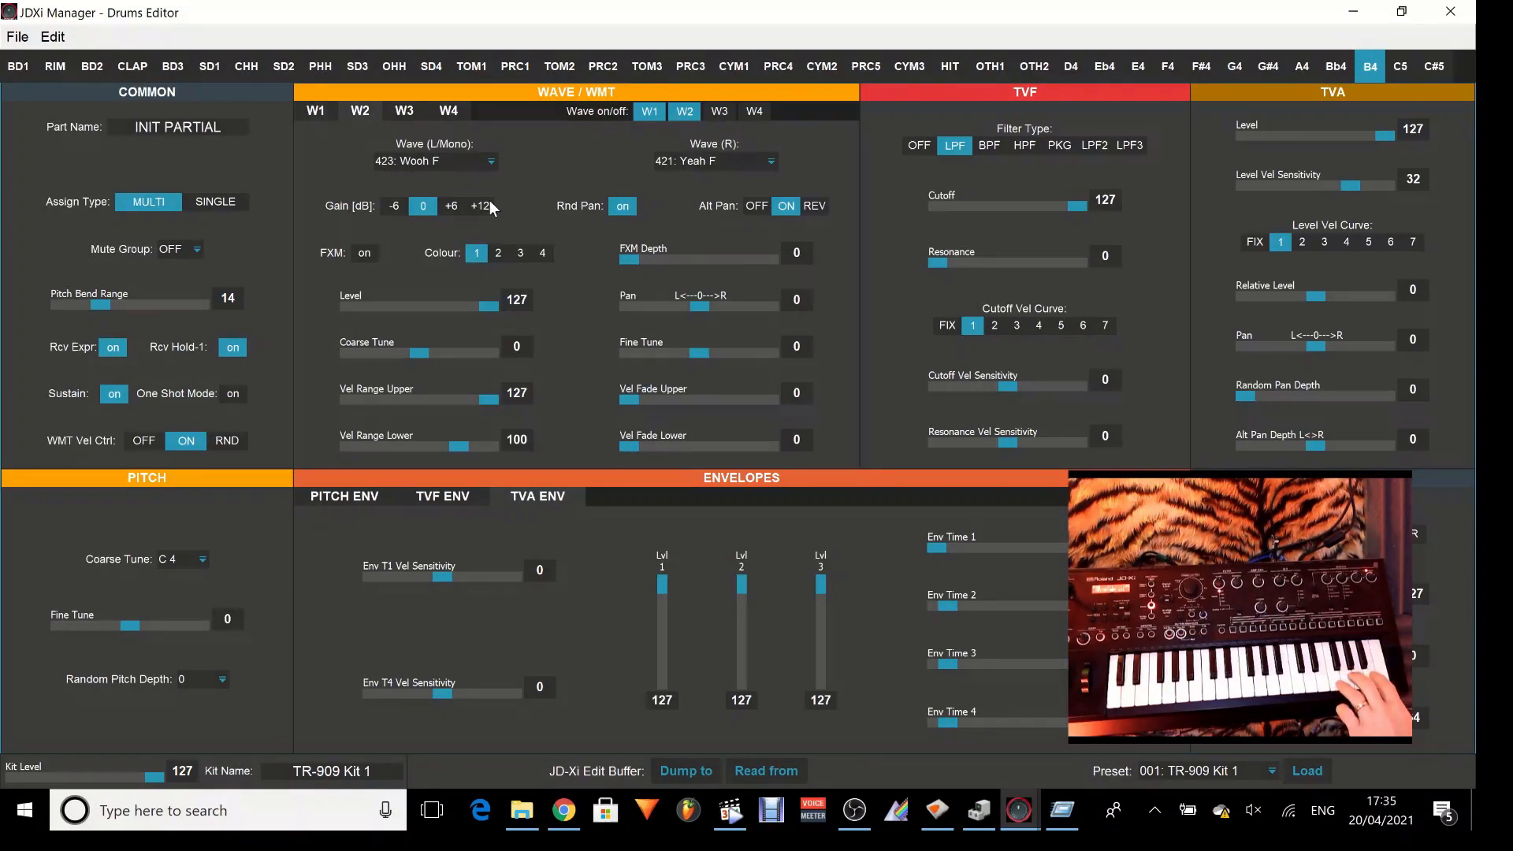
{"action": "left_click", "coordinate": [489, 202]}
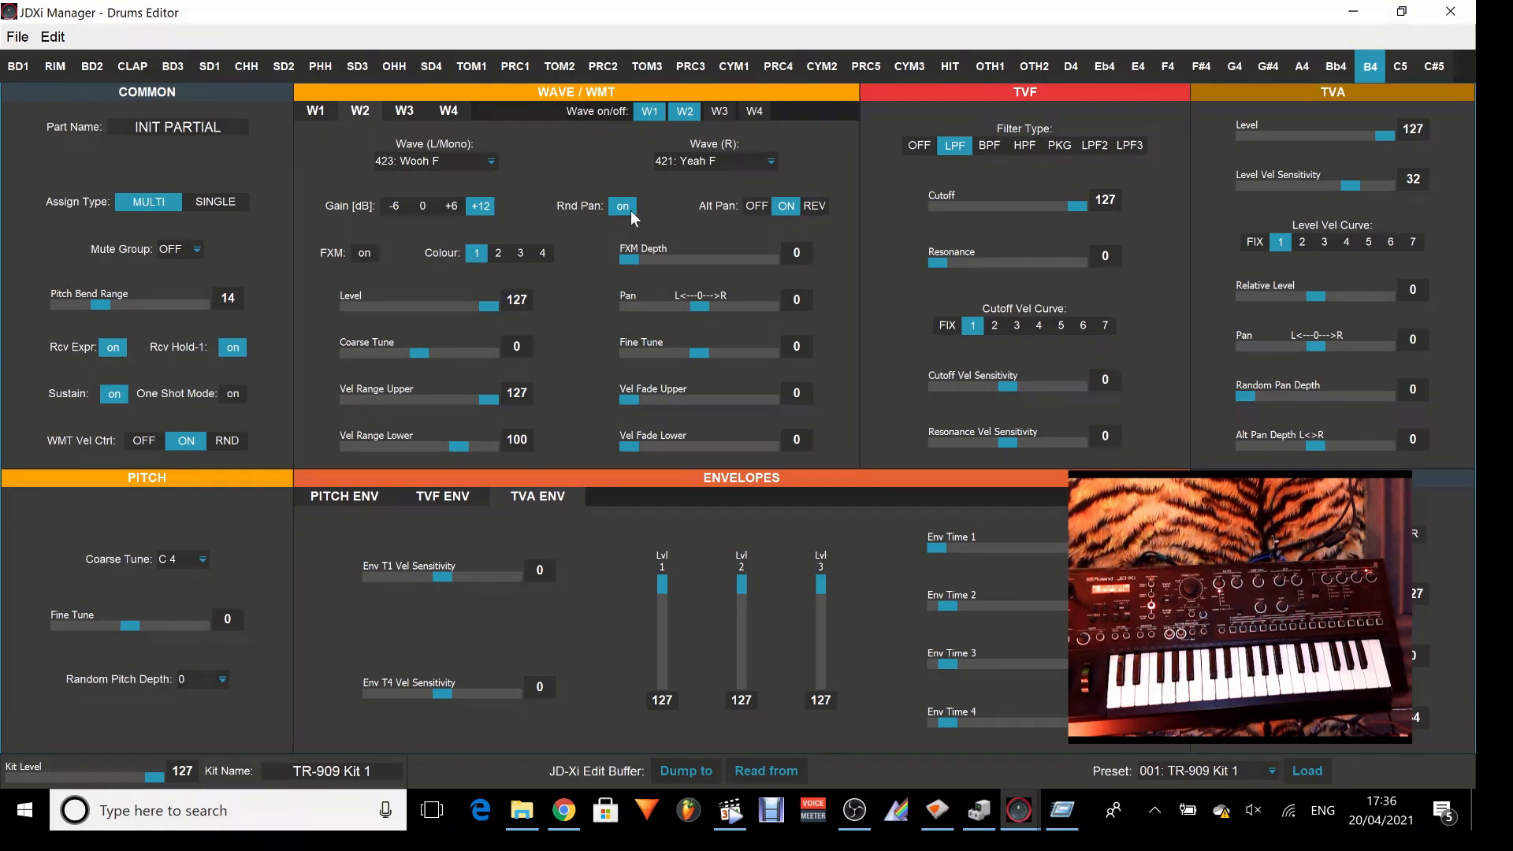
Assign 427: PercOrgan 1 as the right wave of W1 in the B4 partial.
{"action": "left_click", "coordinate": [323, 108]}
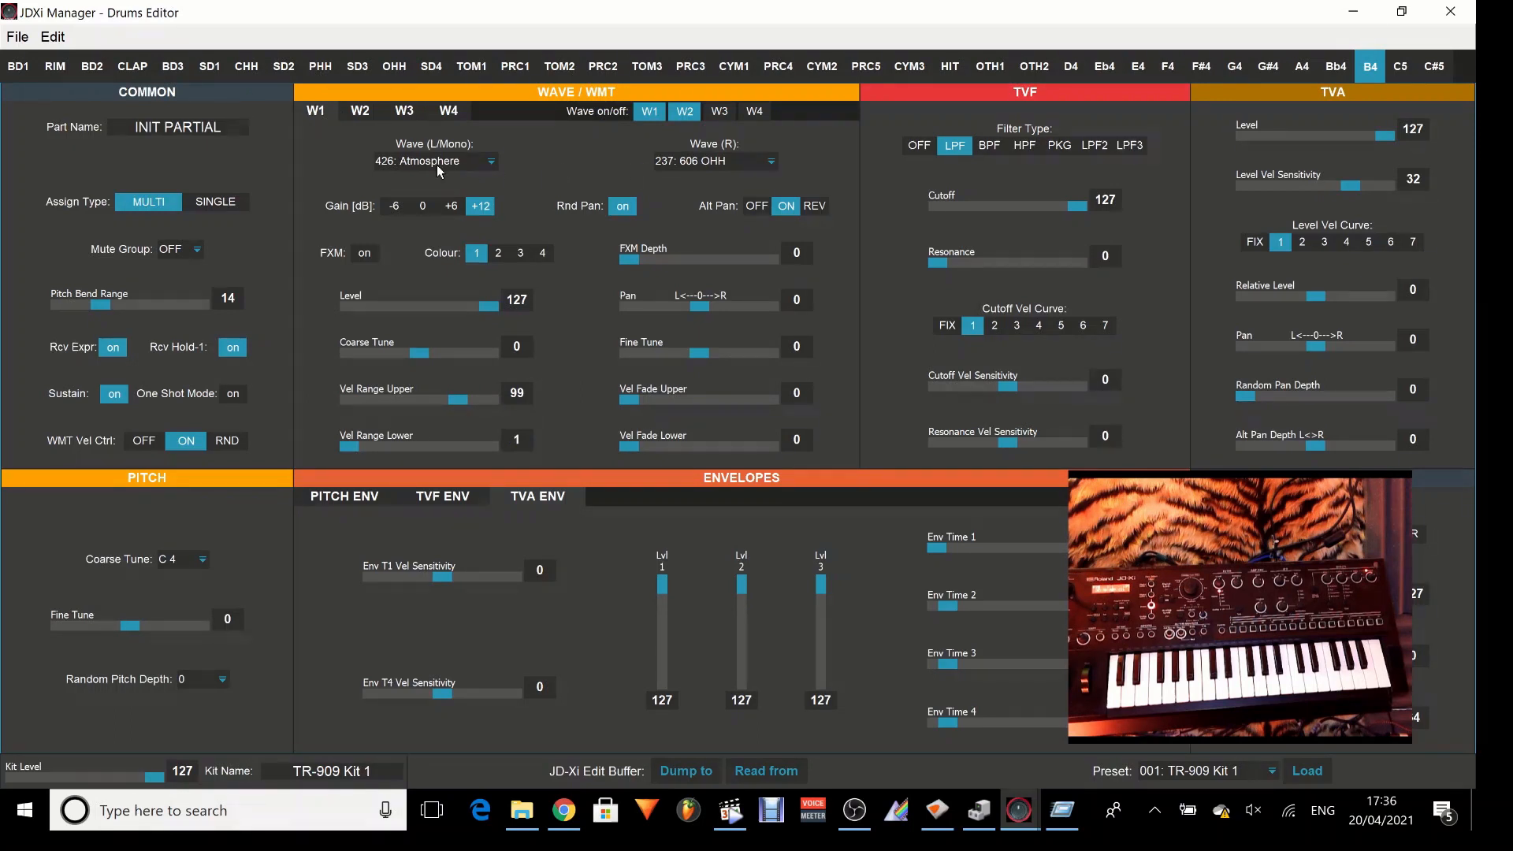
{"action": "left_click", "coordinate": [745, 159]}
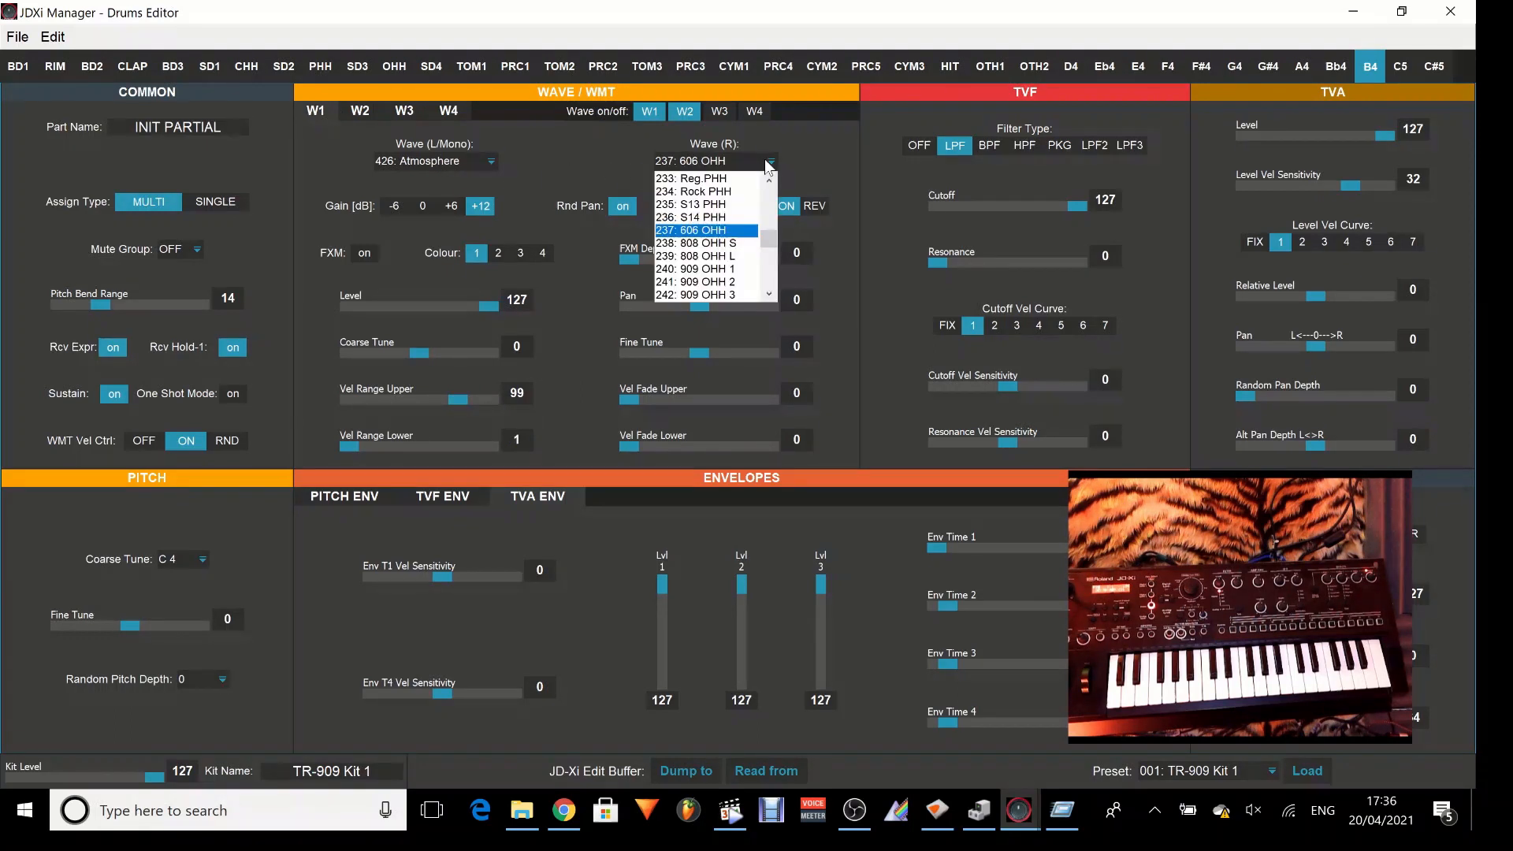
{"action": "left_click_drag", "start_coordinate": [773, 249], "coordinate": [772, 284]}
{"action": "scroll", "coordinate": [772, 277], "scroll_direction": "down", "scroll_amount": 6}
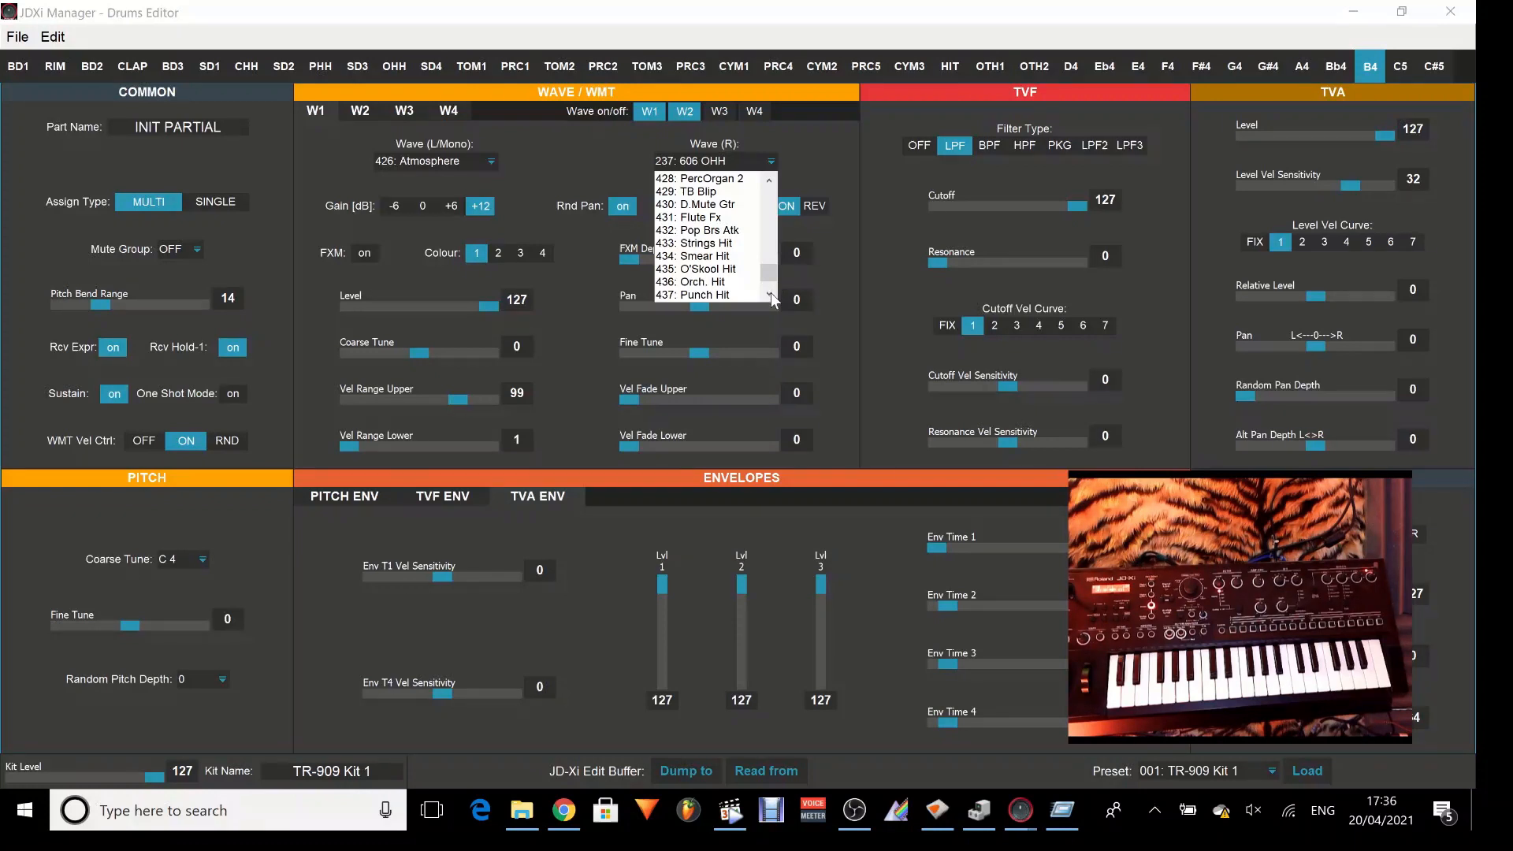
{"action": "left_click", "coordinate": [771, 293]}
{"action": "left_click", "coordinate": [770, 293]}
{"action": "left_click", "coordinate": [771, 294]}
{"action": "left_click", "coordinate": [771, 294]}
{"action": "left_click", "coordinate": [771, 294]}
{"action": "left_click", "coordinate": [771, 294]}
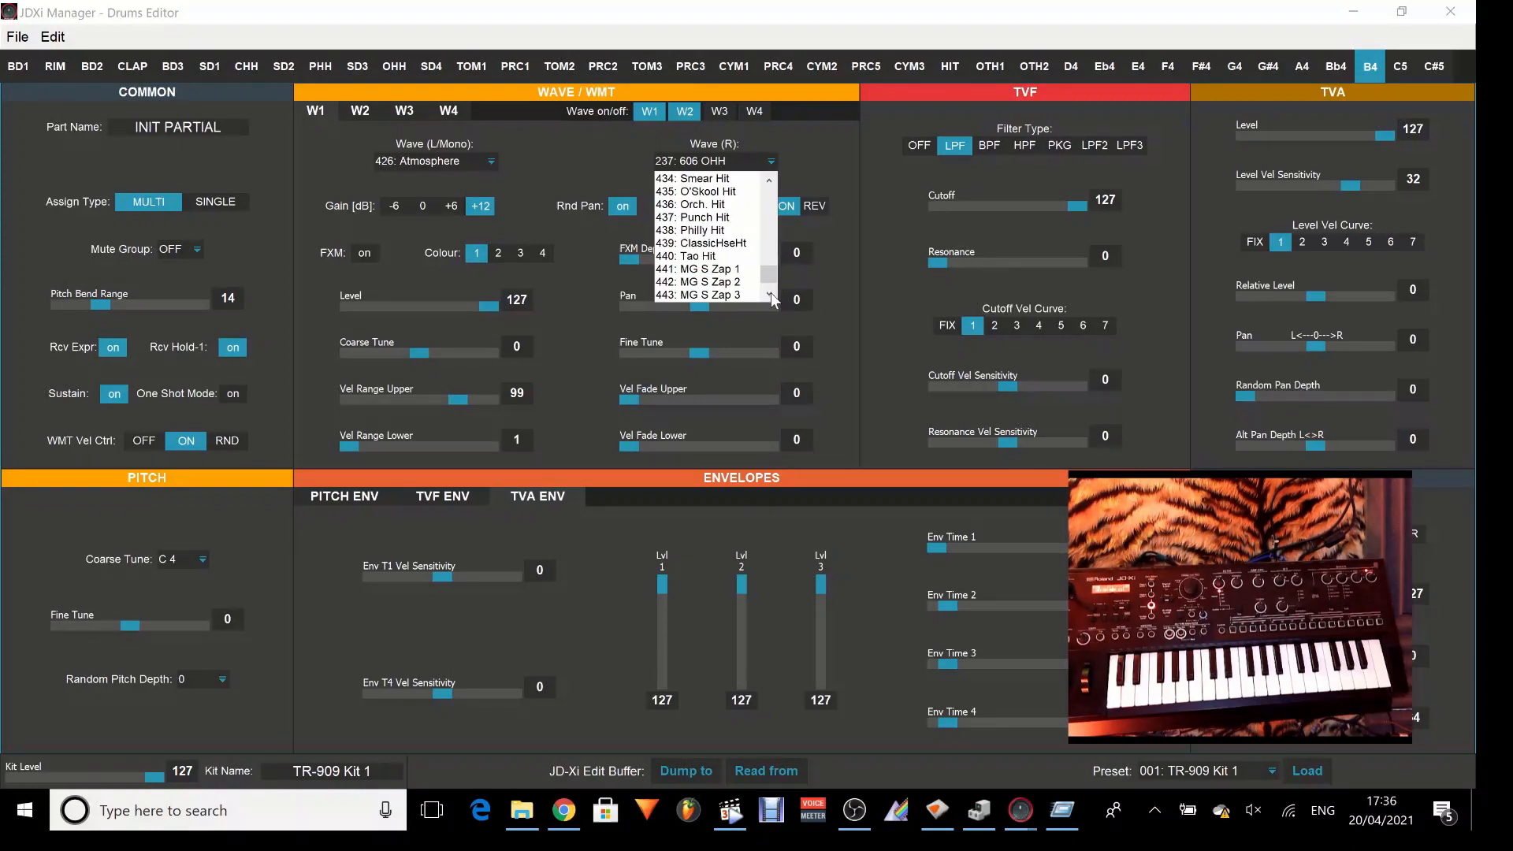
{"action": "left_click", "coordinate": [771, 294]}
{"action": "left_click", "coordinate": [771, 294]}
{"action": "left_click", "coordinate": [770, 294]}
{"action": "left_click", "coordinate": [770, 294]}
{"action": "left_click", "coordinate": [771, 294]}
{"action": "left_click", "coordinate": [770, 294]}
{"action": "left_click", "coordinate": [771, 293]}
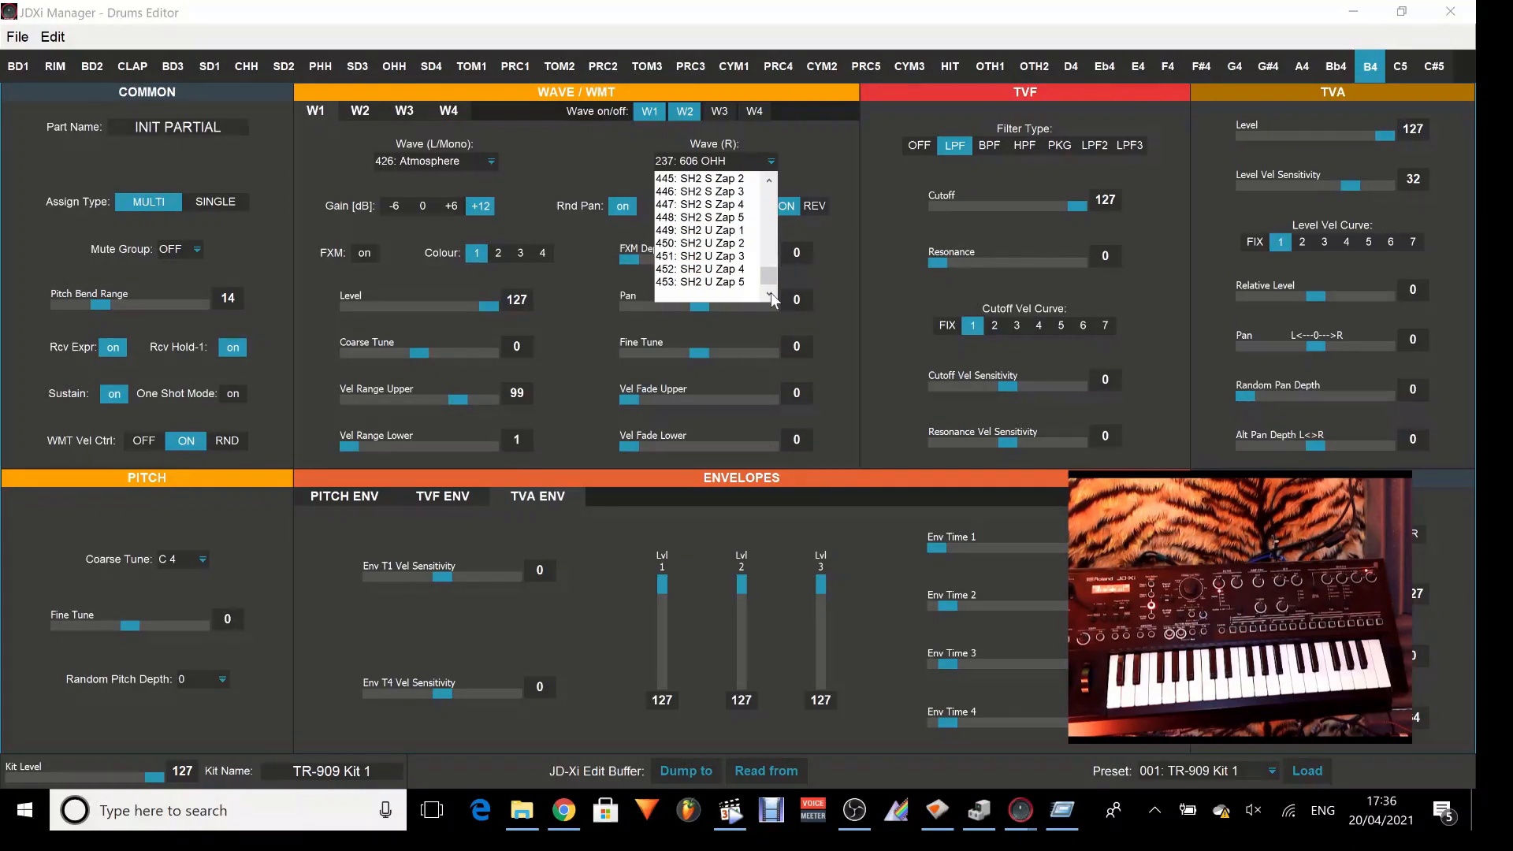
{"action": "left_click", "coordinate": [769, 181]}
{"action": "left_click", "coordinate": [769, 181]}
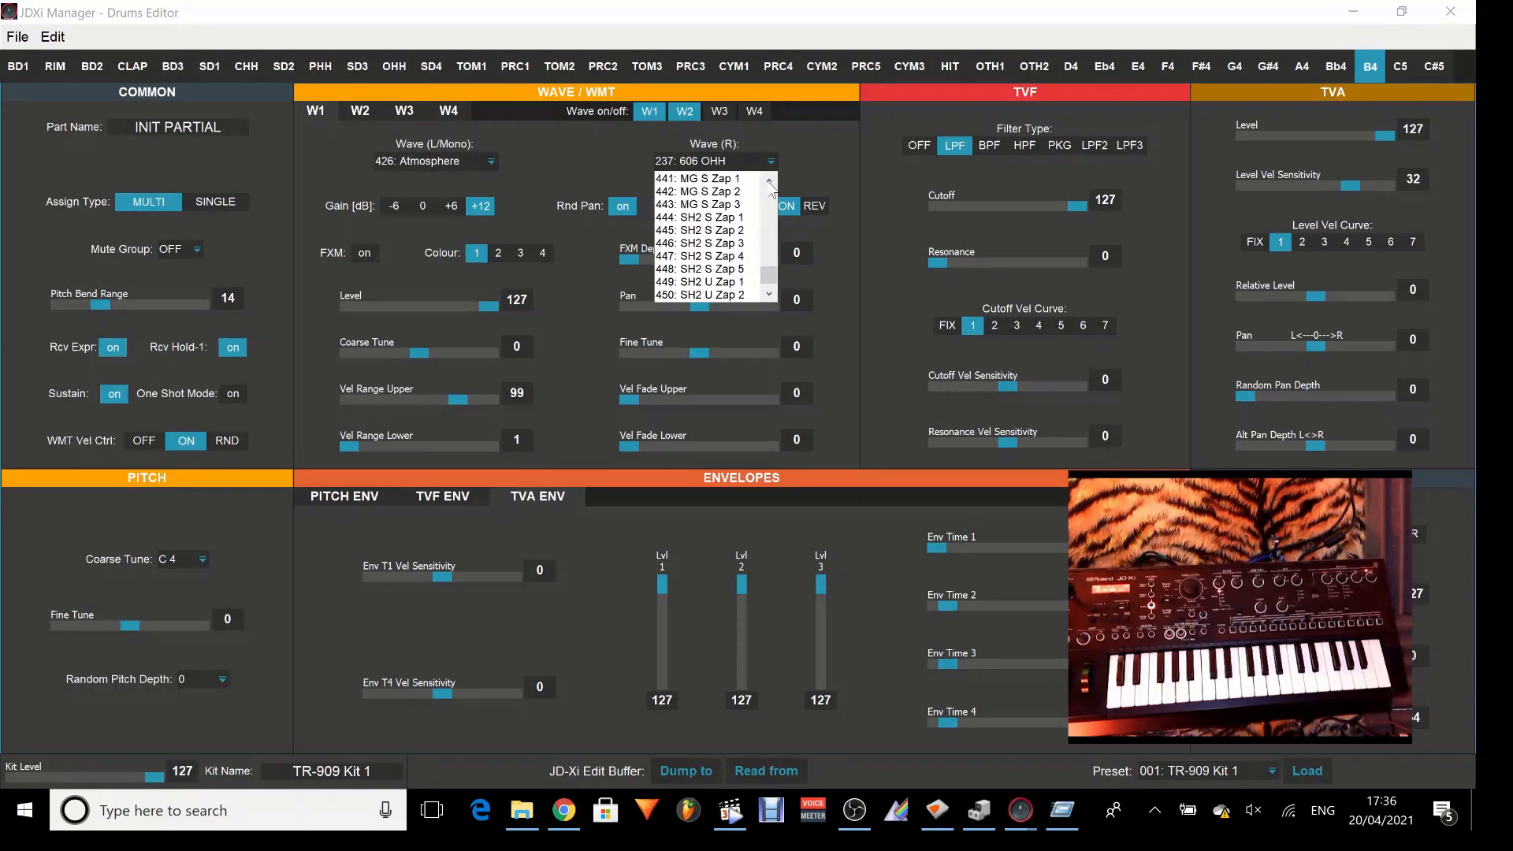
{"action": "left_click", "coordinate": [769, 181]}
{"action": "left_click", "coordinate": [769, 181]}
{"action": "left_click", "coordinate": [769, 181]}
{"action": "left_click", "coordinate": [769, 182]}
{"action": "left_click", "coordinate": [769, 181]}
{"action": "left_click", "coordinate": [770, 181]}
{"action": "left_click", "coordinate": [770, 183]}
{"action": "left_click", "coordinate": [770, 183]}
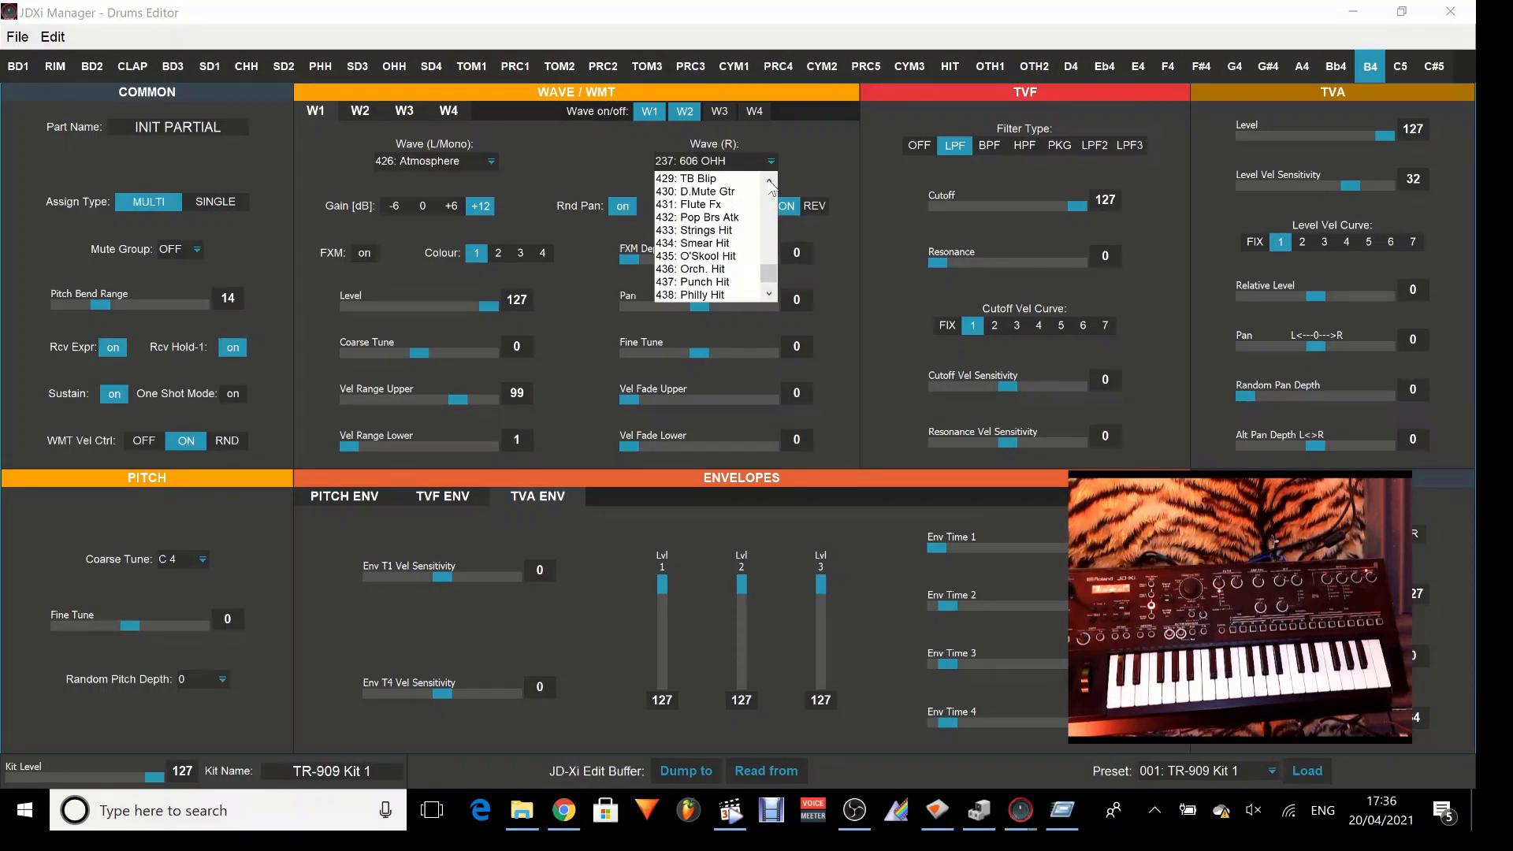
{"action": "left_click", "coordinate": [770, 183]}
{"action": "left_click", "coordinate": [770, 183]}
{"action": "left_click", "coordinate": [770, 183]}
{"action": "left_click", "coordinate": [770, 183]}
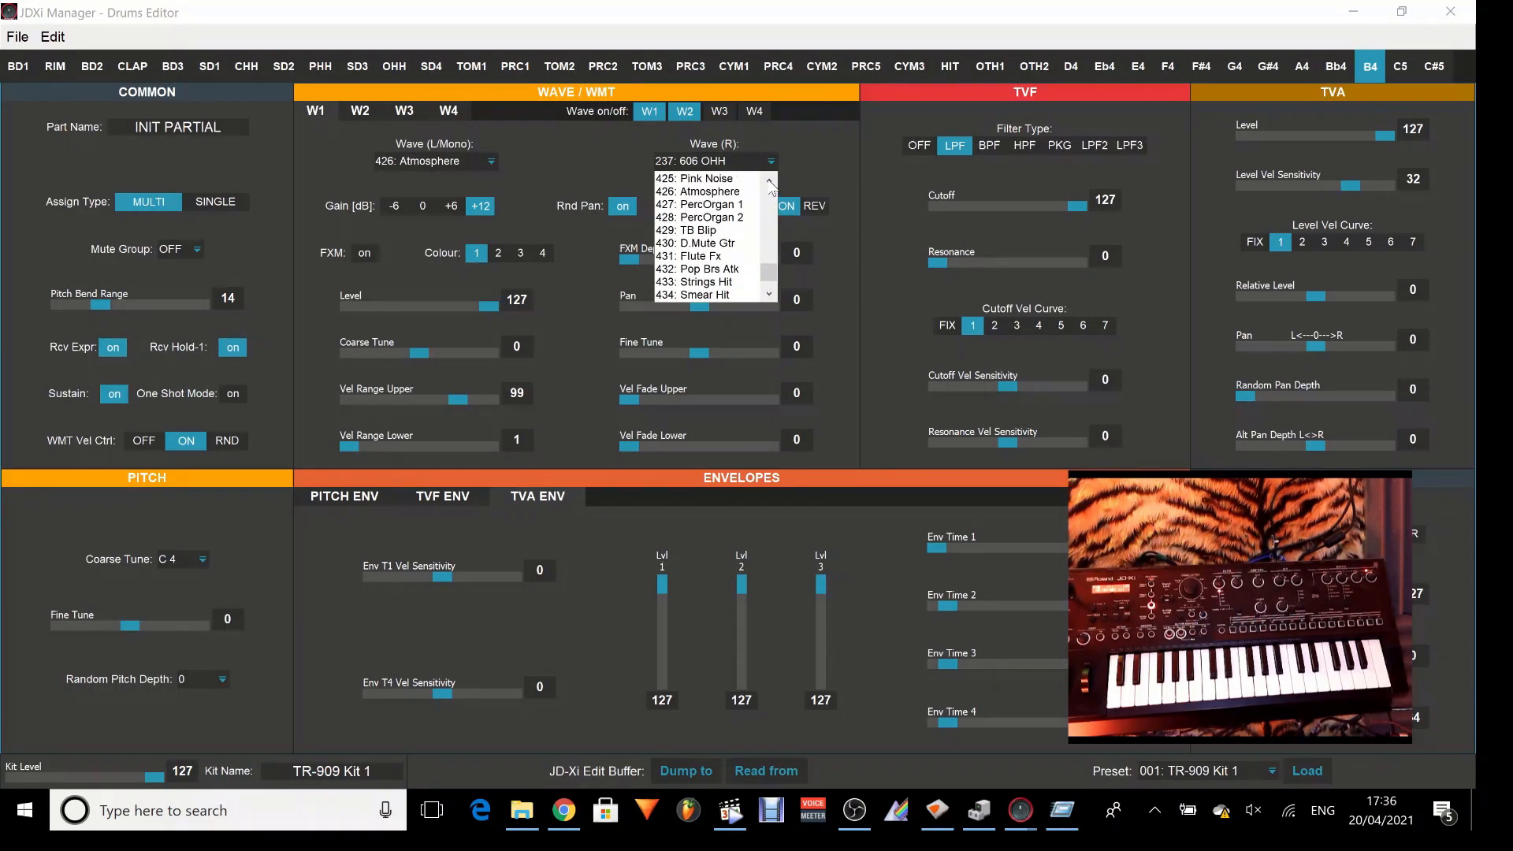
{"action": "left_click", "coordinate": [730, 202]}
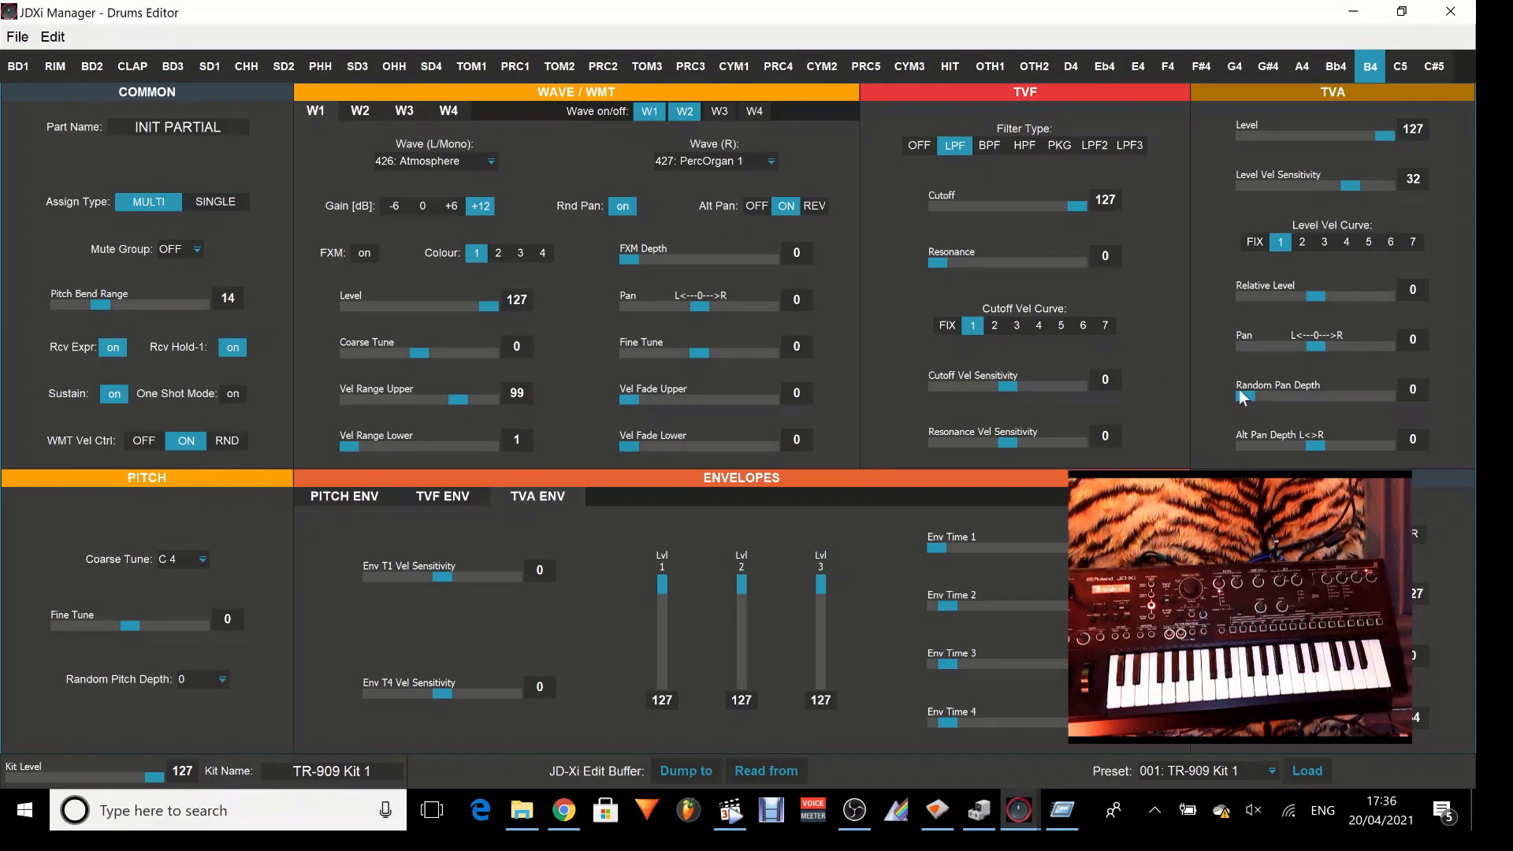
Set the TVA Random Pan Depth to 63 and try W1's Pan at -64, returning that pan to 0.
{"action": "left_click_drag", "start_coordinate": [1252, 398], "coordinate": [1400, 423]}
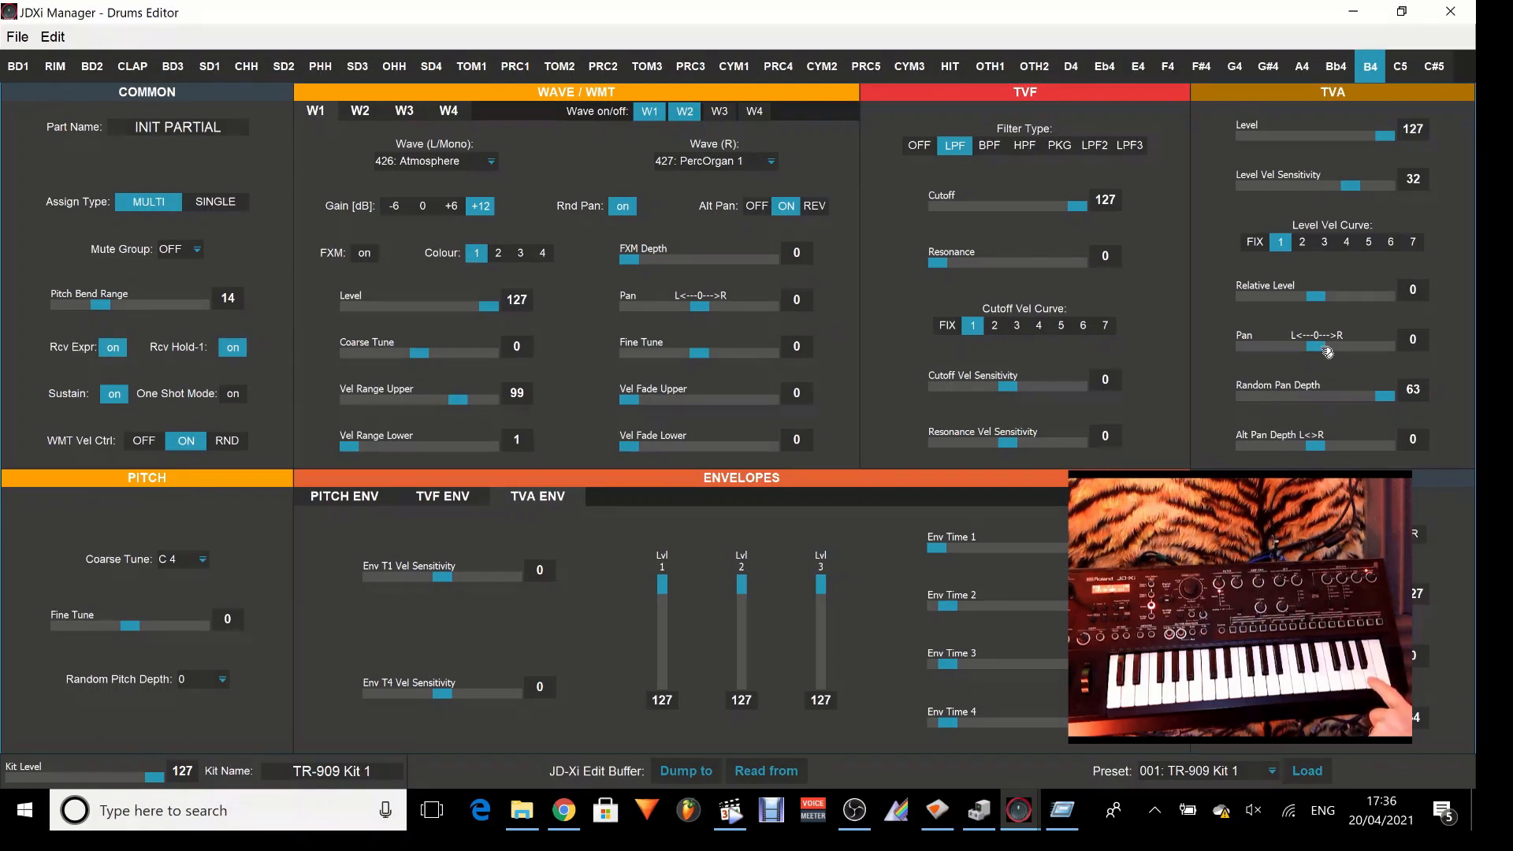
{"action": "mouse_move", "coordinate": [1319, 351]}
{"action": "left_mouse_down"}
{"action": "mouse_move", "coordinate": [1247, 368]}
{"action": "mouse_move", "coordinate": [1326, 352]}
{"action": "left_mouse_up"}
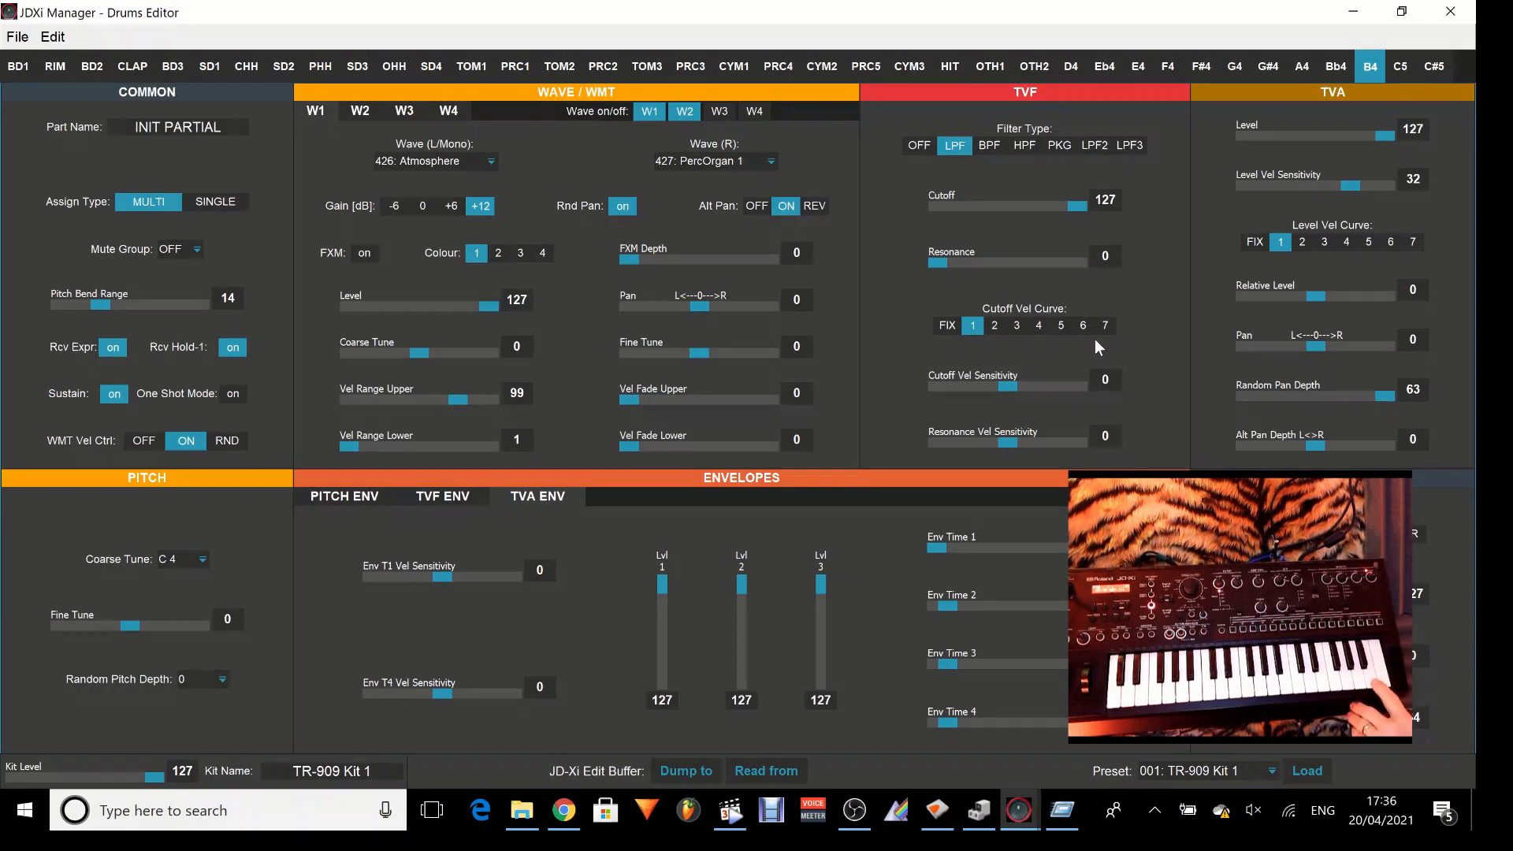
{"action": "left_click_drag", "start_coordinate": [703, 309], "coordinate": [631, 320]}
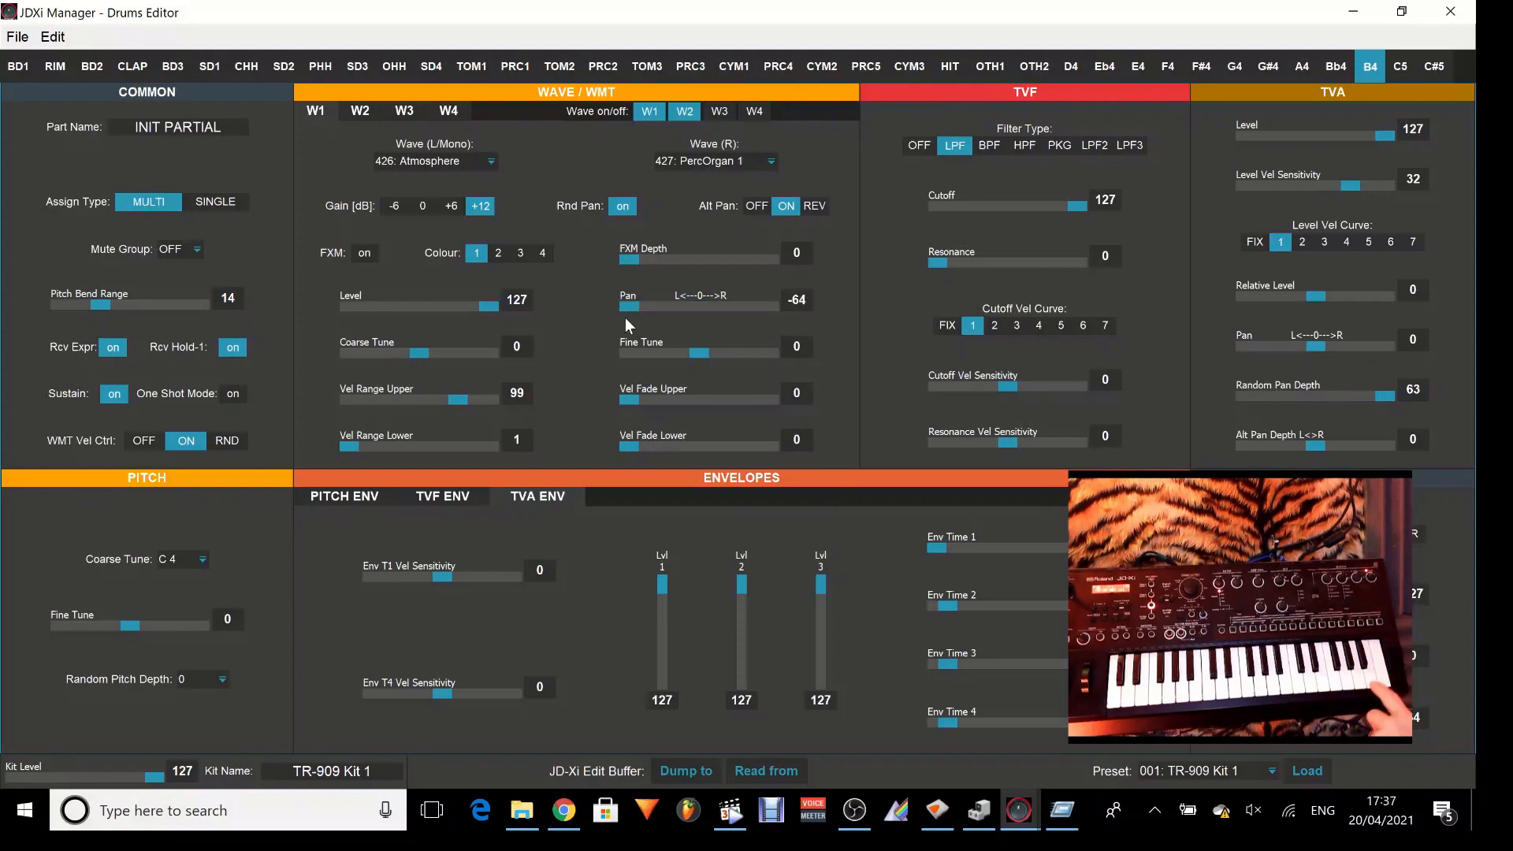
{"action": "left_click_drag", "start_coordinate": [629, 311], "coordinate": [703, 309]}
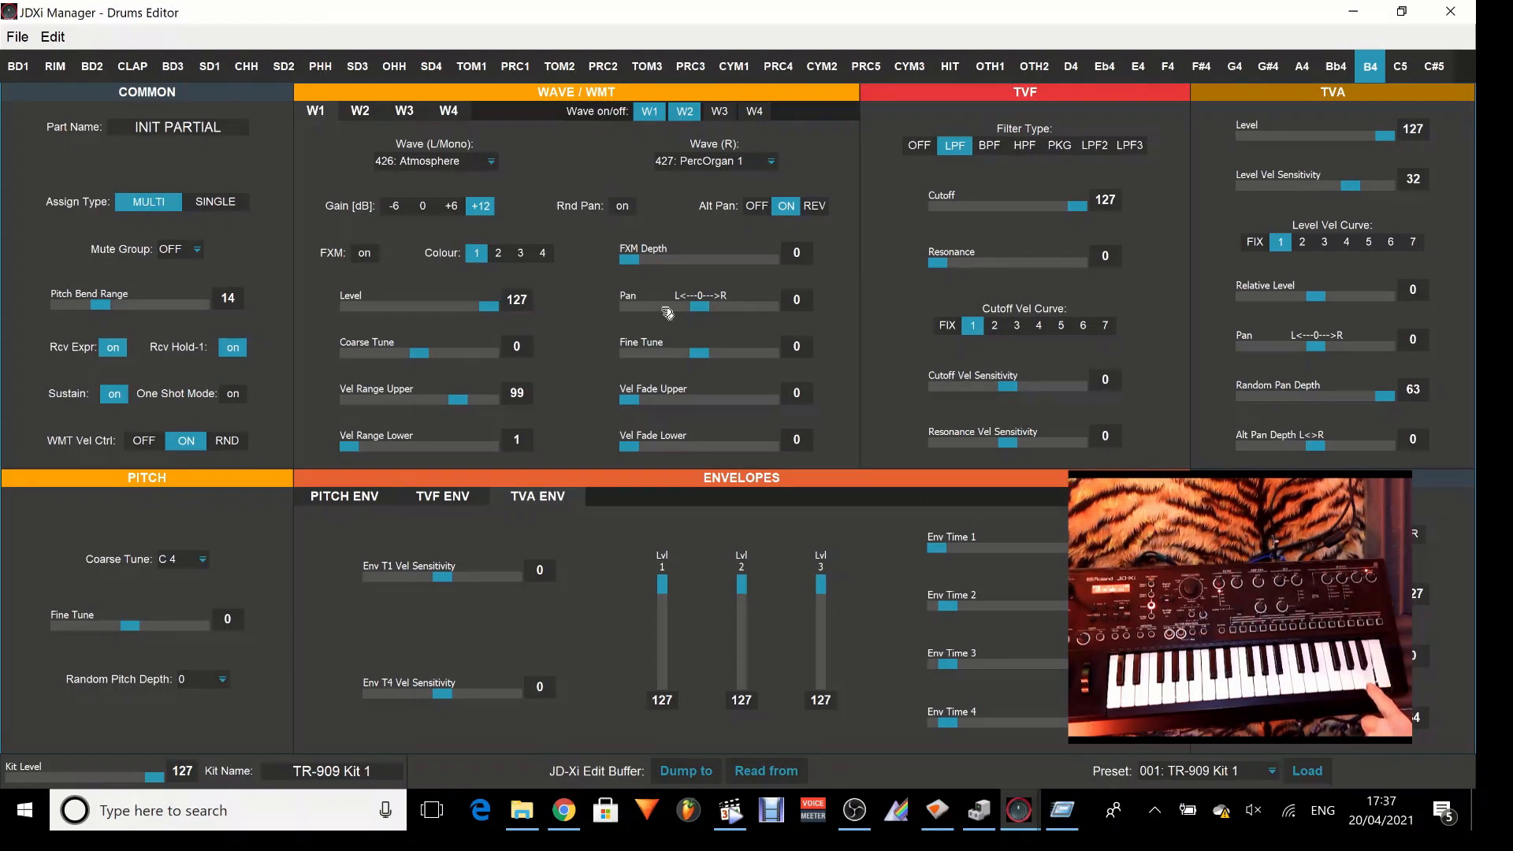
{"action": "mouse_move", "coordinate": [700, 310]}
{"action": "left_mouse_down"}
{"action": "mouse_move", "coordinate": [643, 318]}
{"action": "mouse_move", "coordinate": [769, 324]}
{"action": "mouse_move", "coordinate": [703, 326]}
{"action": "left_mouse_up"}
Set opposing pan positions, with the TVA Pan at 63 and W1's Pan at -64.
{"action": "left_click_drag", "start_coordinate": [1326, 352], "coordinate": [1403, 368]}
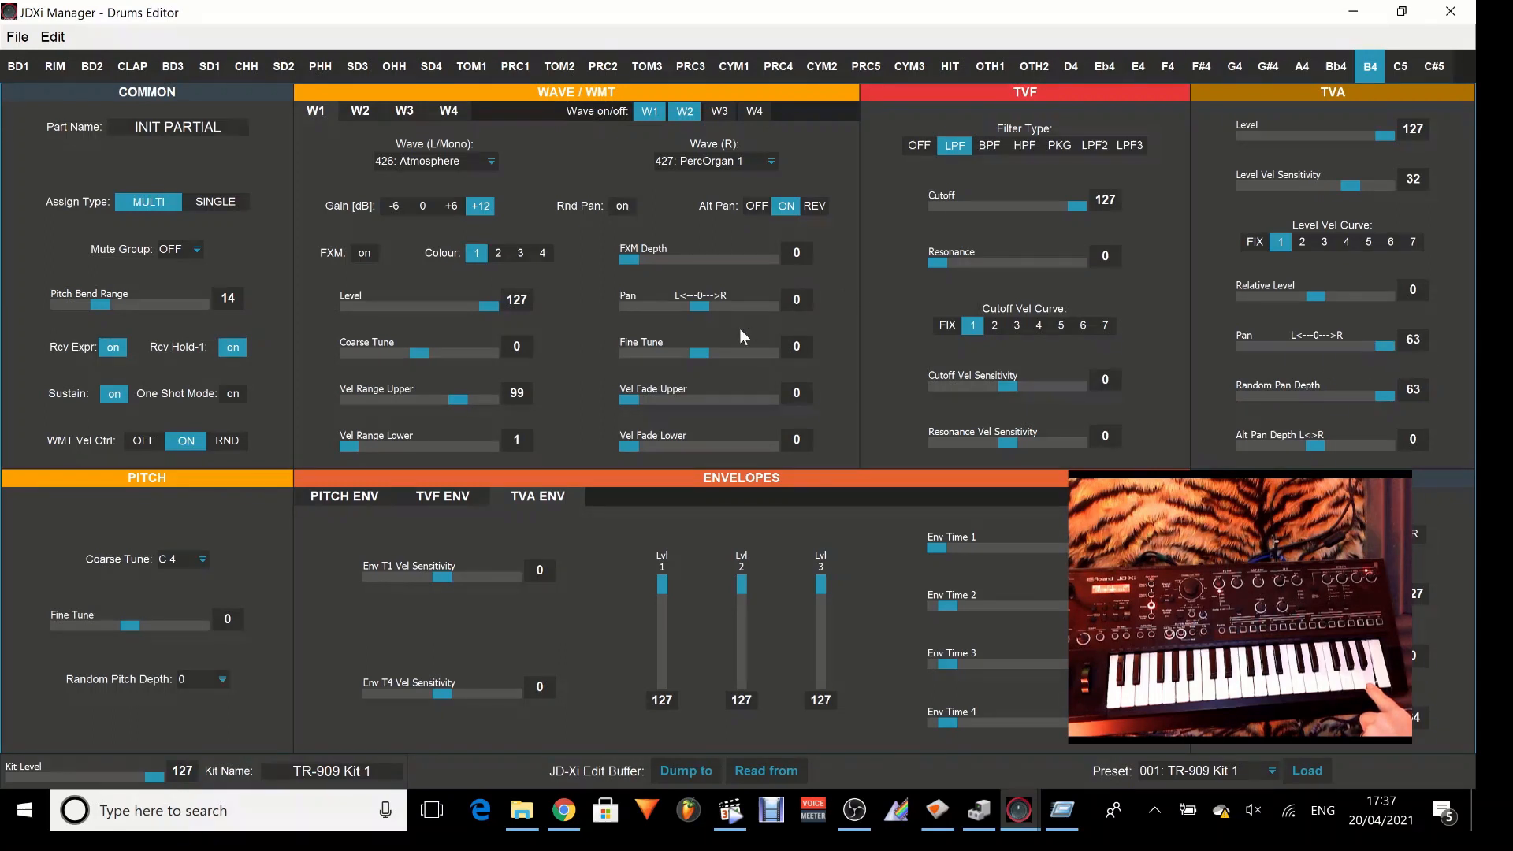
{"action": "left_click_drag", "start_coordinate": [701, 307], "coordinate": [611, 325]}
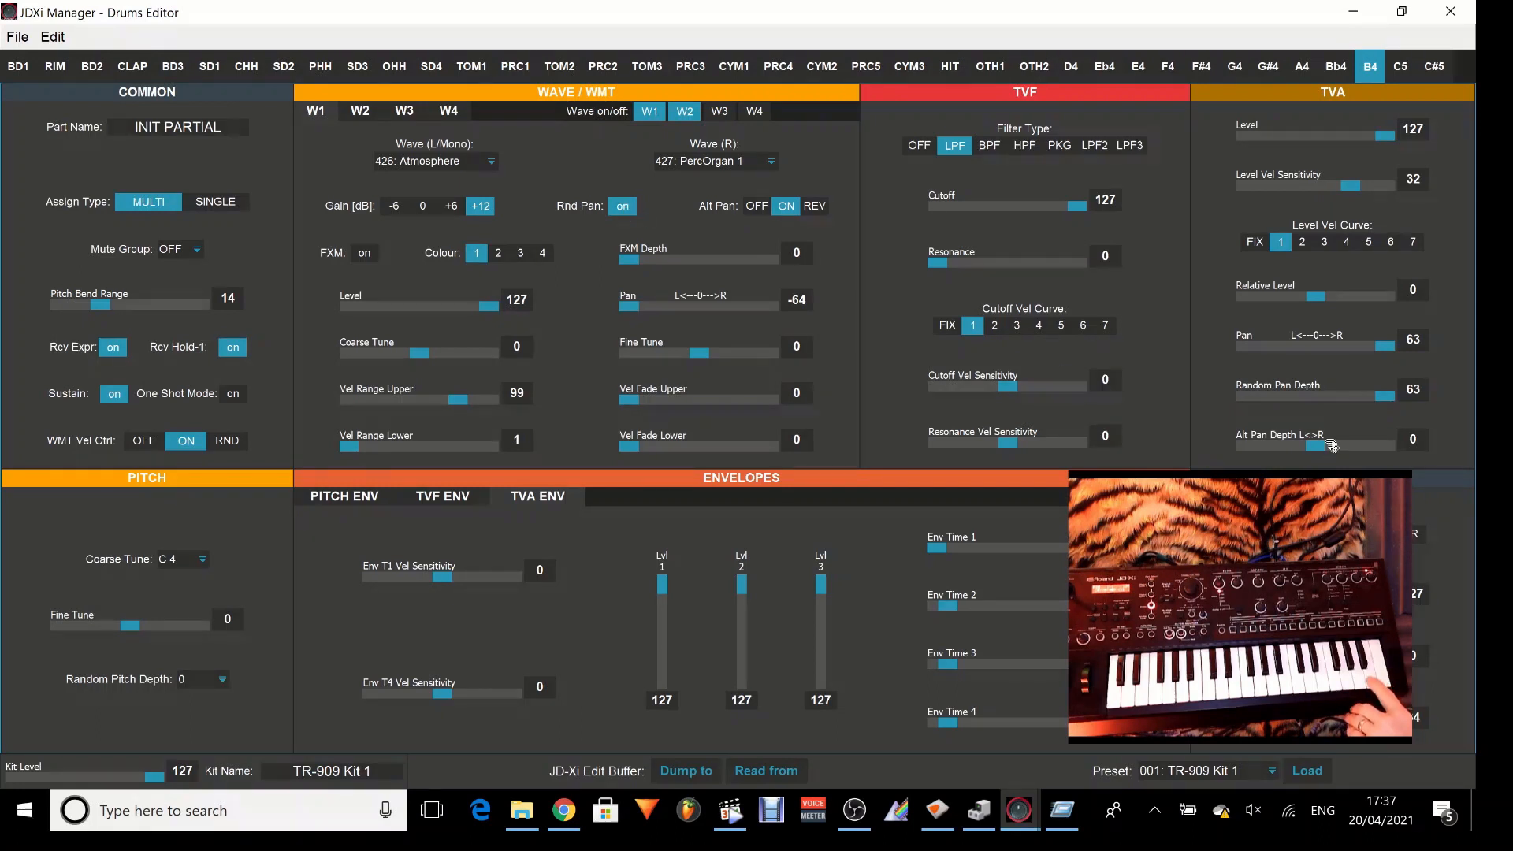
Set the TVA Alt Pan Depth to 63 and try W1's Alt Pan on REV before returning it to ON.
{"action": "left_click_drag", "start_coordinate": [1324, 450], "coordinate": [1401, 457]}
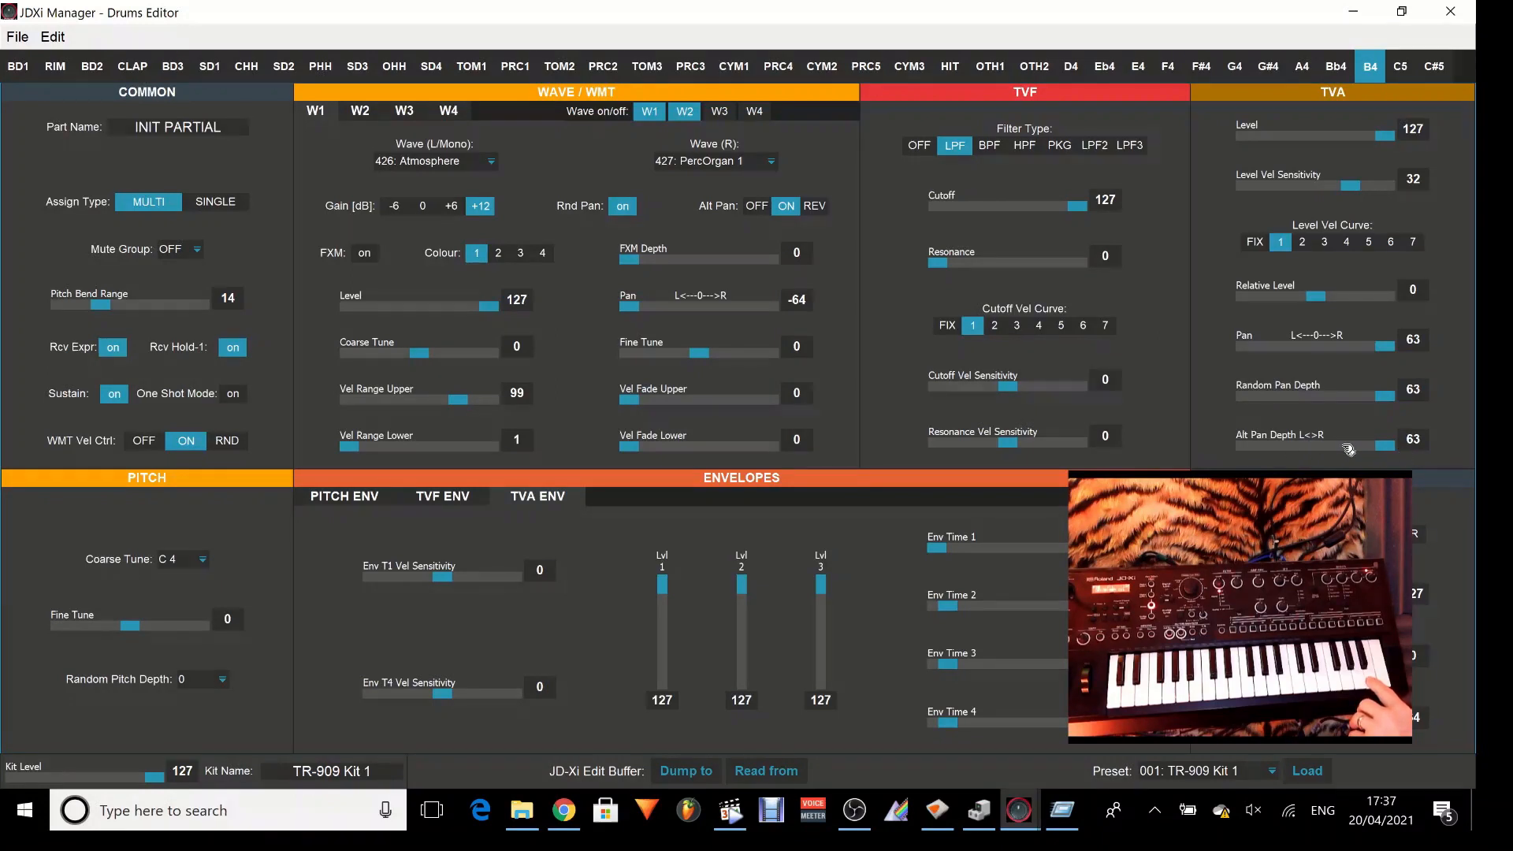
{"action": "left_click", "coordinate": [817, 207]}
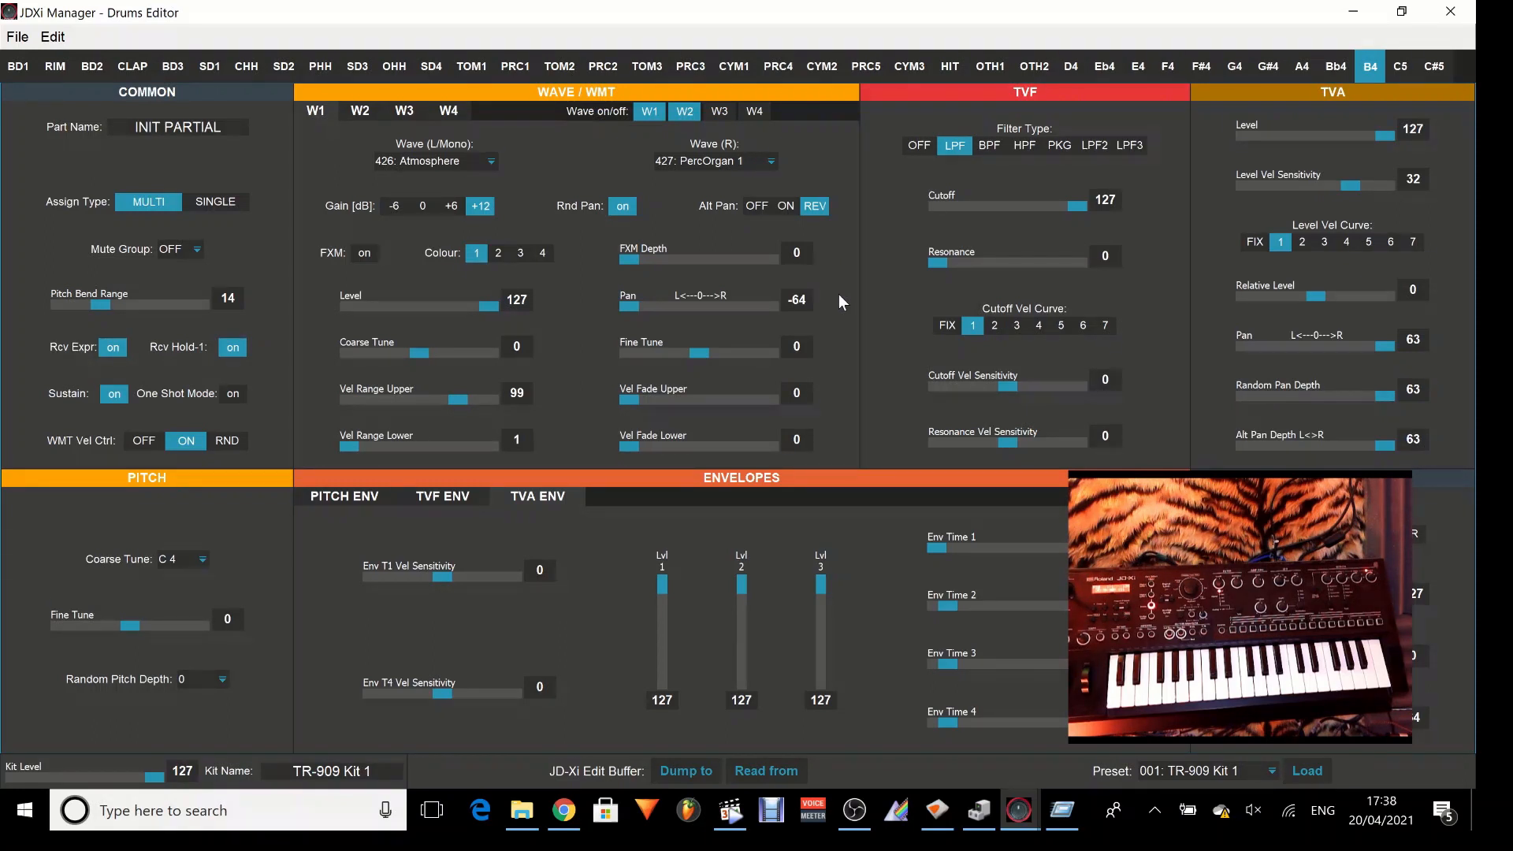
{"action": "left_click", "coordinate": [786, 206]}
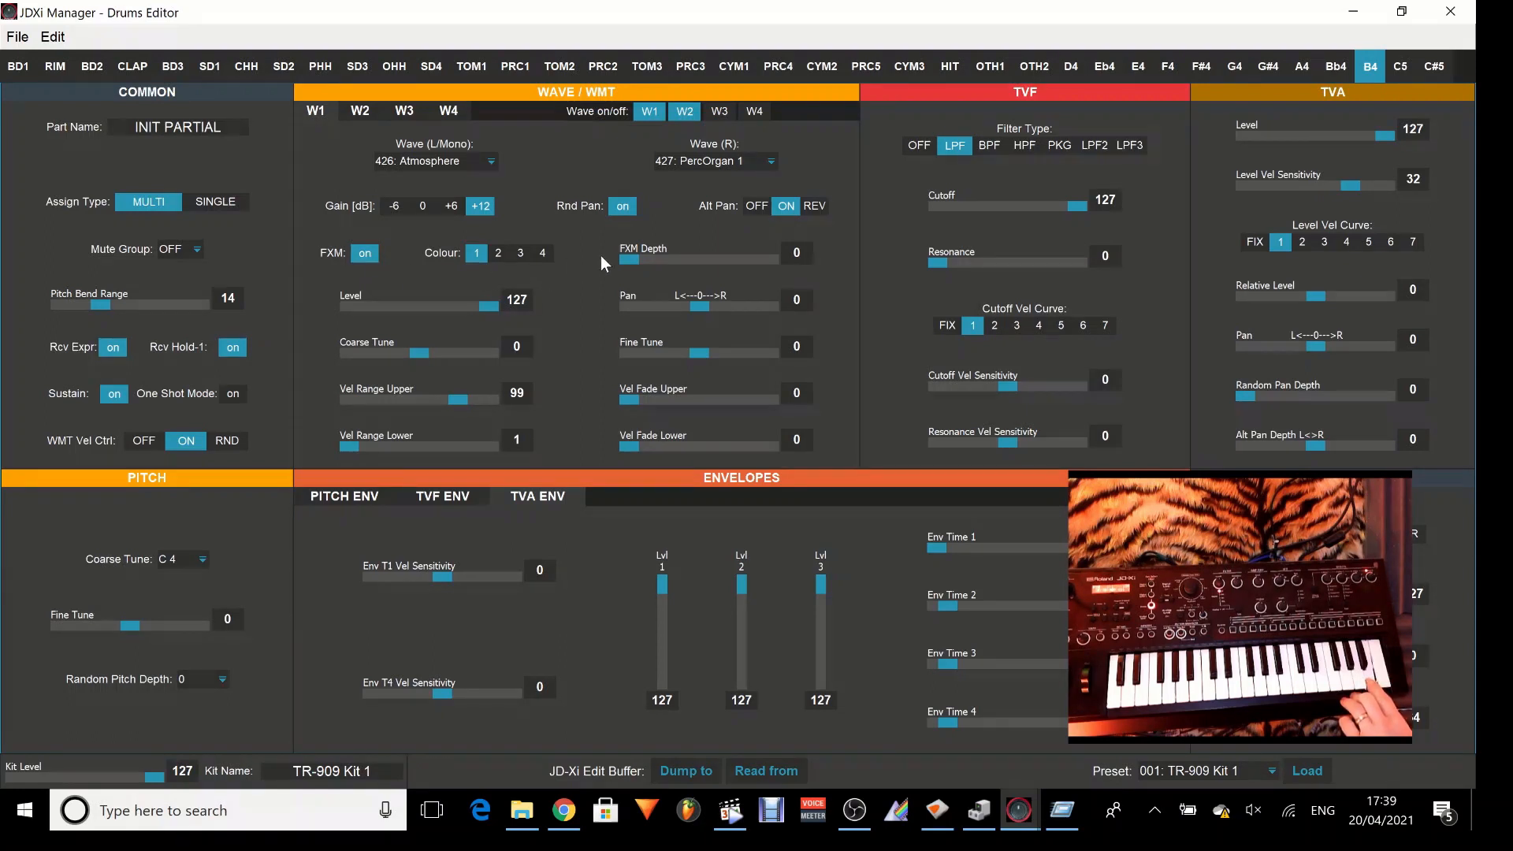
Try W1's FXM effect with depth 7, then with colour 4 and depth 14.
{"action": "mouse_move", "coordinate": [633, 265]}
{"action": "left_mouse_down"}
{"action": "mouse_move", "coordinate": [781, 268]}
{"action": "mouse_move", "coordinate": [625, 276]}
{"action": "left_mouse_up"}
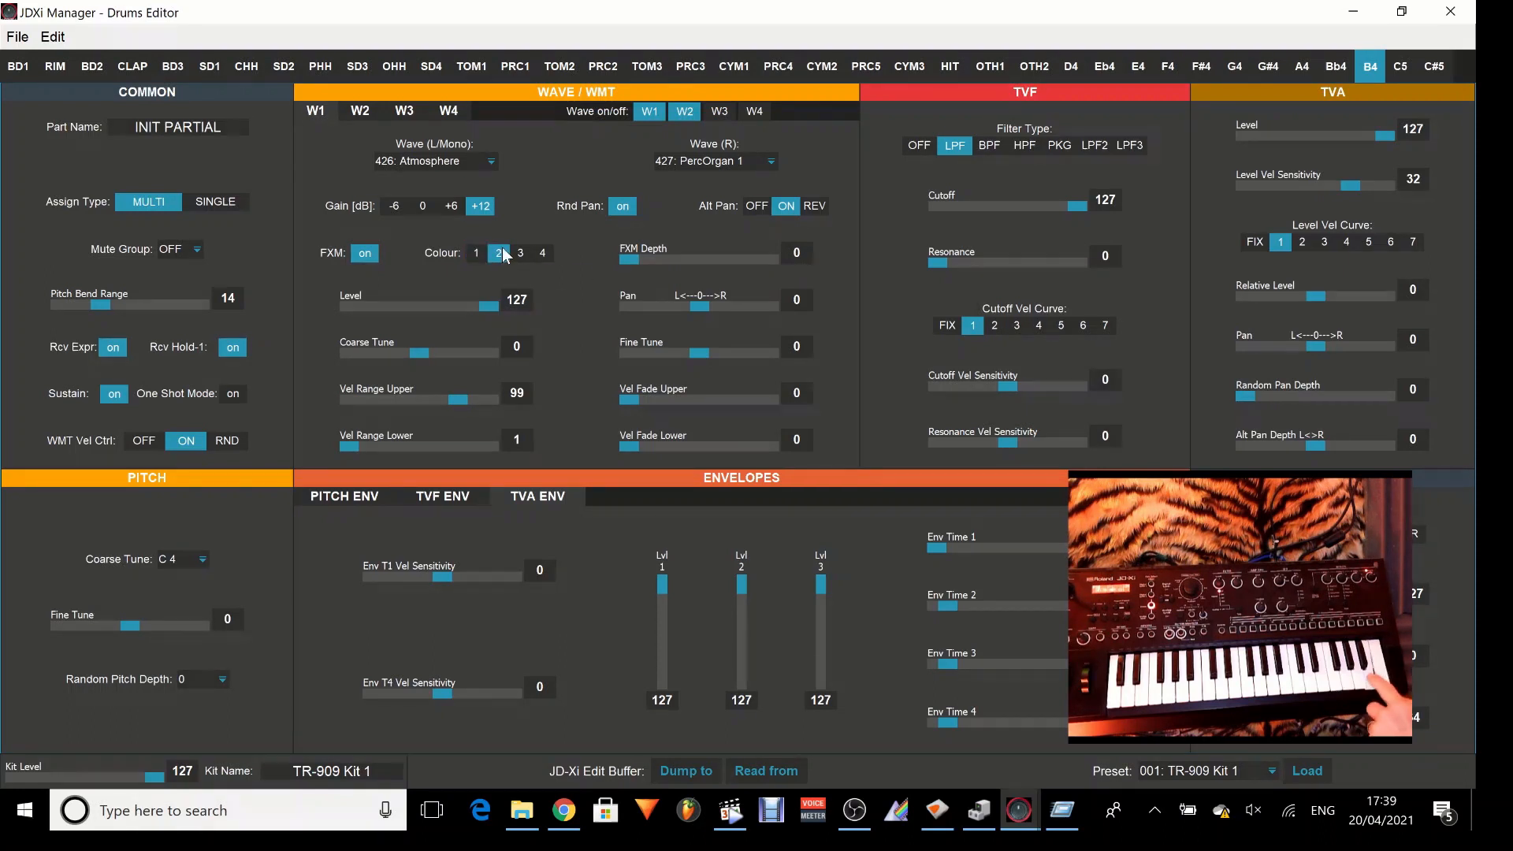
{"action": "left_click_drag", "start_coordinate": [630, 262], "coordinate": [690, 269]}
{"action": "left_click", "coordinate": [542, 253]}
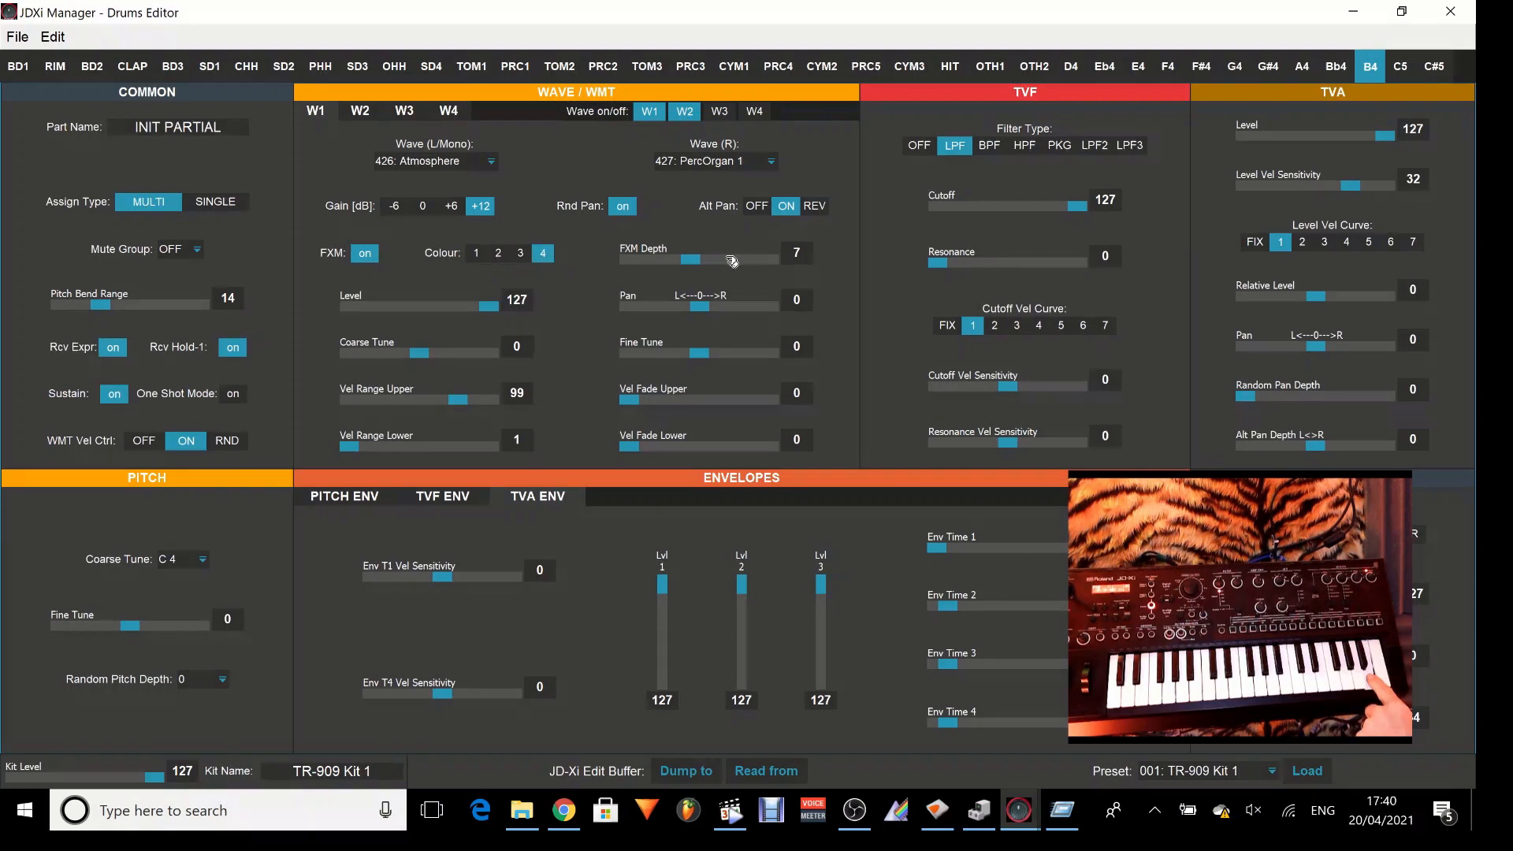
{"action": "left_click_drag", "start_coordinate": [698, 266], "coordinate": [759, 262]}
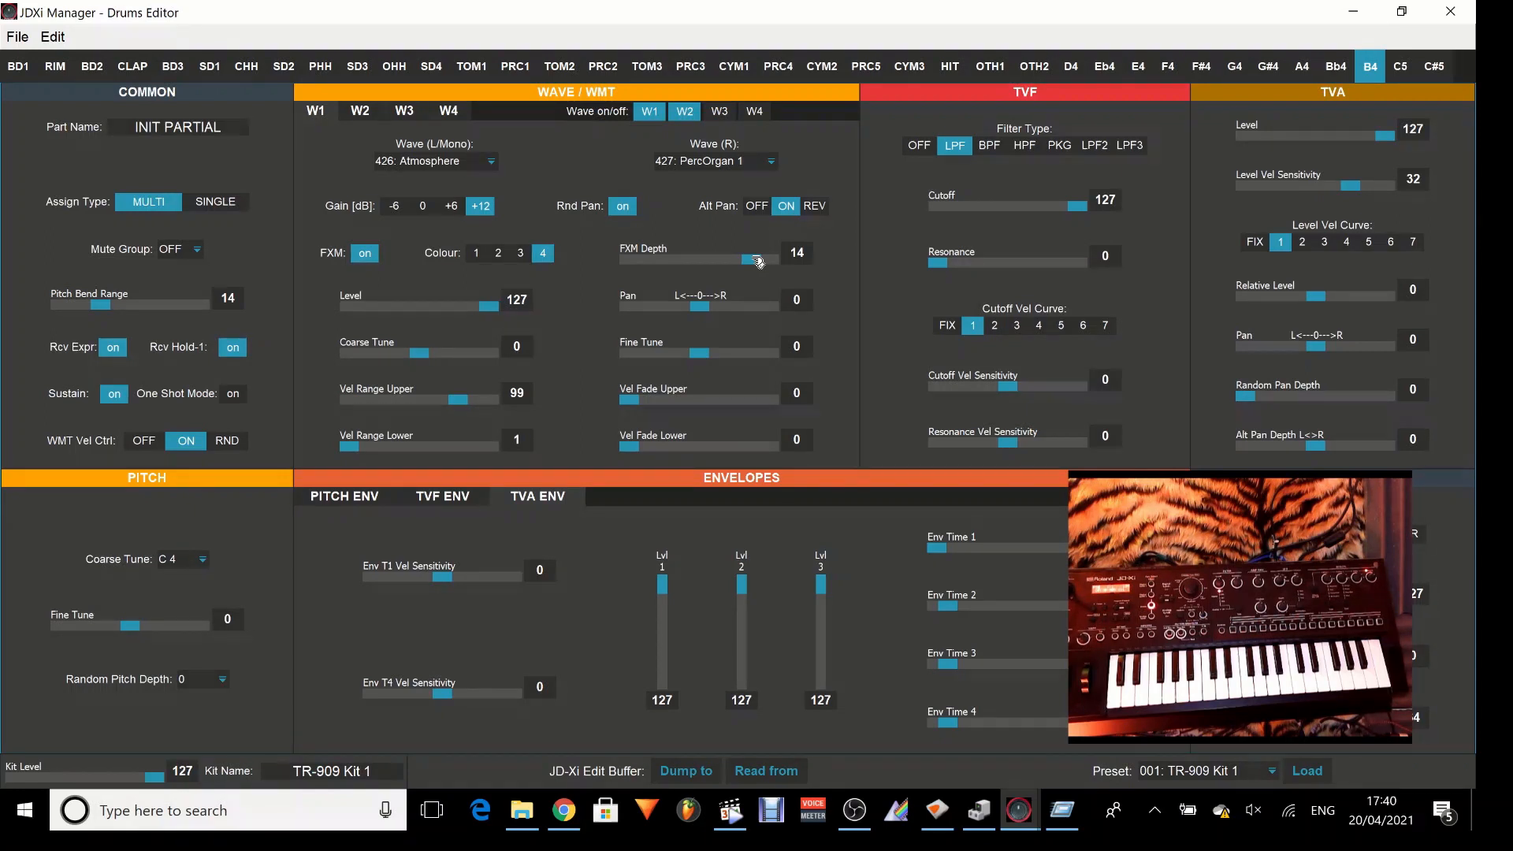
{"action": "mouse_move", "coordinate": [1326, 527]}
{"action": "left_mouse_down"}
{"action": "mouse_move", "coordinate": [1293, 531]}
{"action": "mouse_move", "coordinate": [1318, 528]}
{"action": "left_mouse_up"}
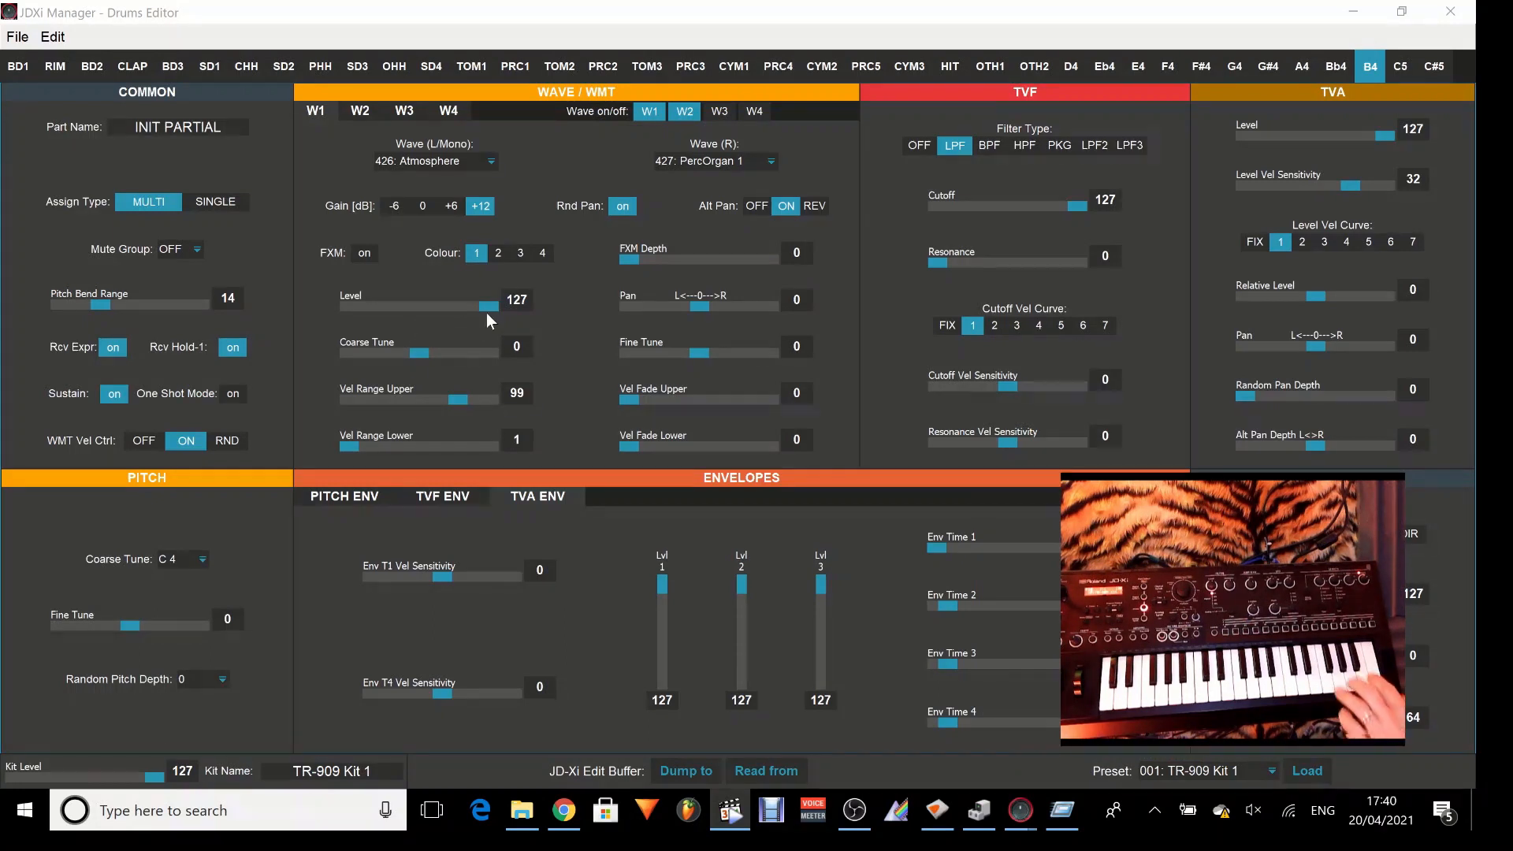
Try out the Level of W1 in the B4 partial and return it to 127.
{"action": "mouse_move", "coordinate": [487, 313]}
{"action": "left_mouse_down"}
{"action": "mouse_move", "coordinate": [344, 338]}
{"action": "mouse_move", "coordinate": [484, 341]}
{"action": "mouse_move", "coordinate": [343, 324]}
{"action": "mouse_move", "coordinate": [492, 319]}
{"action": "left_mouse_up"}
{"action": "left_click", "coordinate": [361, 110]}
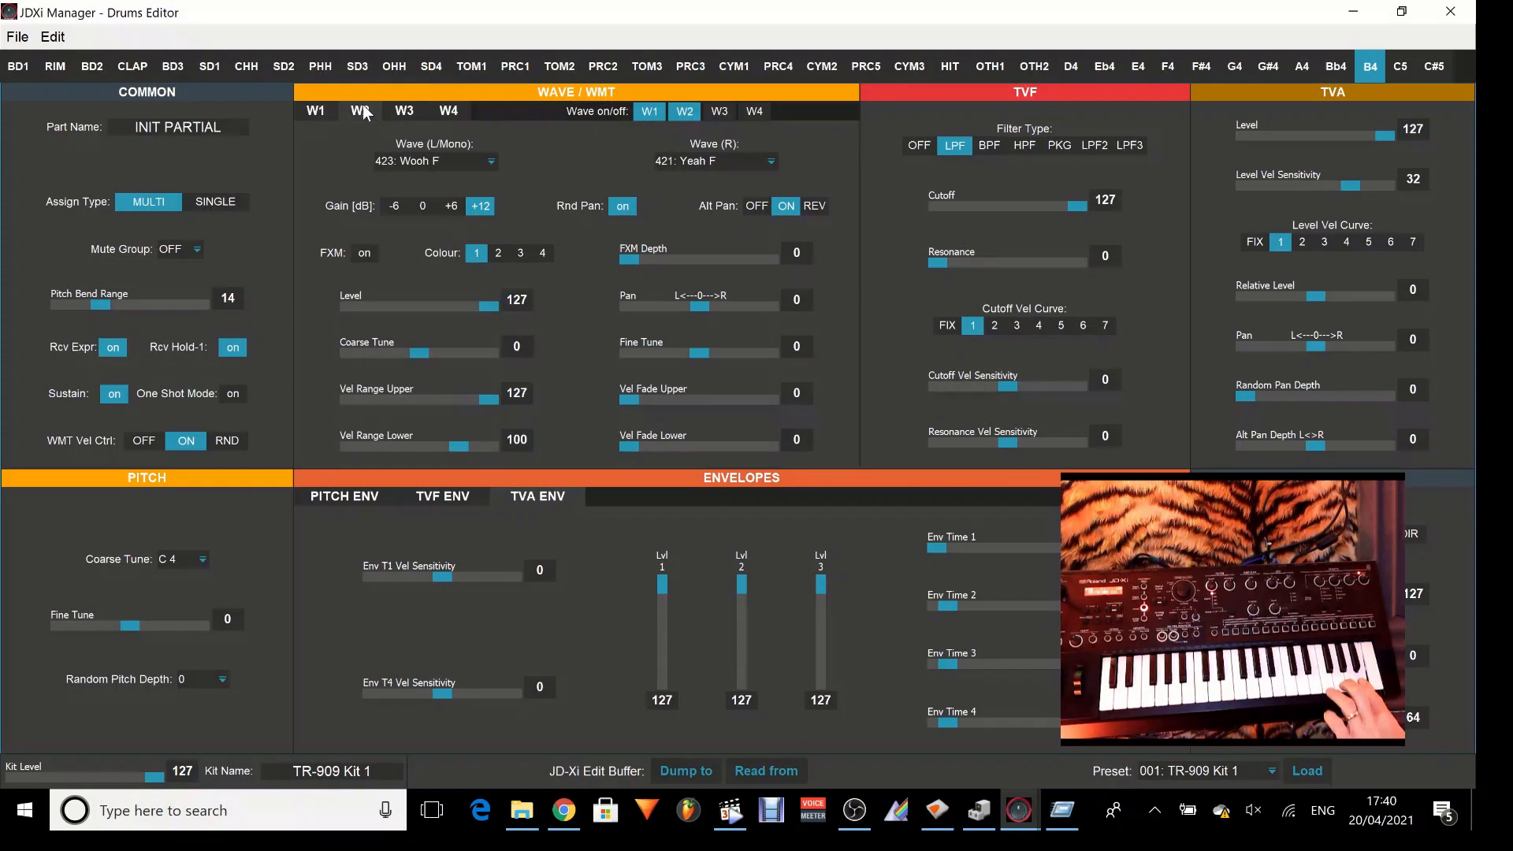
{"action": "left_click", "coordinate": [328, 107]}
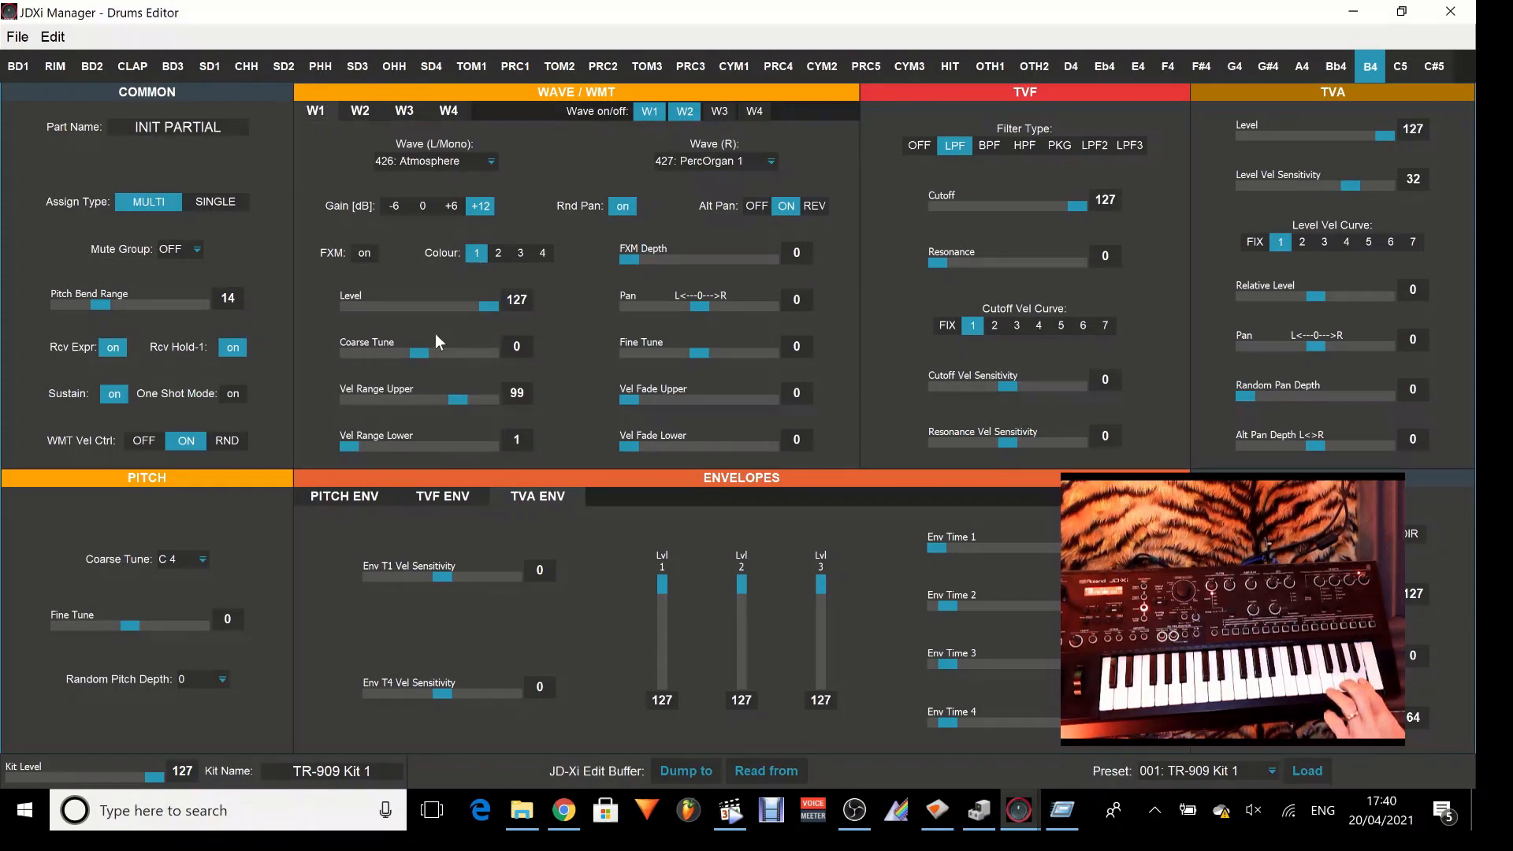
{"action": "mouse_move", "coordinate": [488, 307]}
{"action": "left_mouse_down"}
{"action": "mouse_move", "coordinate": [426, 320]}
{"action": "mouse_move", "coordinate": [498, 323]}
{"action": "left_mouse_up"}
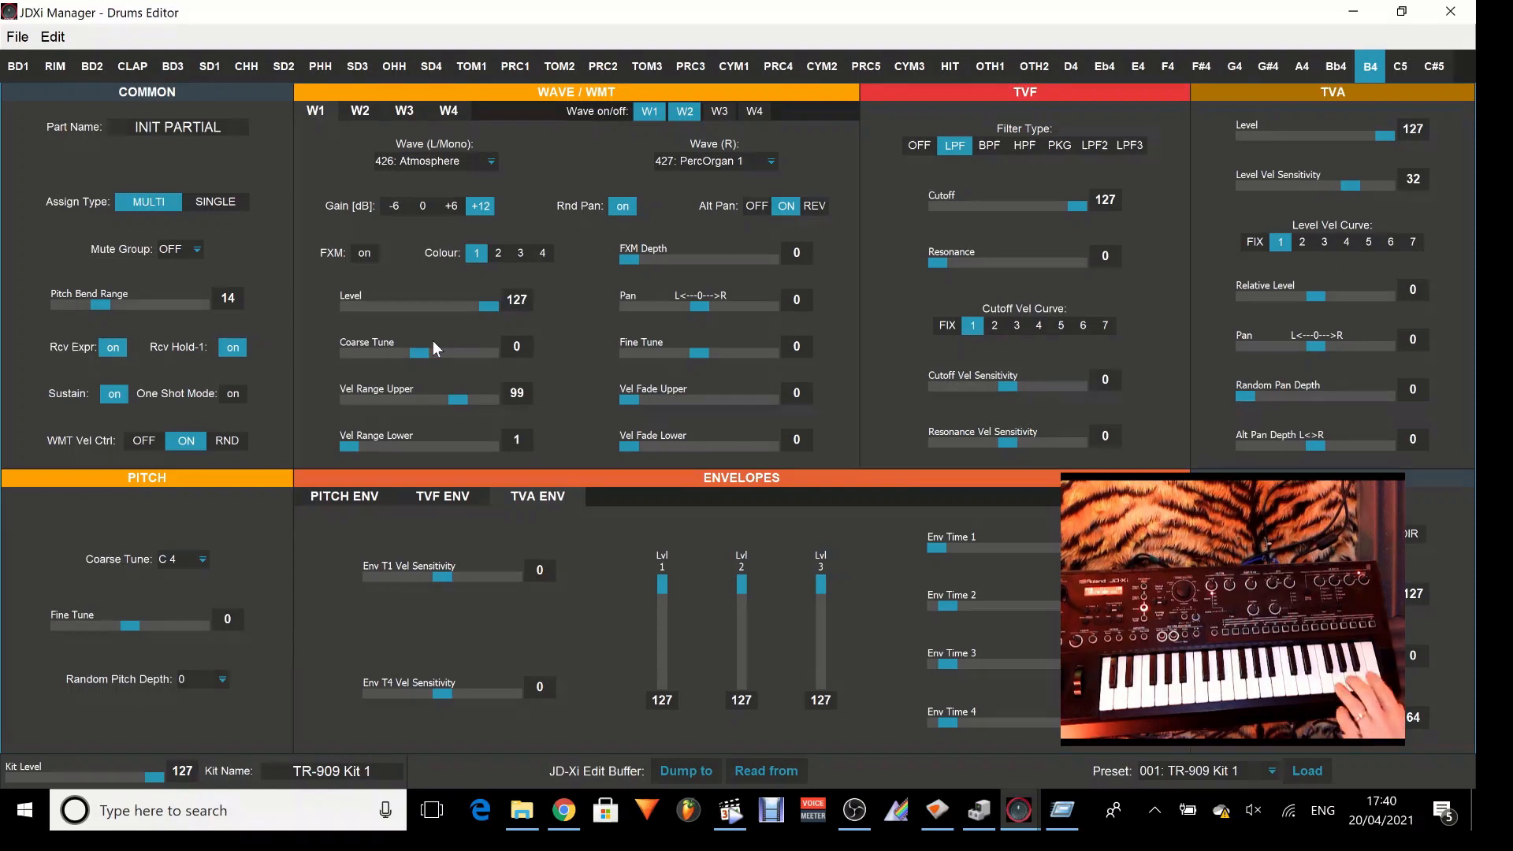
Try out the Coarse Tune and Fine Tune of W1 and return both to 0.
{"action": "mouse_move", "coordinate": [428, 354]}
{"action": "left_mouse_down"}
{"action": "mouse_move", "coordinate": [461, 359]}
{"action": "mouse_move", "coordinate": [425, 362]}
{"action": "left_mouse_up"}
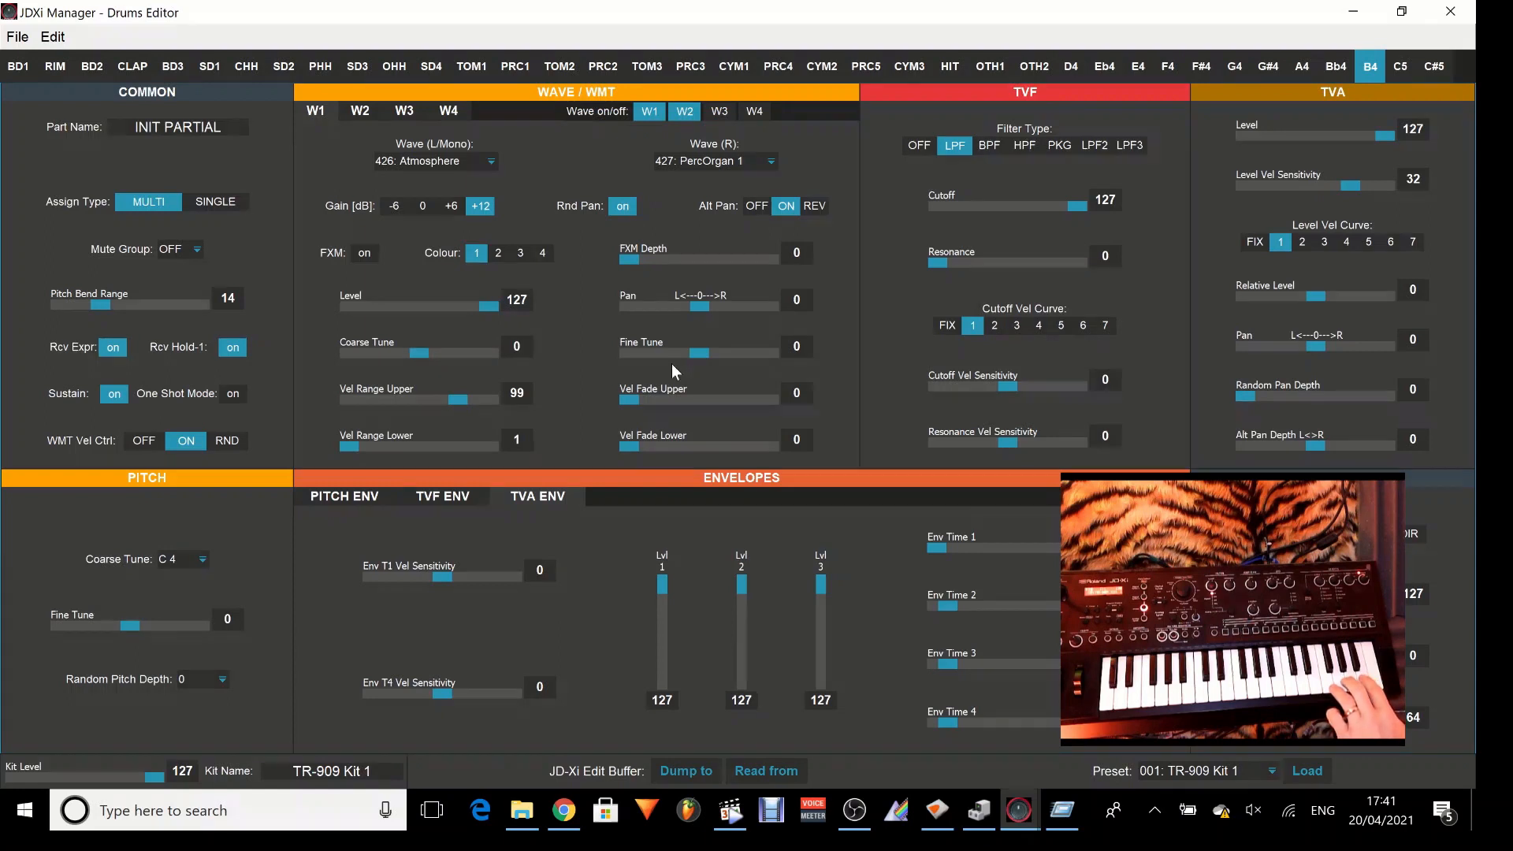
{"action": "mouse_move", "coordinate": [700, 361]}
{"action": "left_mouse_down"}
{"action": "mouse_move", "coordinate": [769, 361]}
{"action": "mouse_move", "coordinate": [675, 362]}
{"action": "mouse_move", "coordinate": [731, 363]}
{"action": "mouse_move", "coordinate": [703, 363]}
{"action": "left_mouse_up"}
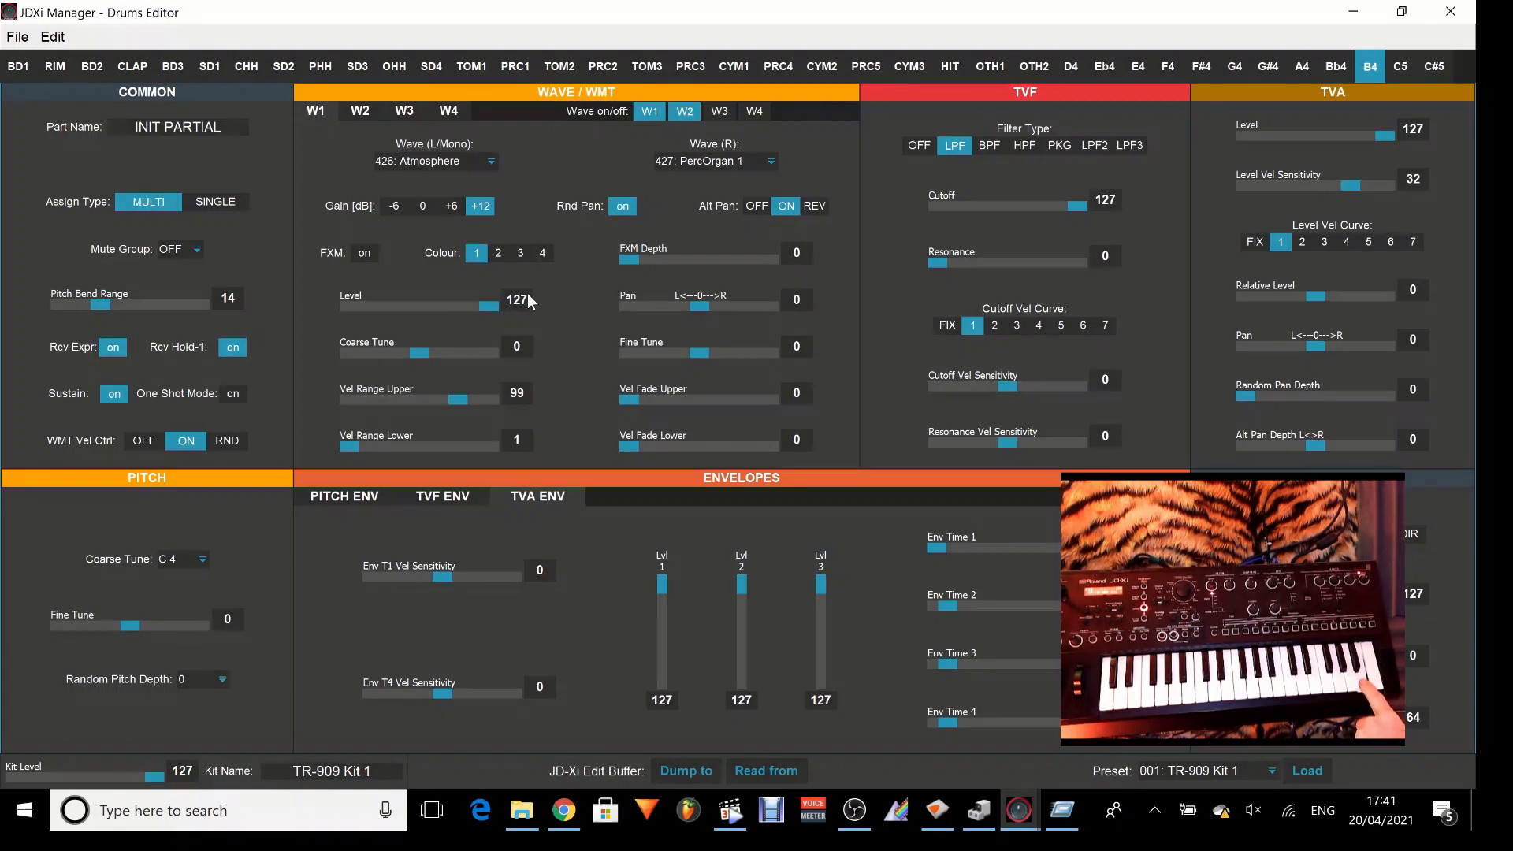
Set the Vel Fade Upper of W2 to 127 and return to the W1 settings.
{"action": "left_click", "coordinate": [368, 110]}
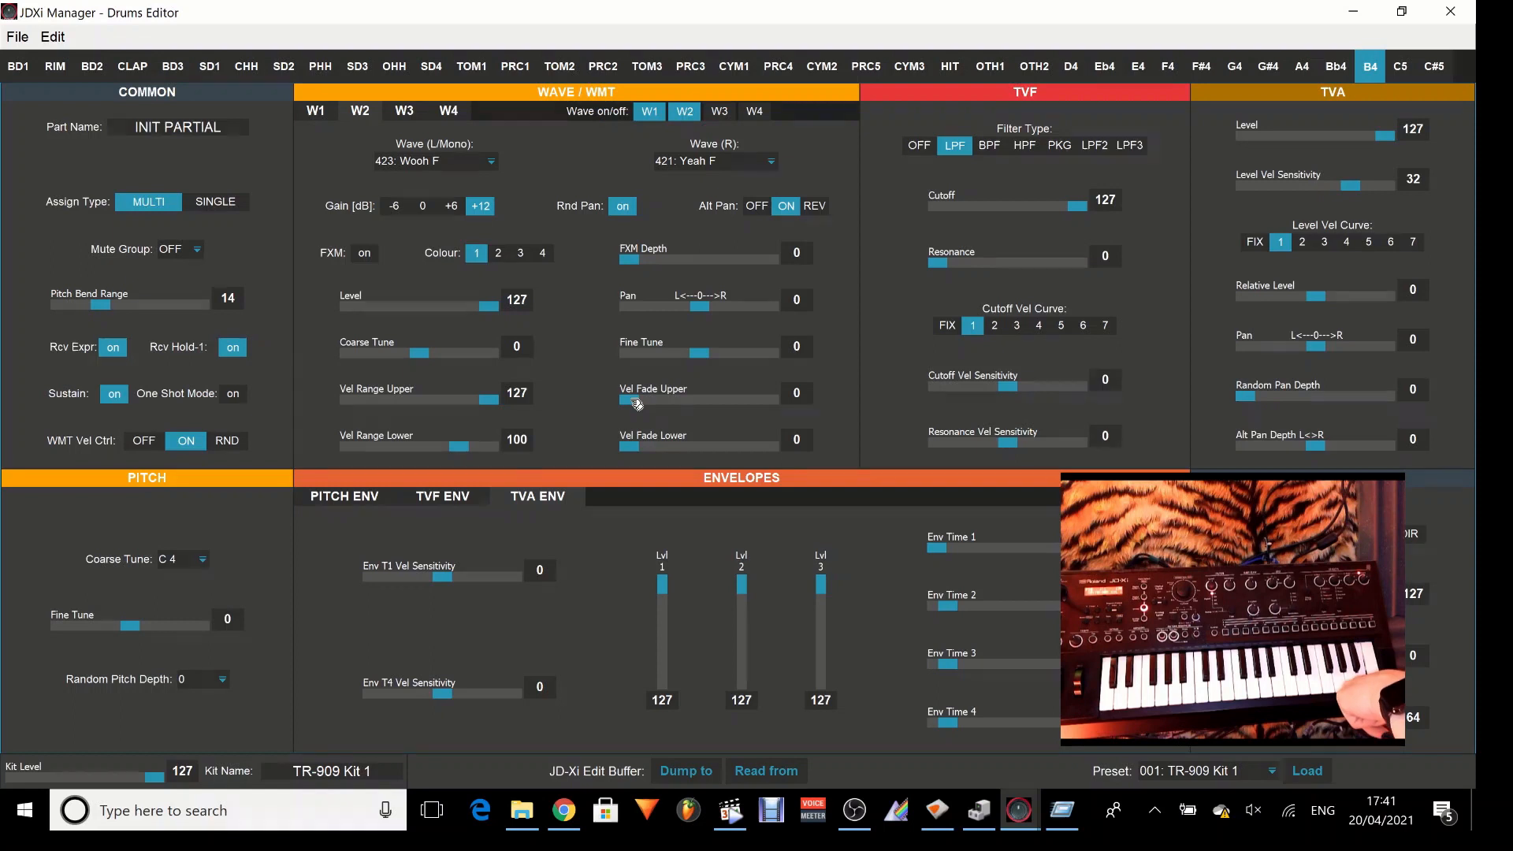
{"action": "left_click_drag", "start_coordinate": [637, 403], "coordinate": [782, 408]}
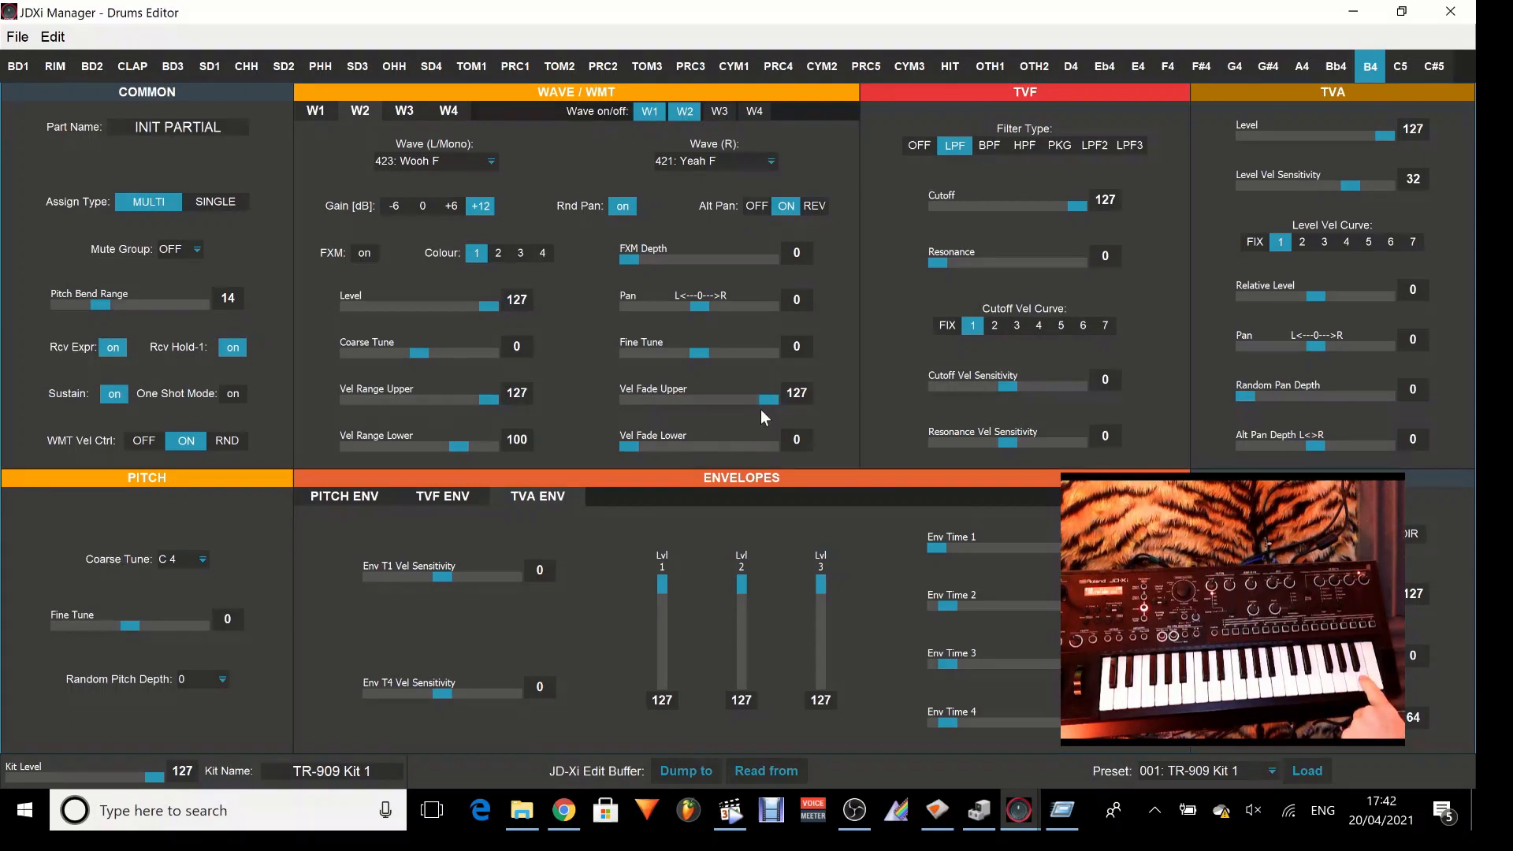
{"action": "left_click", "coordinate": [320, 112]}
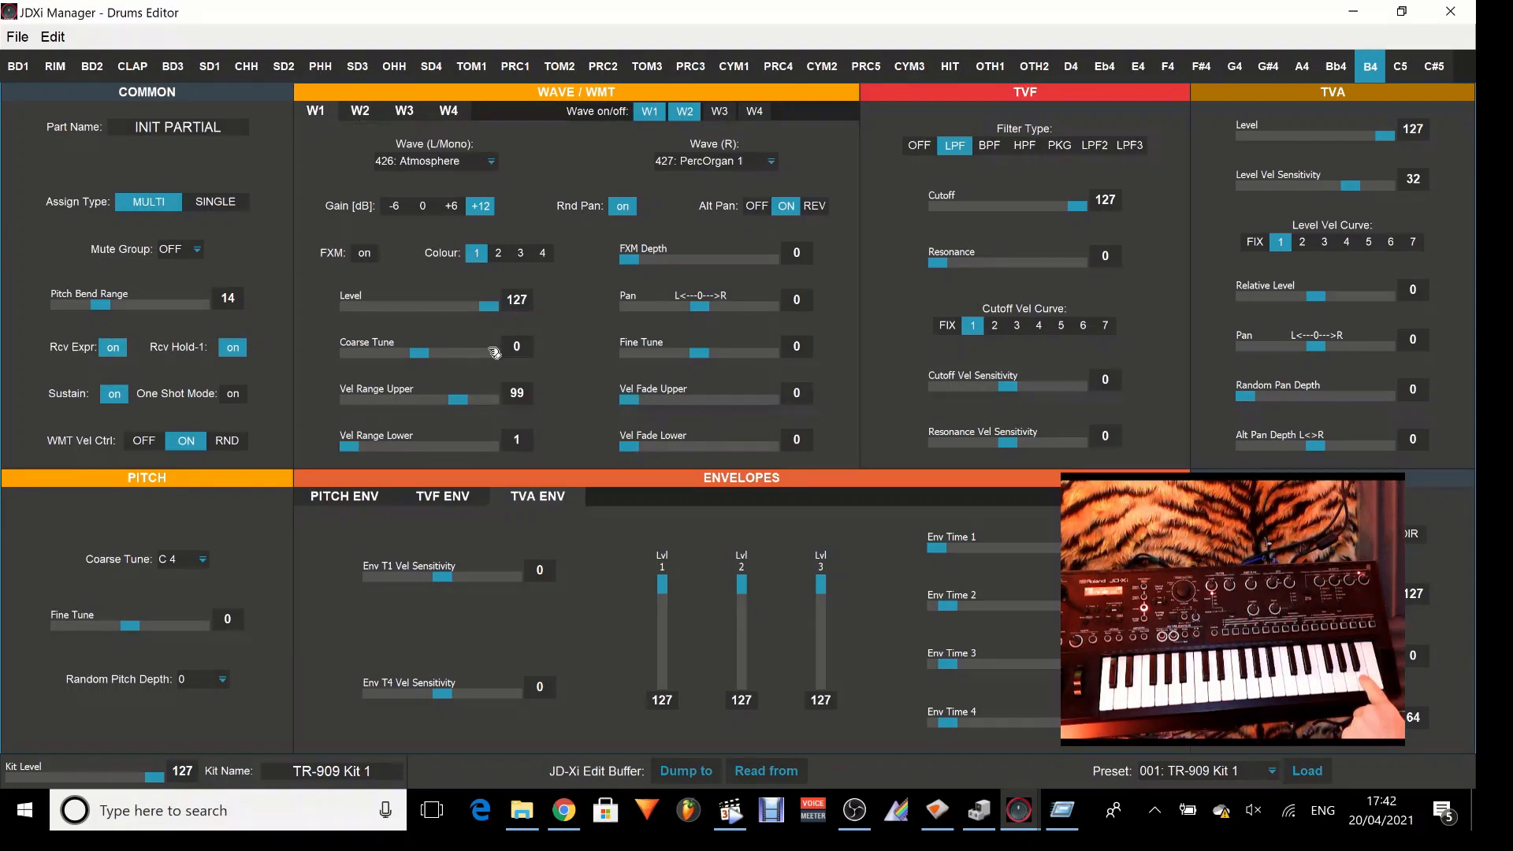
Try out the Vel Fade Upper and Vel Fade Lower of W1 in the B4 partial and return both to 0.
{"action": "left_click_drag", "start_coordinate": [639, 405], "coordinate": [810, 401]}
{"action": "left_click_drag", "start_coordinate": [776, 405], "coordinate": [712, 428]}
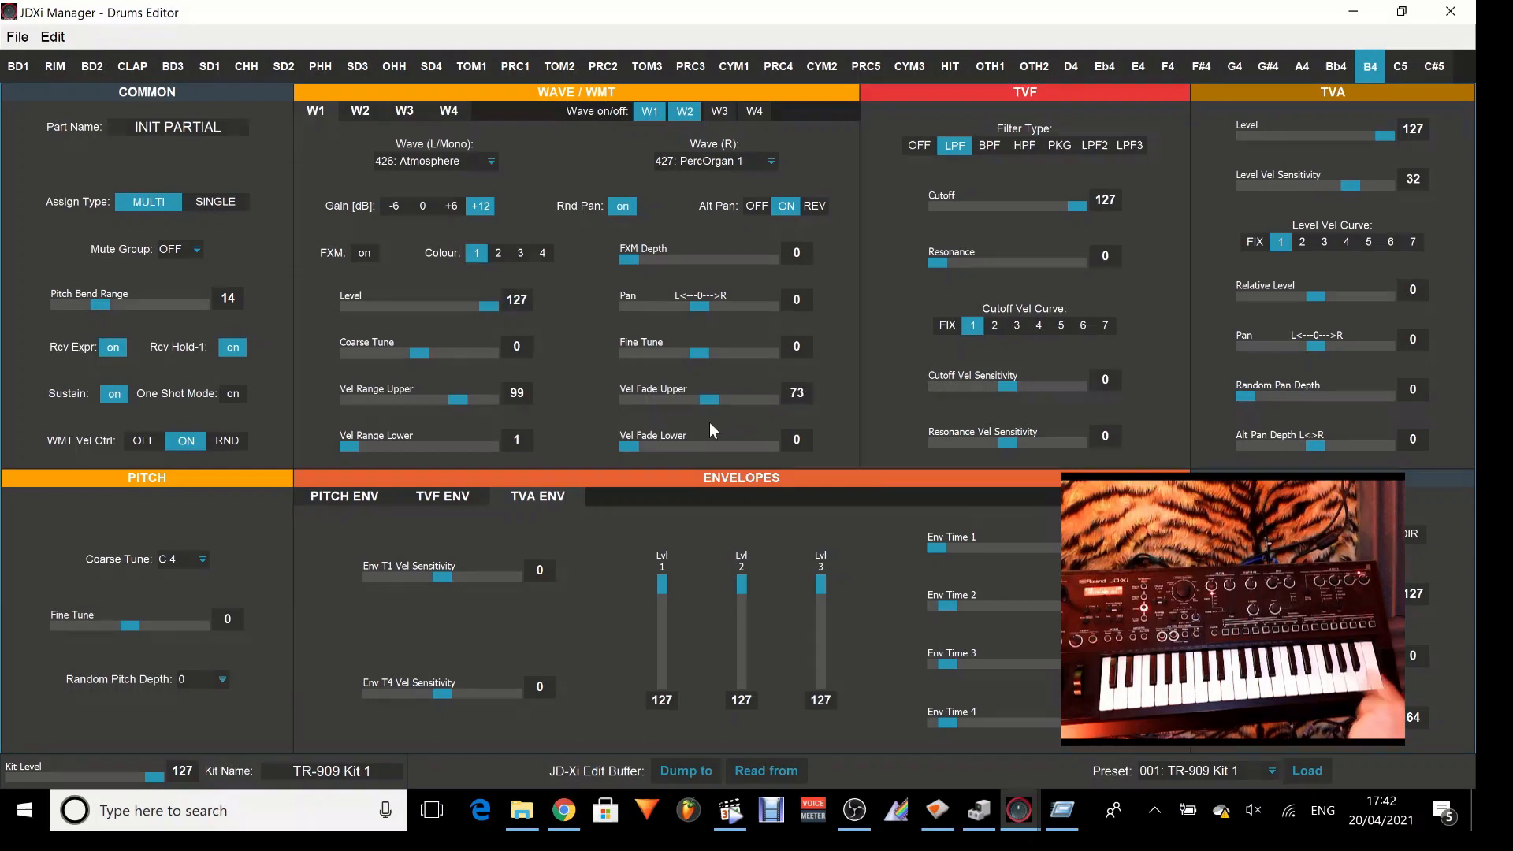
{"action": "left_click_drag", "start_coordinate": [710, 404], "coordinate": [745, 409]}
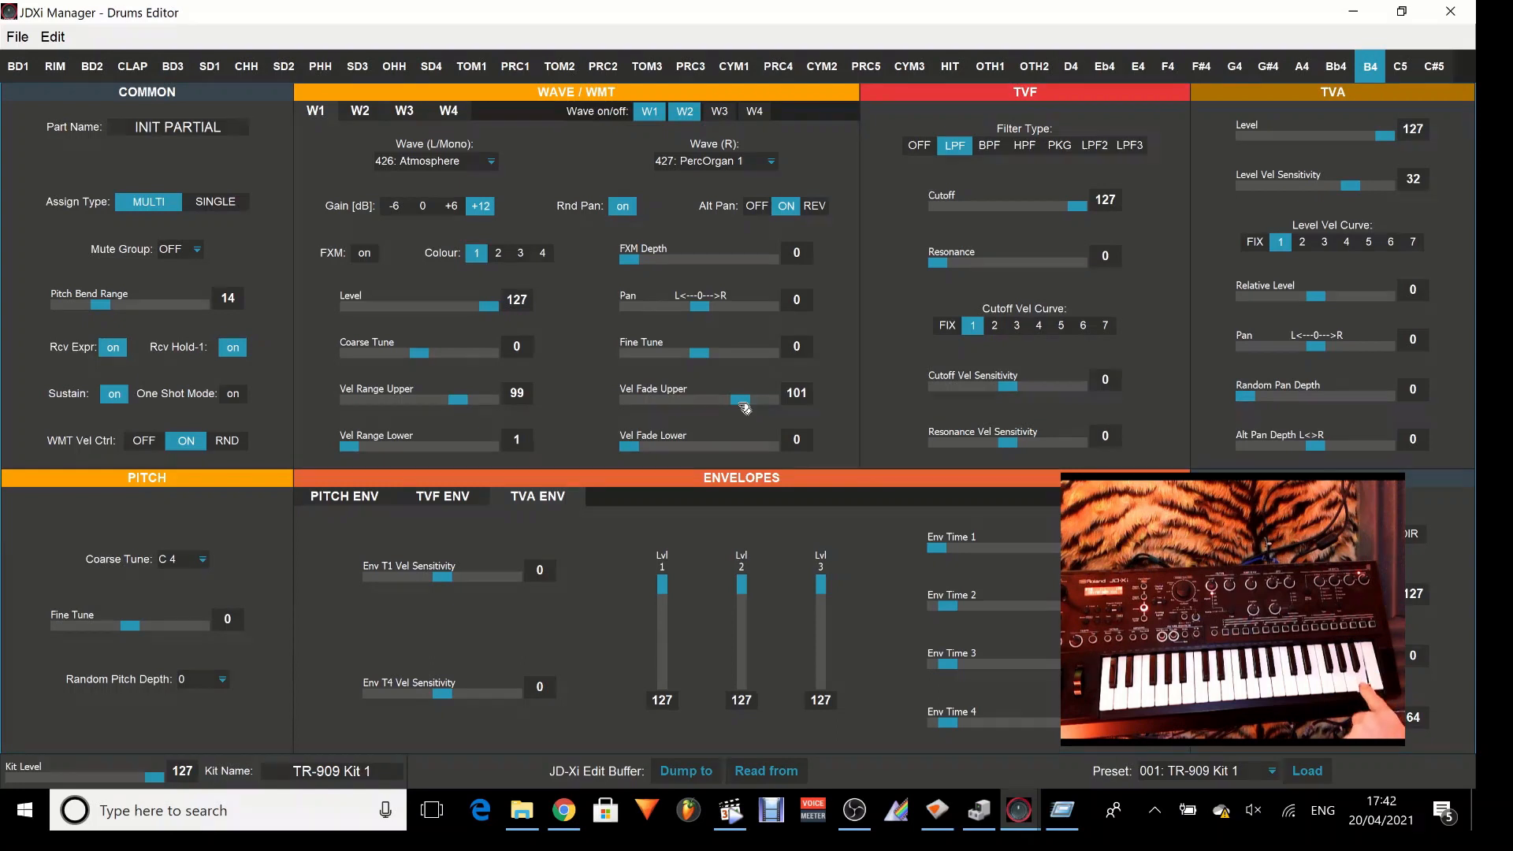
{"action": "left_click_drag", "start_coordinate": [640, 447], "coordinate": [758, 462]}
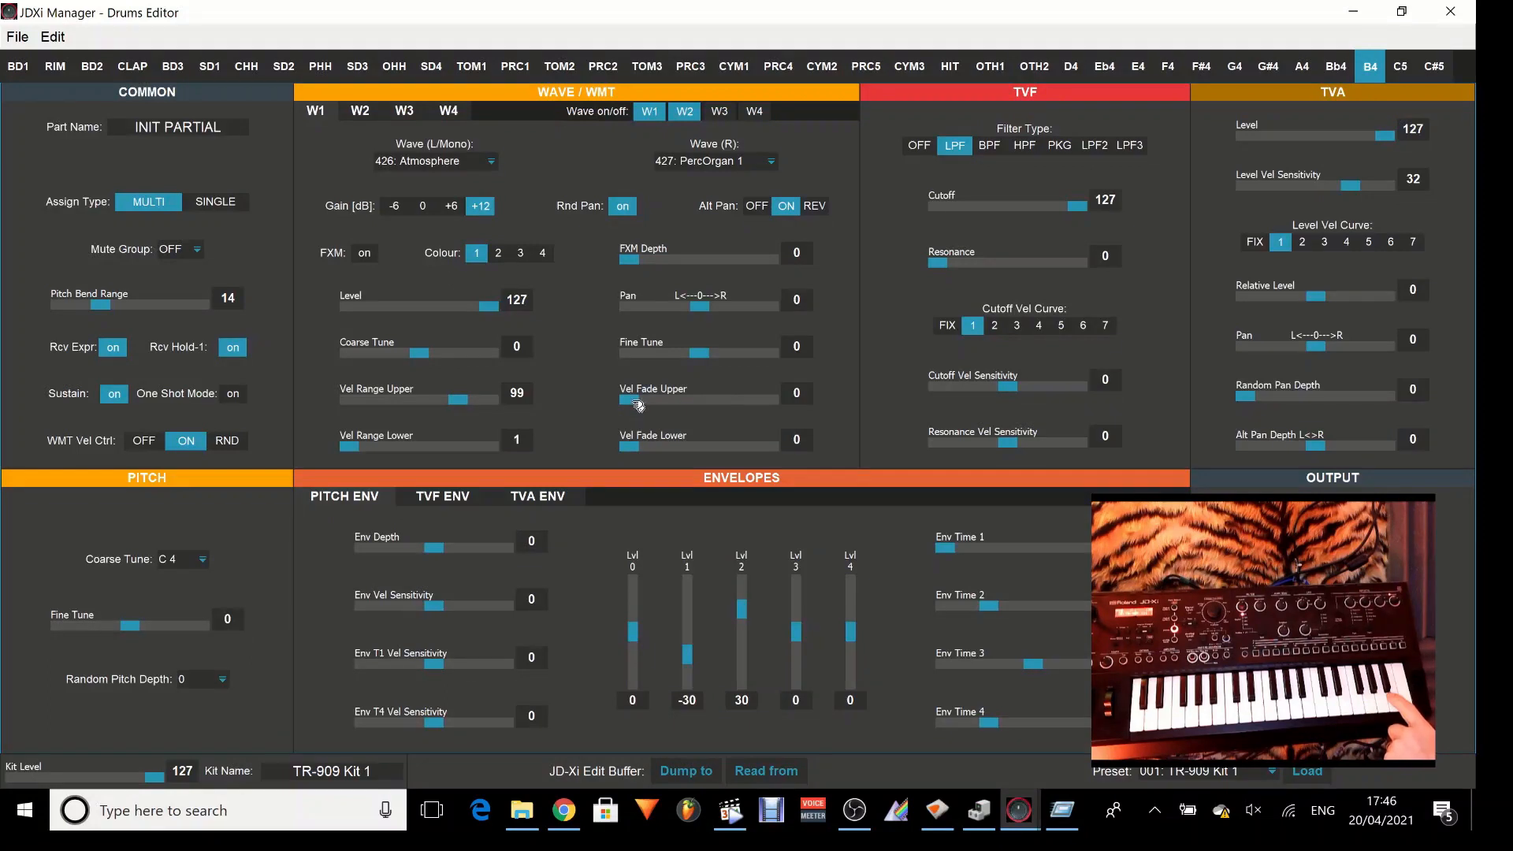
{"action": "left_click_drag", "start_coordinate": [634, 405], "coordinate": [697, 405]}
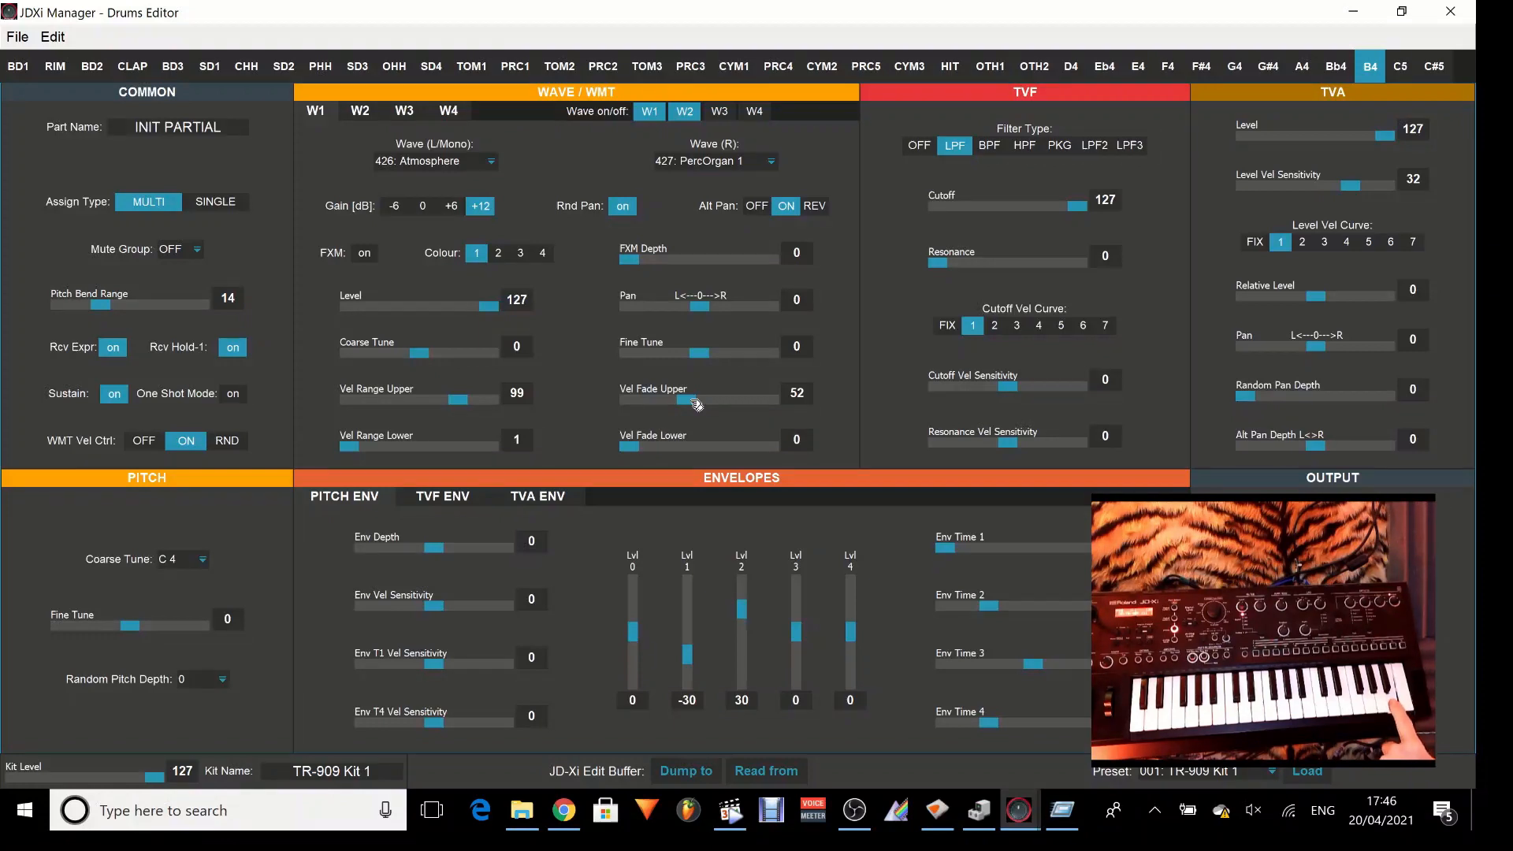
{"action": "left_click_drag", "start_coordinate": [697, 405], "coordinate": [629, 406]}
Lower the Vel Fade Upper of W2 and switch on waves W3 and W4 for the B4 partial.
{"action": "left_click", "coordinate": [361, 118]}
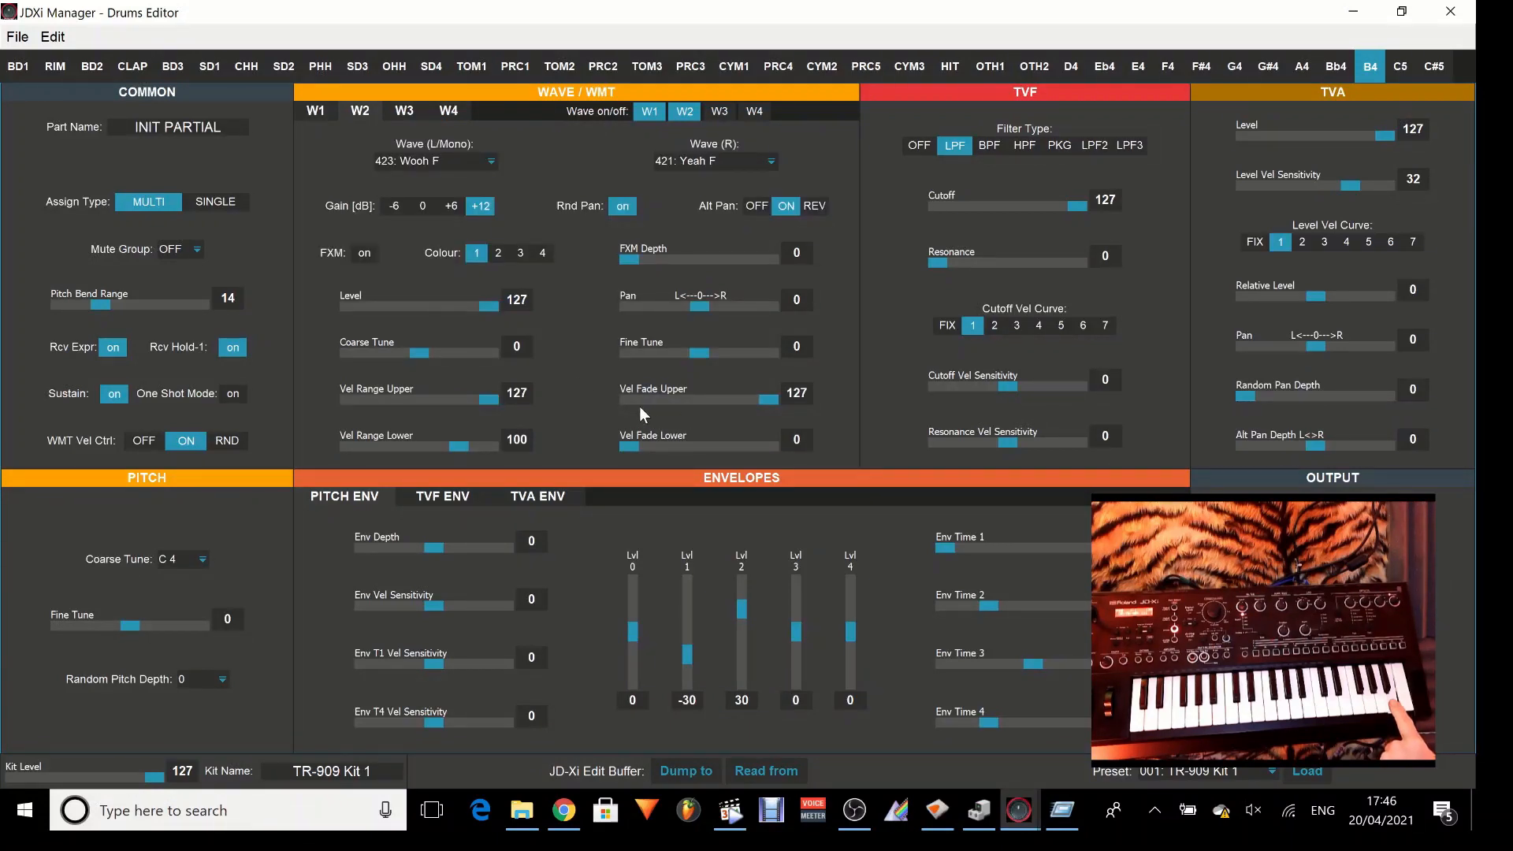
{"action": "left_click_drag", "start_coordinate": [765, 401], "coordinate": [726, 455]}
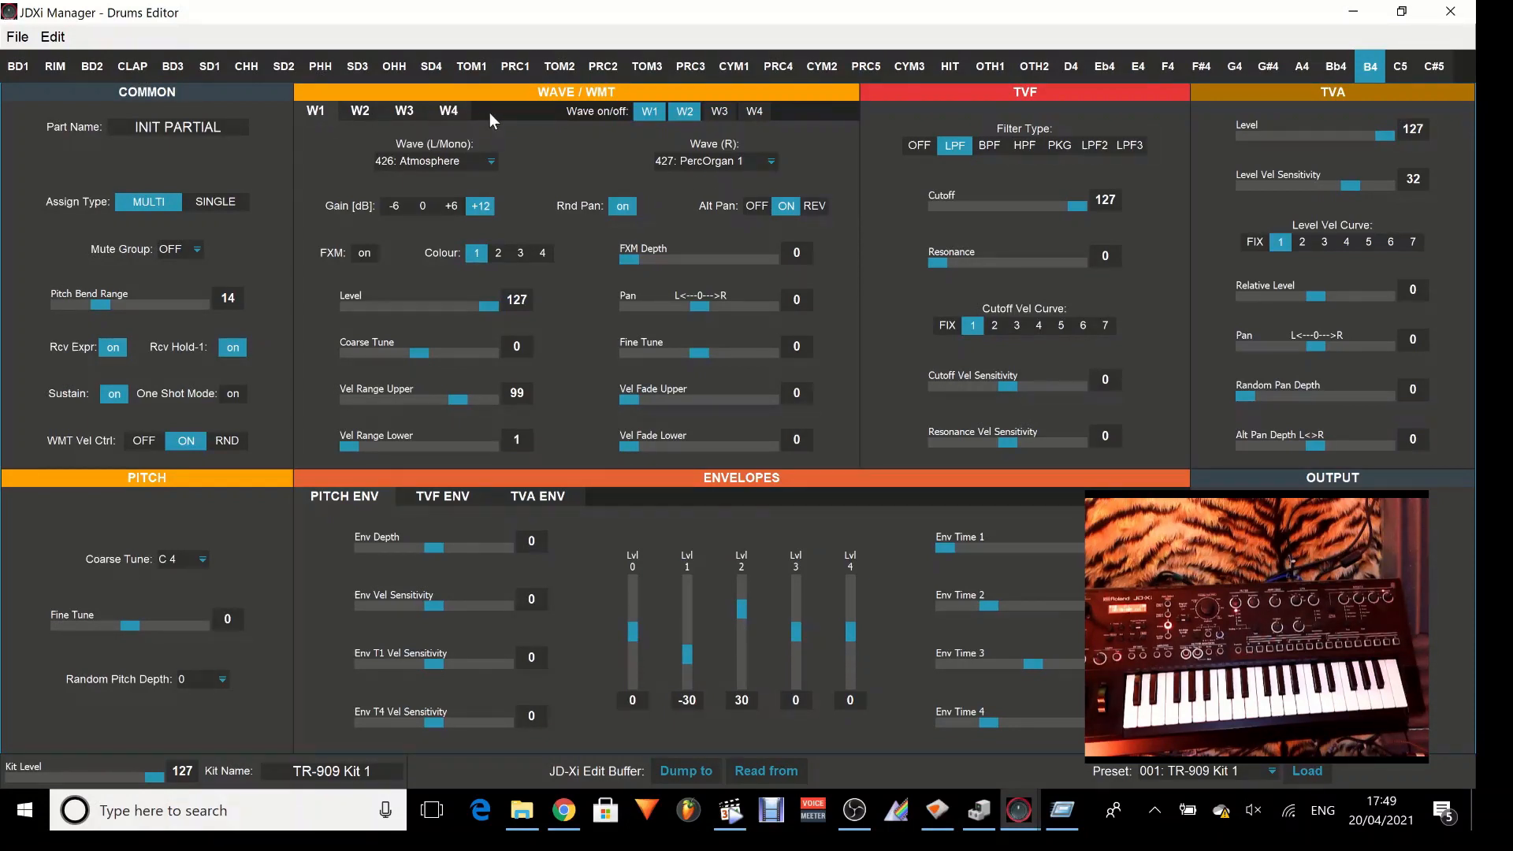
{"action": "left_click", "coordinate": [719, 111]}
{"action": "left_click", "coordinate": [755, 112]}
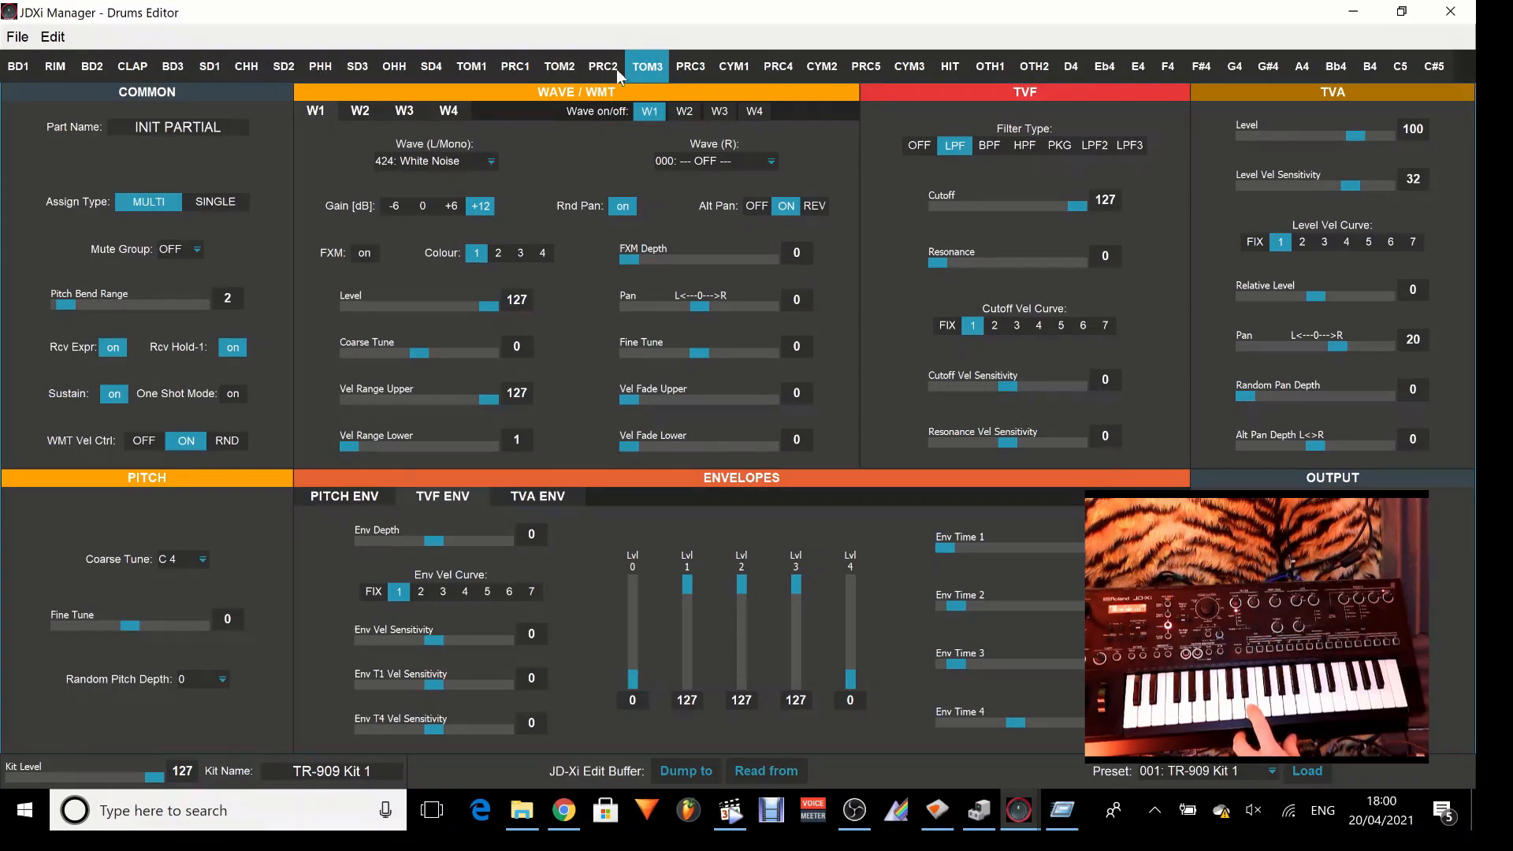
Set the TVF Cutoff of the TOM3 partial to 109 and its Resonance to 36.
{"action": "mouse_move", "coordinate": [1083, 214]}
{"action": "left_mouse_down"}
{"action": "mouse_move", "coordinate": [1021, 216]}
{"action": "mouse_move", "coordinate": [1078, 221]}
{"action": "left_mouse_up"}
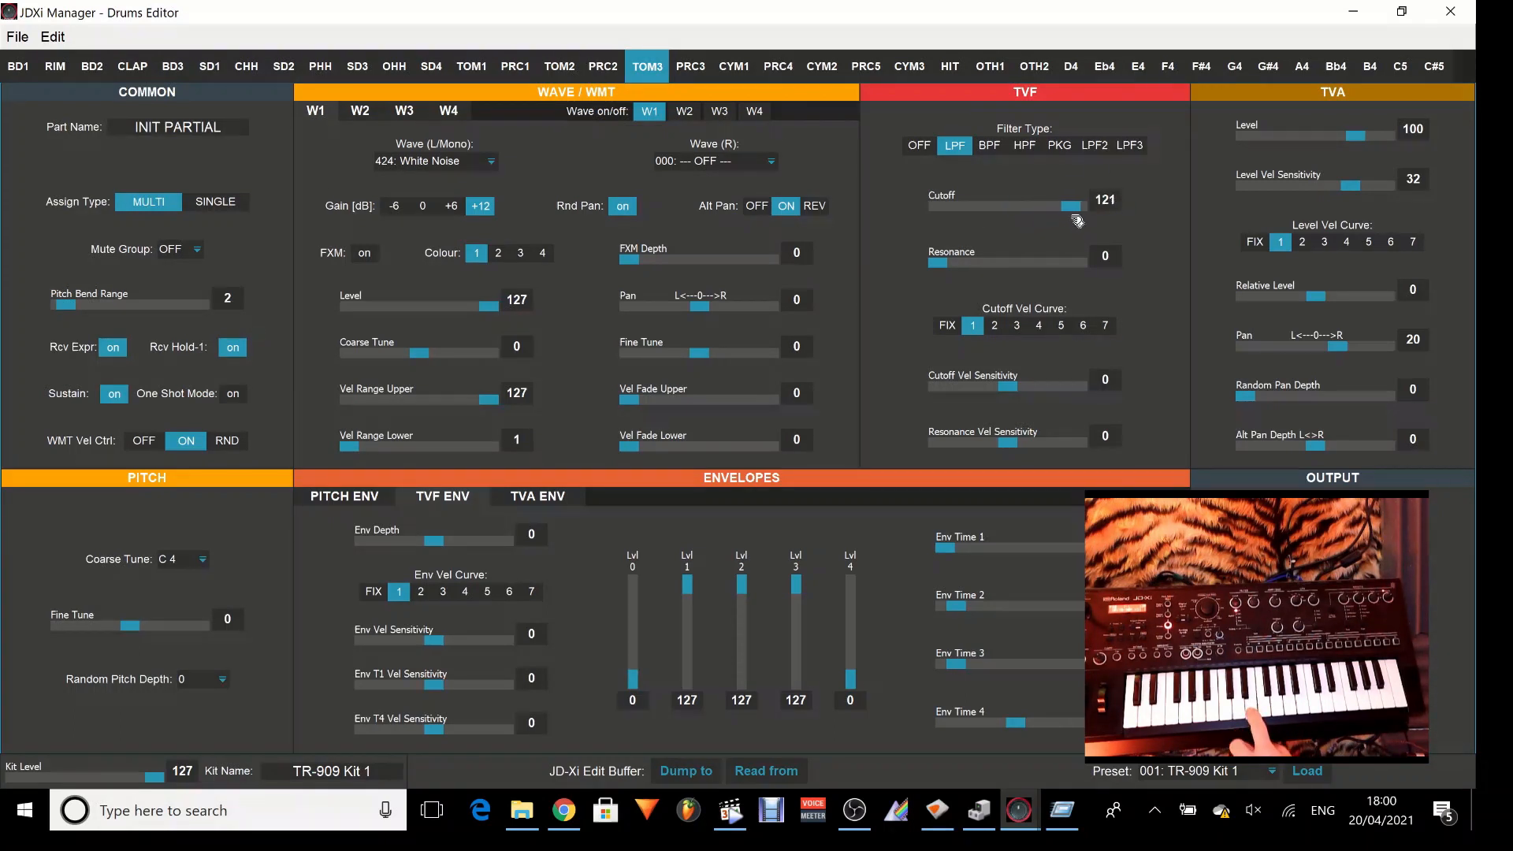
{"action": "left_click_drag", "start_coordinate": [943, 266], "coordinate": [977, 270]}
{"action": "mouse_move", "coordinate": [1083, 208]}
{"action": "left_mouse_down"}
{"action": "mouse_move", "coordinate": [1033, 208]}
{"action": "mouse_move", "coordinate": [1064, 218]}
{"action": "left_mouse_up"}
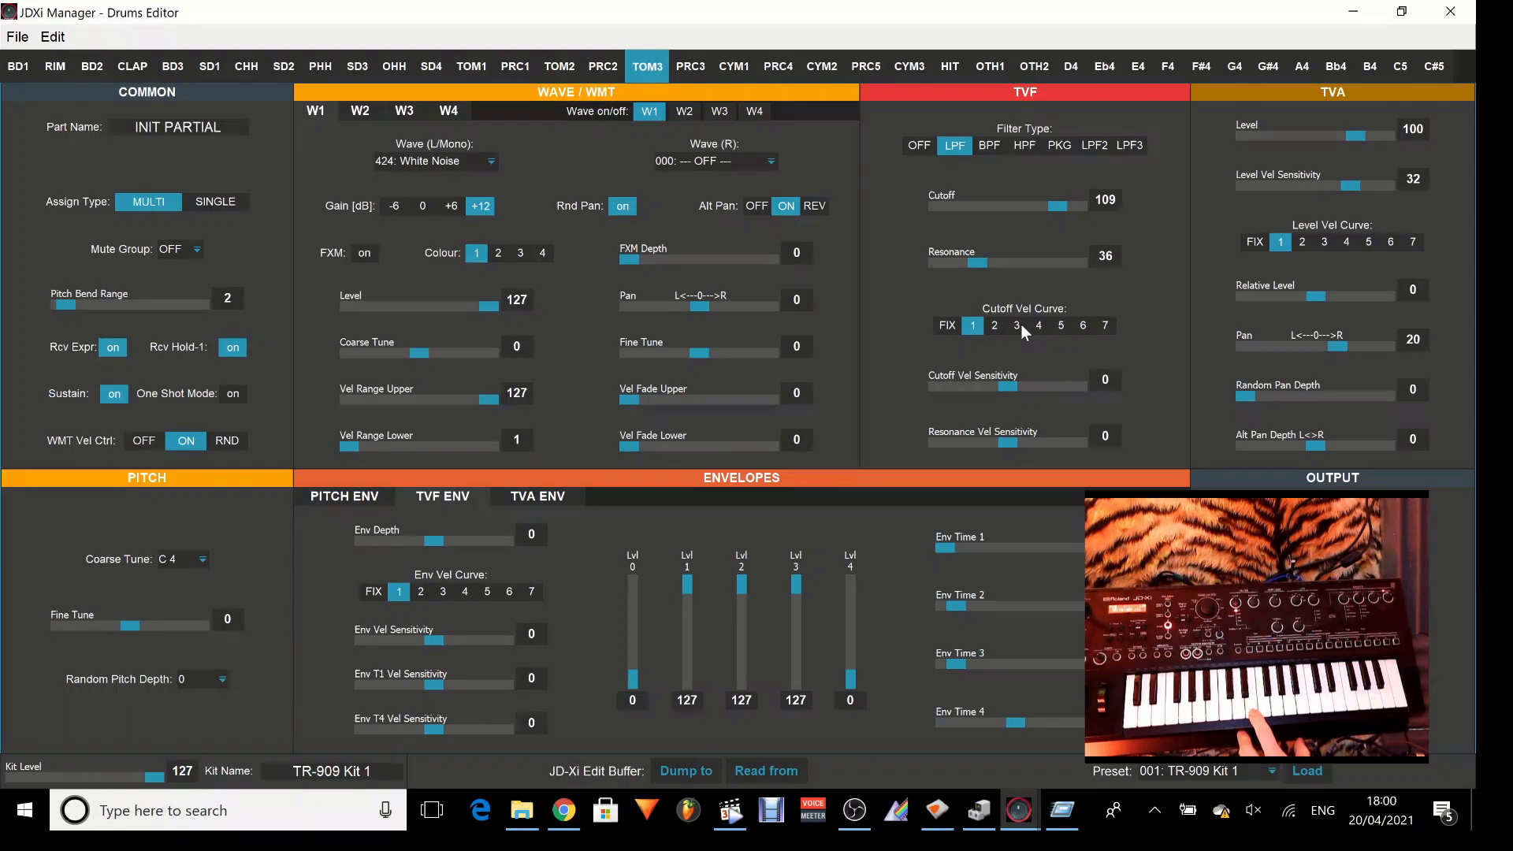
With Cutoff Vel Curve 1, set the Cutoff Vel Sensitivity to 38 and the Resonance Vel Sensitivity to 32.
{"action": "left_click", "coordinate": [974, 325]}
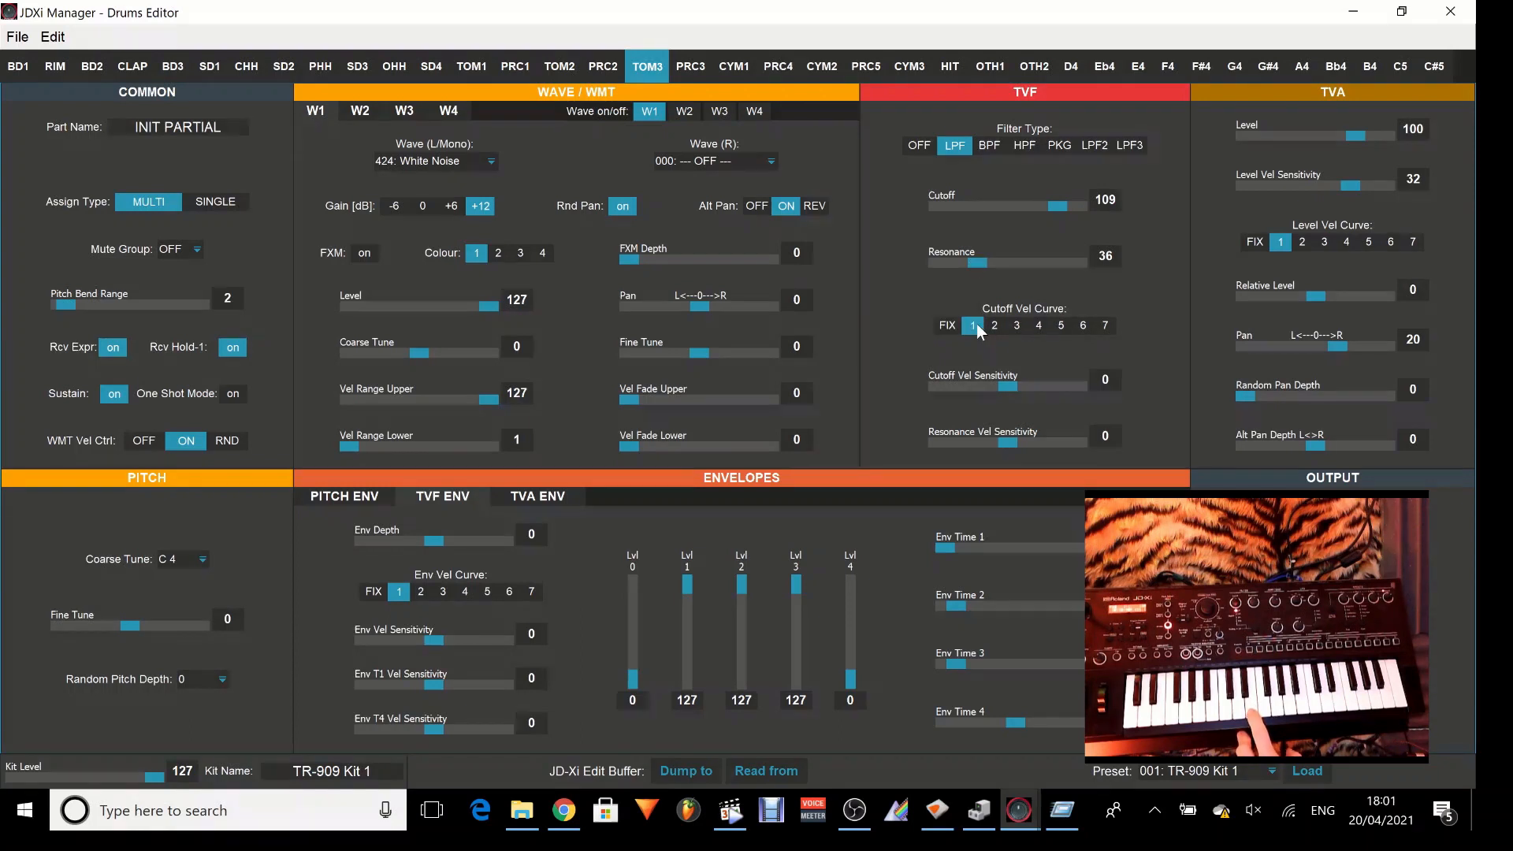
{"action": "left_click_drag", "start_coordinate": [1014, 391], "coordinate": [1057, 395]}
{"action": "left_click_drag", "start_coordinate": [1015, 447], "coordinate": [1049, 450]}
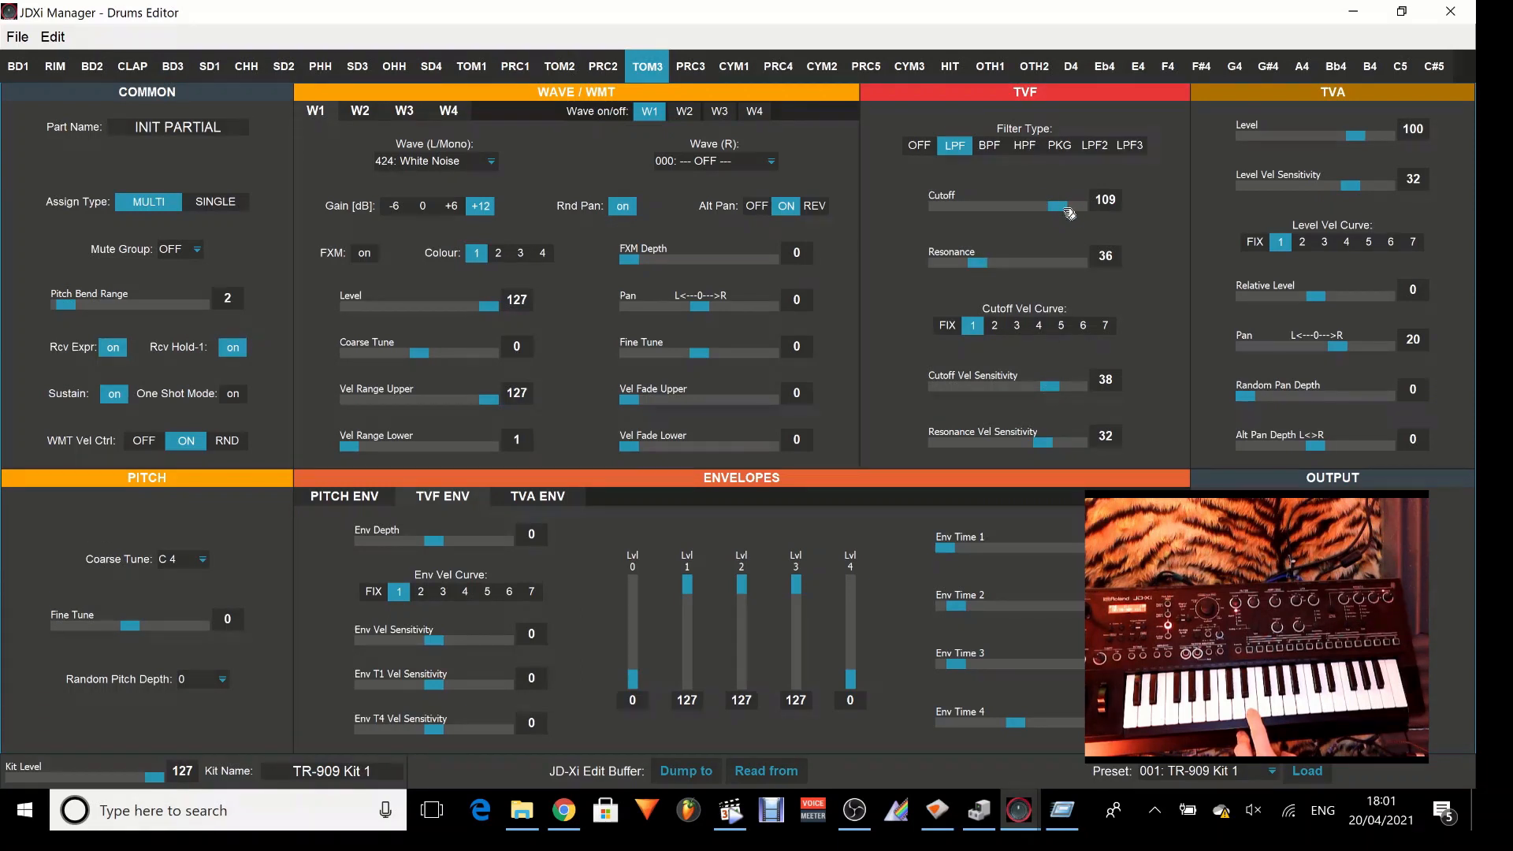
Set the TVF Cutoff to 76 and the Resonance to 73.
{"action": "left_click_drag", "start_coordinate": [1063, 207], "coordinate": [1020, 212]}
{"action": "left_click_drag", "start_coordinate": [984, 266], "coordinate": [1036, 267]}
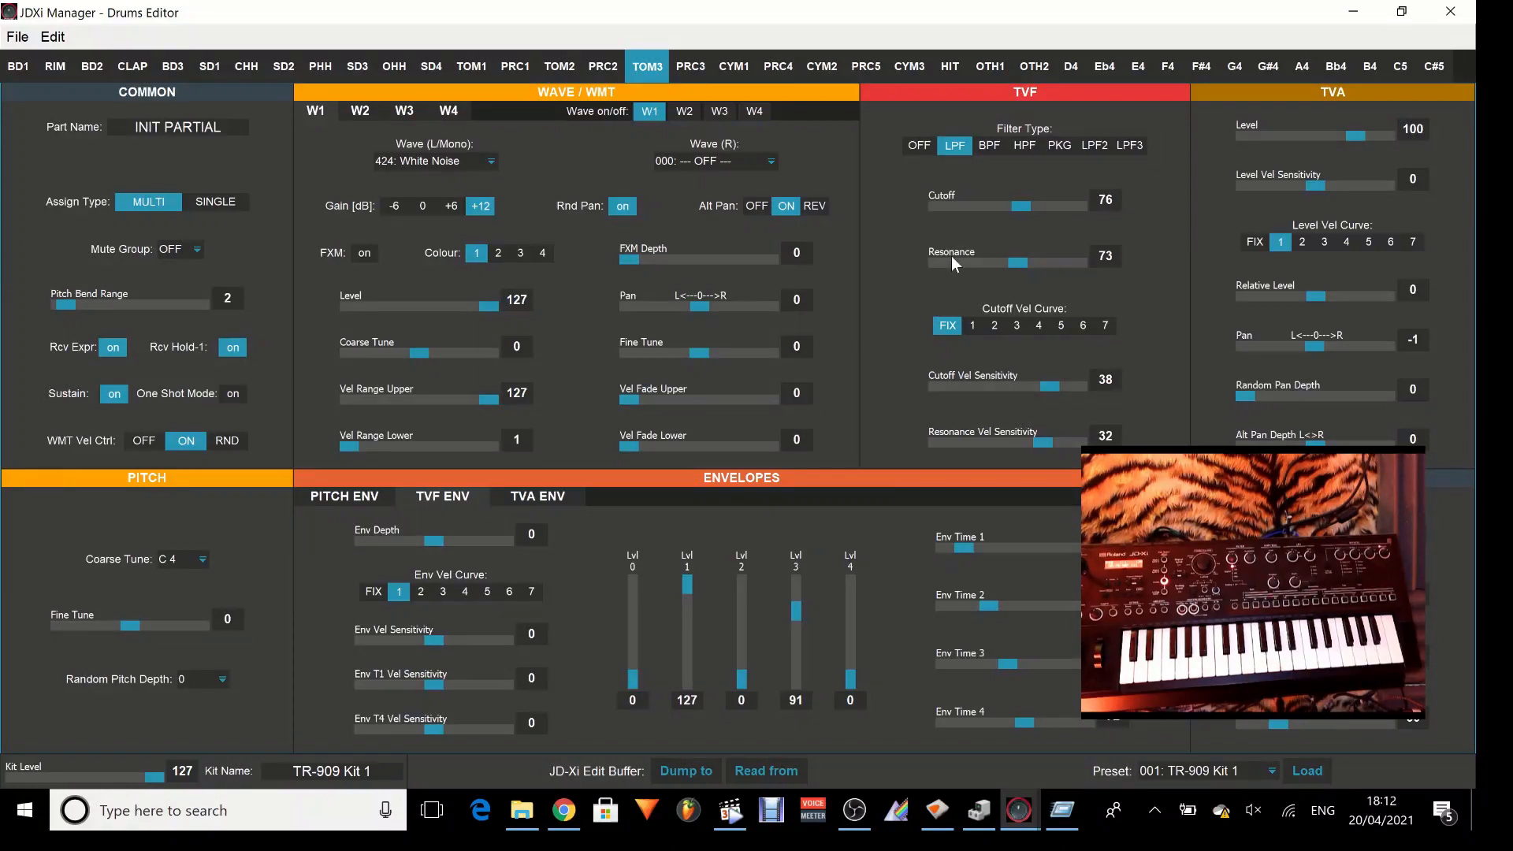
Lower the TVF Cutoff to 0 and raise the TVF envelope's Env Depth to 63, dismissing the OneDrive notification.
{"action": "left_click_drag", "start_coordinate": [1028, 208], "coordinate": [944, 220]}
{"action": "left_click_drag", "start_coordinate": [435, 541], "coordinate": [512, 550]}
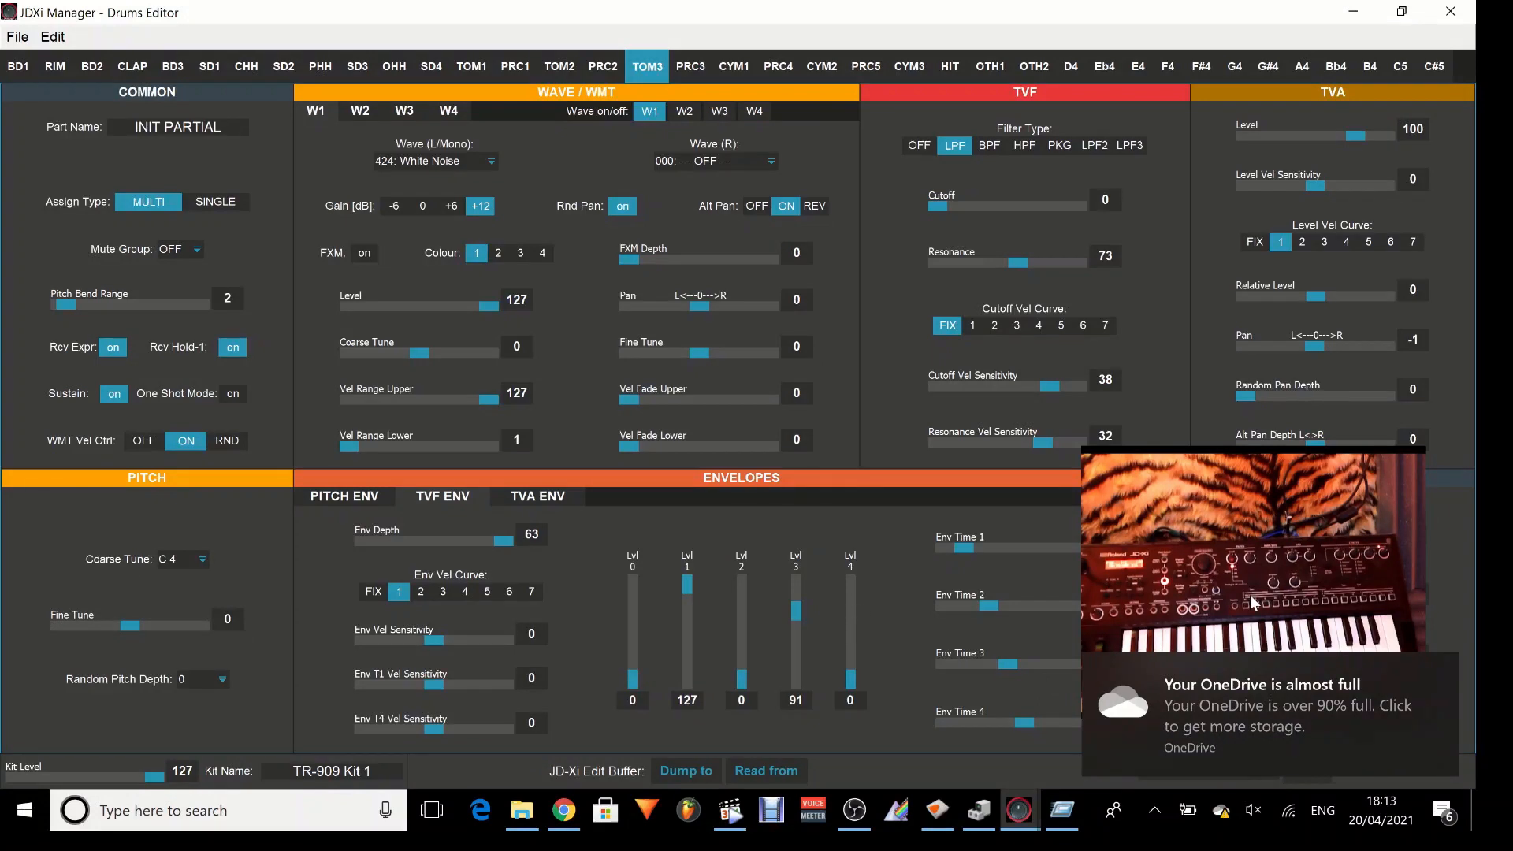
{"action": "left_click", "coordinate": [1436, 675]}
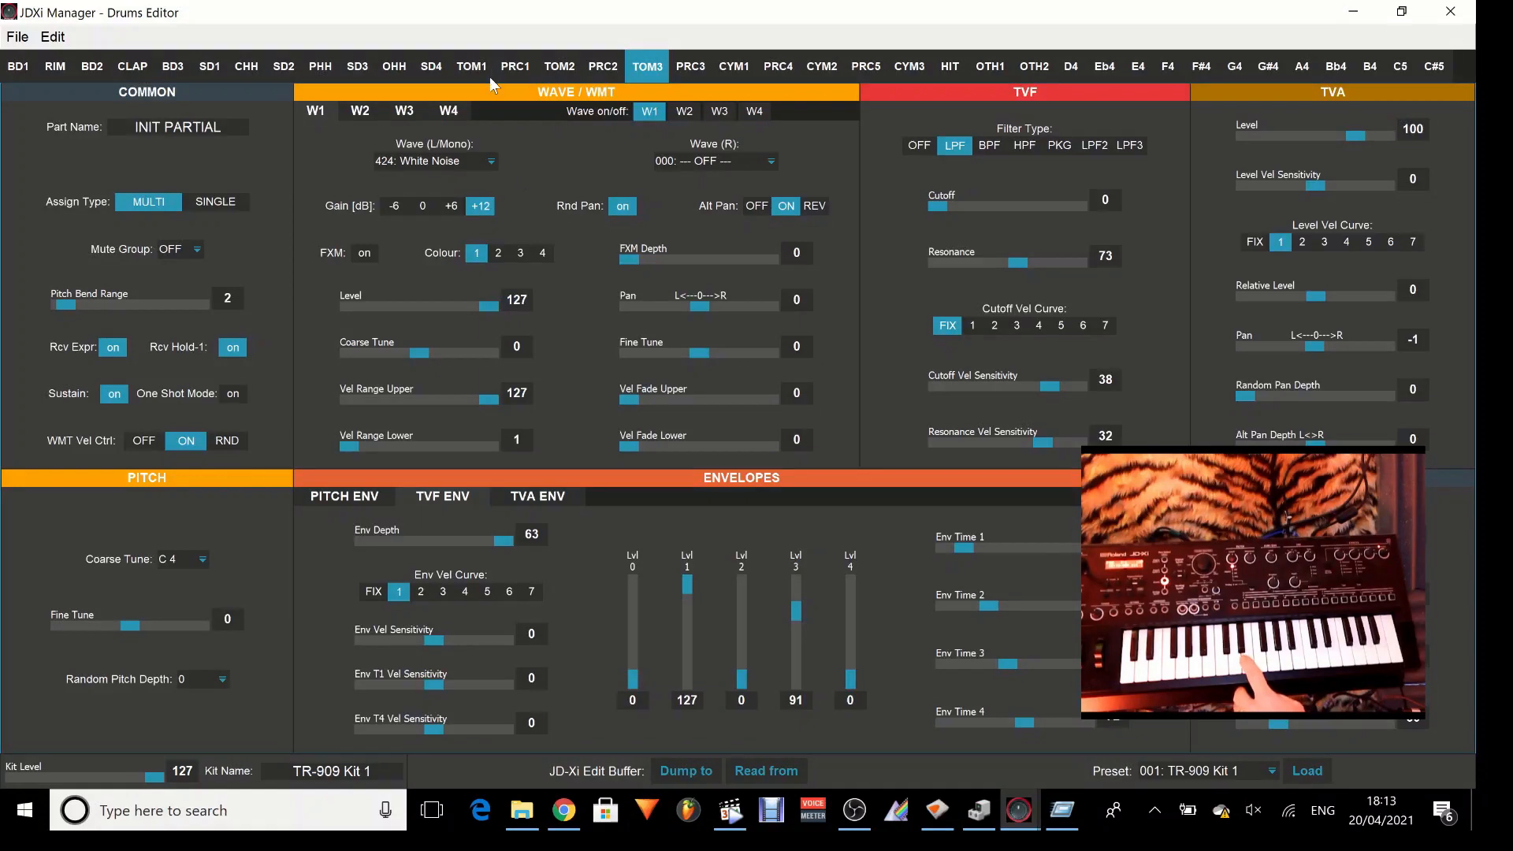
Try the wave 423: Wooh F for W1 with the TVF Env Depth at 0 and the Cutoff at 83.
{"action": "left_click", "coordinate": [488, 163]}
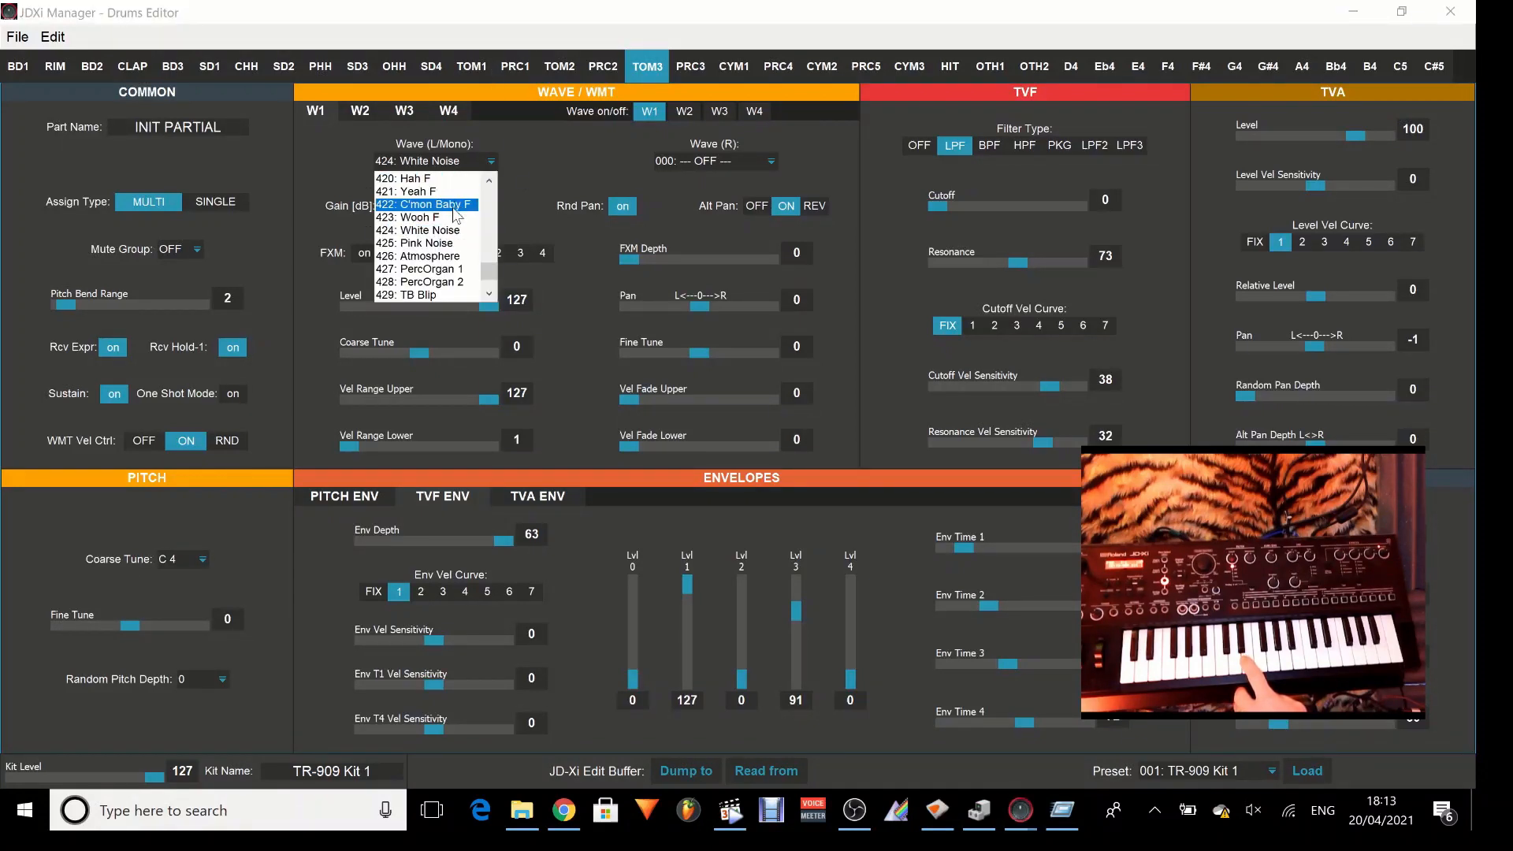
{"action": "left_click", "coordinate": [453, 216]}
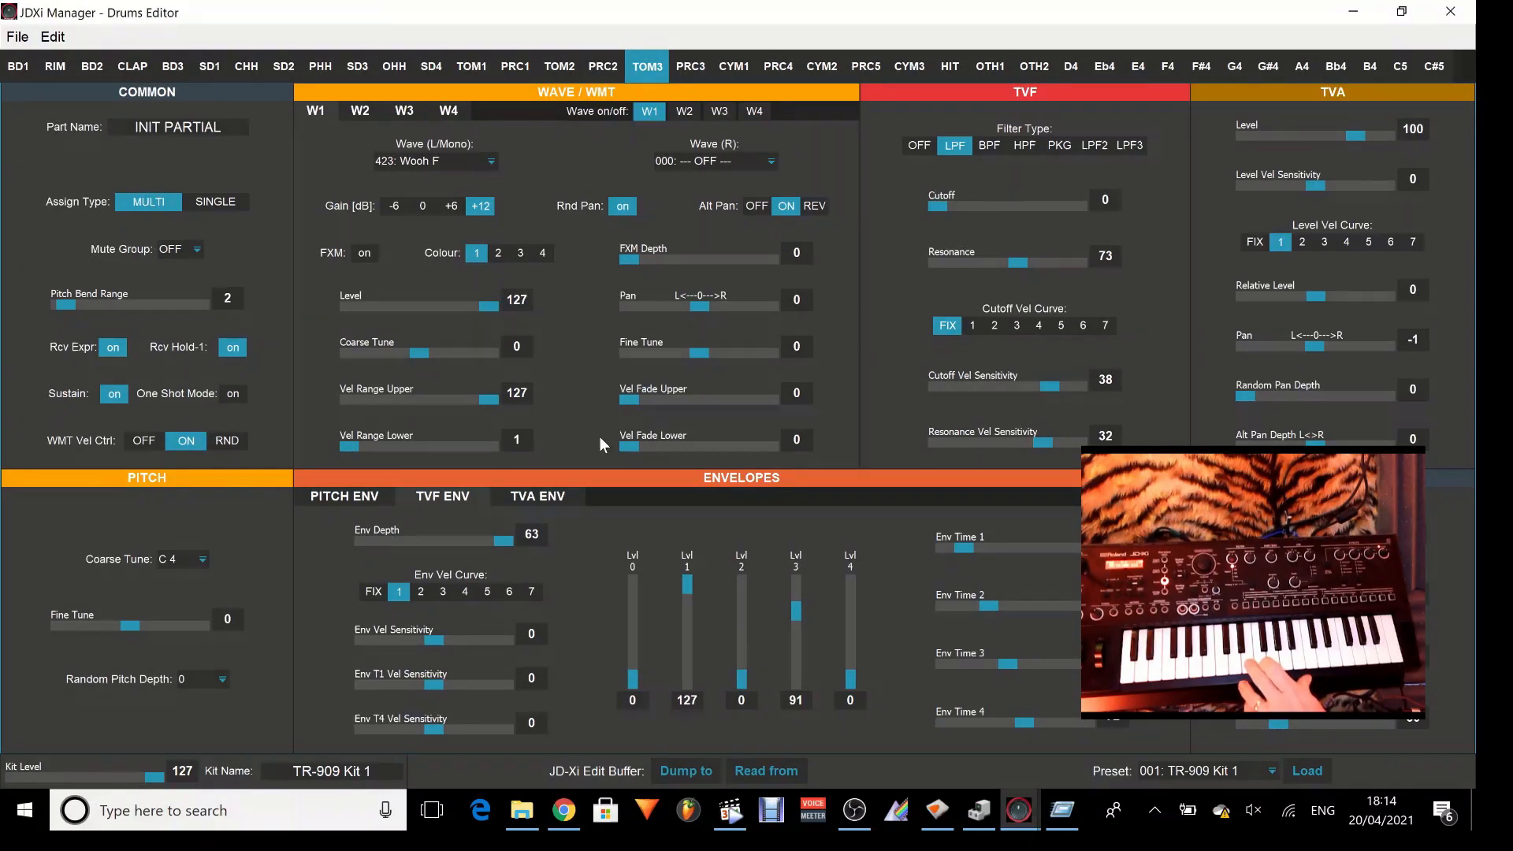
{"action": "left_click_drag", "start_coordinate": [506, 545], "coordinate": [434, 568]}
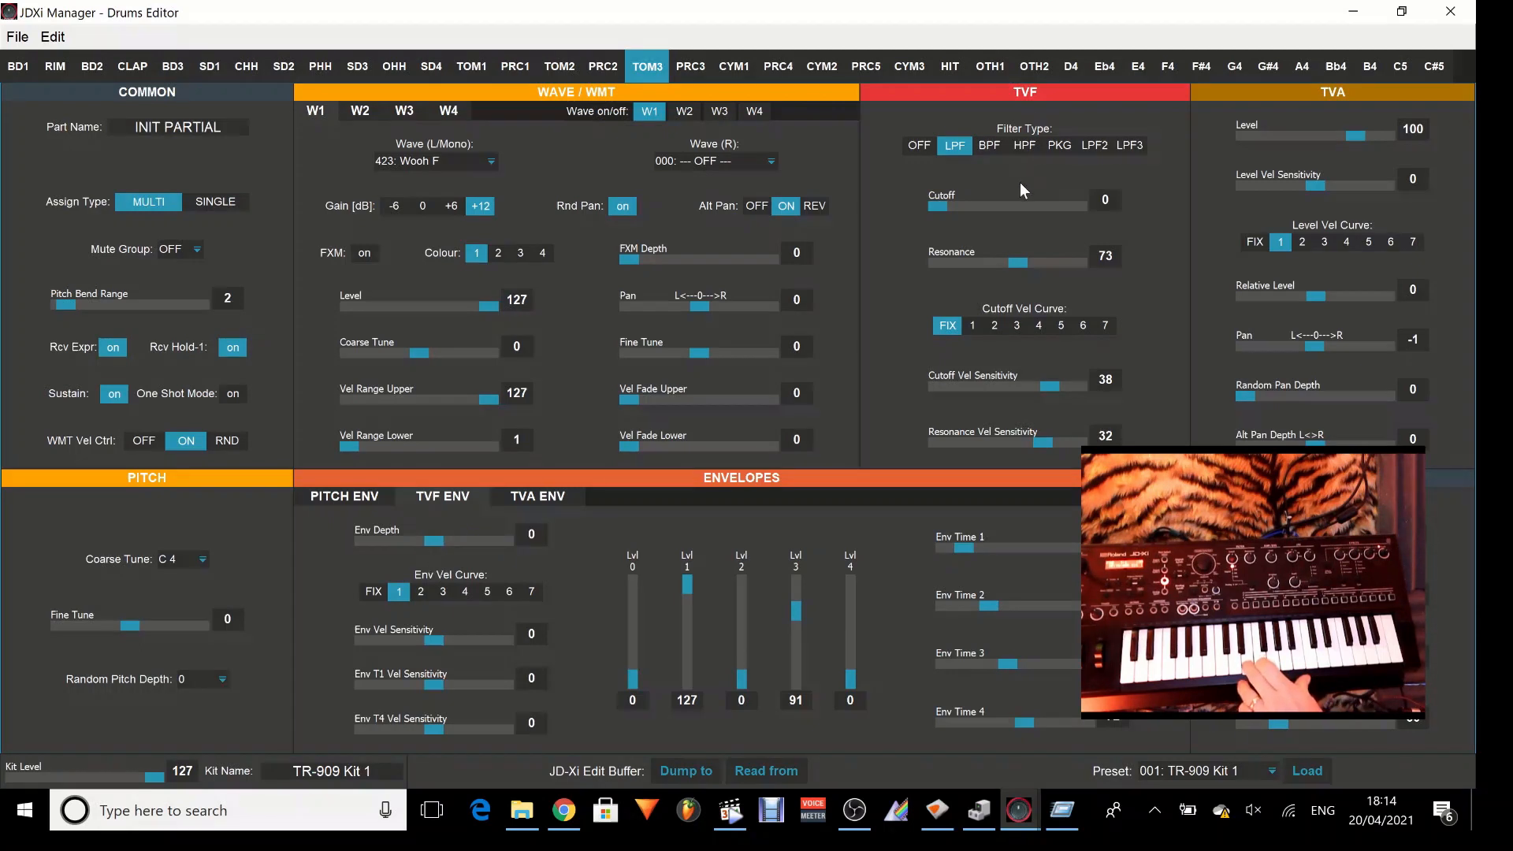
{"action": "left_click_drag", "start_coordinate": [940, 213], "coordinate": [1029, 211]}
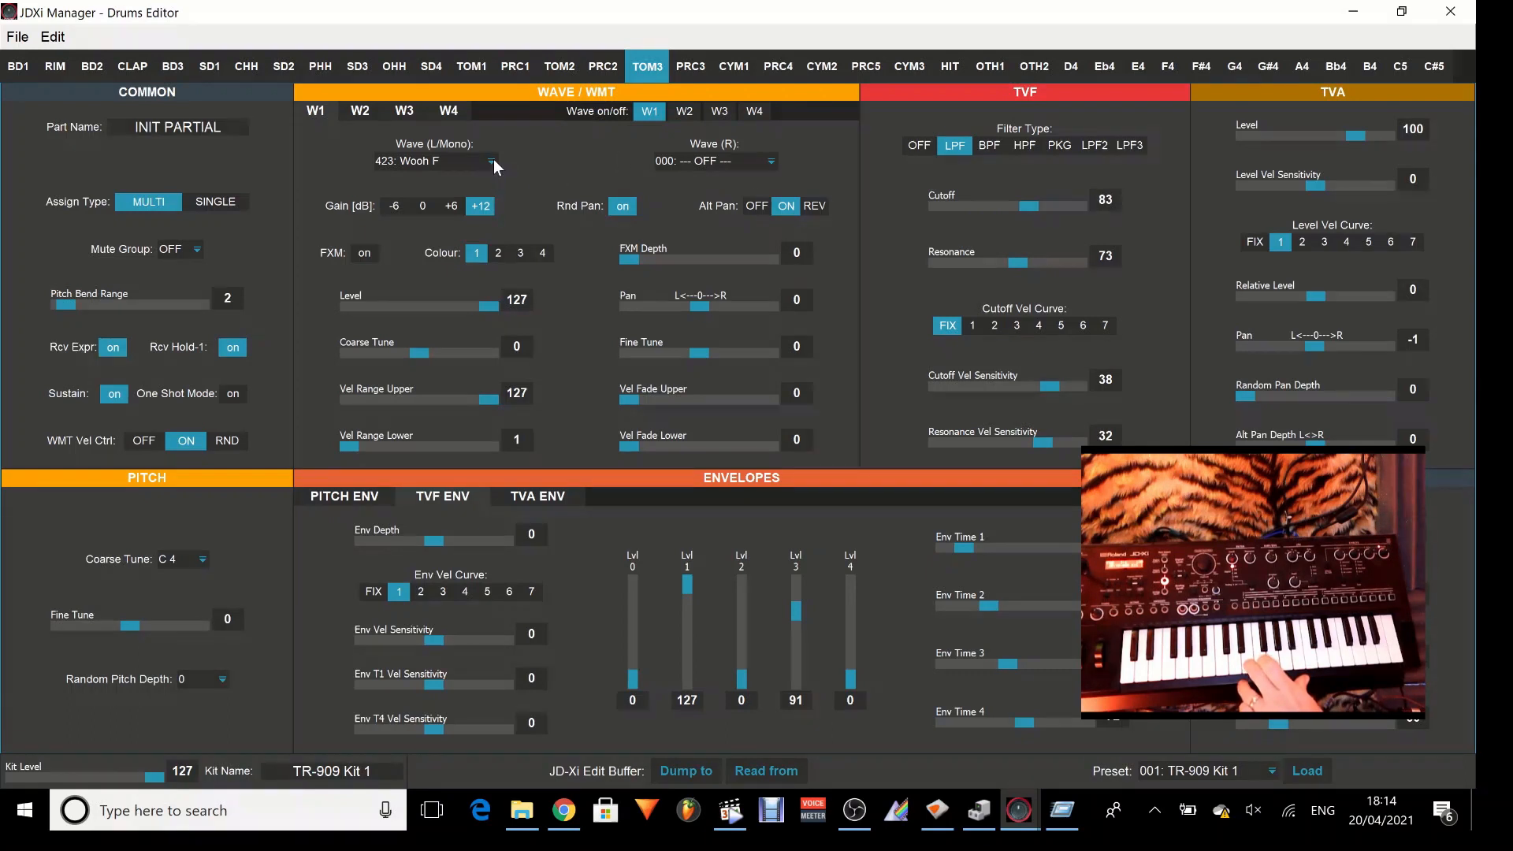
Set W1's left/mono wave to 424: White Noise and the TVF Cutoff to 108.
{"action": "left_click", "coordinate": [492, 161]}
{"action": "left_click", "coordinate": [459, 244]}
{"action": "left_click_drag", "start_coordinate": [1029, 207], "coordinate": [1059, 211]}
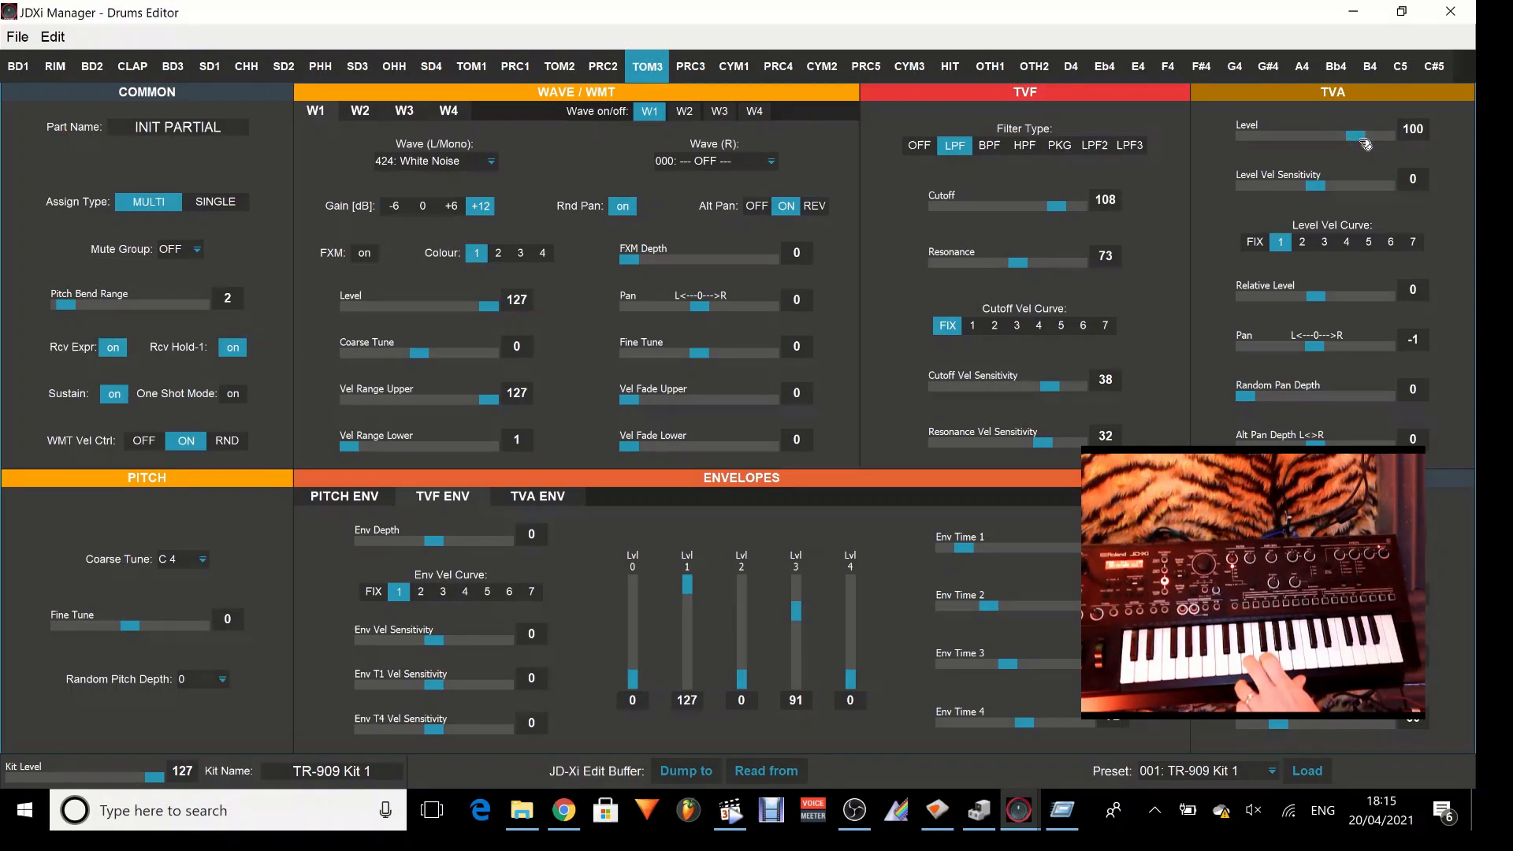
Set the TVA Level to 93, with Level Vel Sensitivity tried at 58 and set to 2, and the Level Vel Curve on FIX.
{"action": "mouse_move", "coordinate": [1365, 145]}
{"action": "left_mouse_down"}
{"action": "mouse_move", "coordinate": [1393, 145]}
{"action": "mouse_move", "coordinate": [1257, 146]}
{"action": "mouse_move", "coordinate": [1350, 150]}
{"action": "left_mouse_up"}
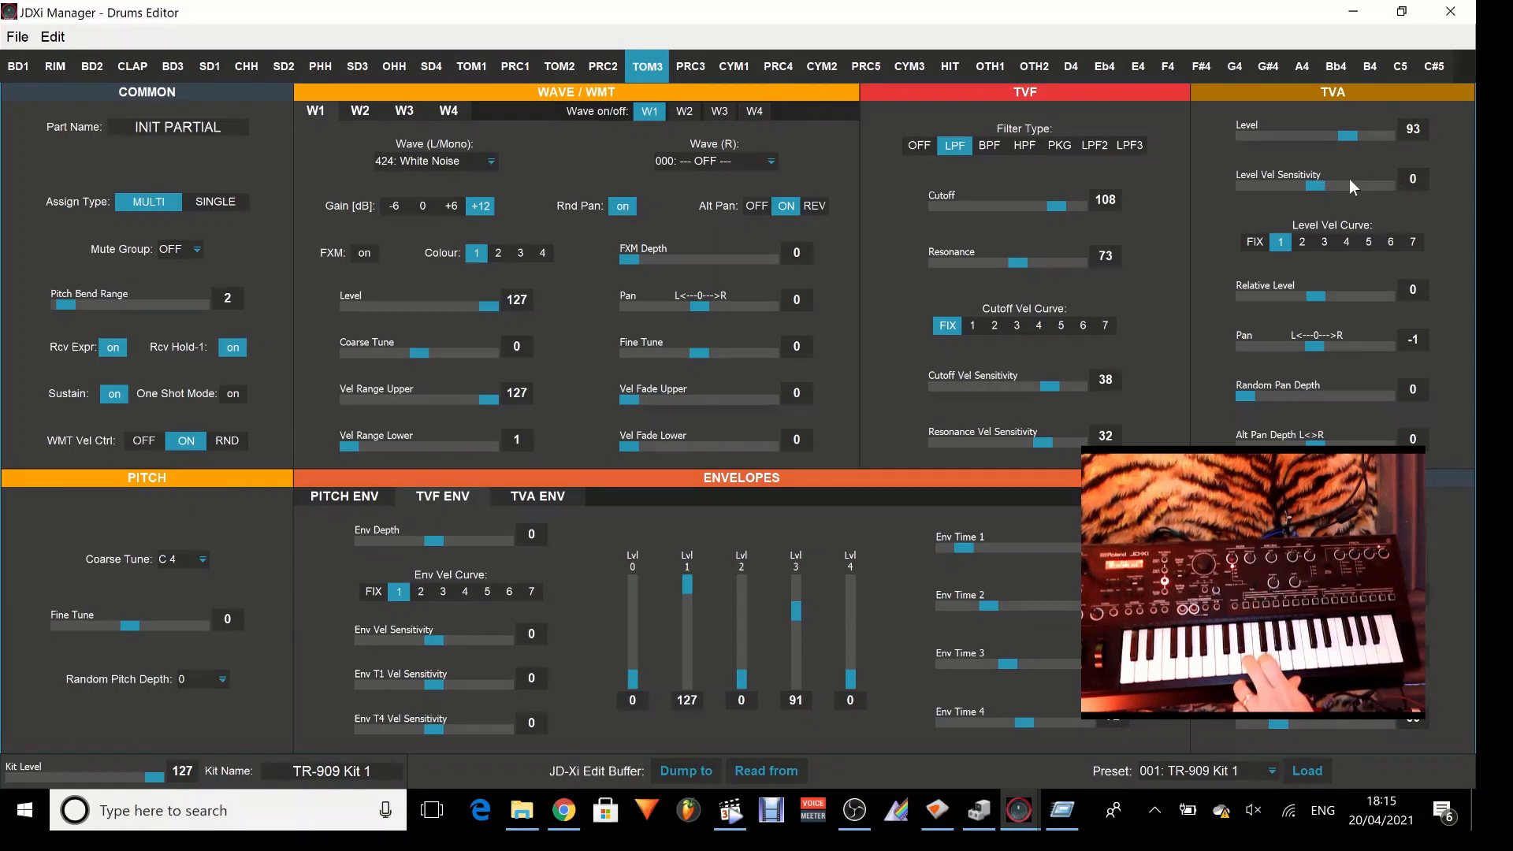
{"action": "left_click_drag", "start_coordinate": [1326, 187], "coordinate": [1391, 191]}
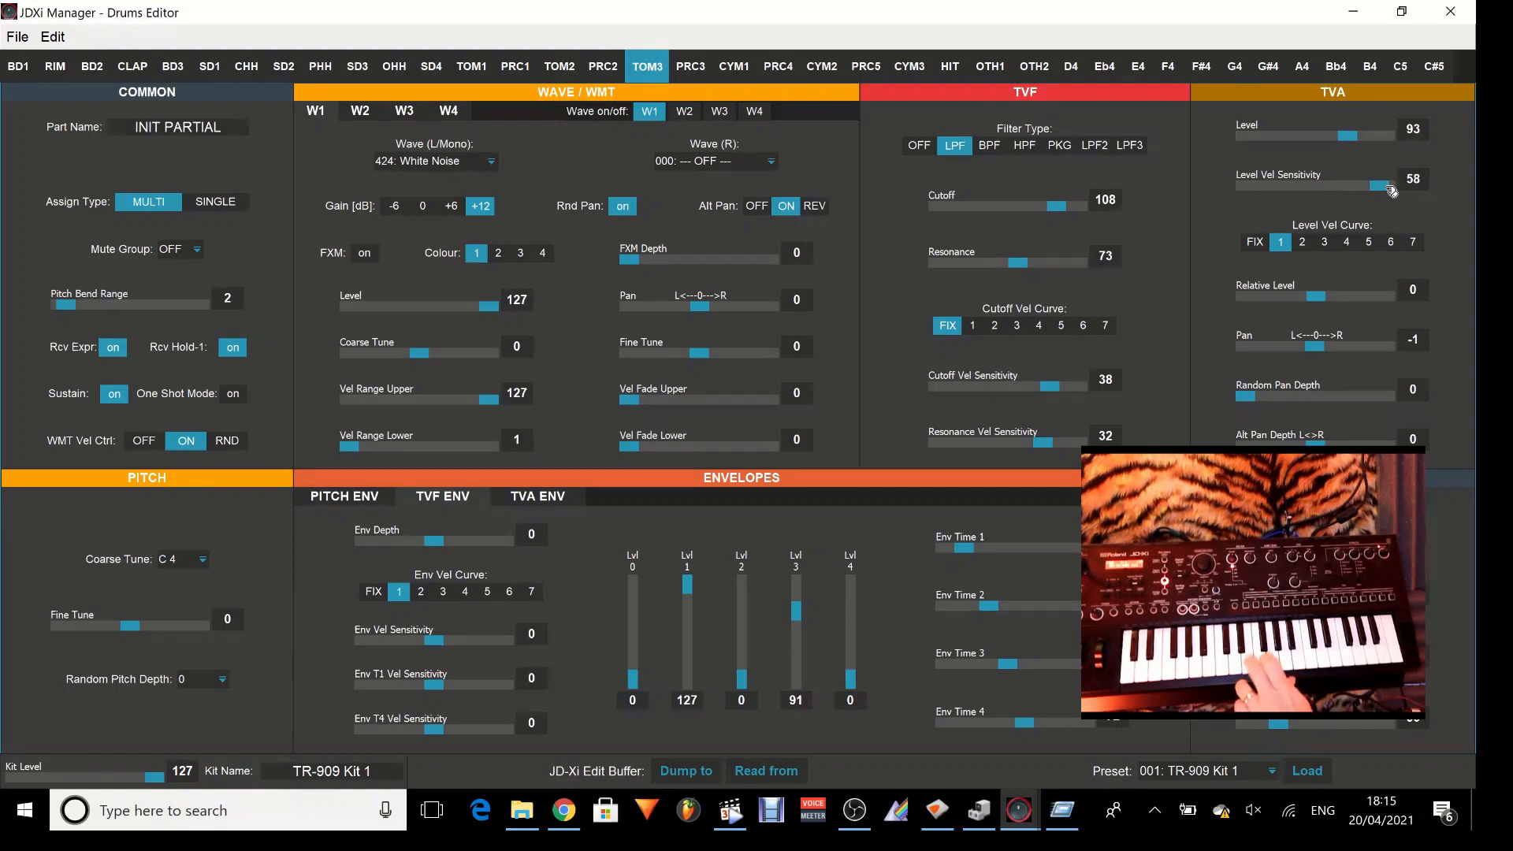
{"action": "left_click_drag", "start_coordinate": [1391, 191], "coordinate": [1328, 194]}
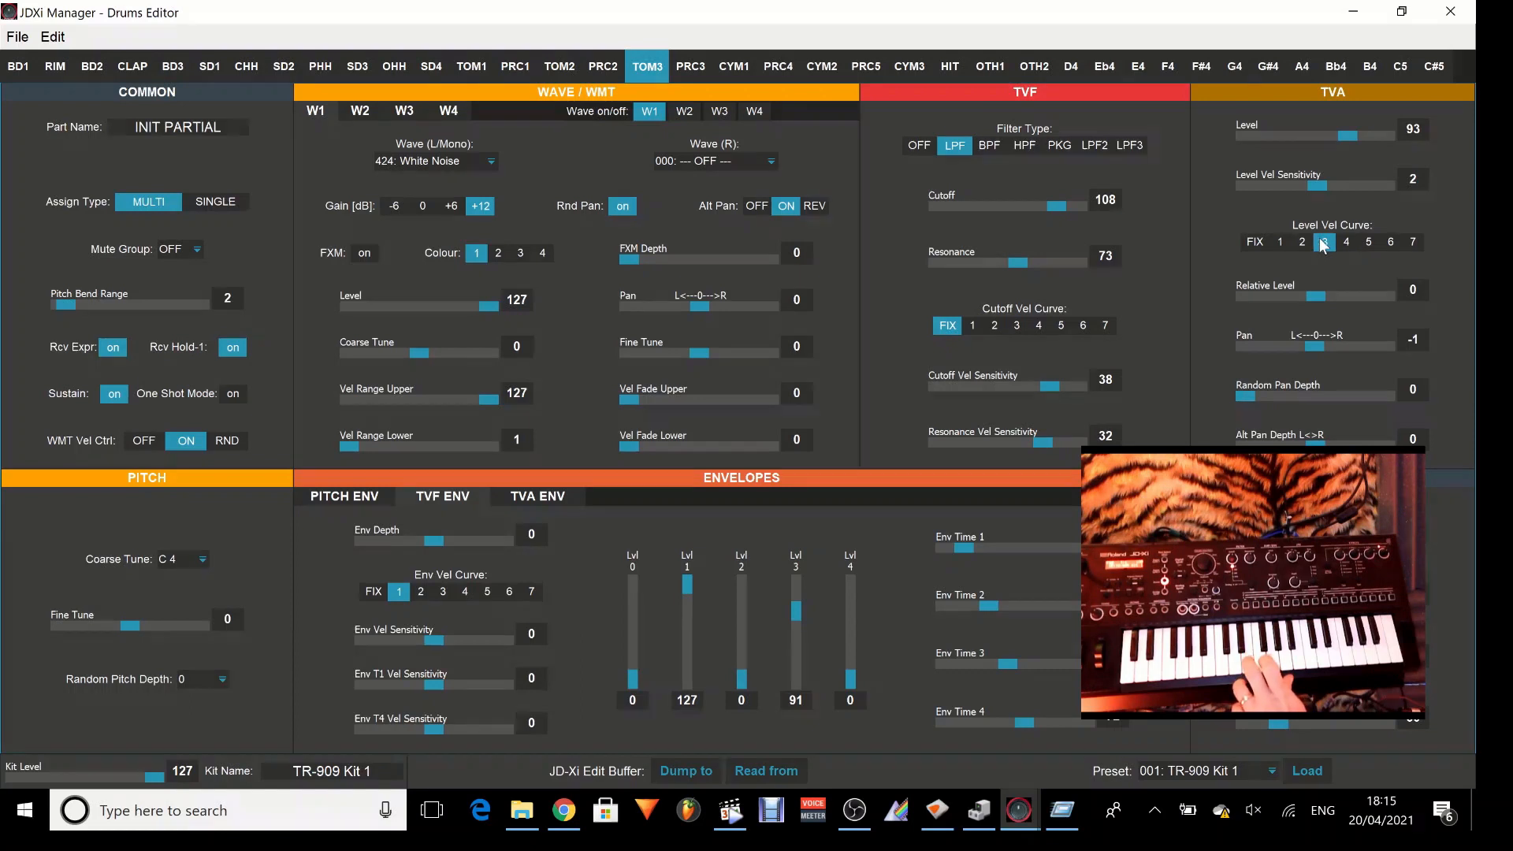
{"action": "left_click", "coordinate": [1282, 241]}
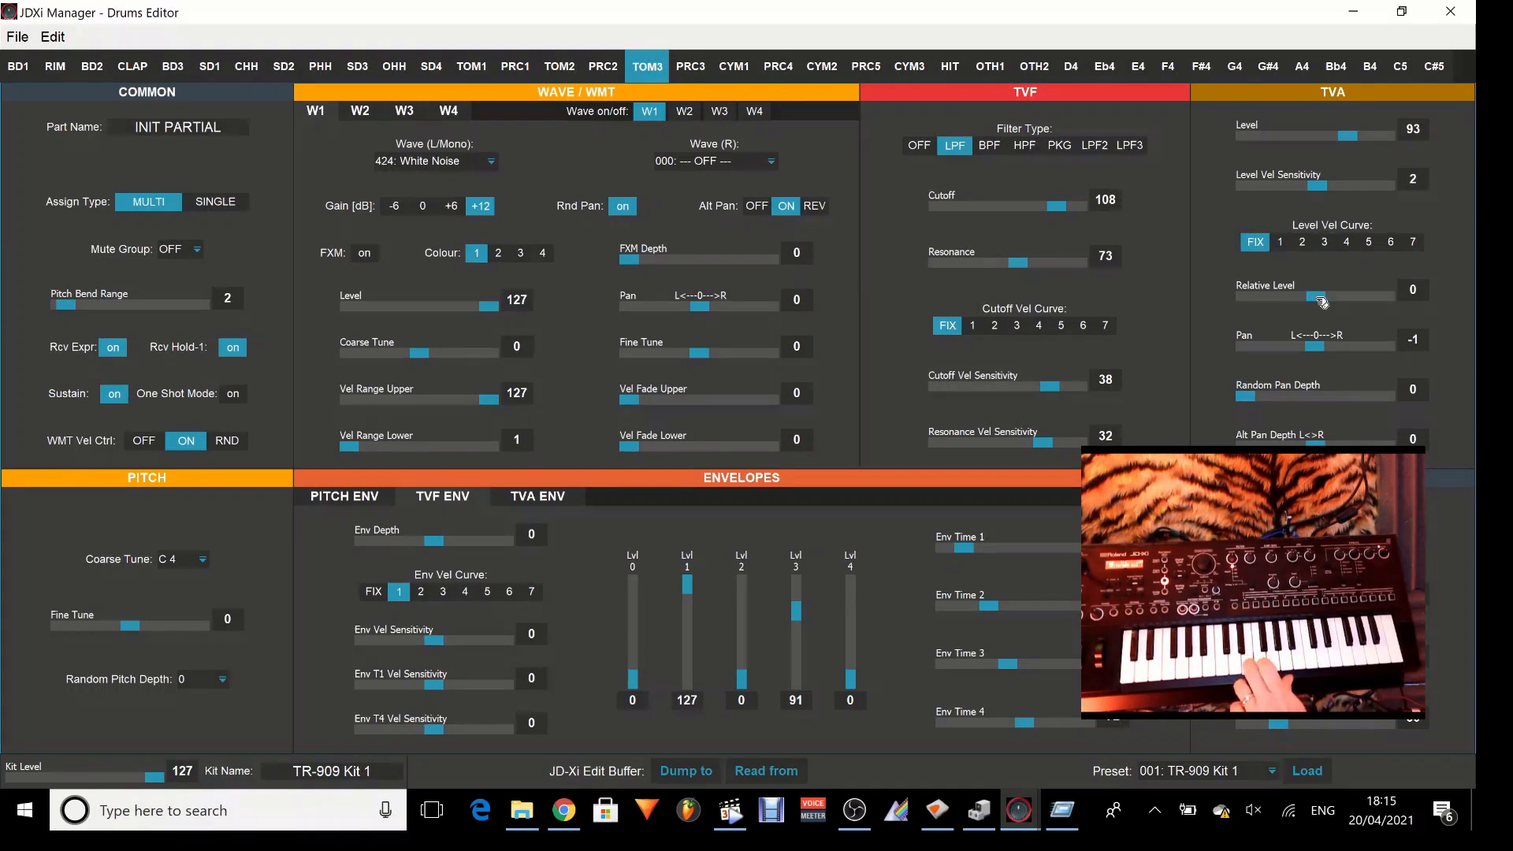
Set the TVA Level to 127, the Relative Level to -1 and the Pan to 2.
{"action": "mouse_move", "coordinate": [1321, 302]}
{"action": "left_mouse_down"}
{"action": "mouse_move", "coordinate": [1367, 304]}
{"action": "mouse_move", "coordinate": [1321, 309]}
{"action": "left_mouse_up"}
{"action": "left_click_drag", "start_coordinate": [1358, 135], "coordinate": [1412, 140]}
{"action": "left_click_drag", "start_coordinate": [1313, 308], "coordinate": [1327, 363]}
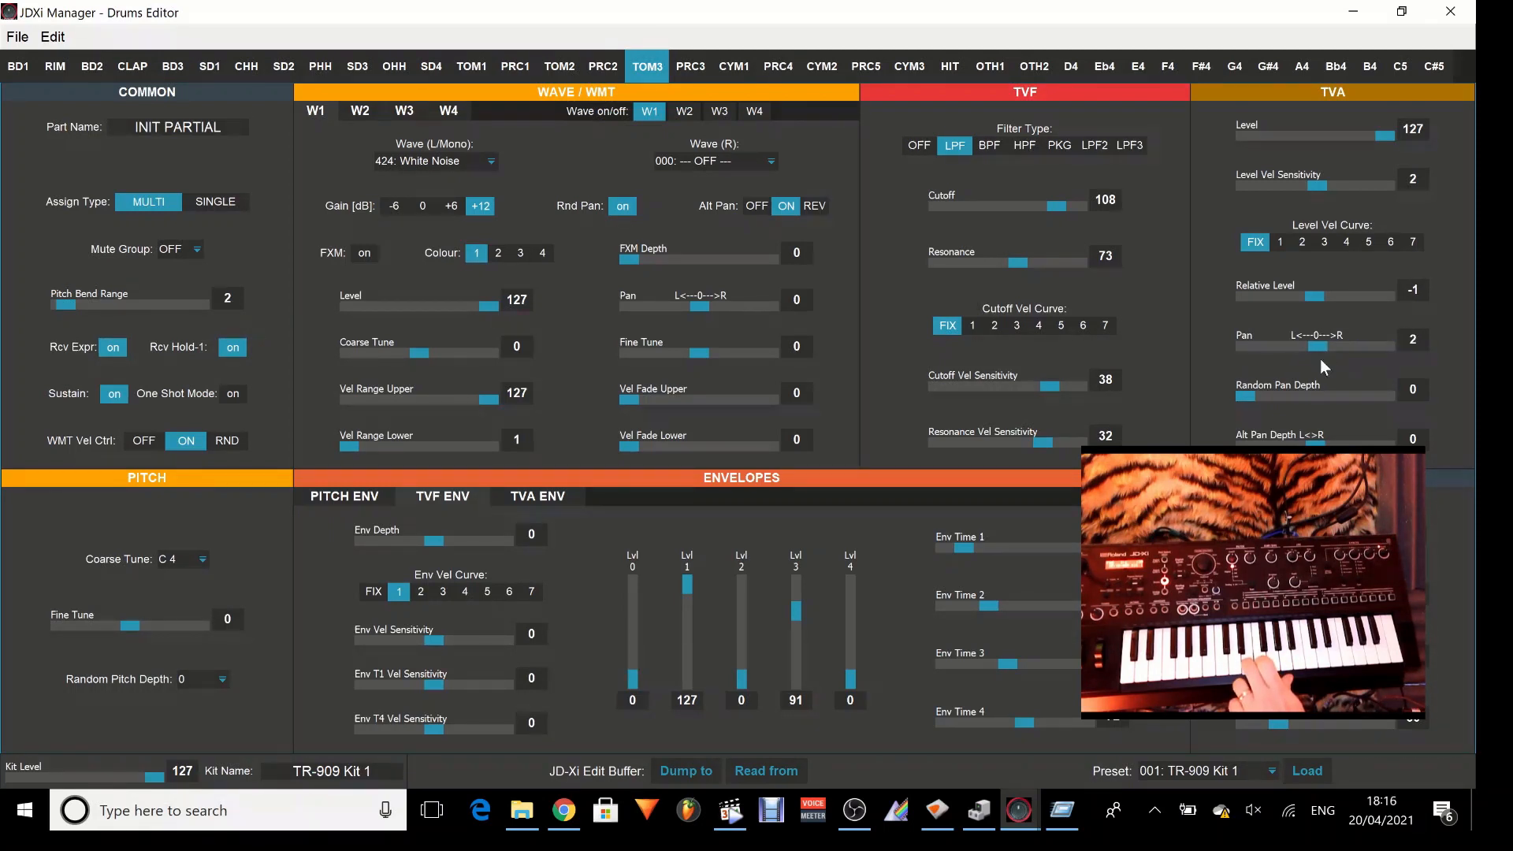
Look over the Wave (R) choices of W1 and the settings of W2, W3 and W4.
{"action": "left_click", "coordinate": [768, 166]}
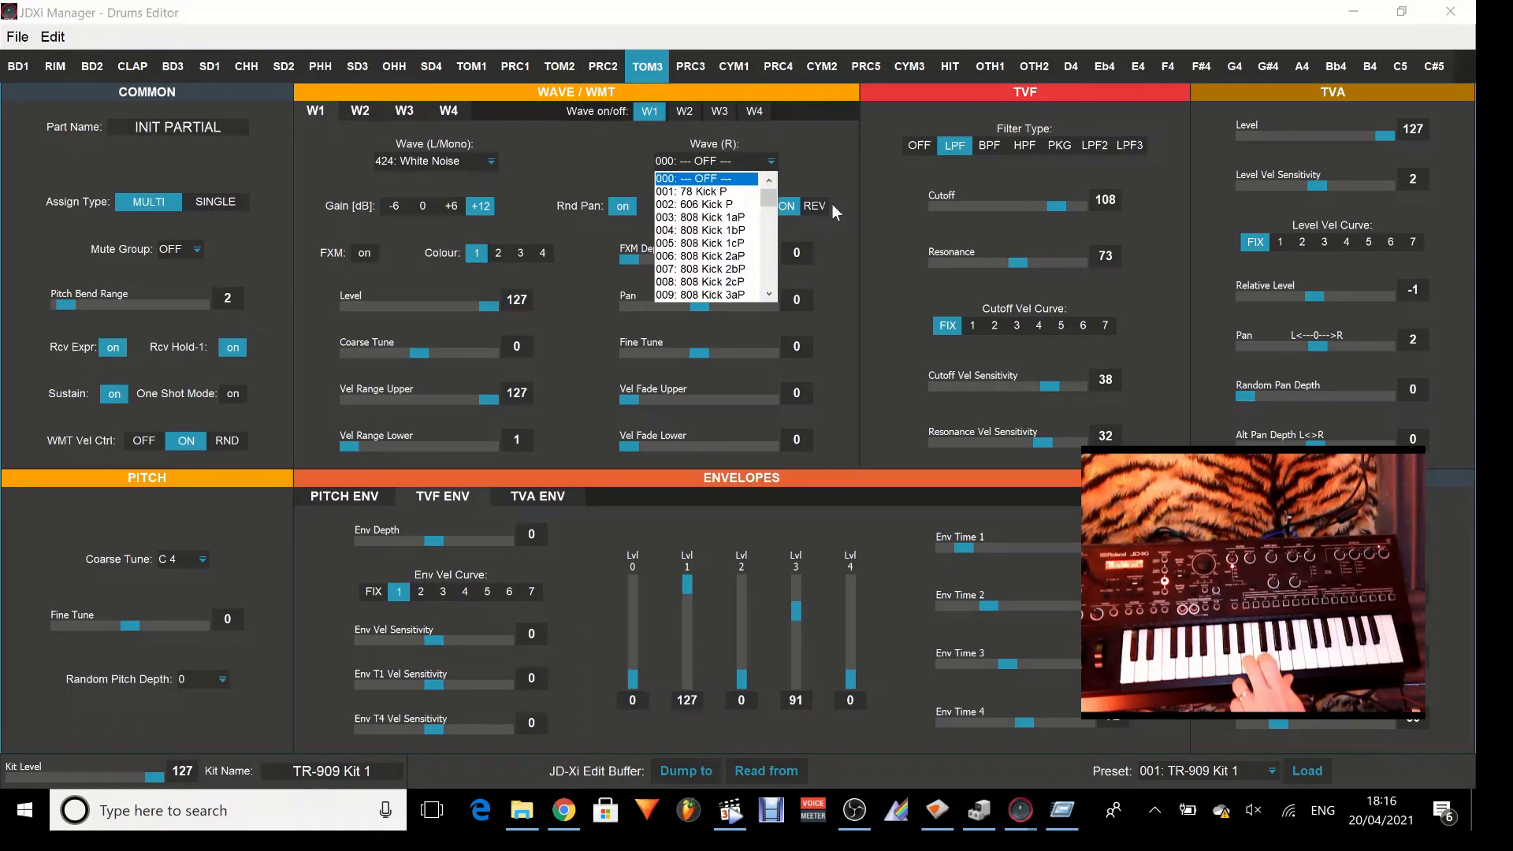
{"action": "left_click", "coordinate": [796, 178]}
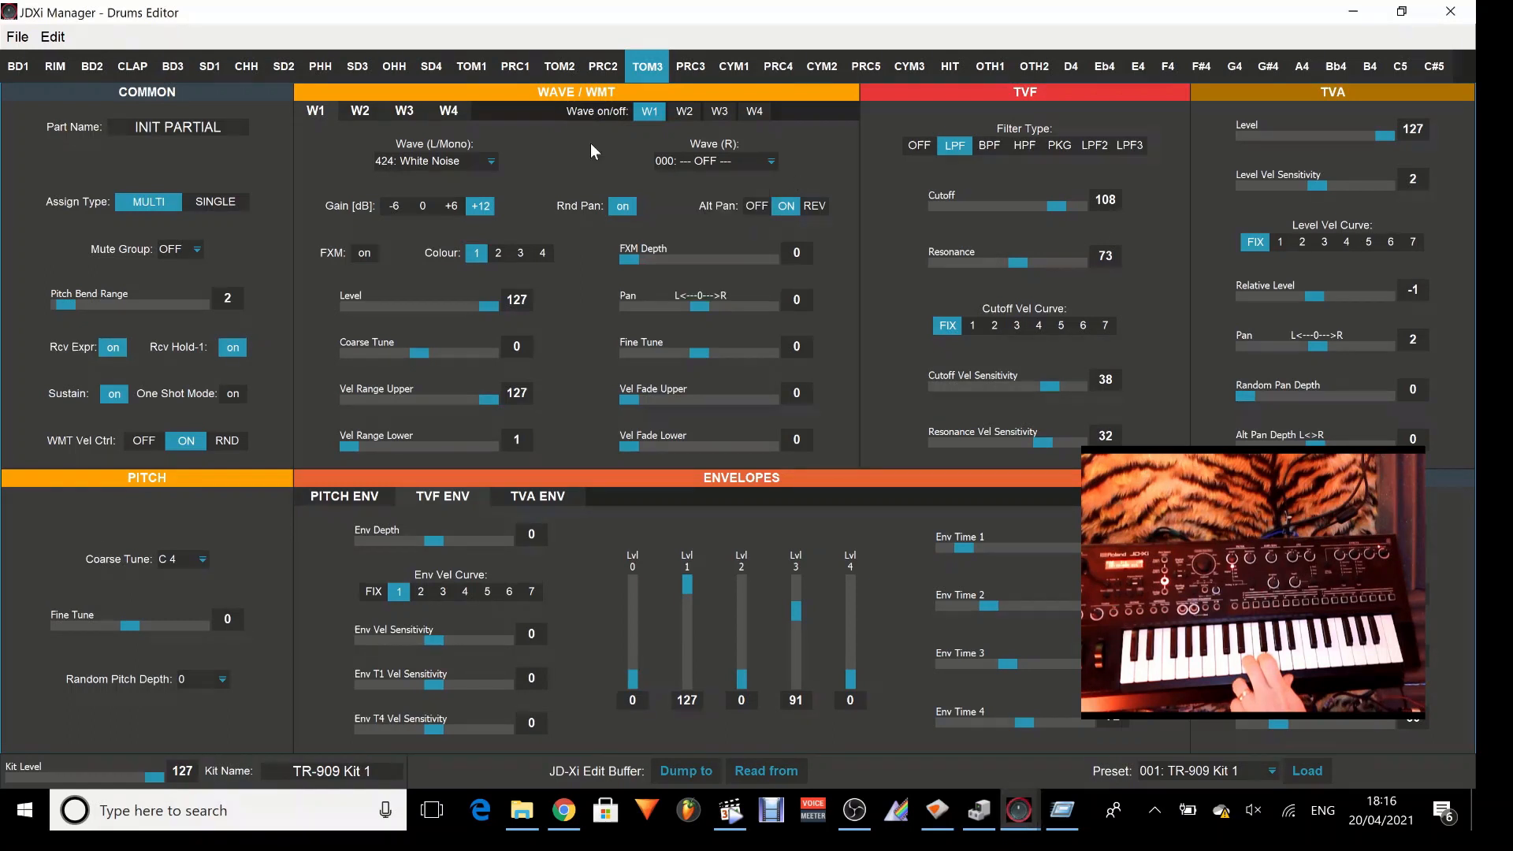
{"action": "left_click", "coordinate": [359, 113]}
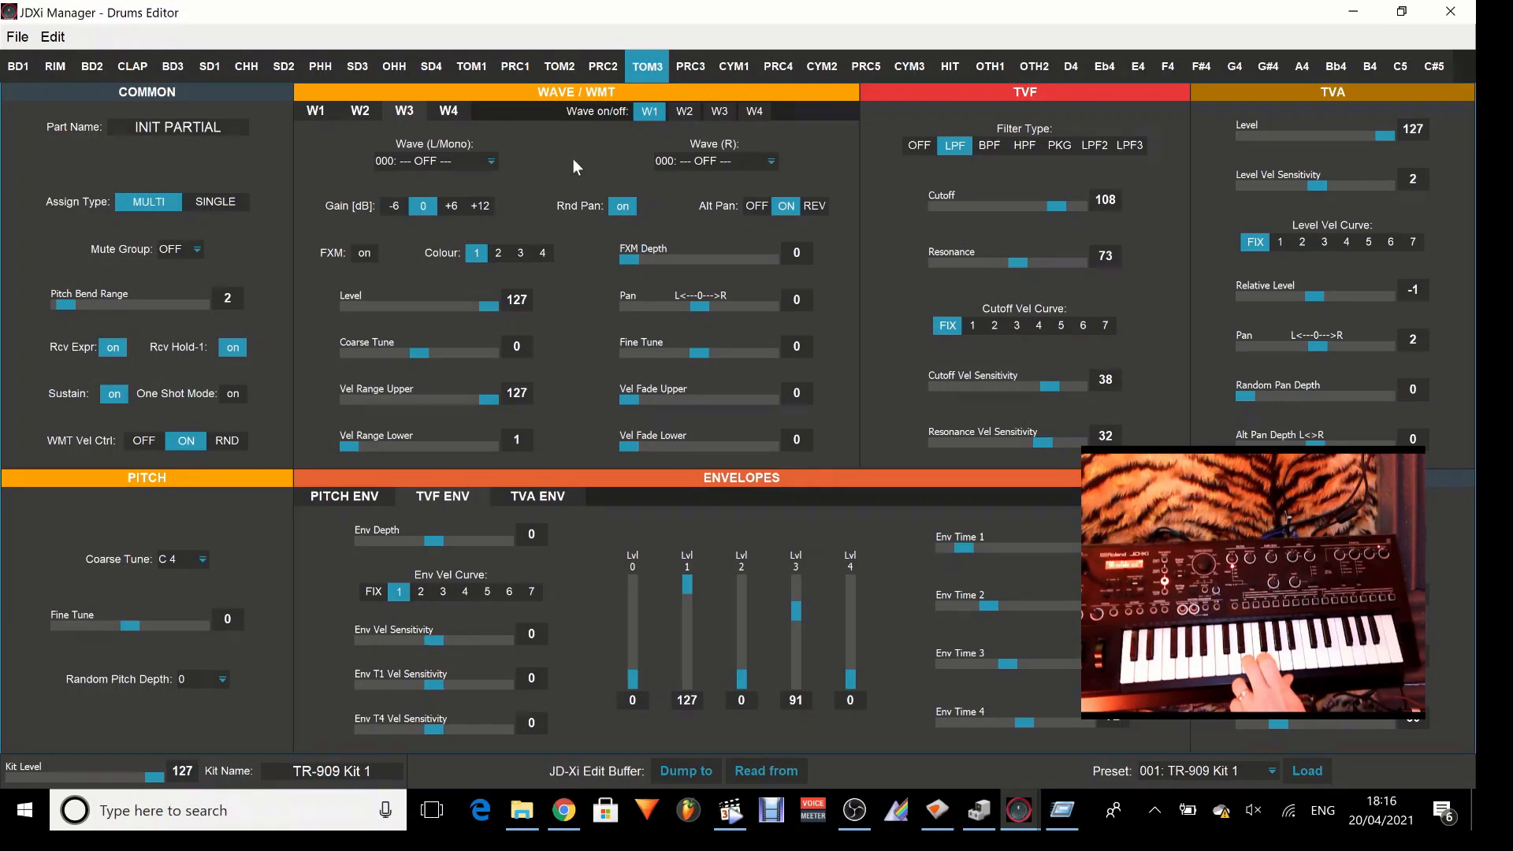
{"action": "left_click", "coordinate": [449, 111]}
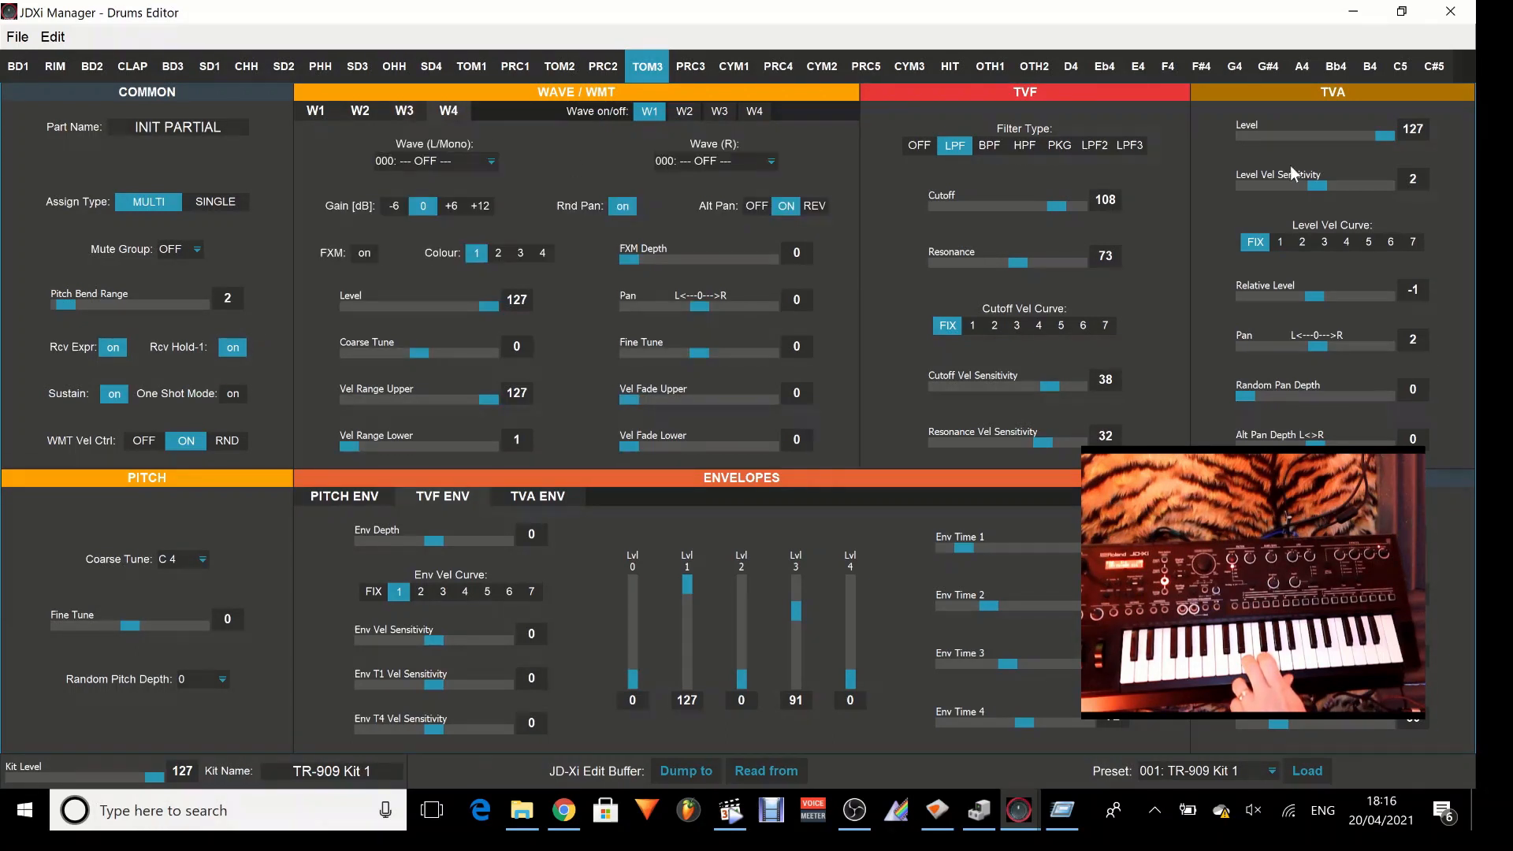
Lower the TVA Level to 69 and return to the W1 settings.
{"action": "left_click_drag", "start_coordinate": [1387, 135], "coordinate": [1325, 139]}
{"action": "left_click", "coordinate": [324, 111]}
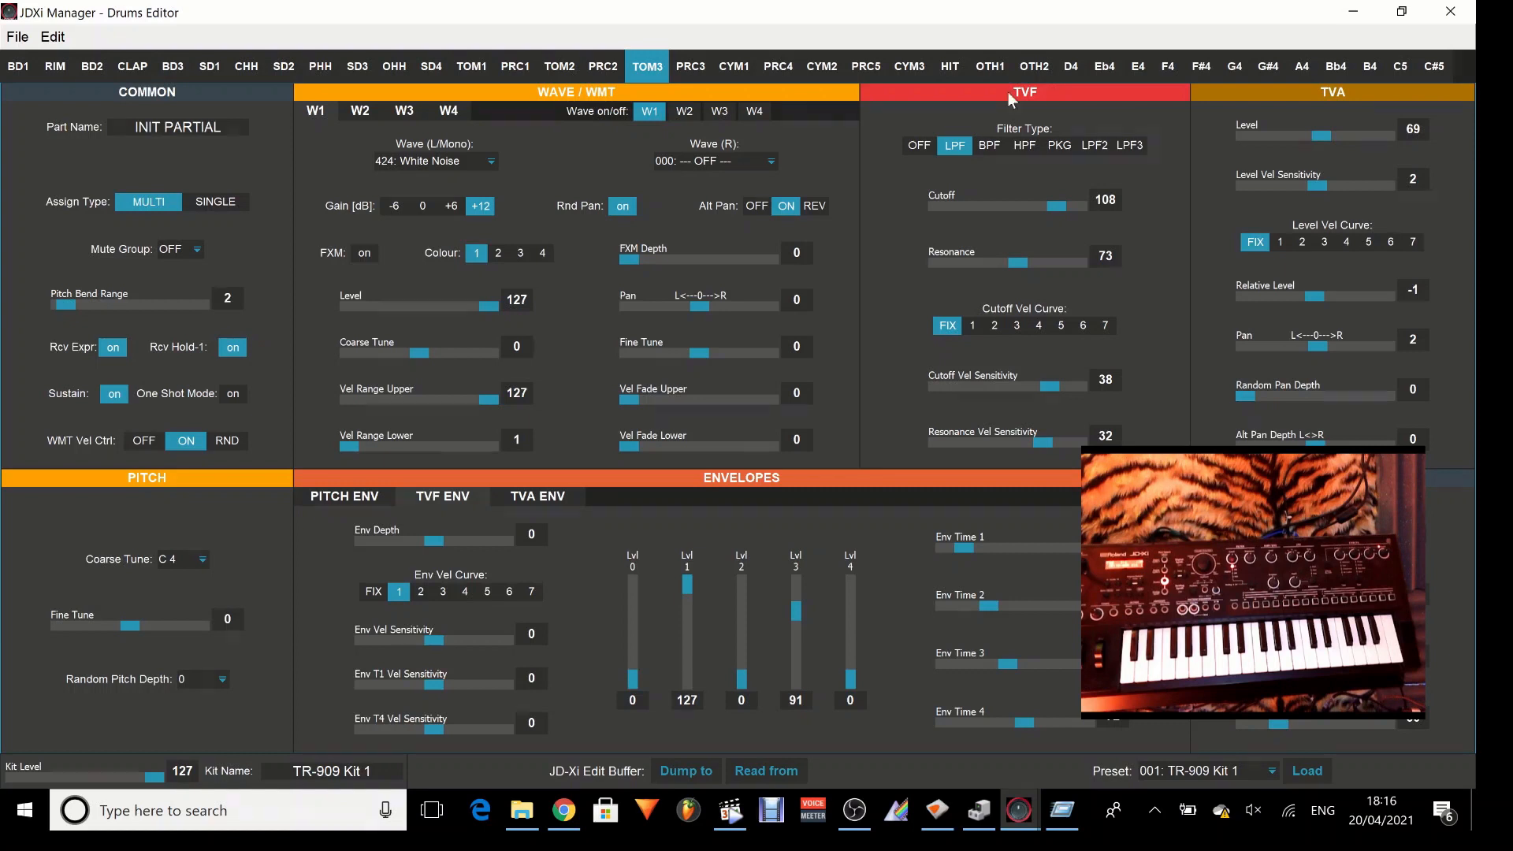
In the TVA envelope, set Lvl 1 to 127, Env Time 1 to 60 and Env Time 2 to 120.
{"action": "left_click", "coordinate": [557, 503]}
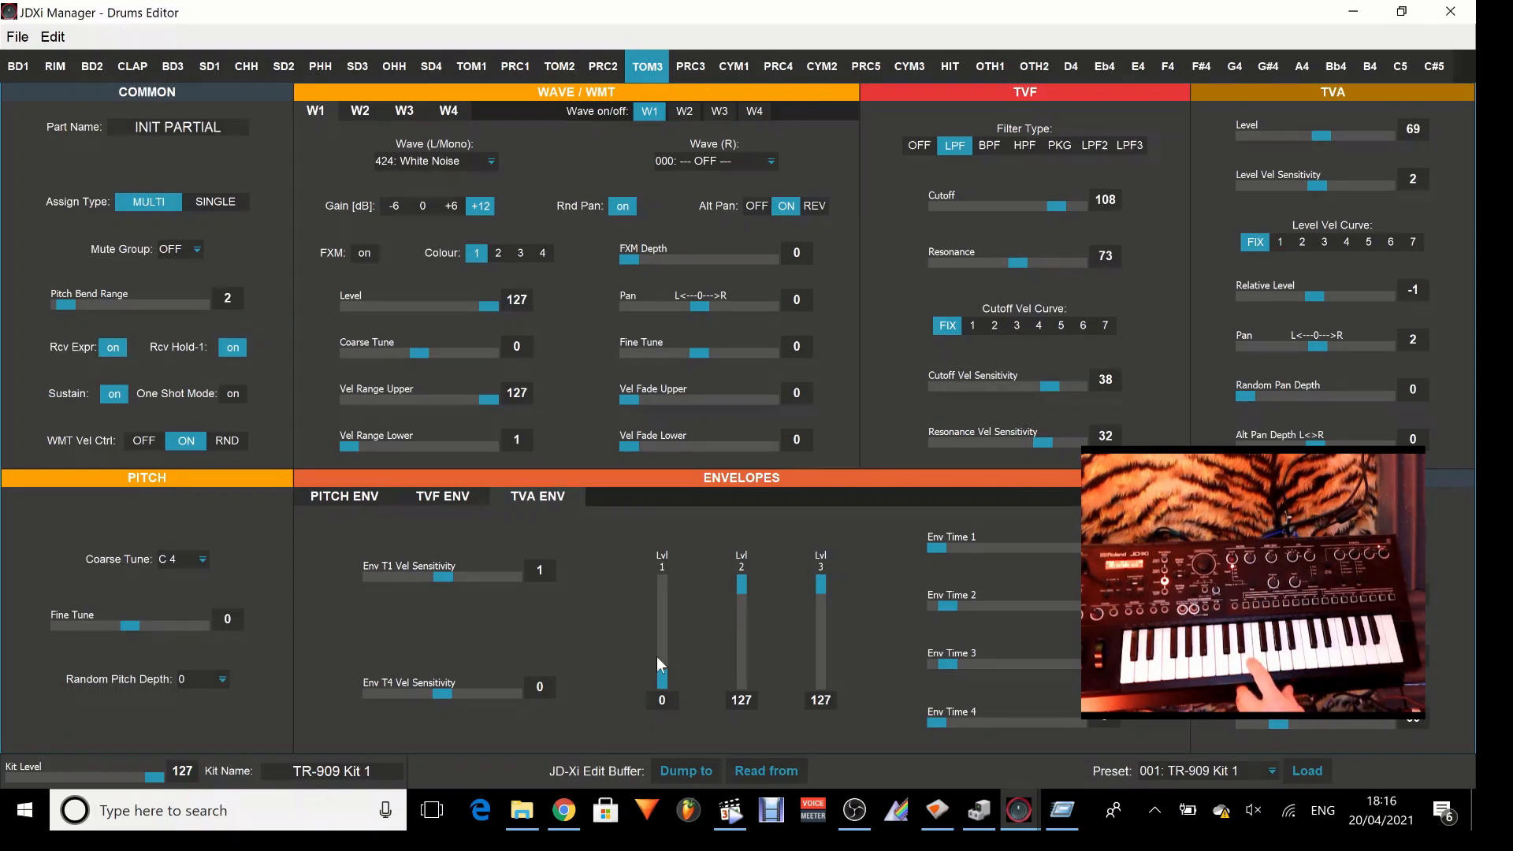
{"action": "left_click_drag", "start_coordinate": [663, 679], "coordinate": [676, 577]}
{"action": "left_click_drag", "start_coordinate": [940, 552], "coordinate": [1008, 552]}
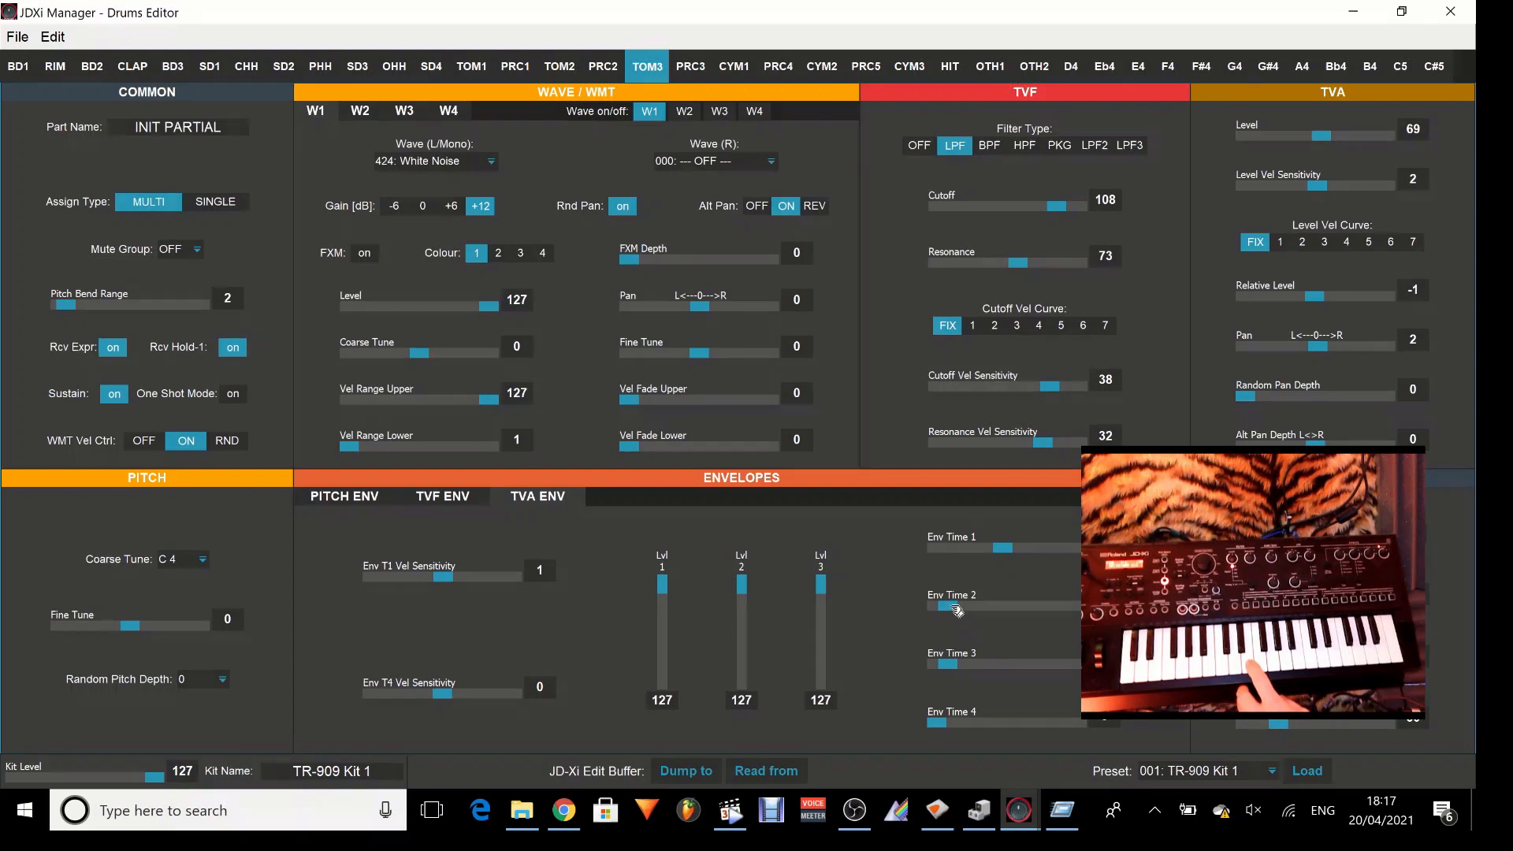
{"action": "left_click_drag", "start_coordinate": [952, 606], "coordinate": [1074, 605]}
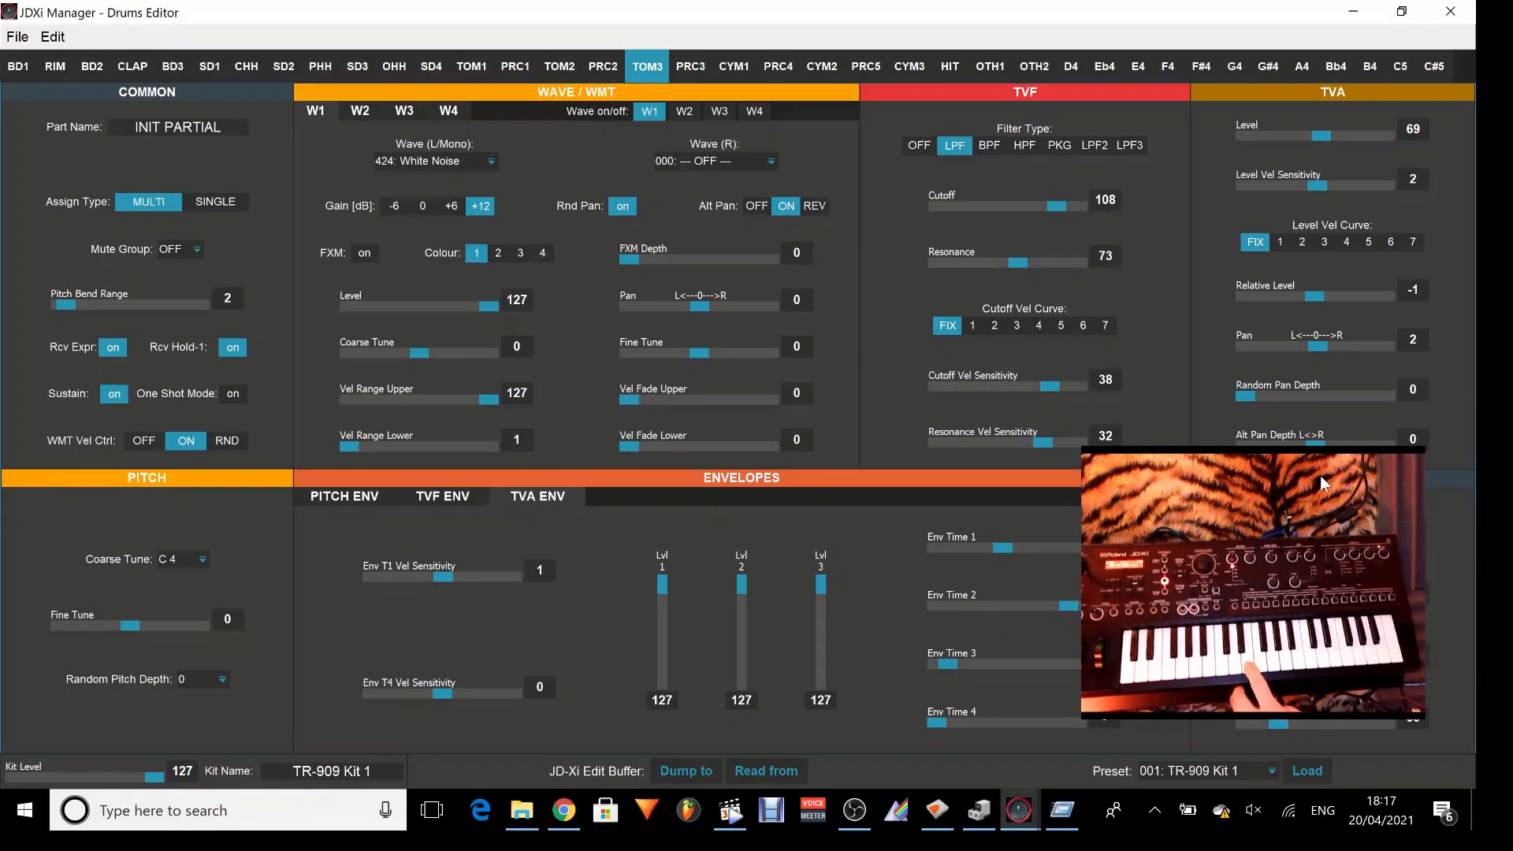
Move the camera view clear of the envelope times, and set Env Time 3 to 84 and Env Time 2 to 13.
{"action": "left_click_drag", "start_coordinate": [1321, 475], "coordinate": [561, 523]}
{"action": "left_click_drag", "start_coordinate": [412, 489], "coordinate": [335, 200]}
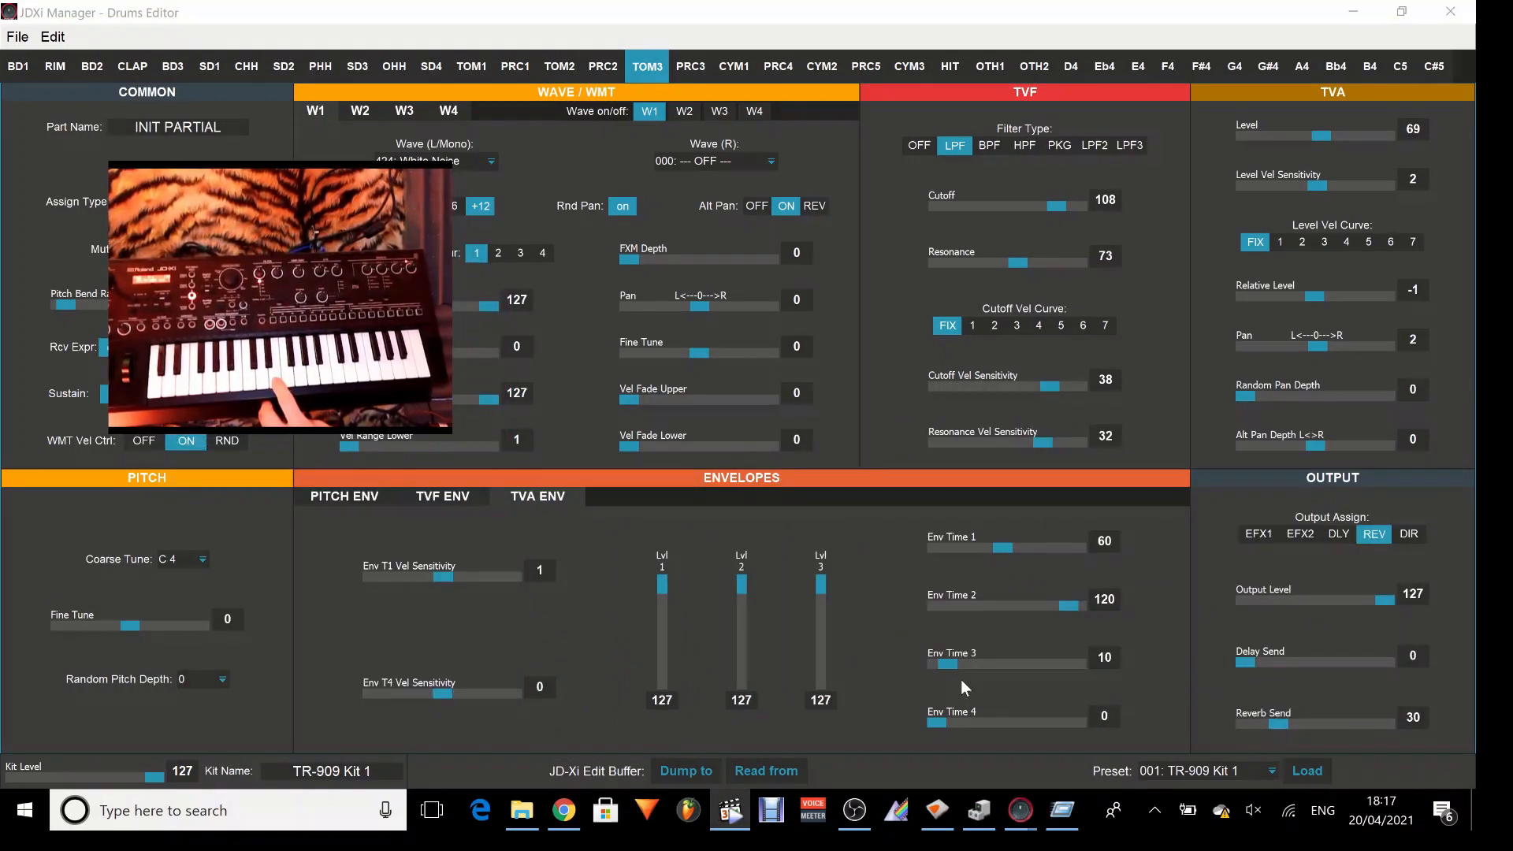
{"action": "left_click_drag", "start_coordinate": [959, 666], "coordinate": [1041, 673]}
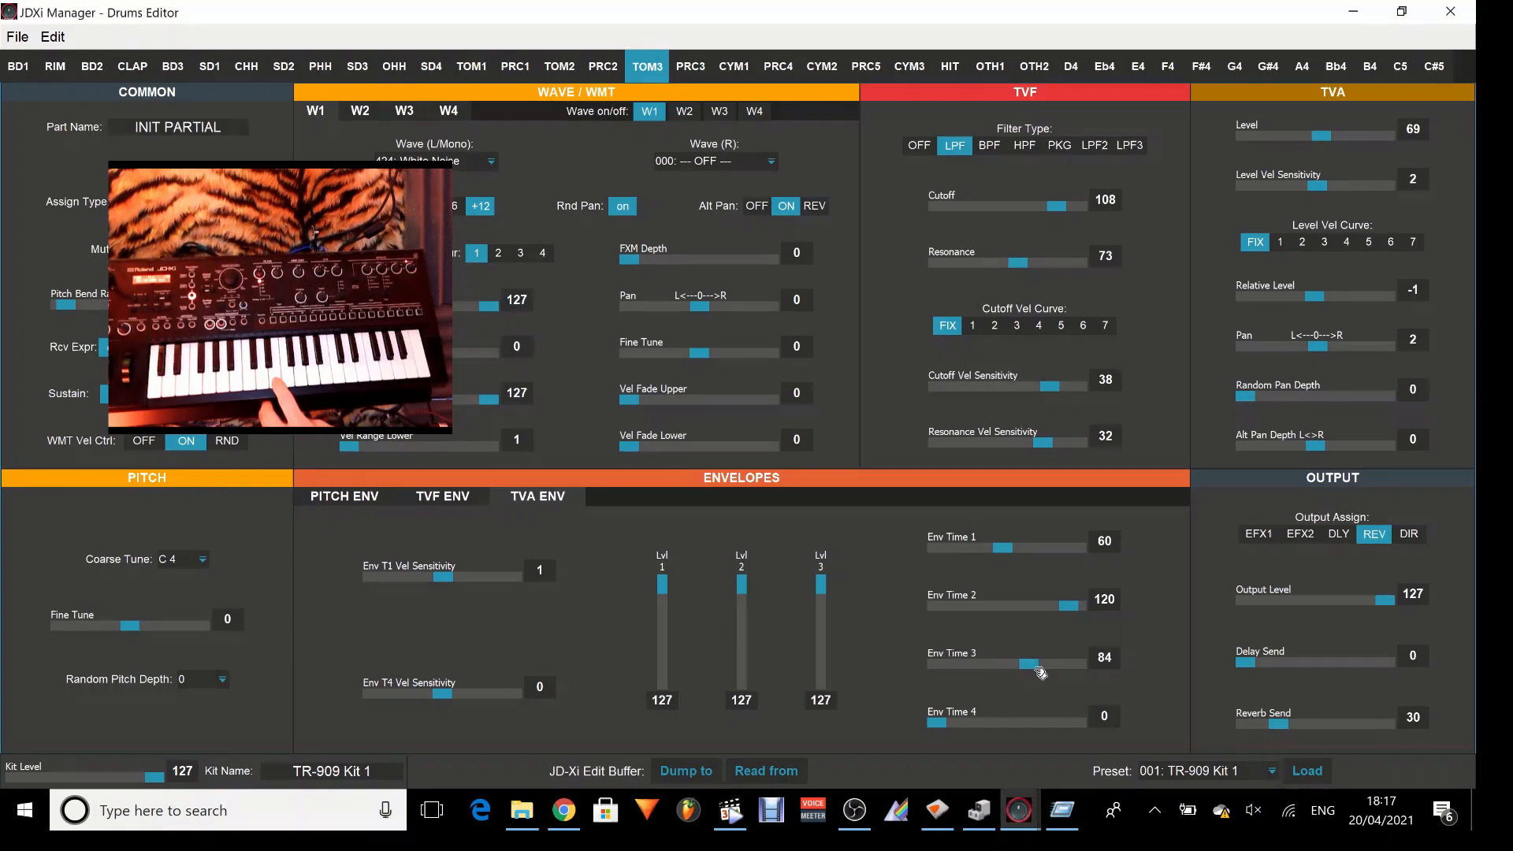
{"action": "left_click_drag", "start_coordinate": [1071, 606], "coordinate": [960, 615]}
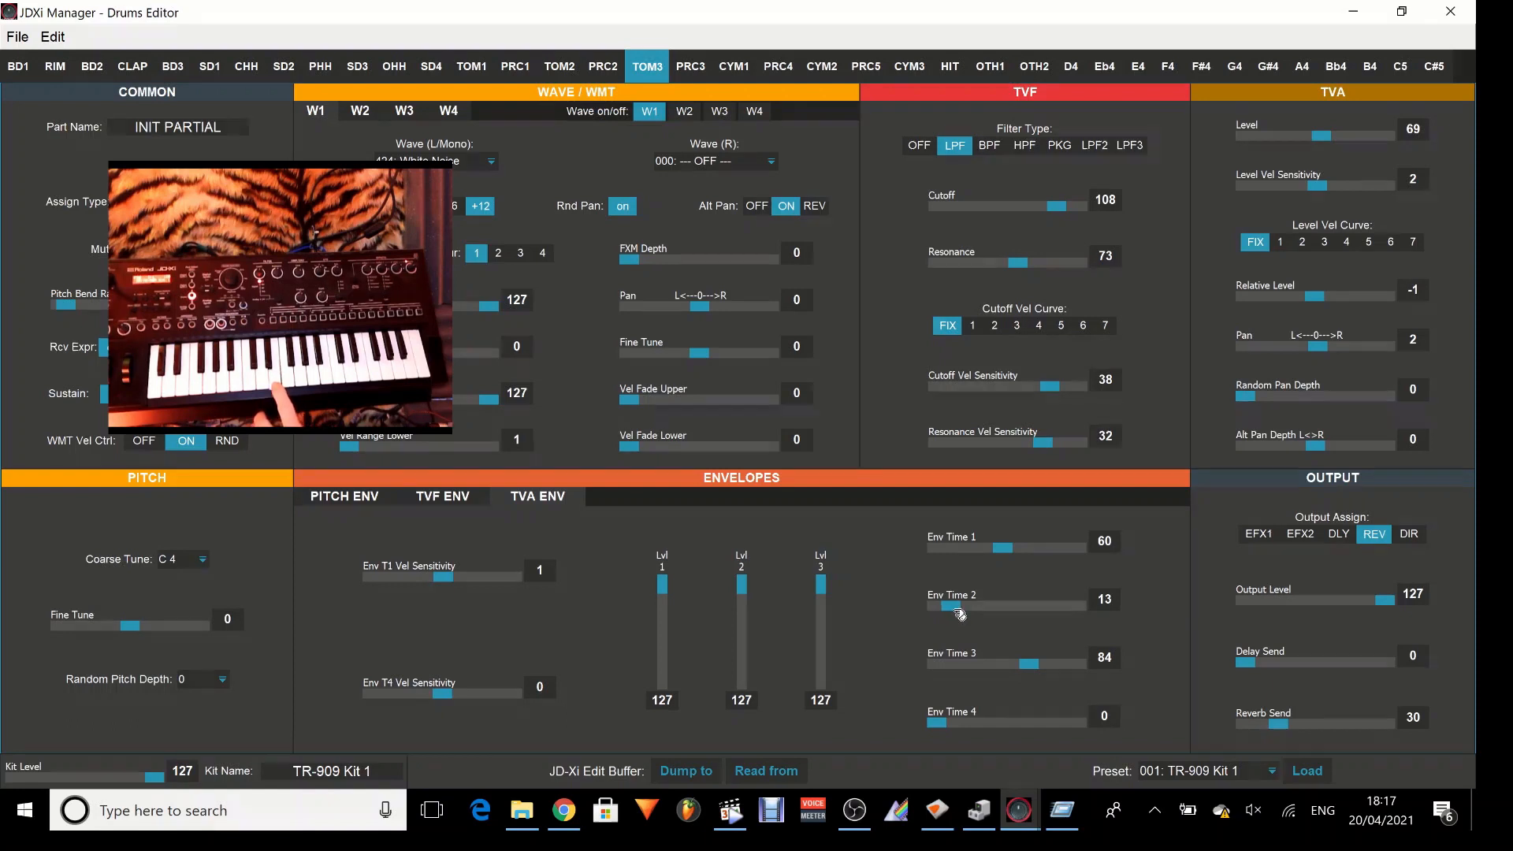
Try TVA envelope times of 57 for Env Time 2, 18 for Env Time 3 and 78 for Env Time 4.
{"action": "left_click_drag", "start_coordinate": [943, 728], "coordinate": [1055, 729]}
{"action": "left_click_drag", "start_coordinate": [1035, 670], "coordinate": [969, 666]}
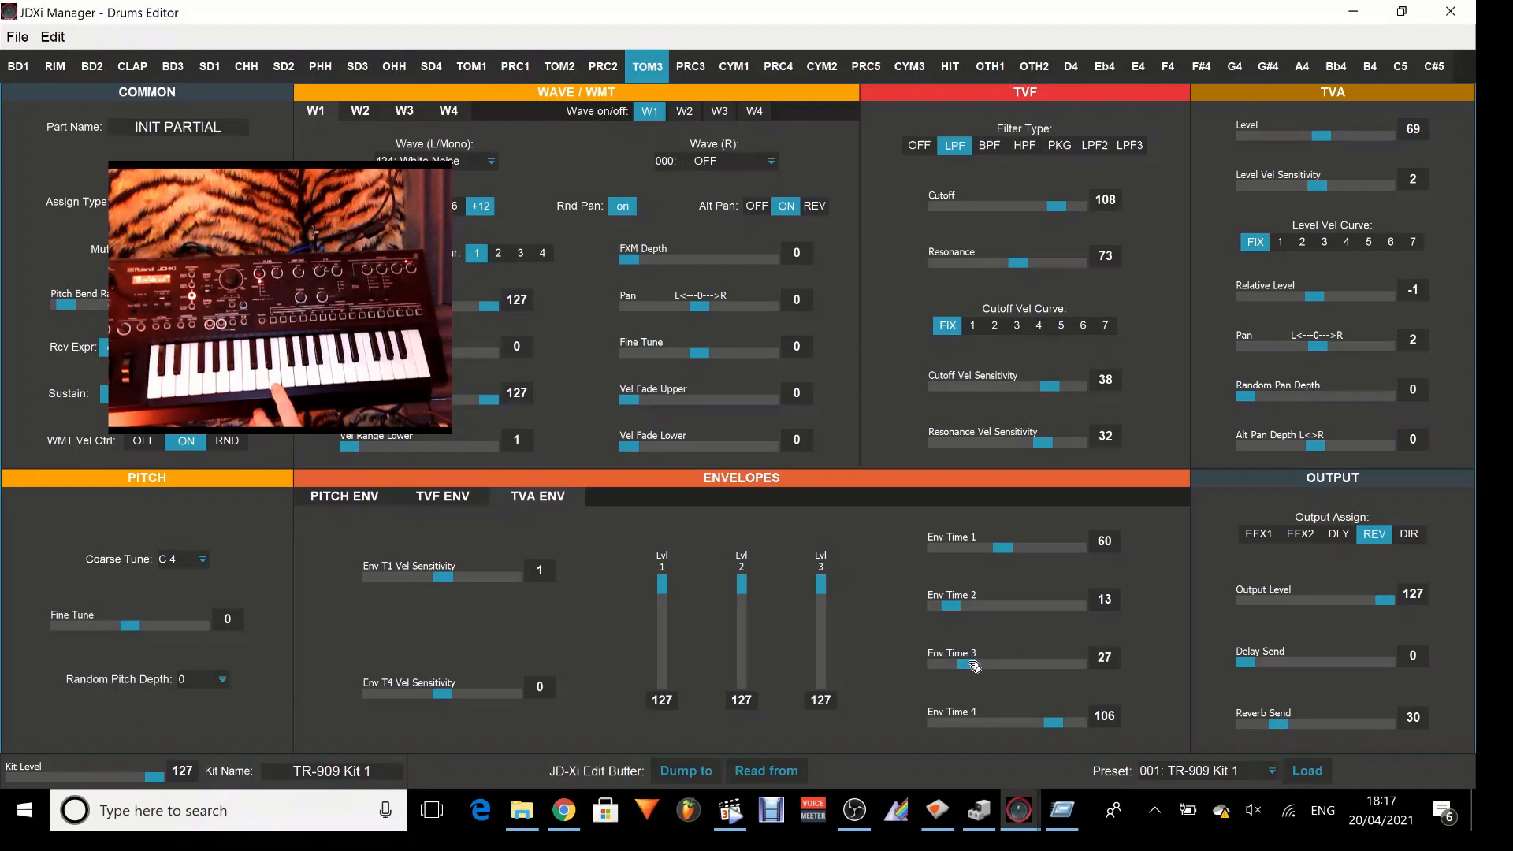
{"action": "left_click_drag", "start_coordinate": [955, 607], "coordinate": [1006, 612]}
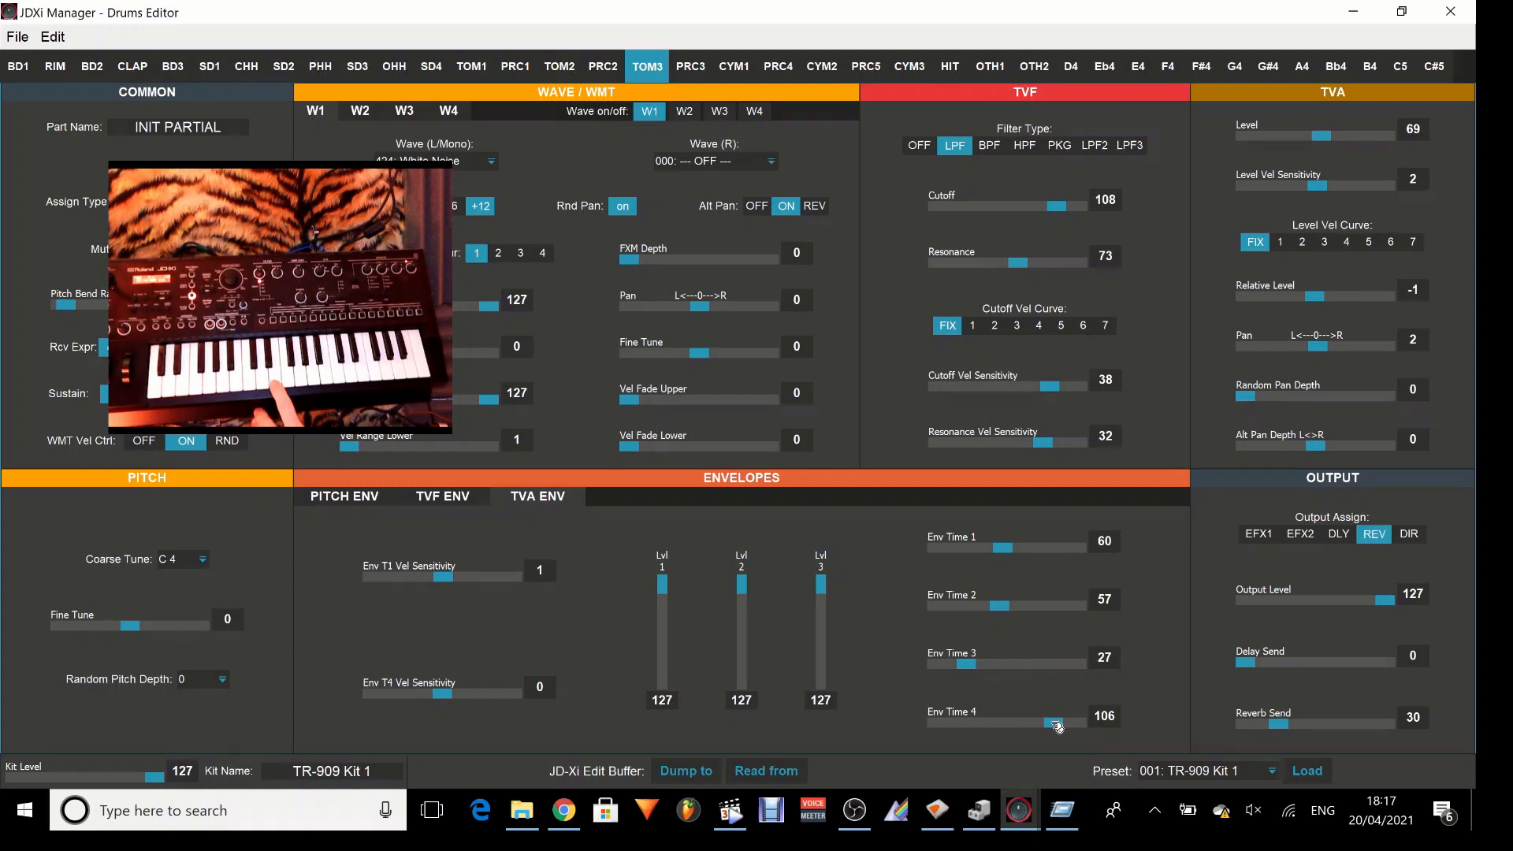
{"action": "left_click_drag", "start_coordinate": [1057, 725], "coordinate": [993, 731]}
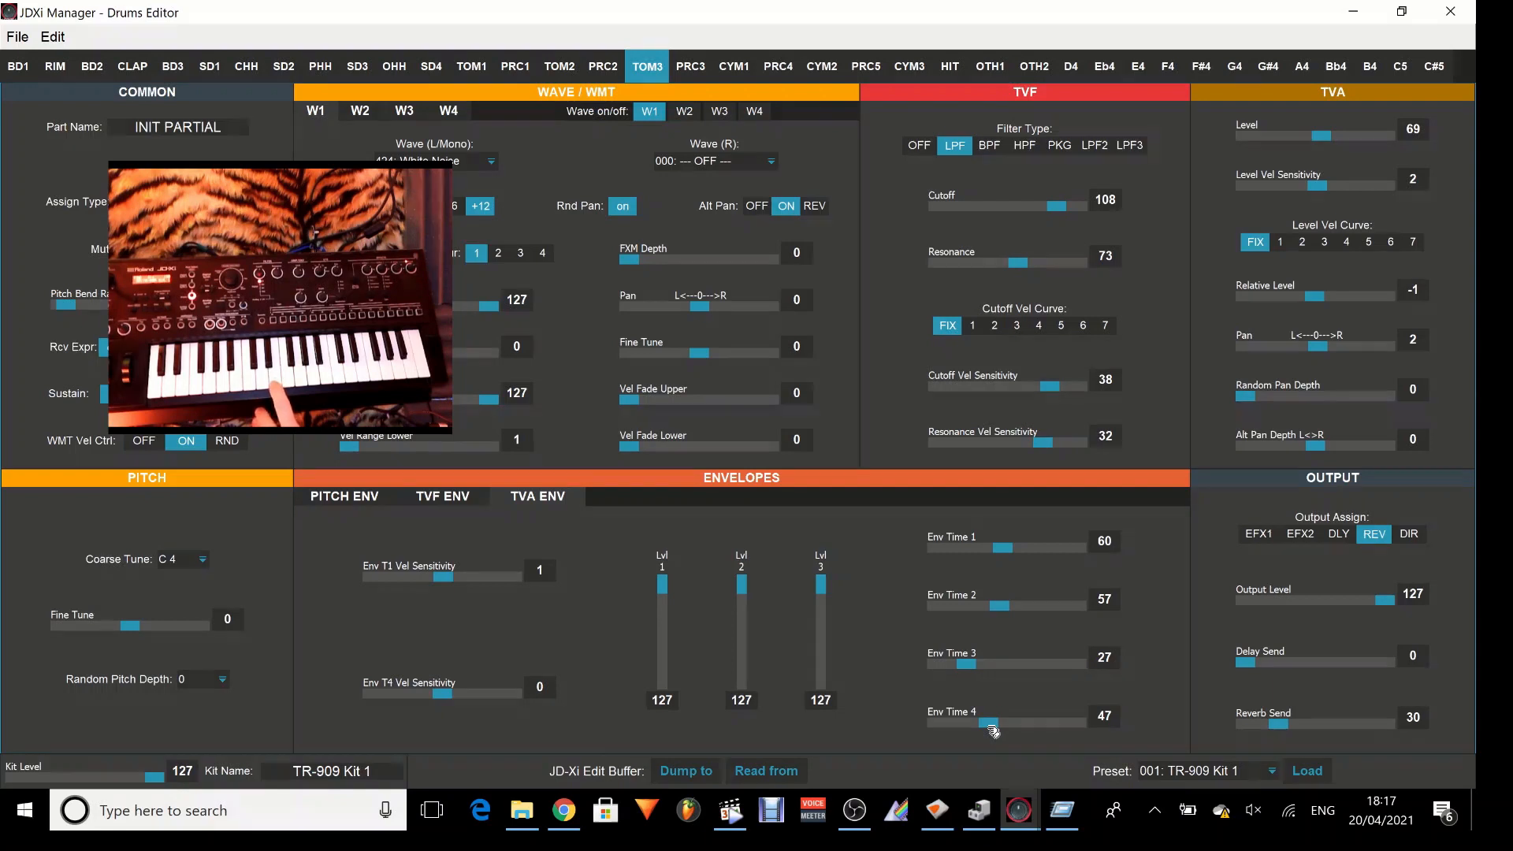
{"action": "left_click_drag", "start_coordinate": [993, 731], "coordinate": [1028, 734]}
{"action": "left_click_drag", "start_coordinate": [969, 669], "coordinate": [960, 669]}
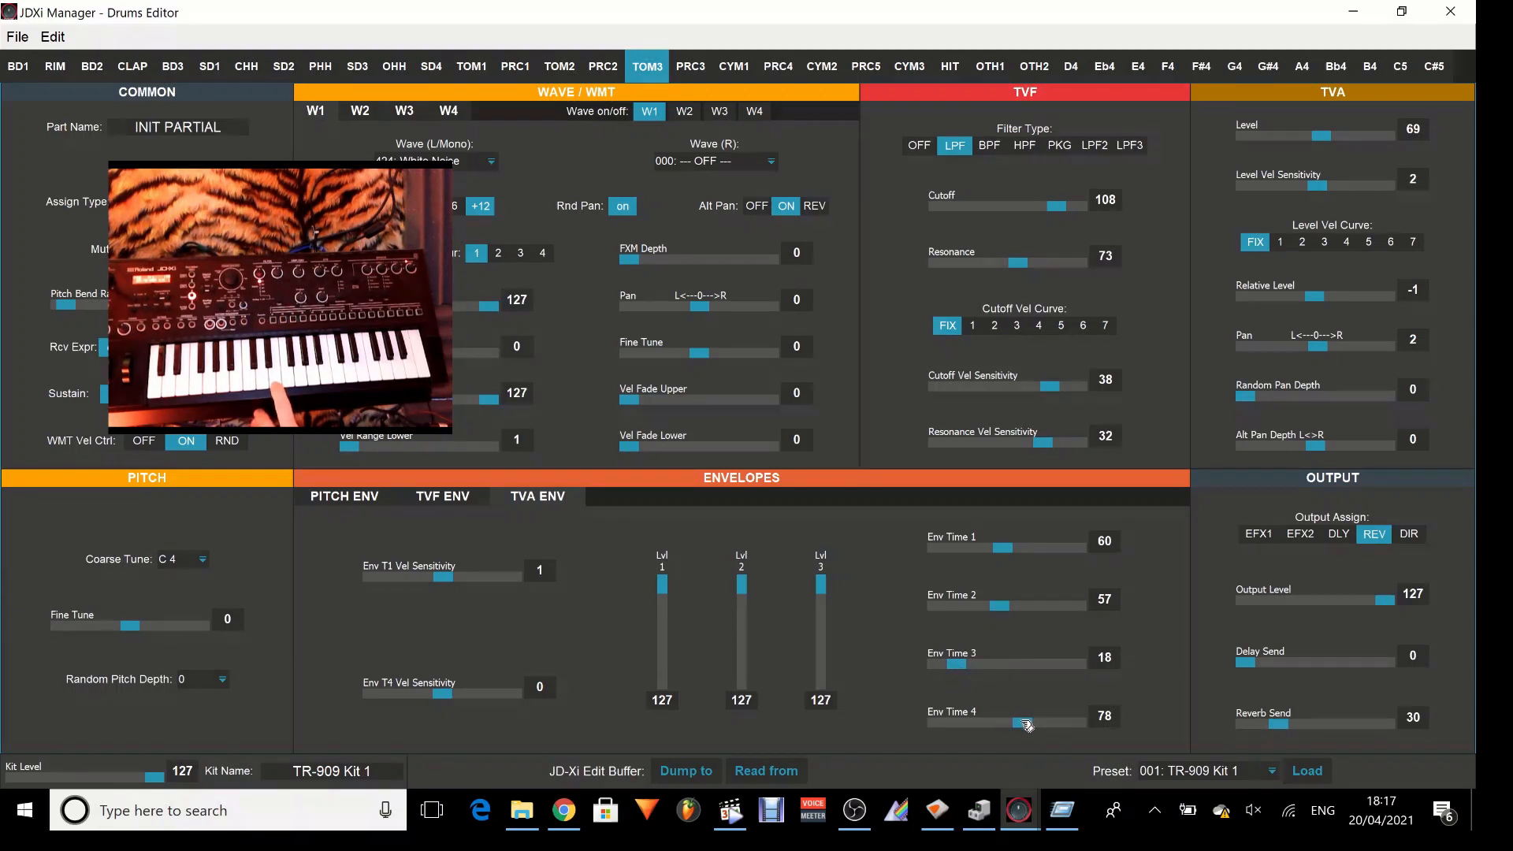
In the TVA envelope, set Env Time 2 to 5, Env Time 3 to 11, Lvl 3 to 72 and Env Time 4 to 60.
{"action": "left_click_drag", "start_coordinate": [1027, 723], "coordinate": [932, 723]}
{"action": "mouse_move", "coordinate": [957, 671]}
{"action": "left_mouse_down"}
{"action": "mouse_move", "coordinate": [1013, 674]}
{"action": "mouse_move", "coordinate": [951, 672]}
{"action": "left_mouse_up"}
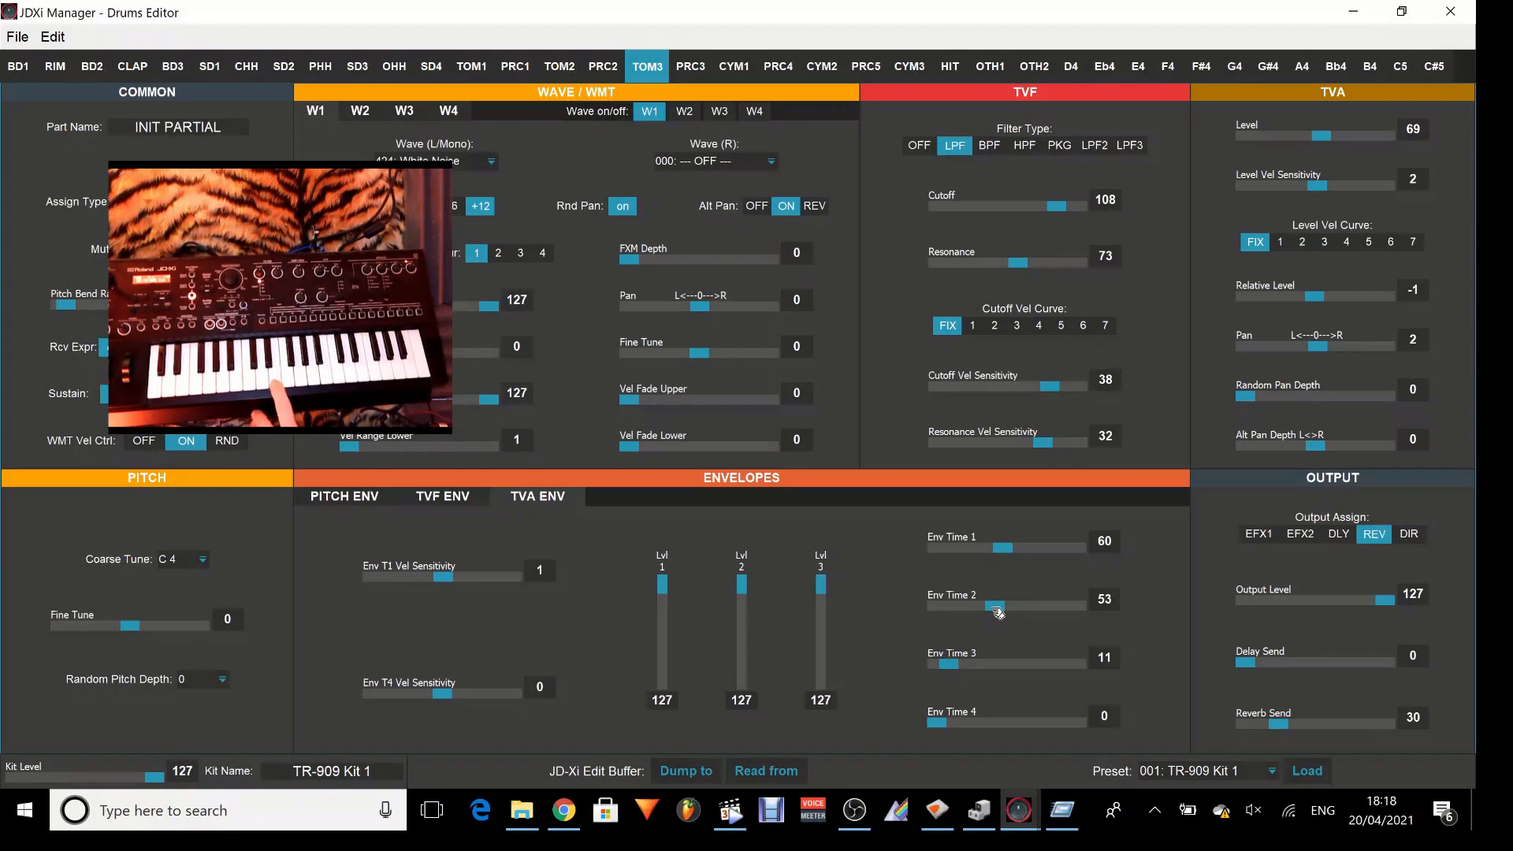
{"action": "left_click_drag", "start_coordinate": [1000, 606], "coordinate": [944, 623]}
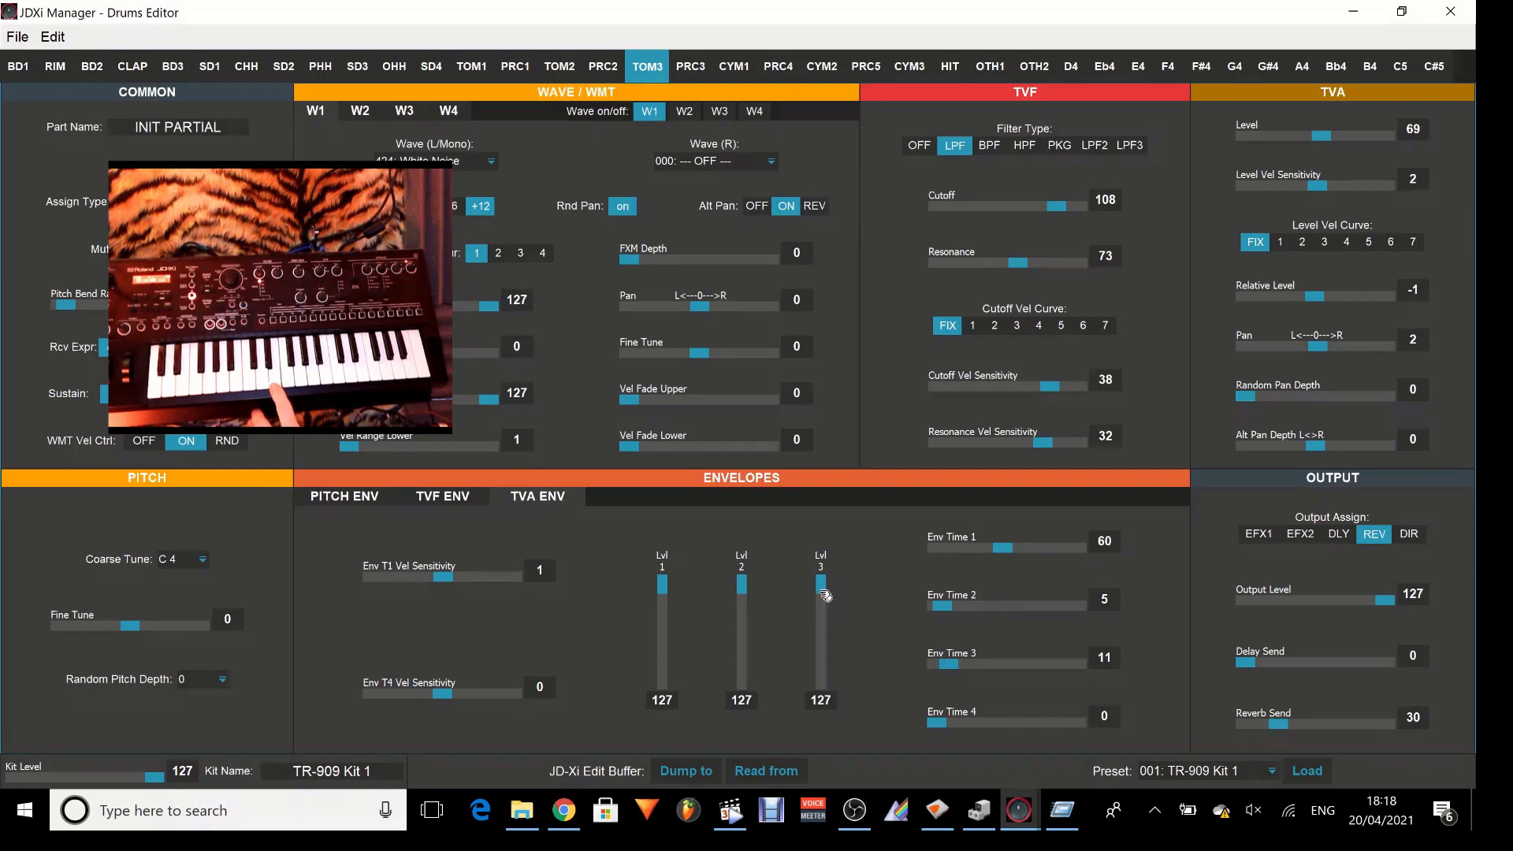
{"action": "left_click_drag", "start_coordinate": [821, 587], "coordinate": [825, 636]}
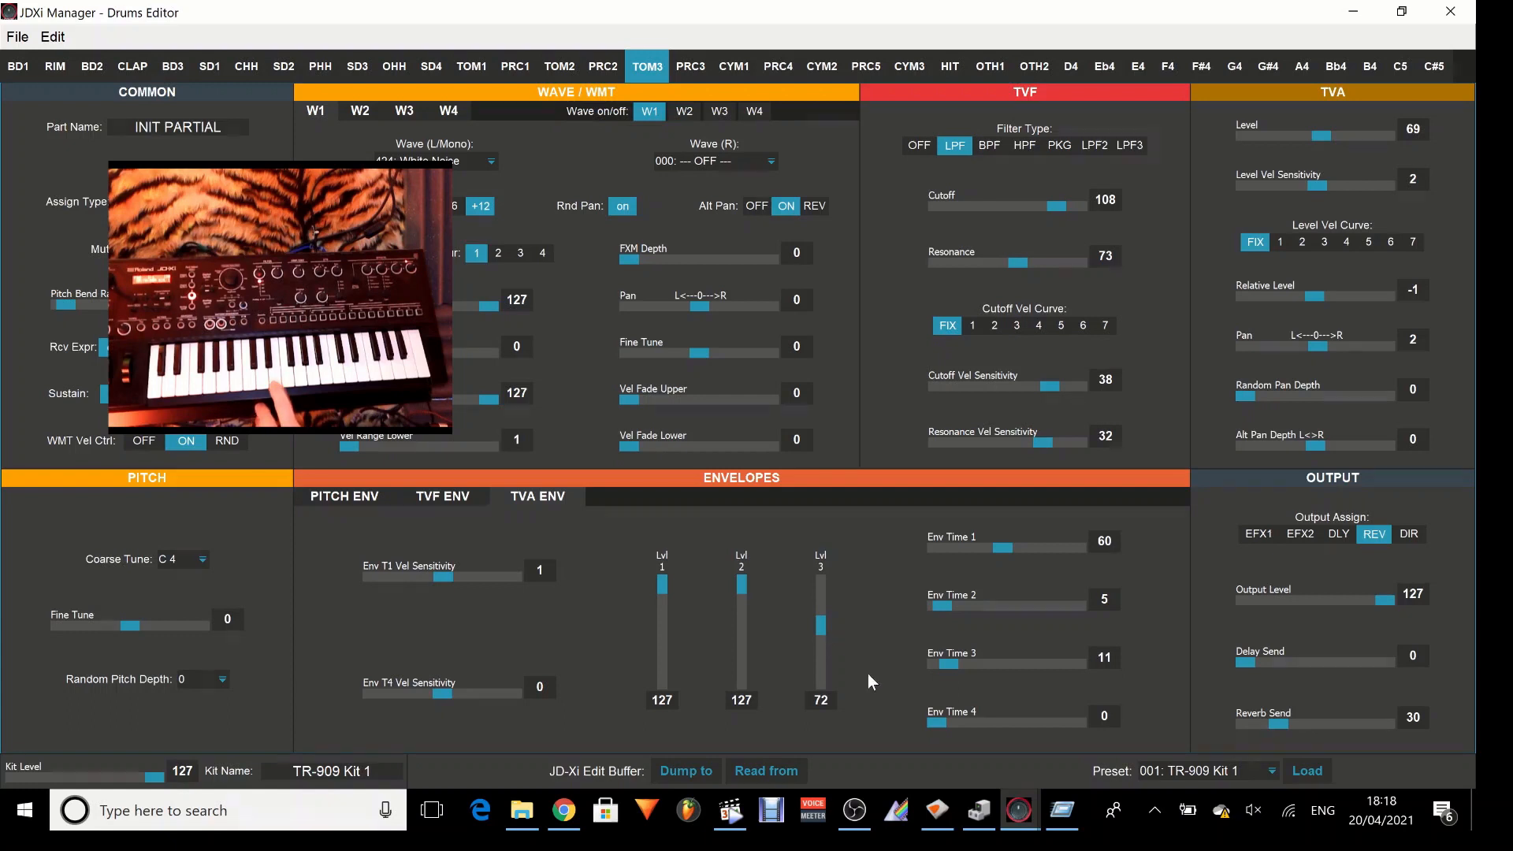
{"action": "left_click_drag", "start_coordinate": [937, 724], "coordinate": [1001, 730]}
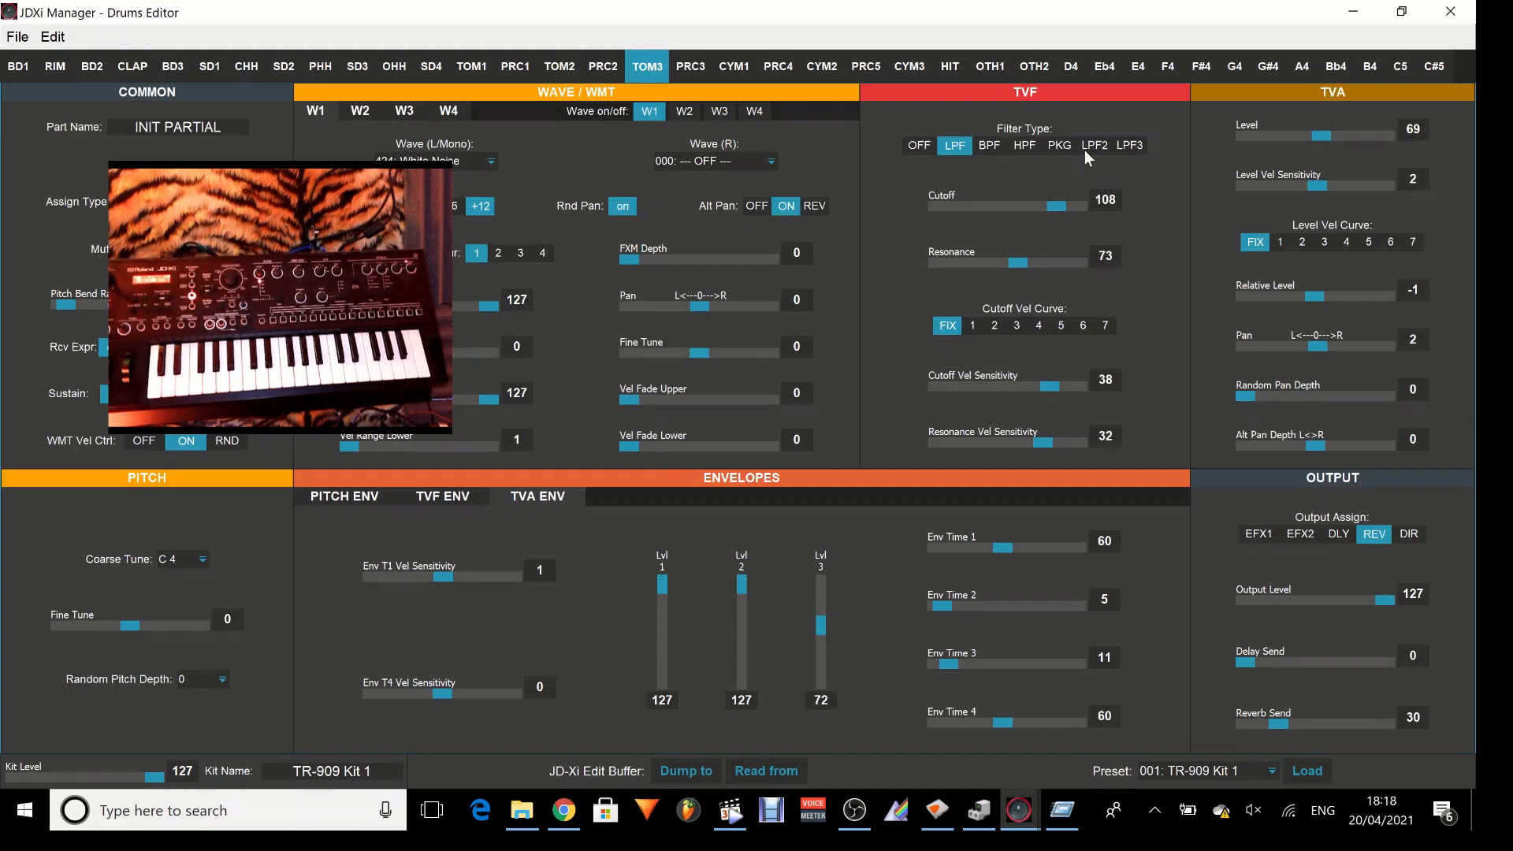
Set the Wave (L/Mono) of W1 to 427: PercOrgan 1 and move the camera view clear of the envelope tabs.
{"action": "left_click", "coordinate": [490, 162]}
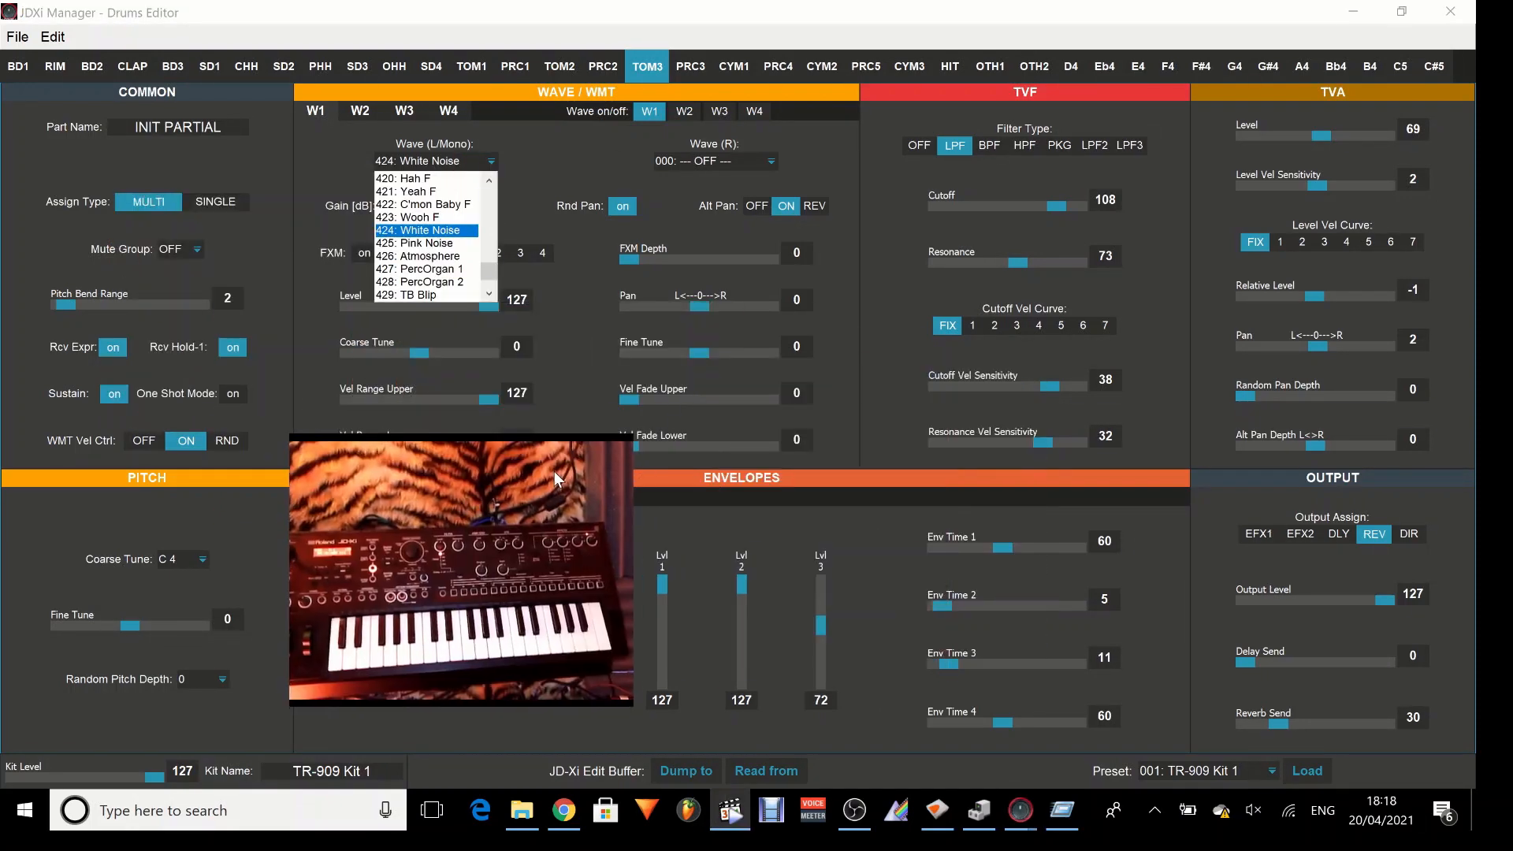
{"action": "left_click", "coordinate": [460, 269]}
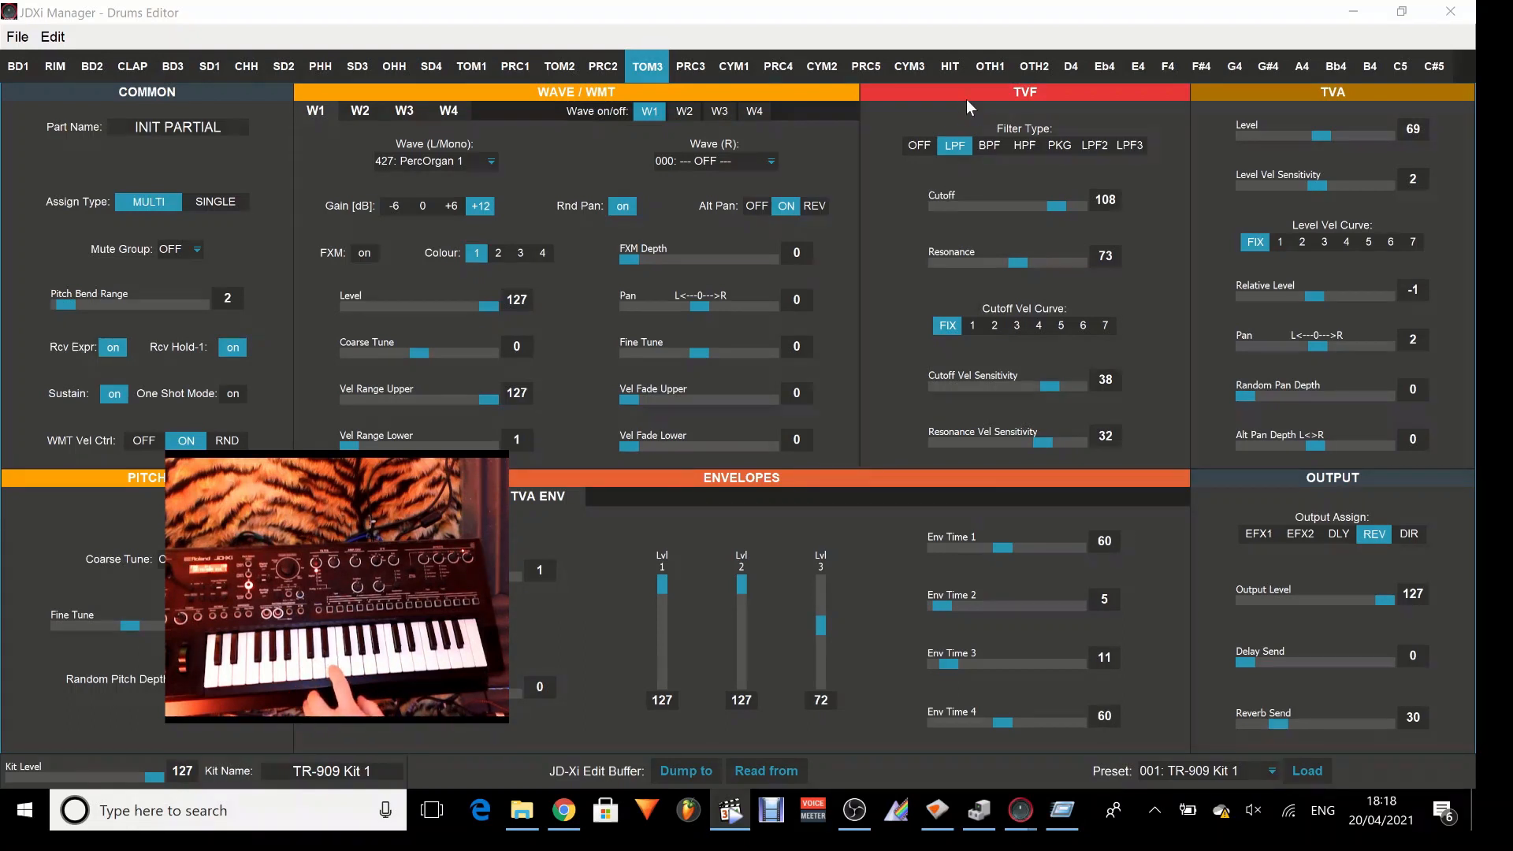
{"action": "left_click_drag", "start_coordinate": [329, 498], "coordinate": [1172, 373]}
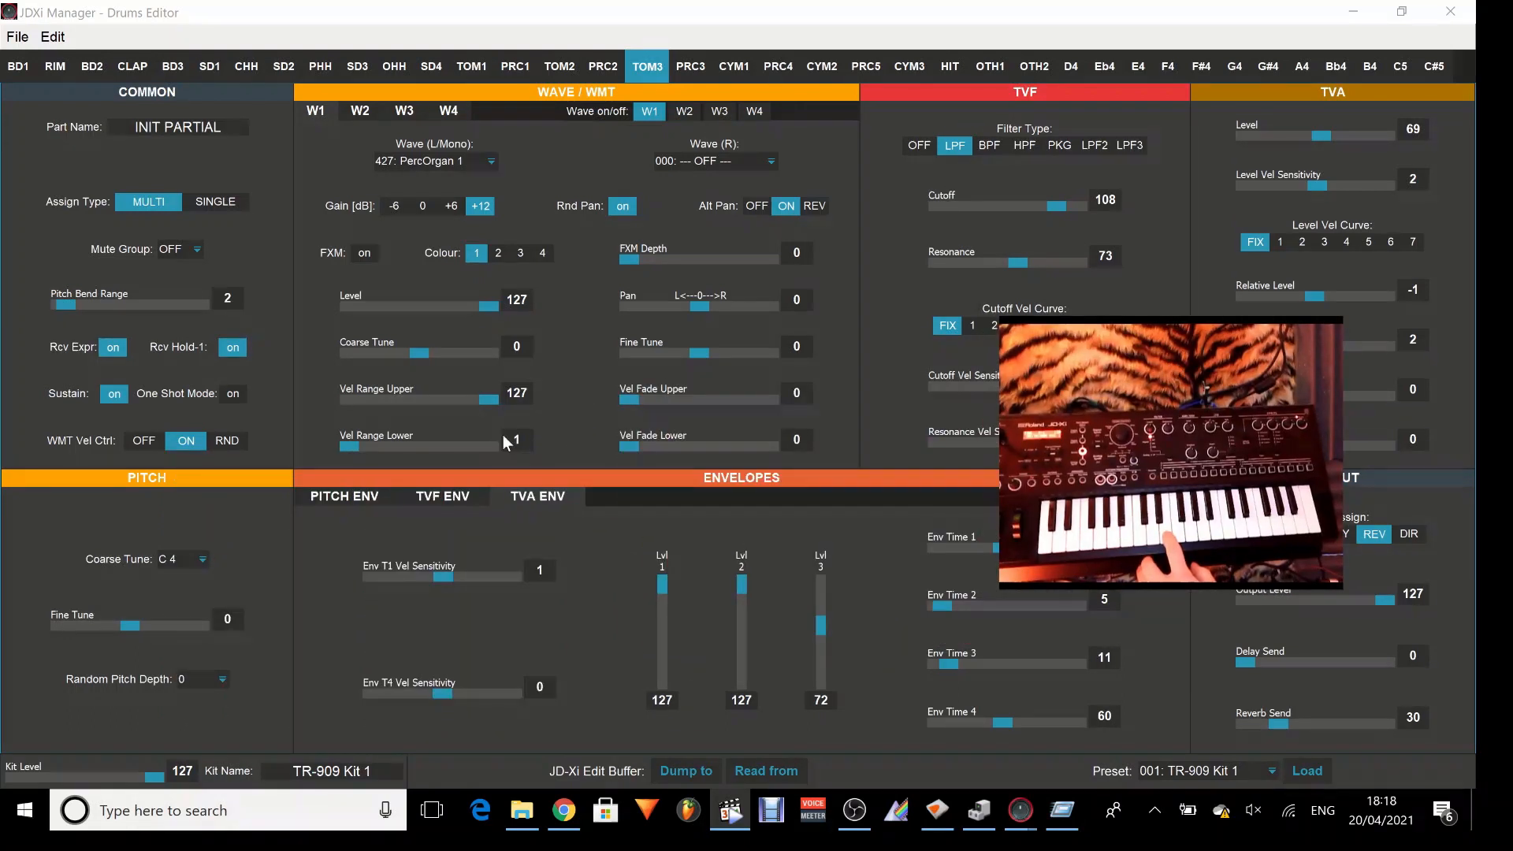
Set the TVF envelope's Env Depth to 47 and sweep the TVF Cutoff down to near its minimum.
{"action": "left_click", "coordinate": [428, 496]}
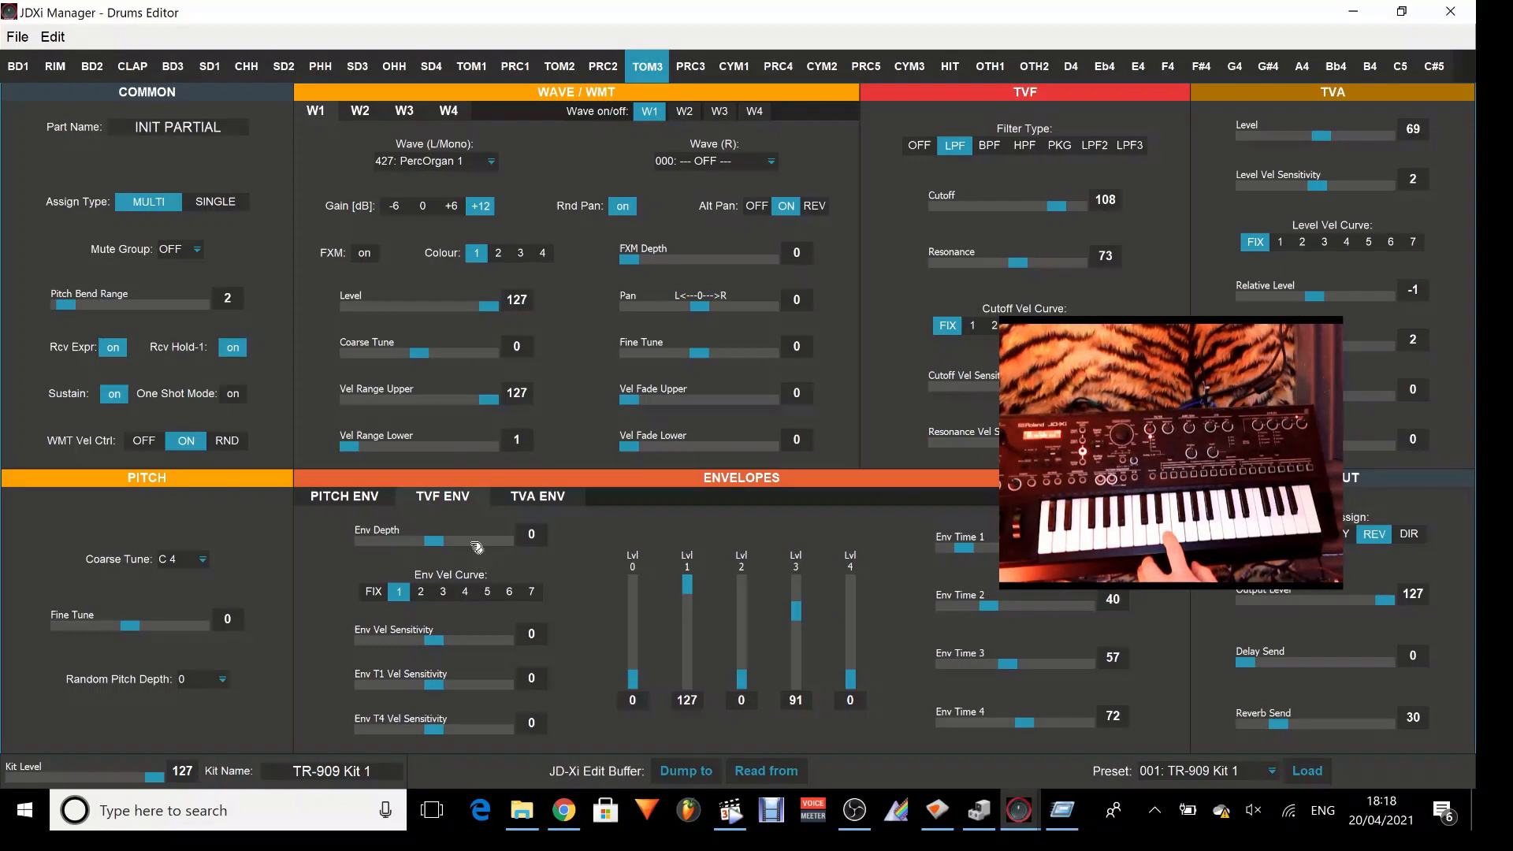
{"action": "left_click_drag", "start_coordinate": [433, 542], "coordinate": [486, 545]}
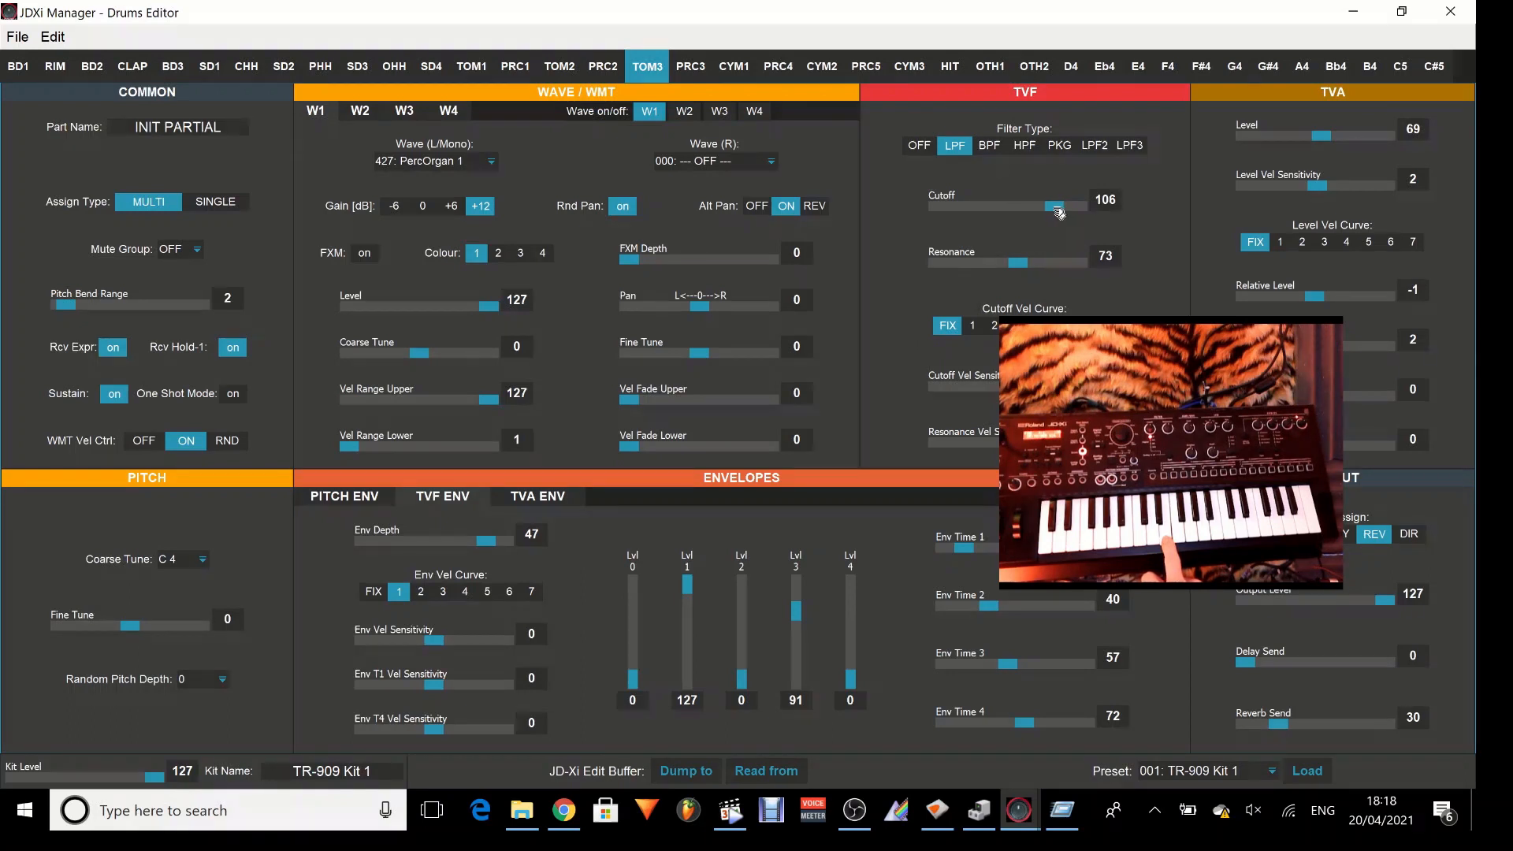
{"action": "left_click_drag", "start_coordinate": [1056, 206], "coordinate": [942, 209]}
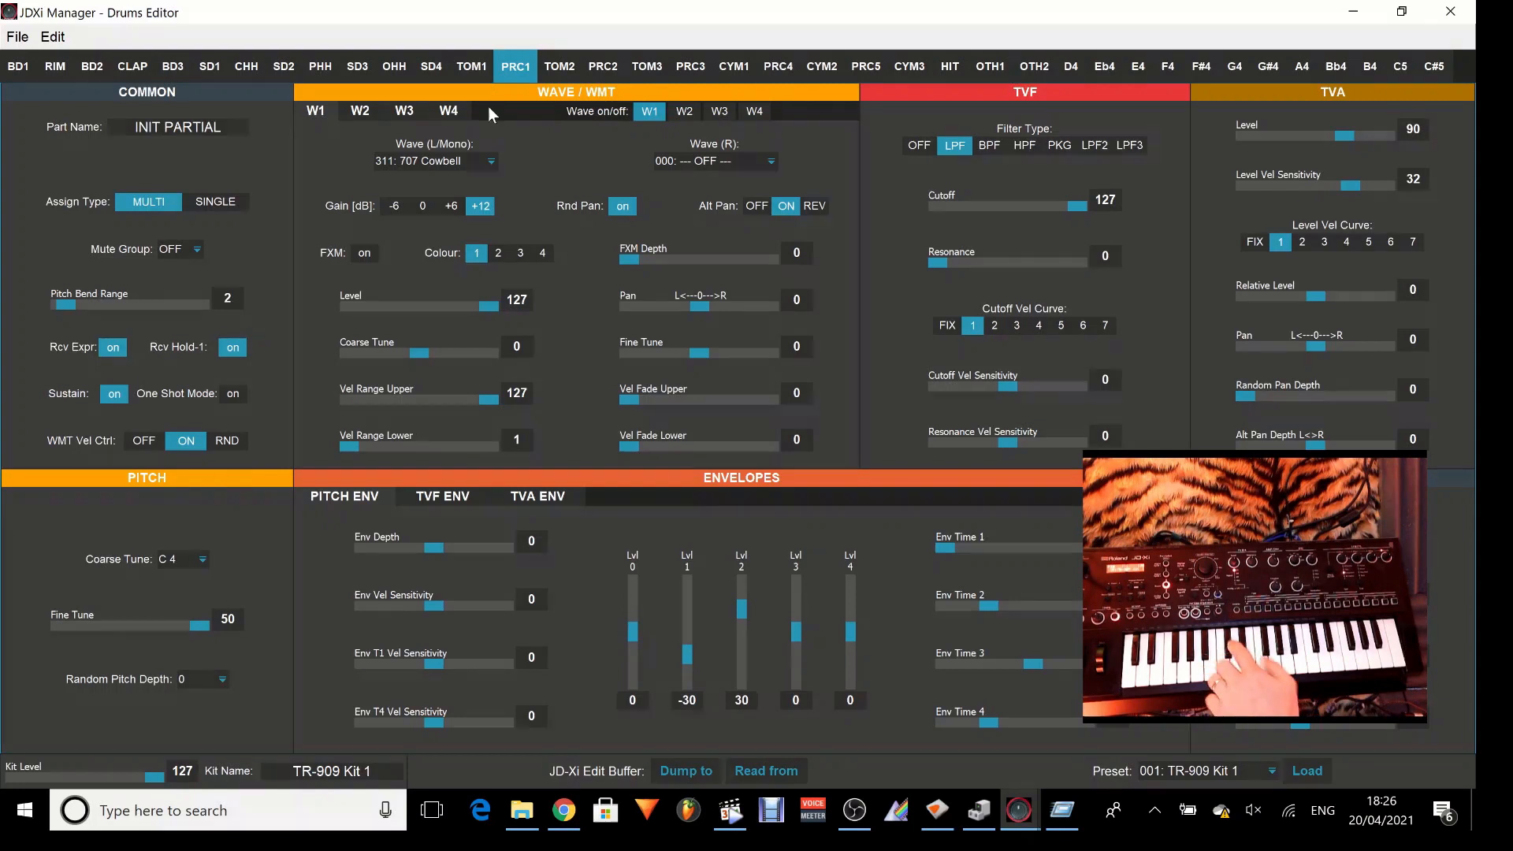
Try Coarse Tune values of C#4 and E 4 on the PRC1 partial, and return it to C 4.
{"action": "left_click", "coordinate": [197, 560]}
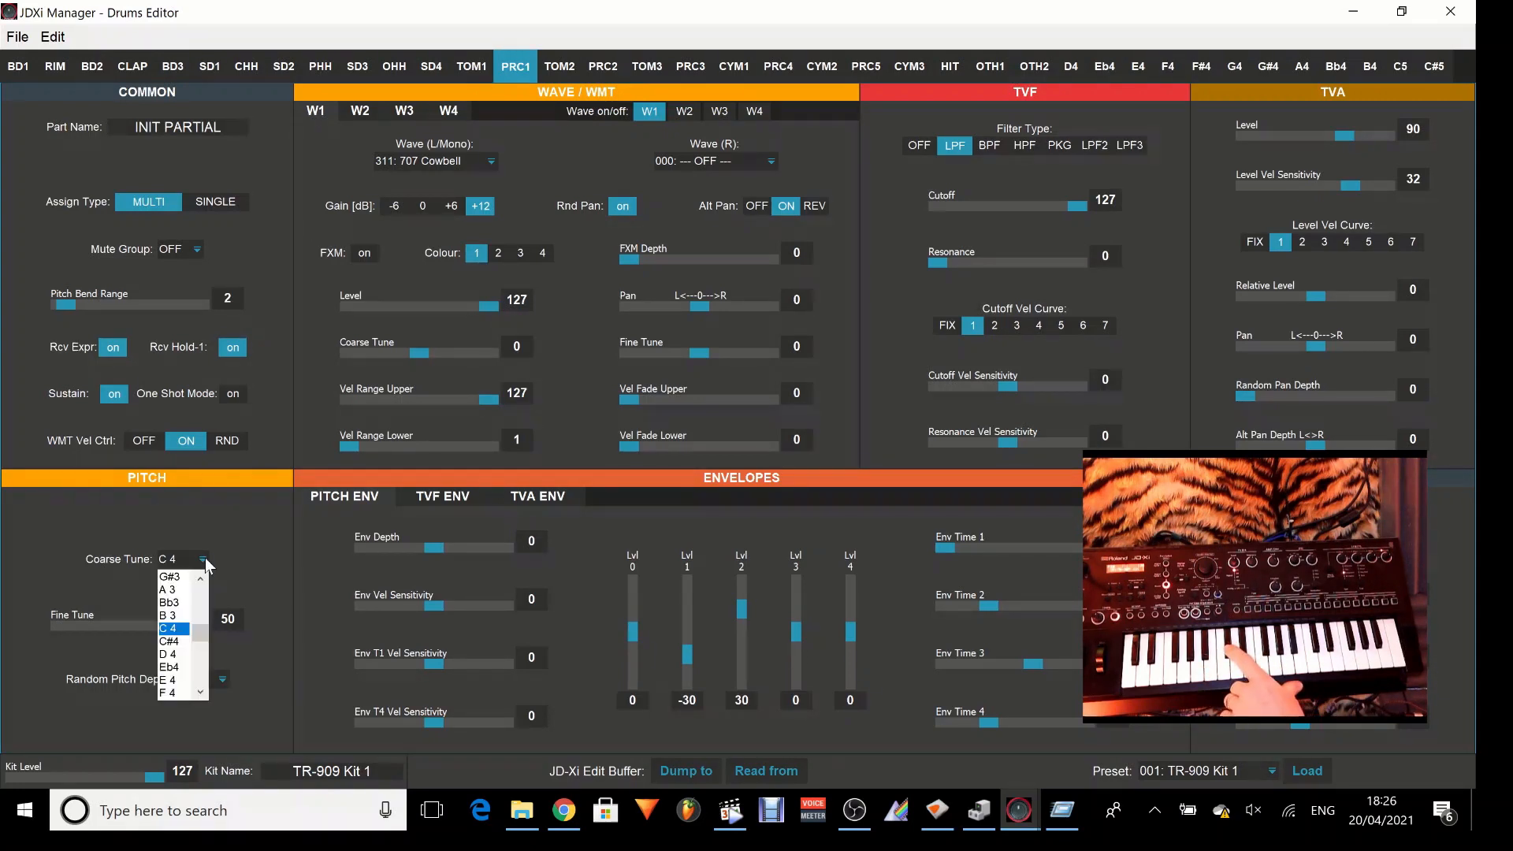
{"action": "left_click", "coordinate": [173, 642]}
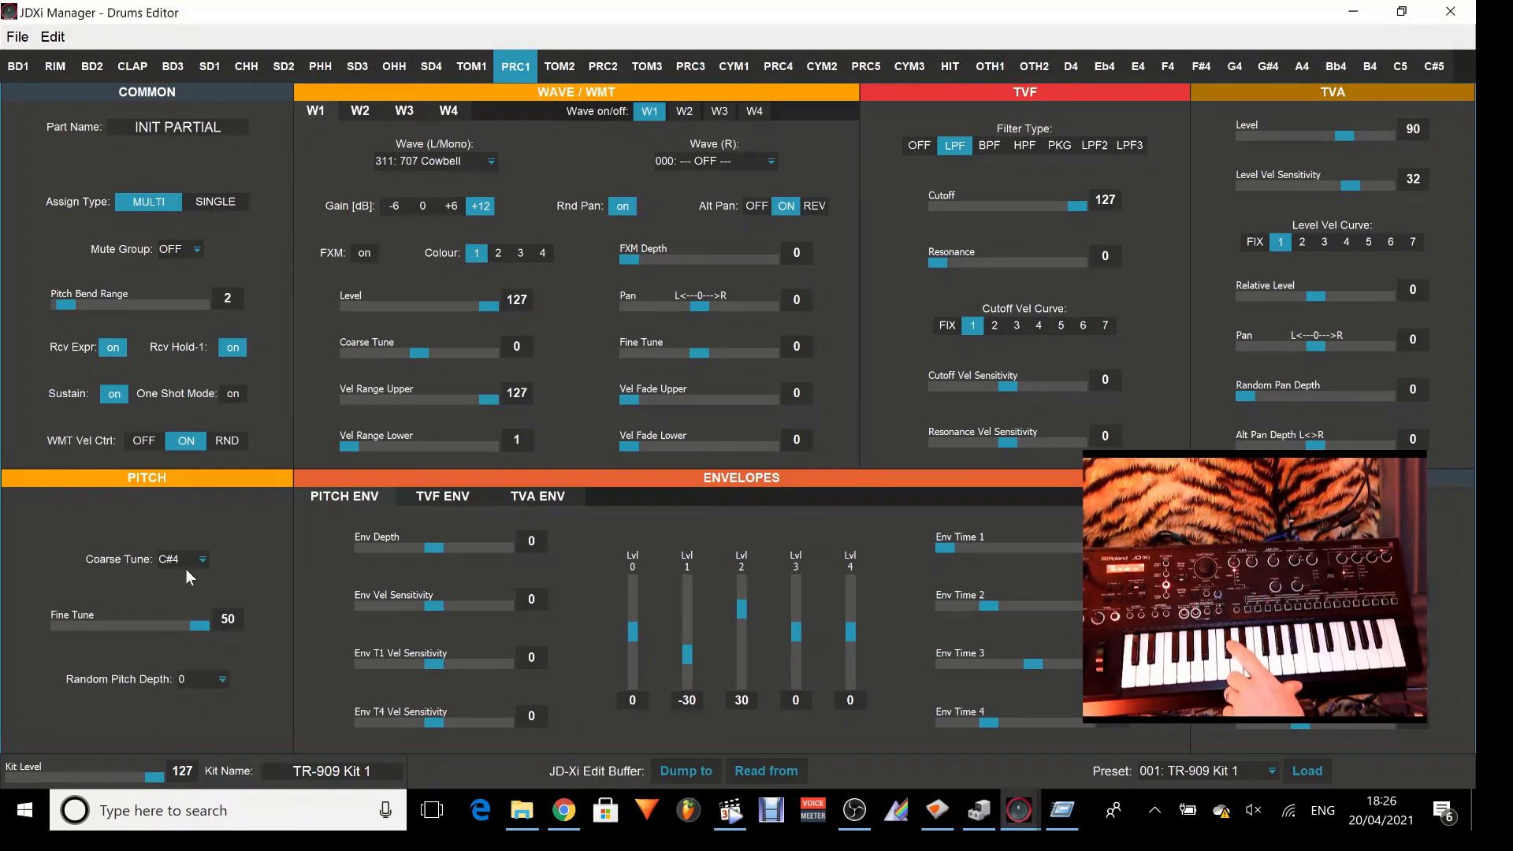
{"action": "left_click", "coordinate": [193, 558]}
{"action": "left_click", "coordinate": [176, 670]}
{"action": "left_click", "coordinate": [203, 559]}
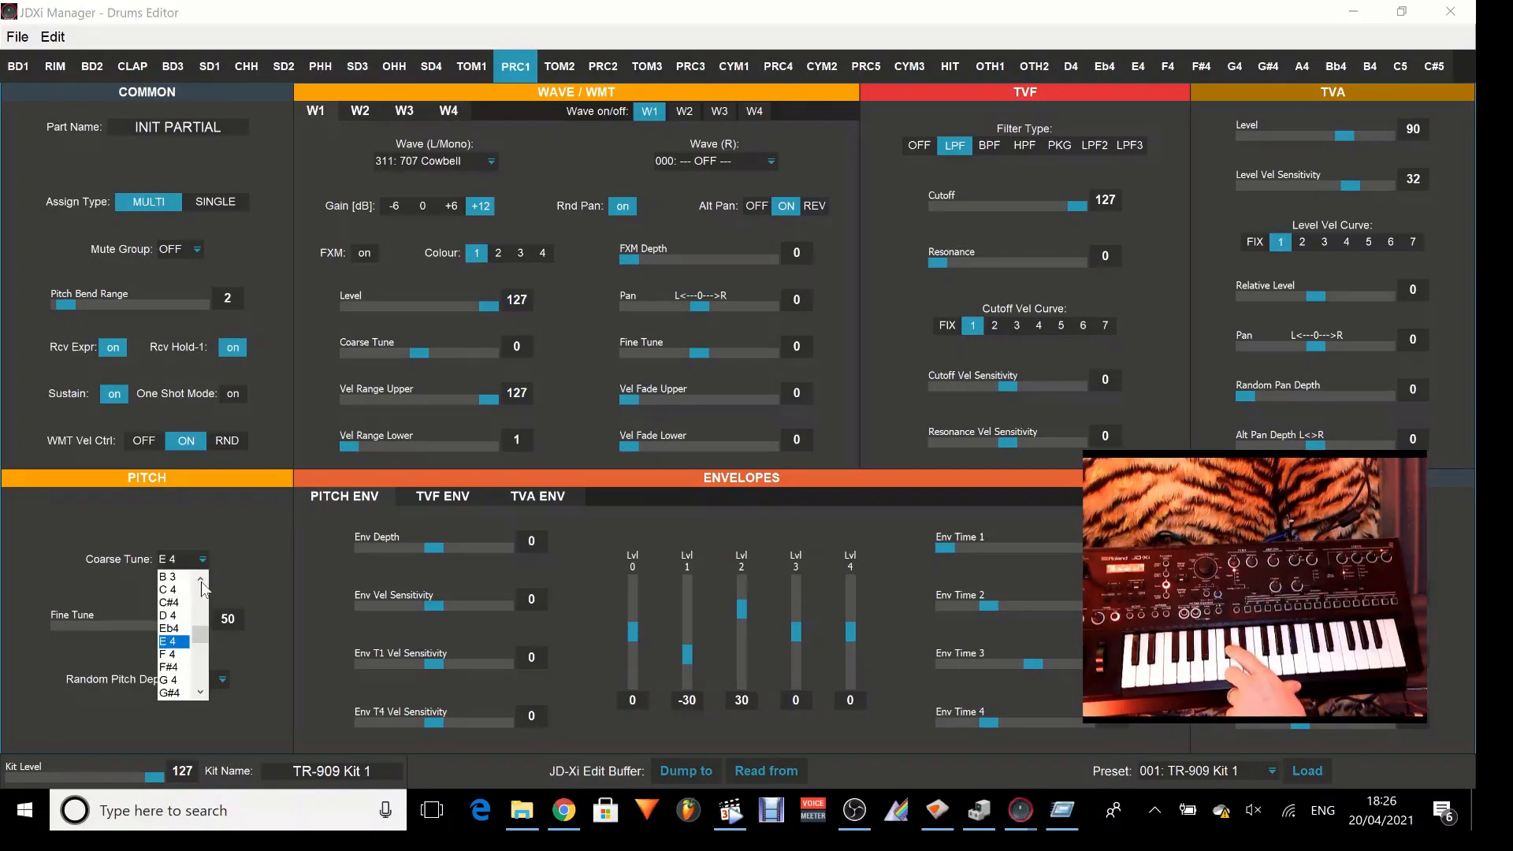
{"action": "scroll", "coordinate": [203, 587], "scroll_direction": "up", "scroll_amount": 1}
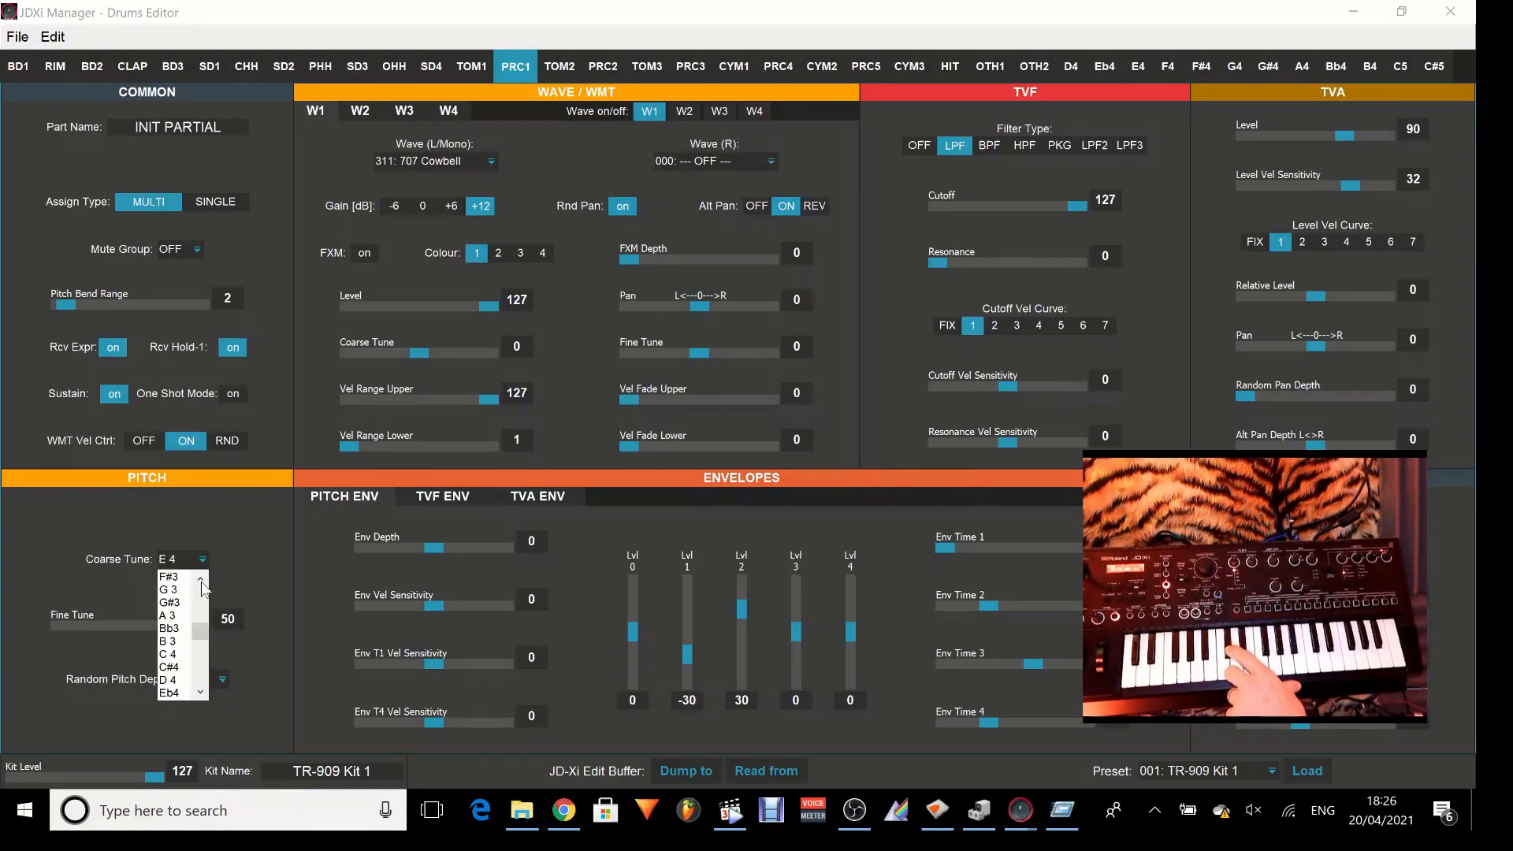
{"action": "left_click", "coordinate": [172, 655]}
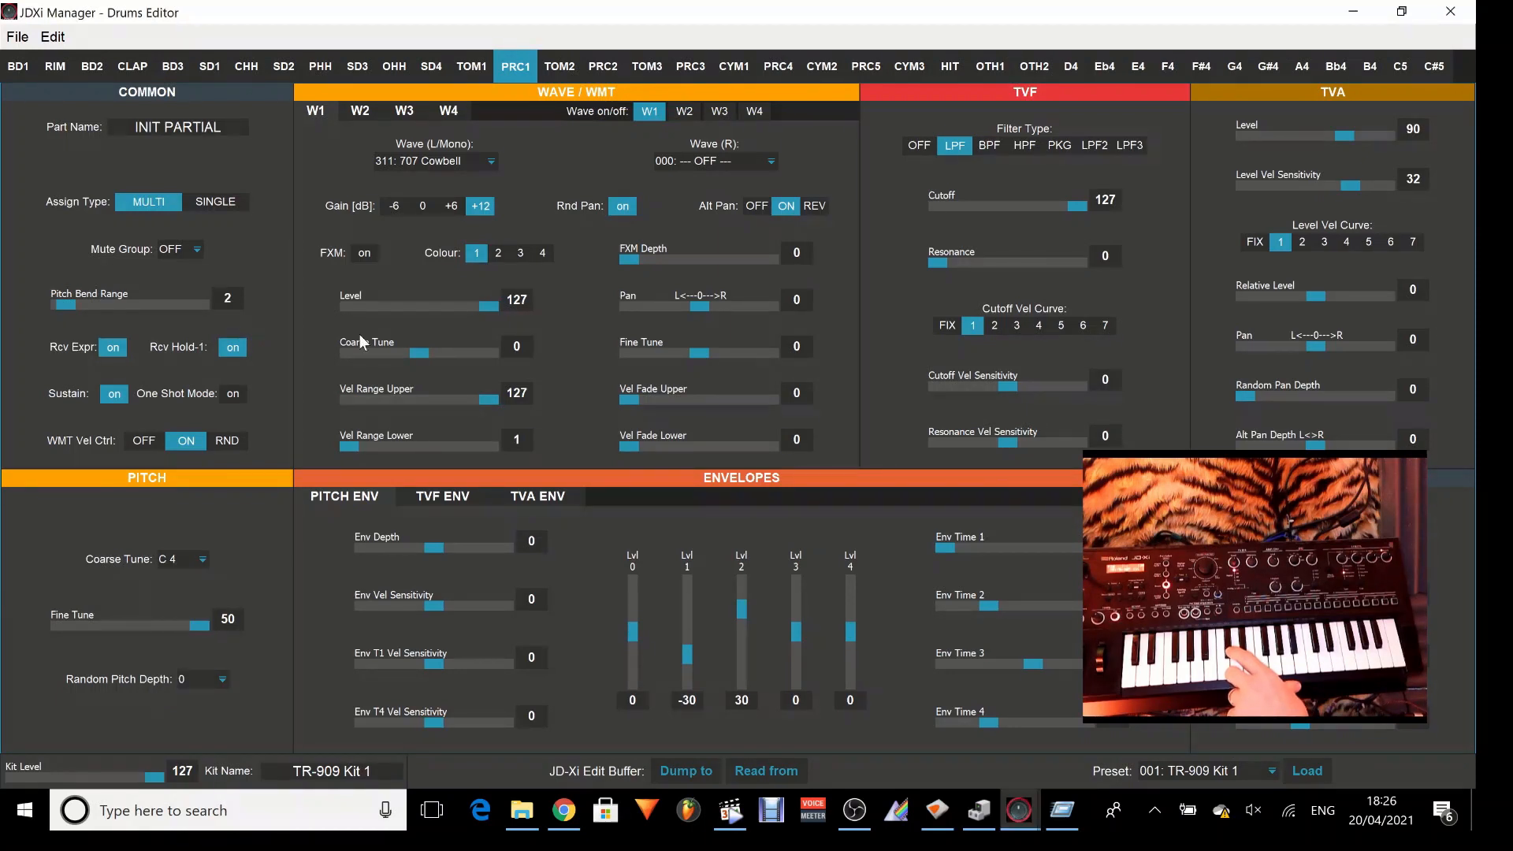
Compare the W1 and W2 settings with the Coarse Tune at C#4, and set the Coarse Tune back to C 4.
{"action": "left_click", "coordinate": [361, 113]}
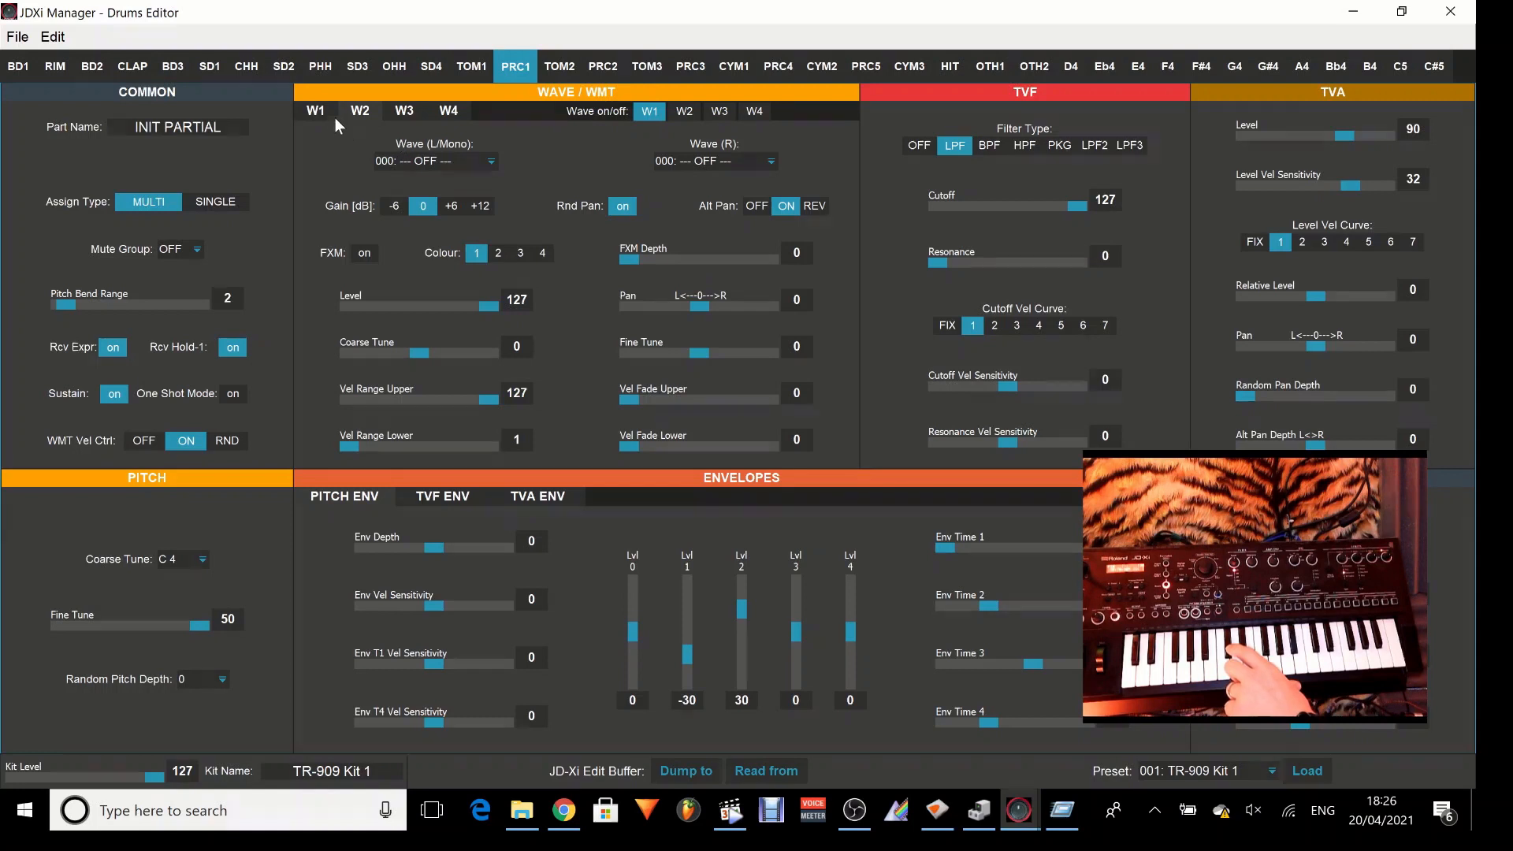
{"action": "left_click", "coordinate": [201, 560]}
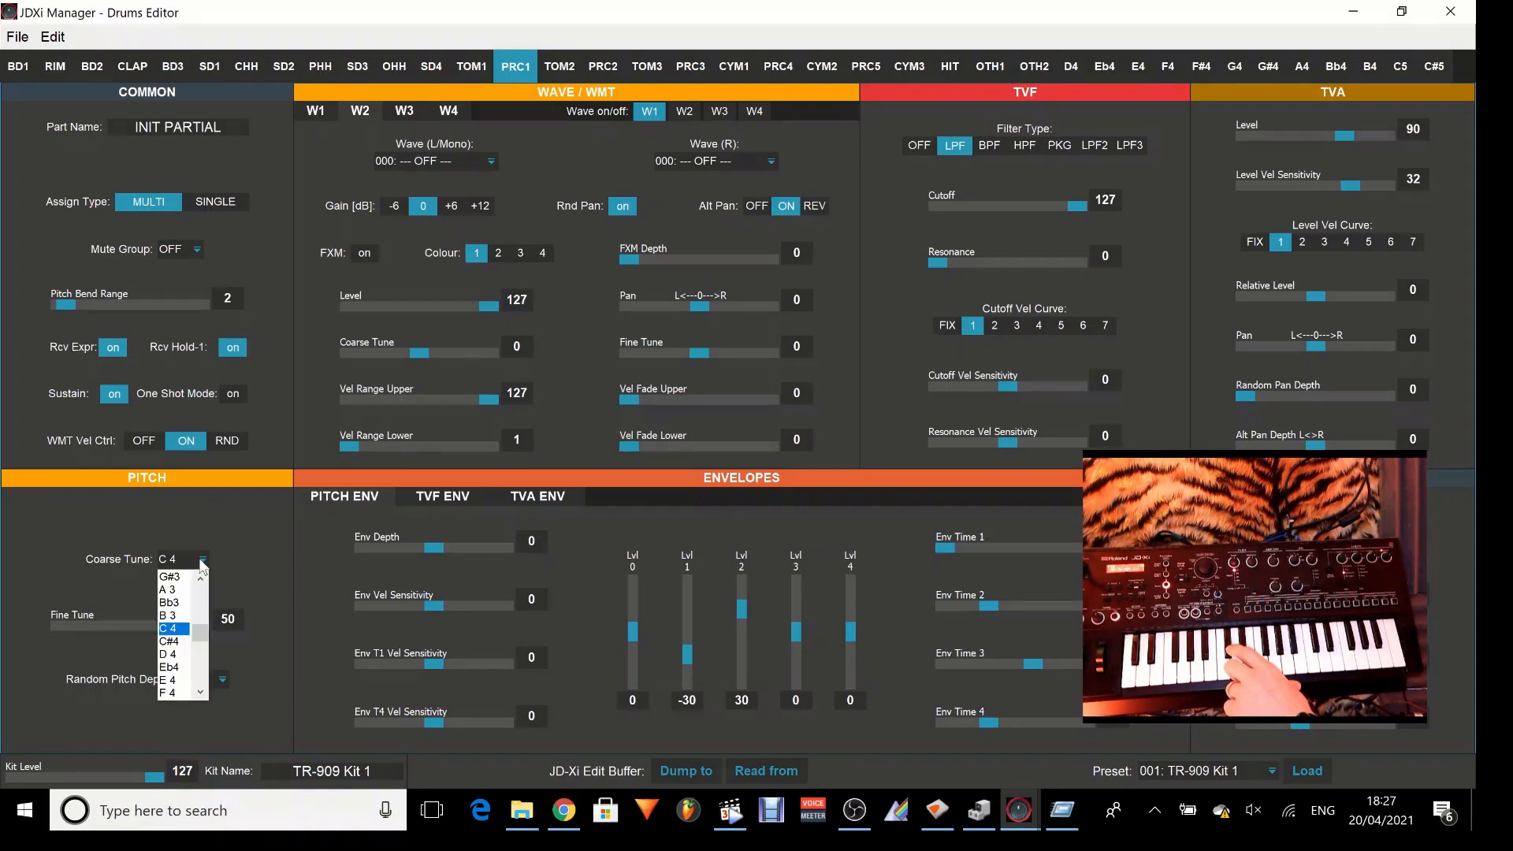
{"action": "left_click", "coordinate": [179, 642]}
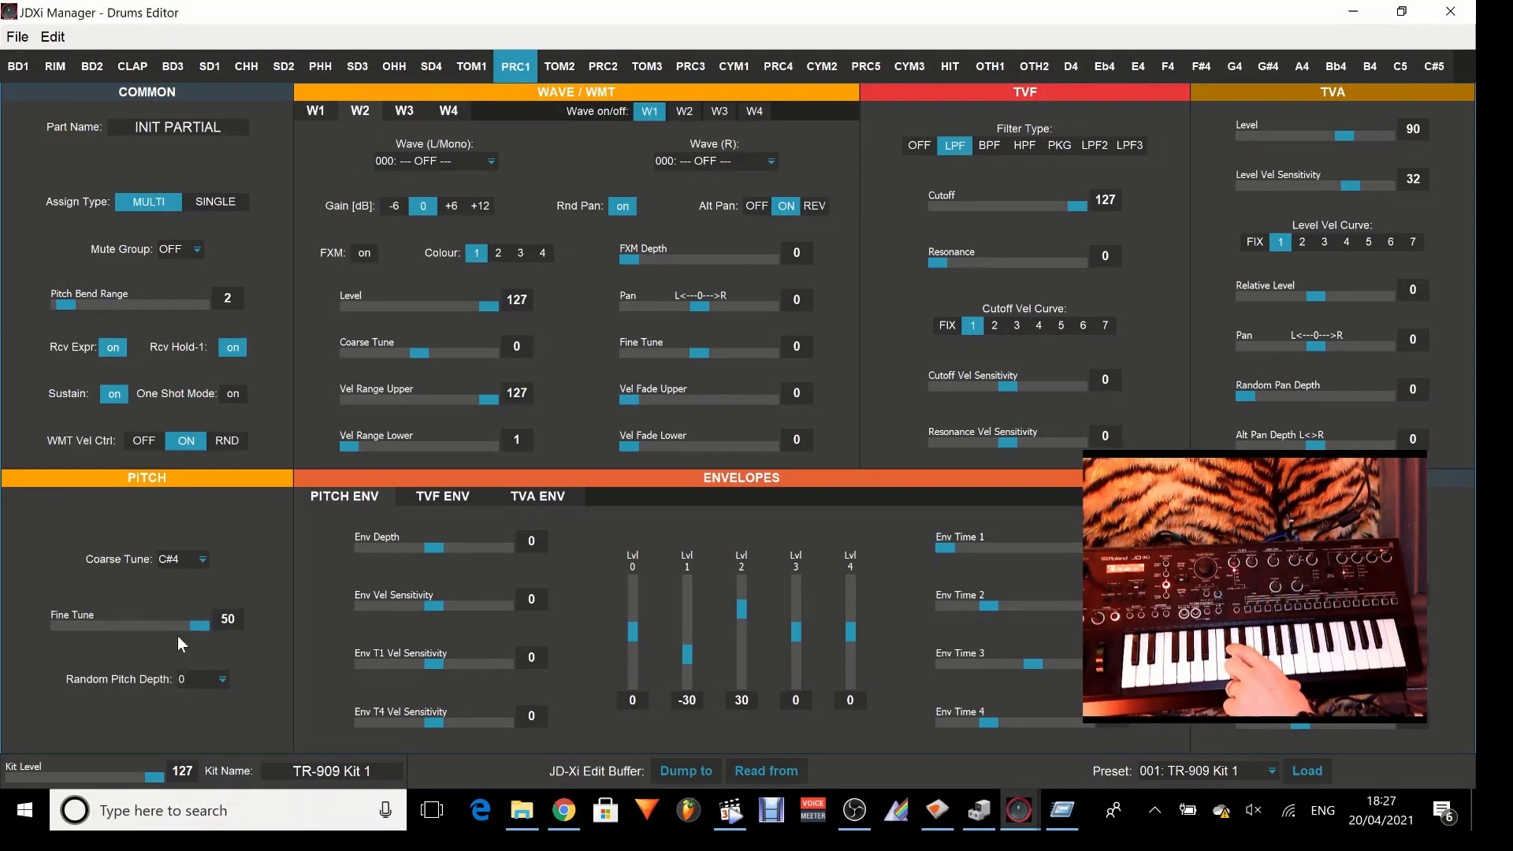
{"action": "left_click", "coordinate": [328, 112]}
{"action": "left_click", "coordinate": [359, 117]}
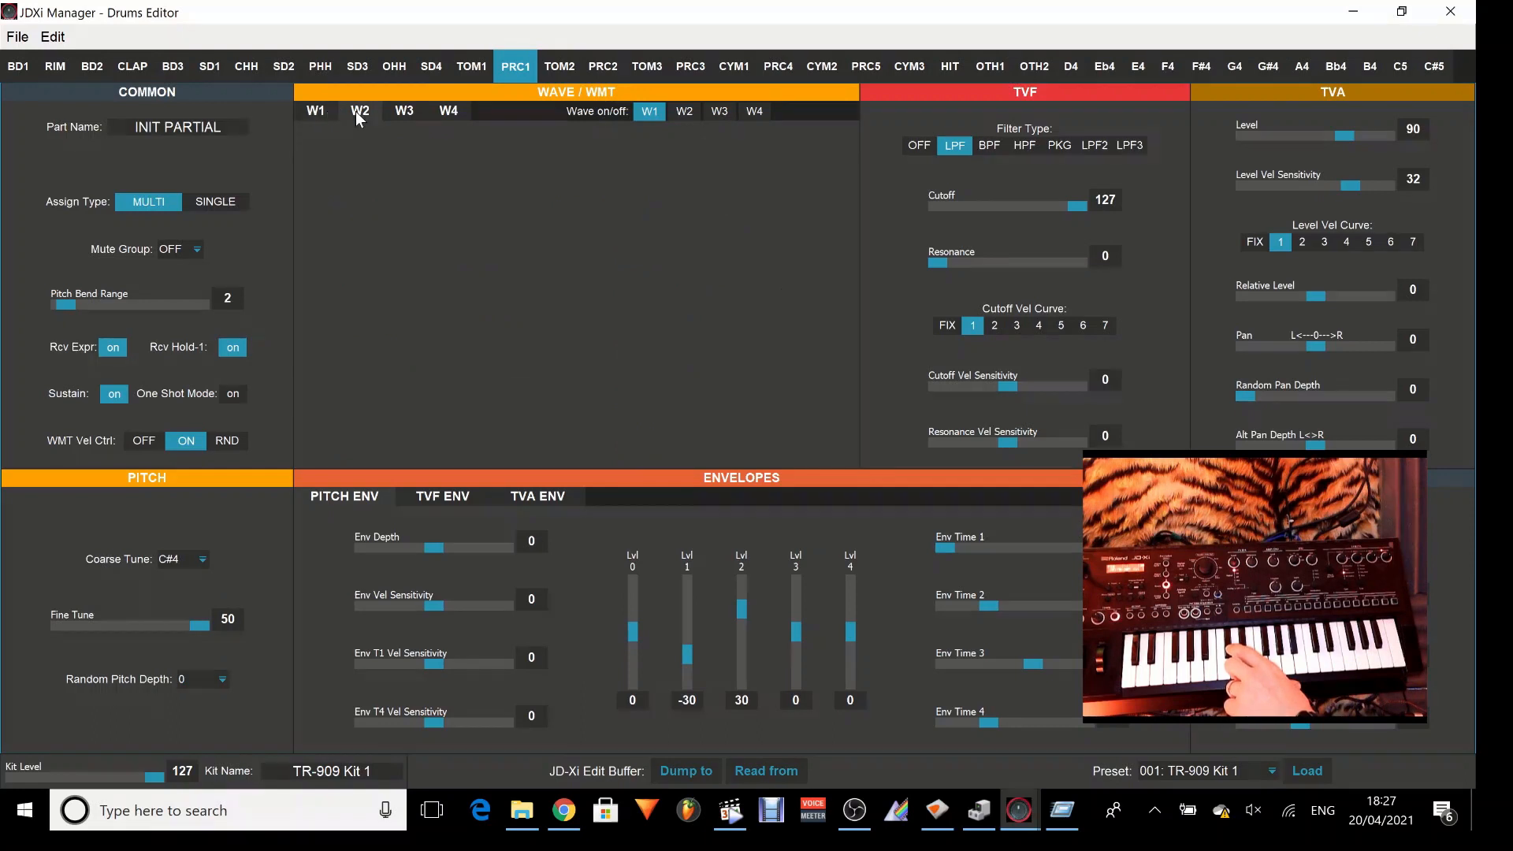
{"action": "left_click", "coordinate": [325, 111]}
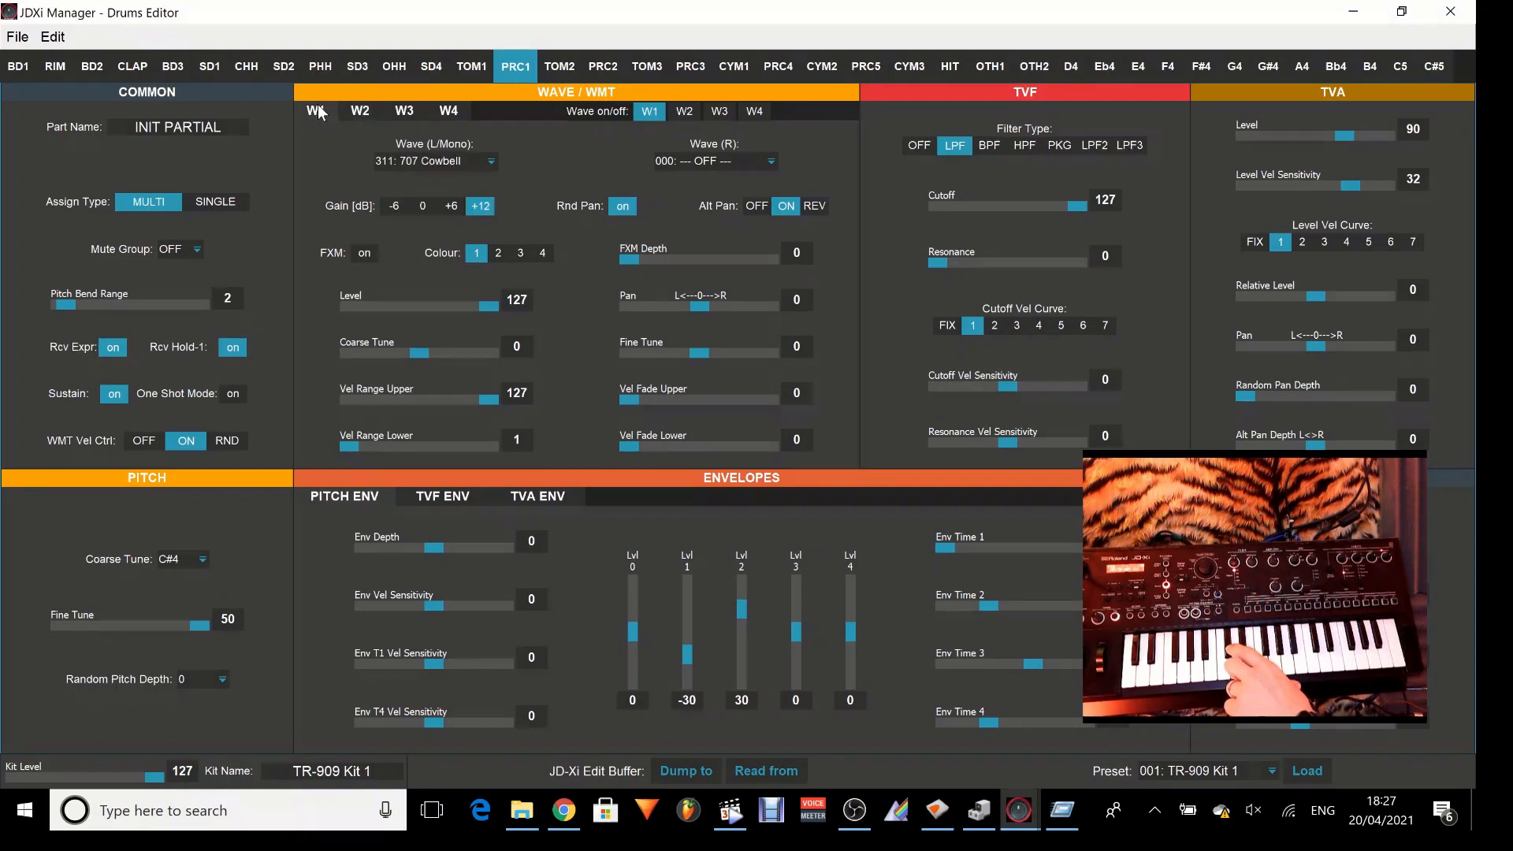
{"action": "left_click", "coordinate": [202, 560]}
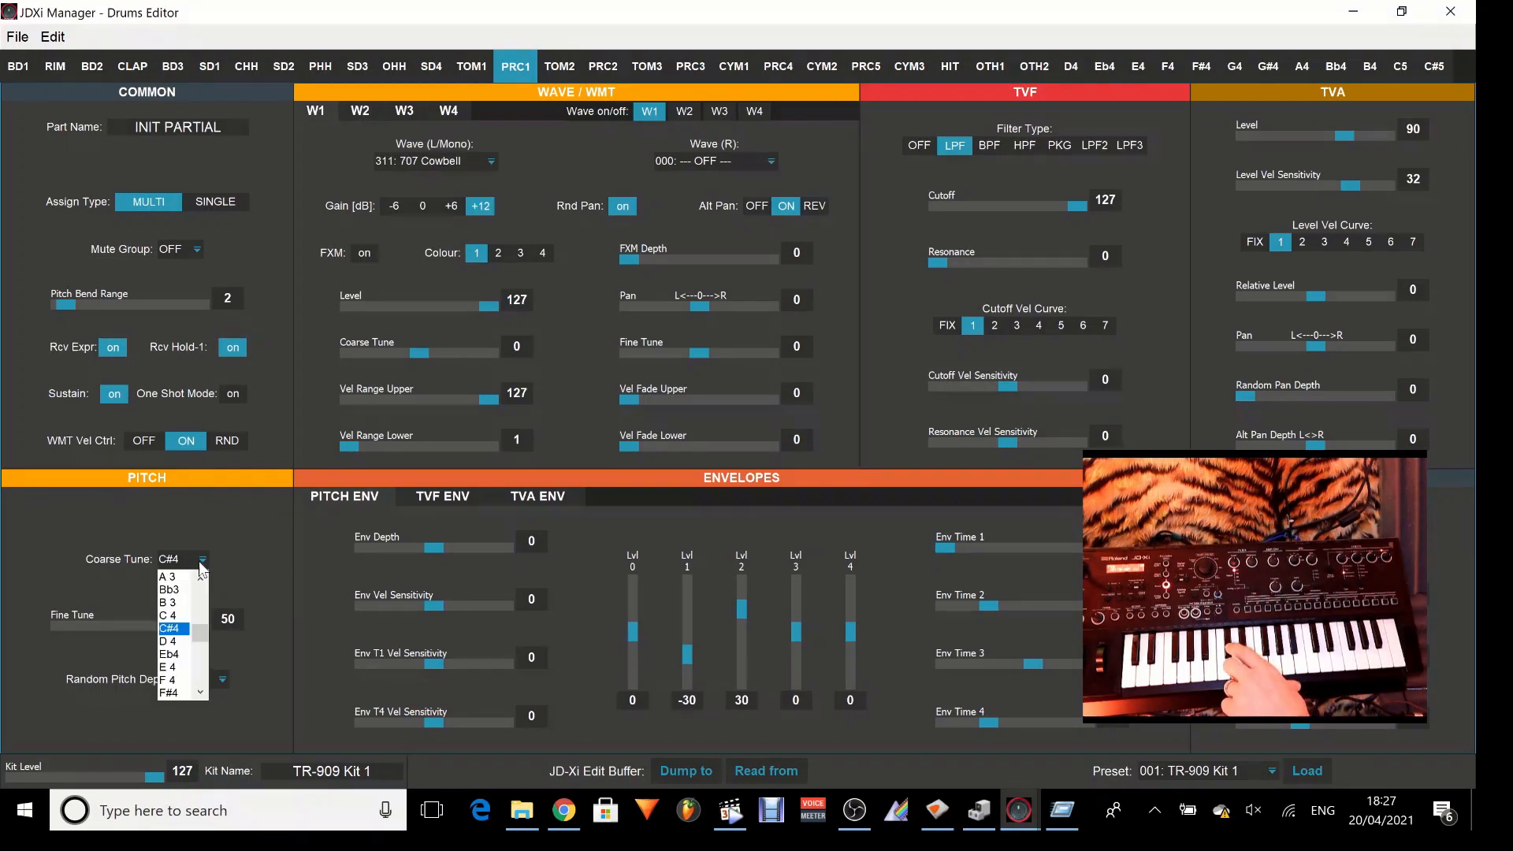
{"action": "left_click", "coordinate": [189, 615]}
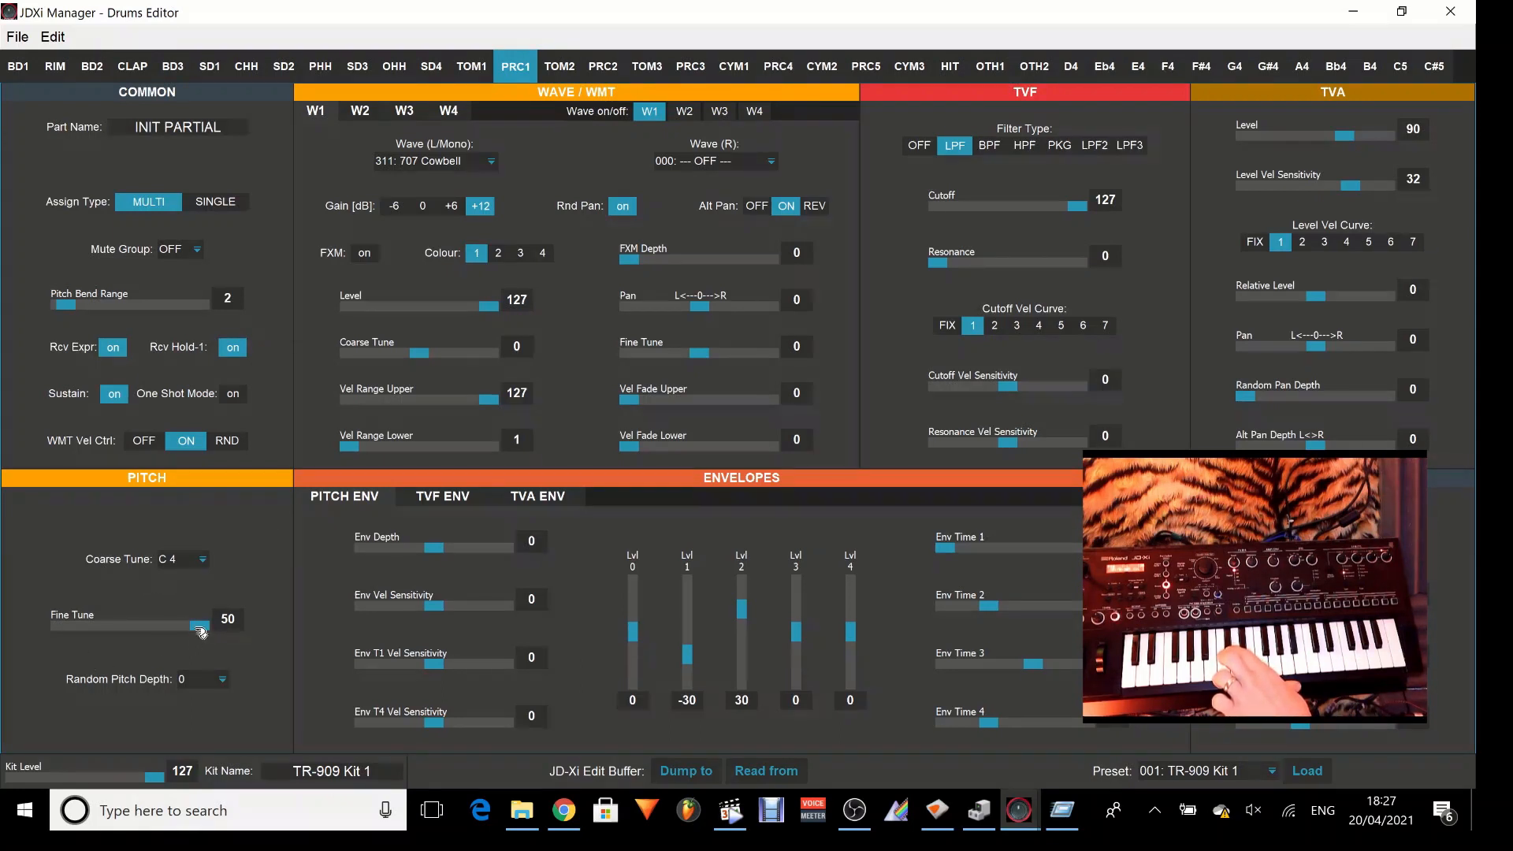
Set PRC1's Fine Tune to 0, and its Random Pitch Depth to 4 and after that to 1100.
{"action": "left_click_drag", "start_coordinate": [201, 630], "coordinate": [131, 636]}
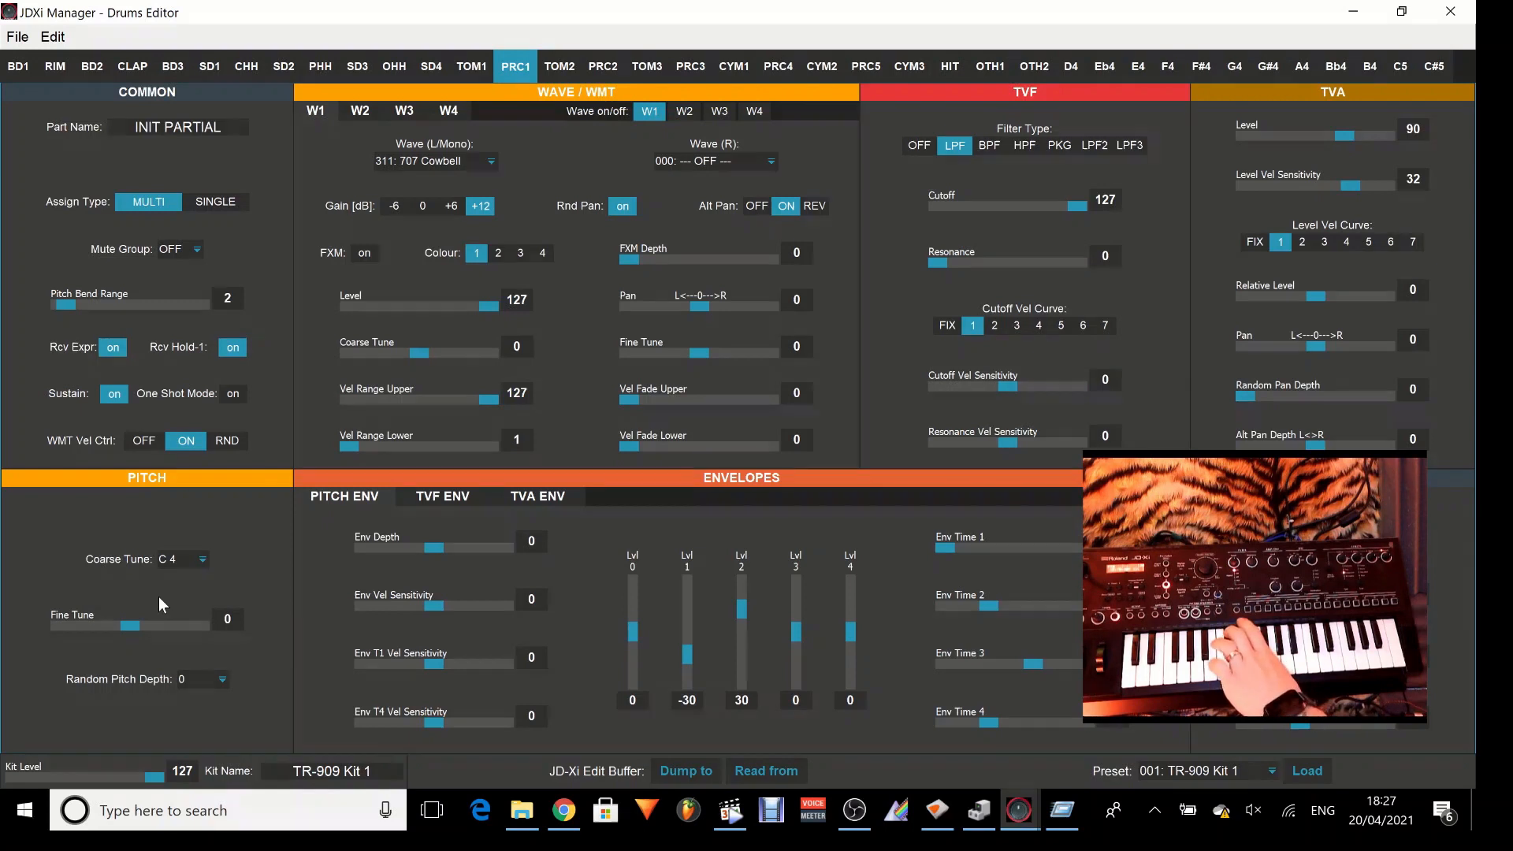
{"action": "left_click", "coordinate": [214, 678]}
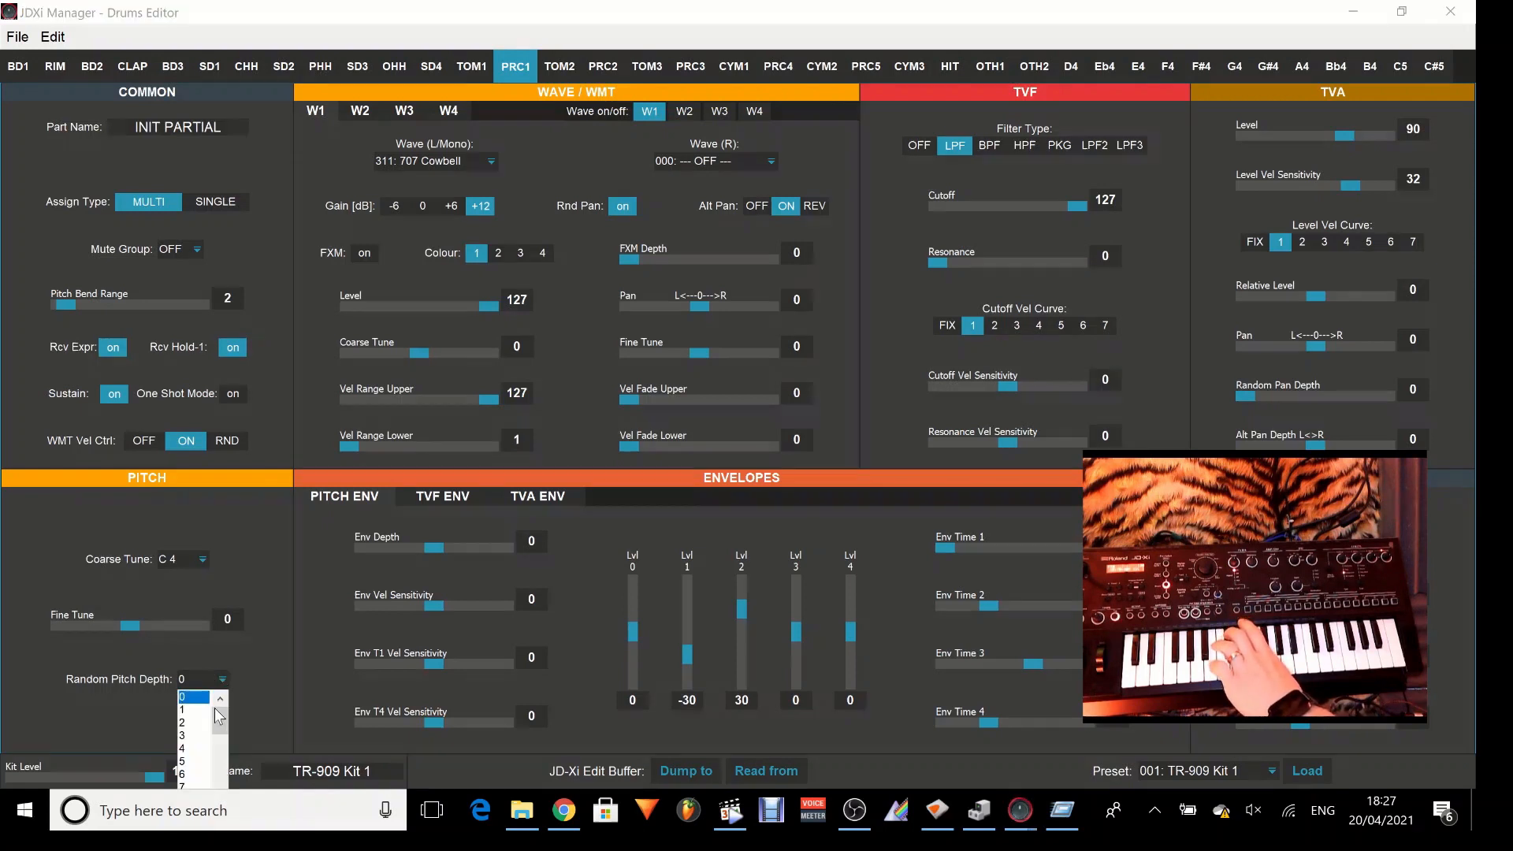
{"action": "left_click", "coordinate": [192, 748]}
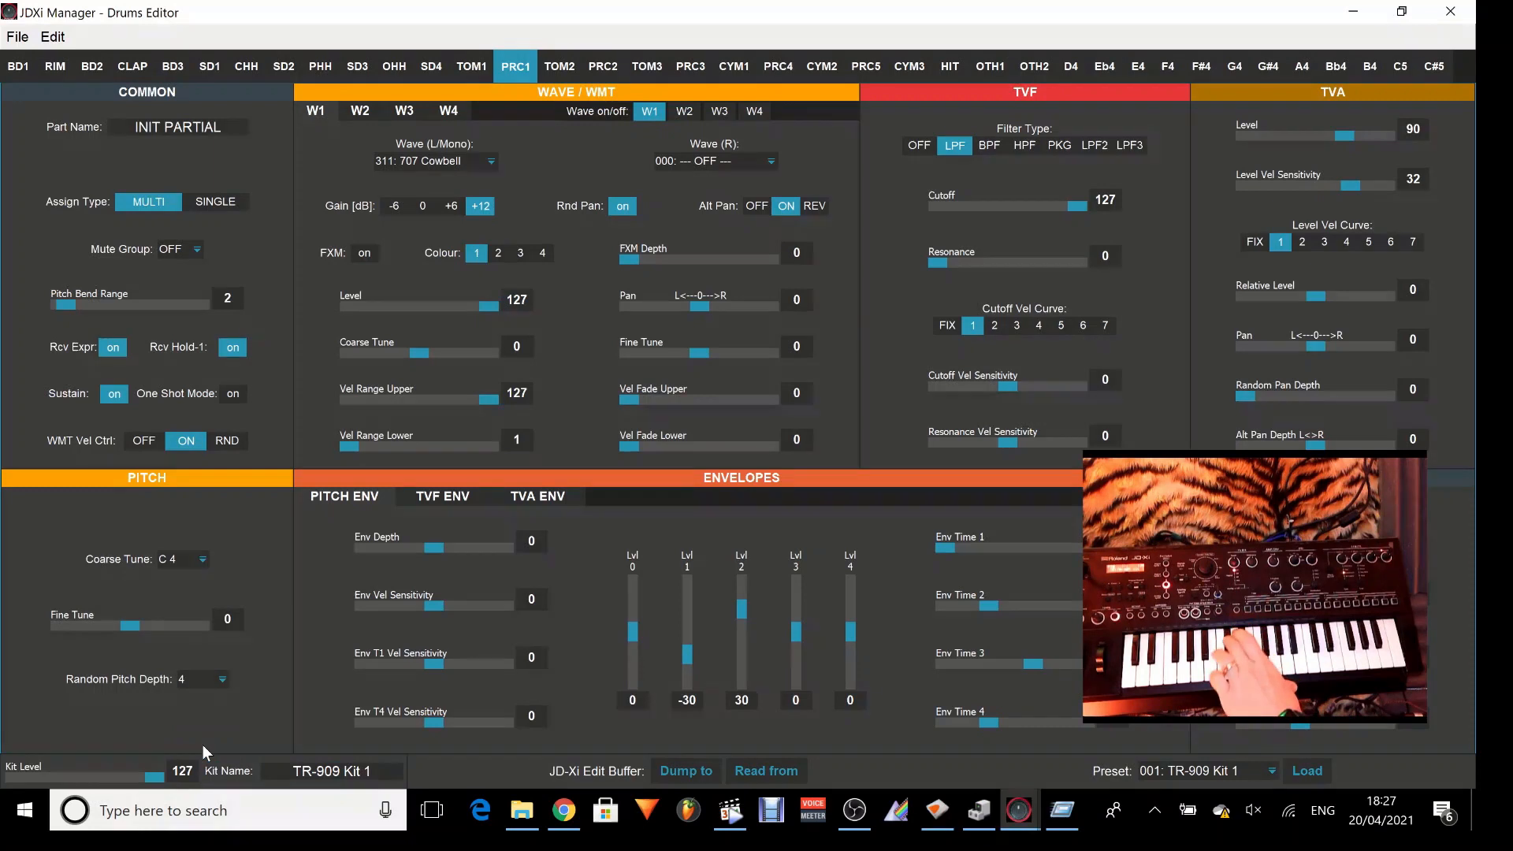
{"action": "left_click", "coordinate": [218, 684]}
{"action": "left_click_drag", "start_coordinate": [221, 716], "coordinate": [210, 811]}
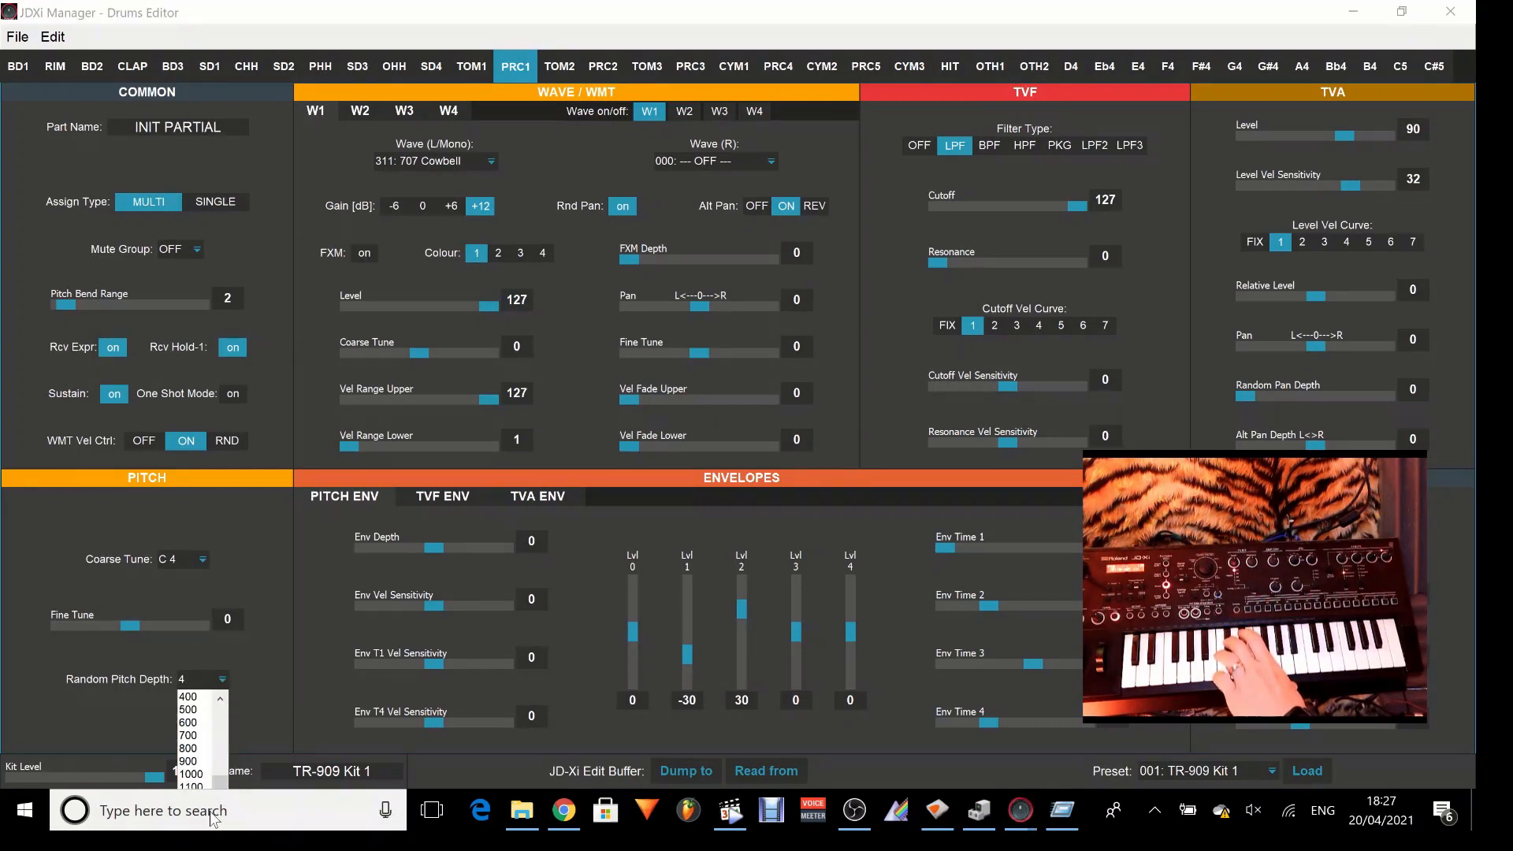
{"action": "left_click", "coordinate": [190, 786]}
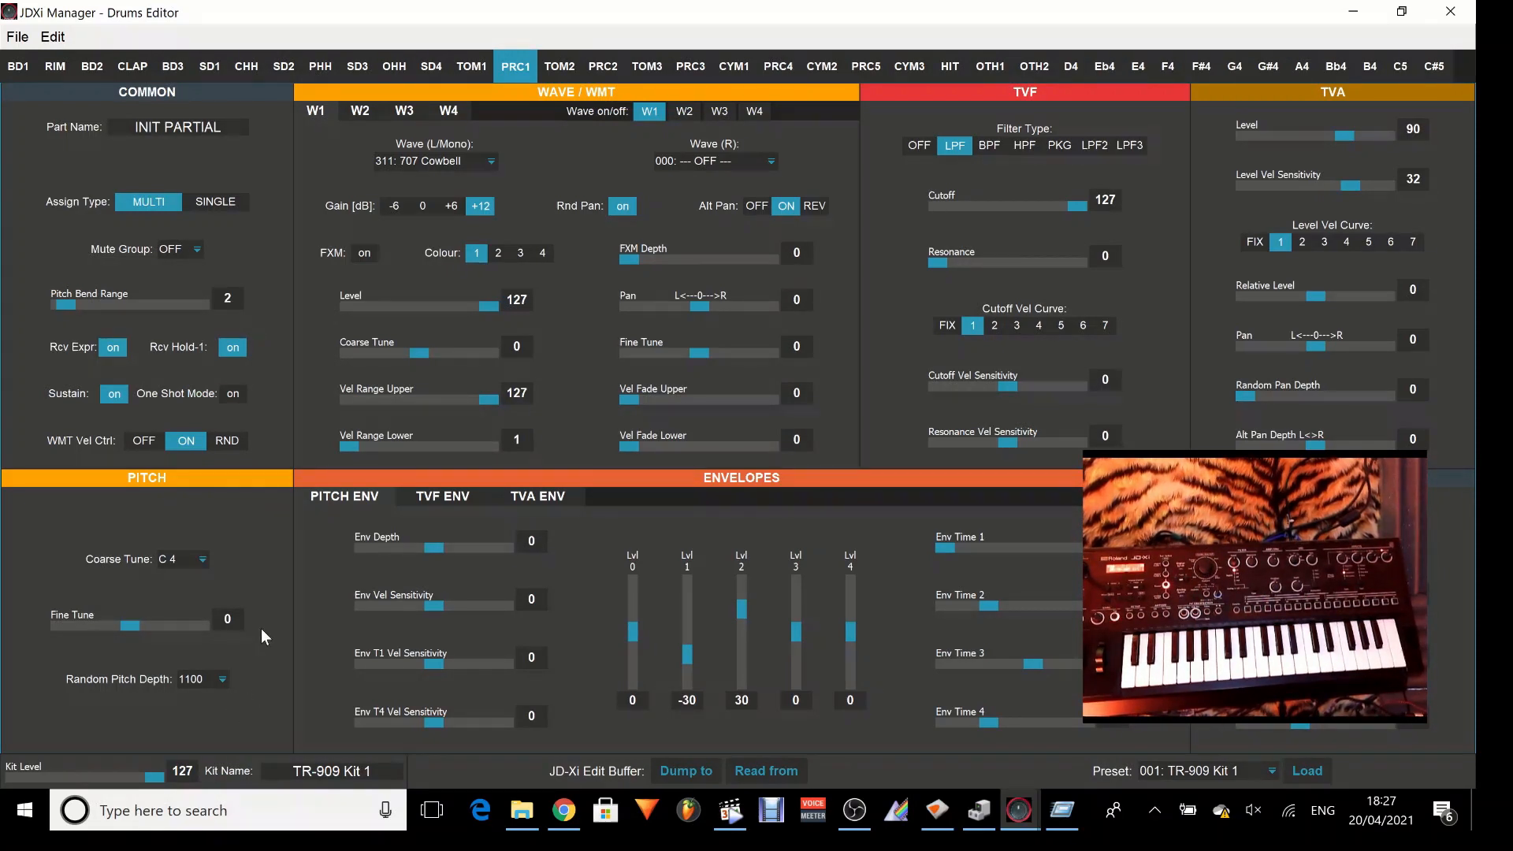
Set the Coarse Tune back to C 4 and look over the Wave (L/Mono) choices of W1.
{"action": "left_click", "coordinate": [205, 560]}
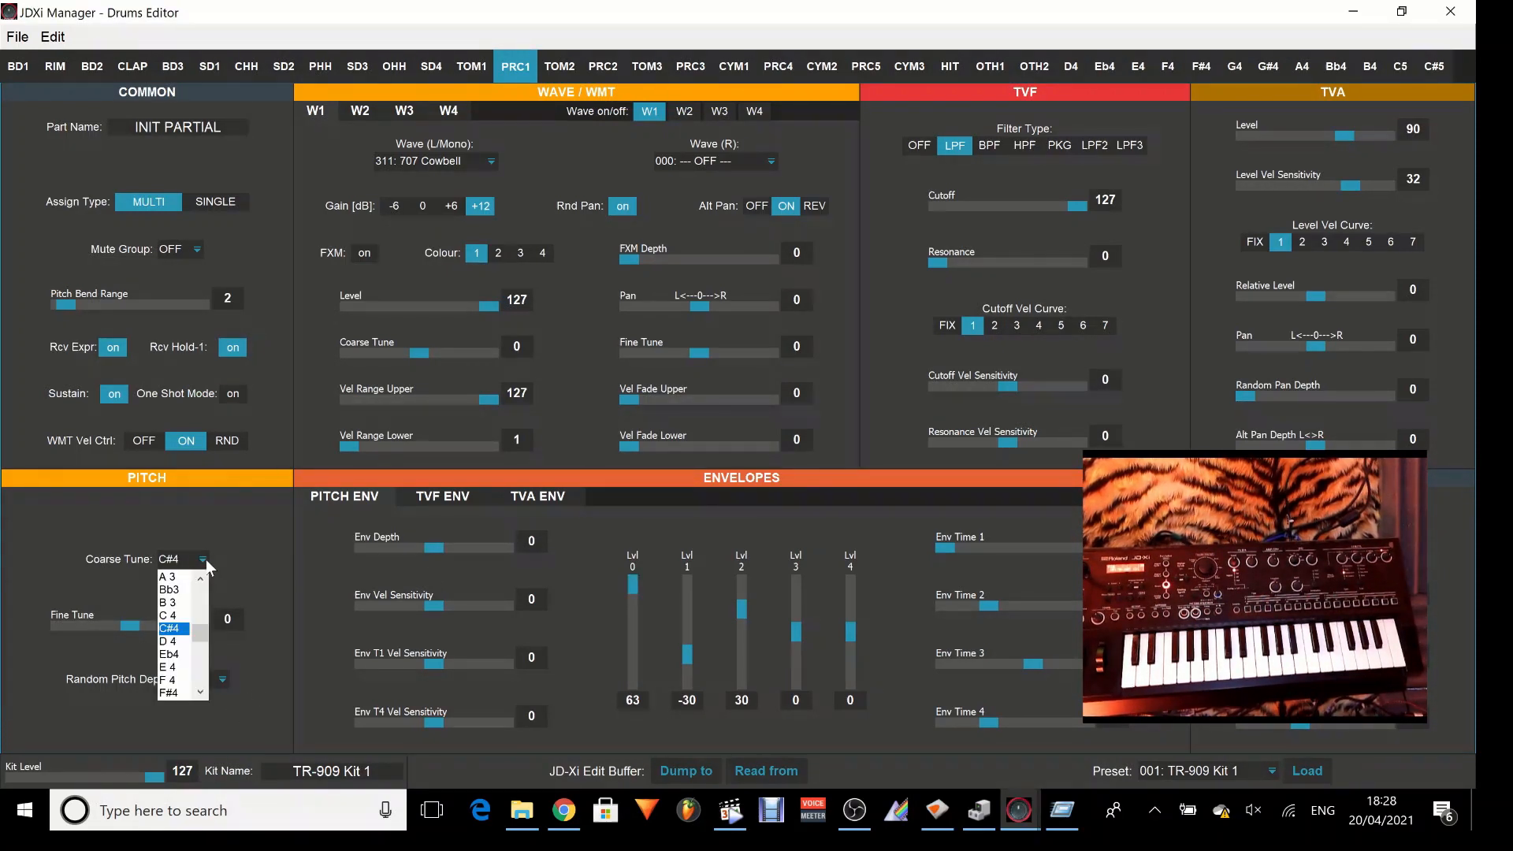
{"action": "left_click", "coordinate": [182, 617]}
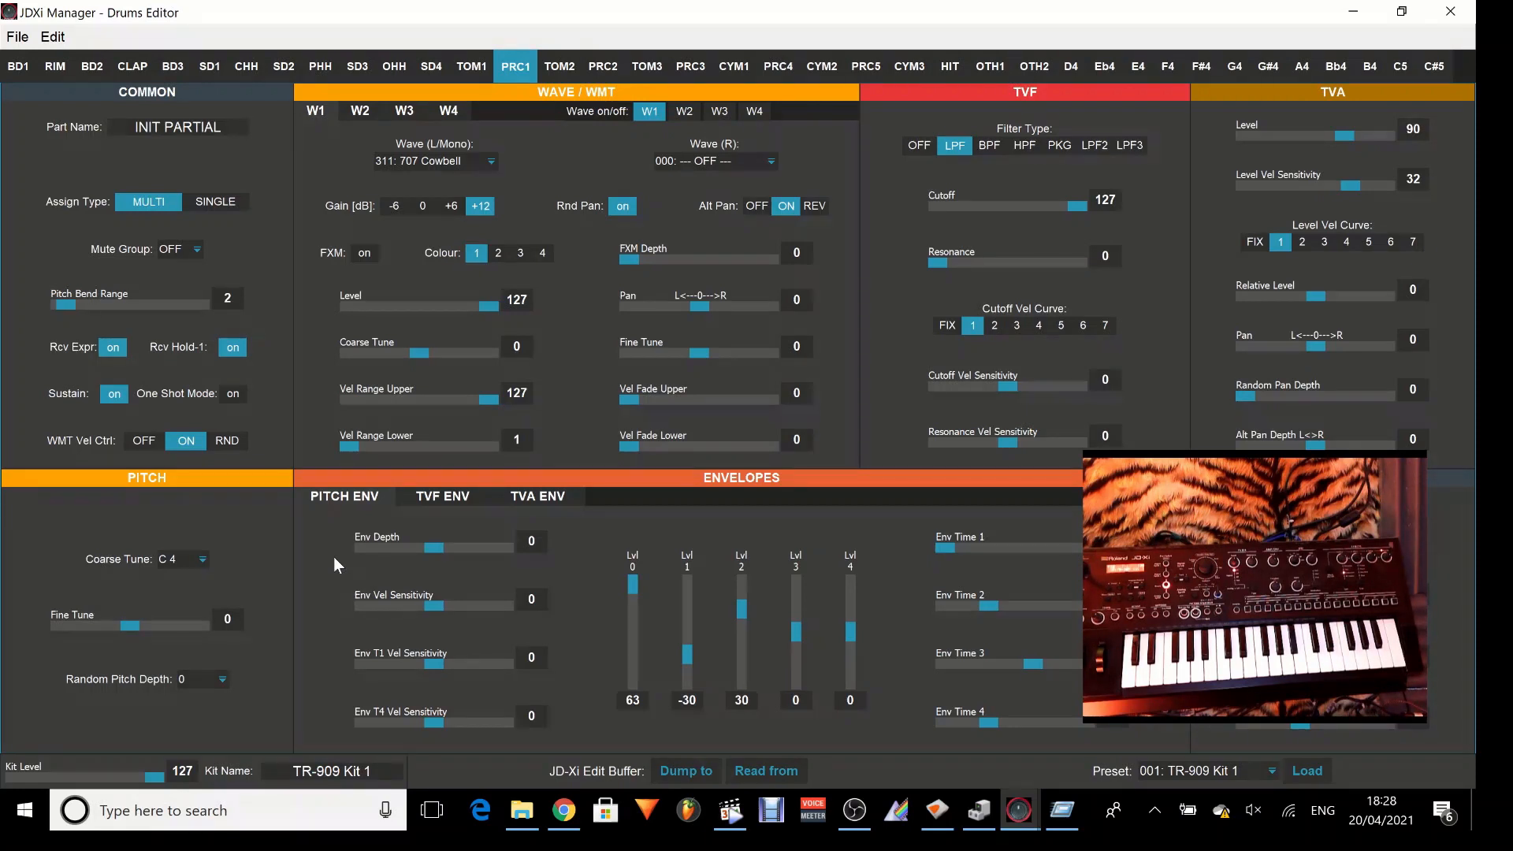
{"action": "left_click", "coordinate": [486, 165]}
{"action": "scroll", "coordinate": [493, 245], "scroll_direction": "up", "scroll_amount": 7}
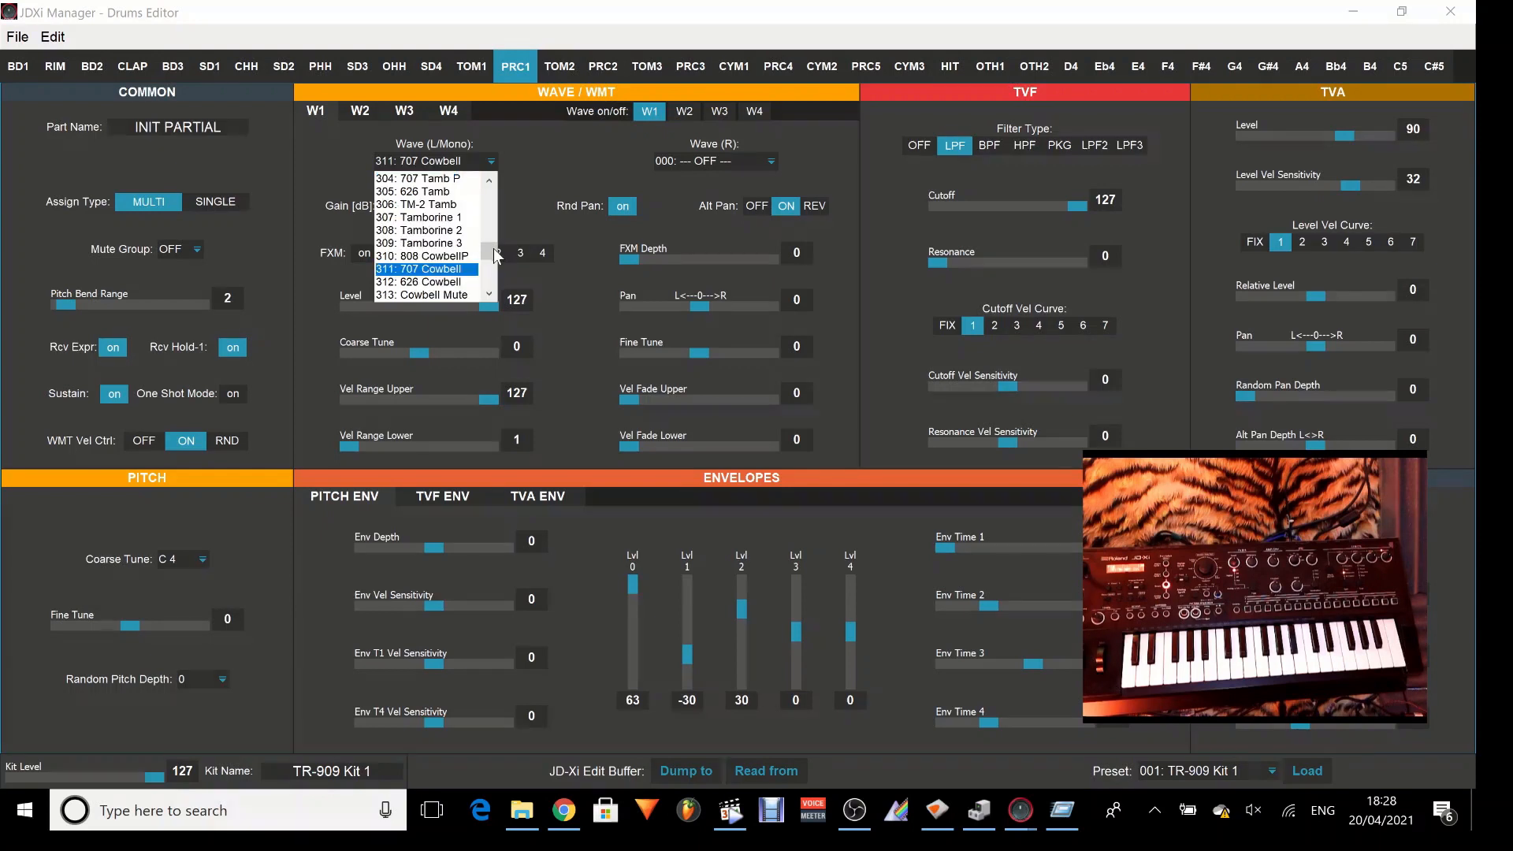
{"action": "left_click", "coordinate": [487, 156]}
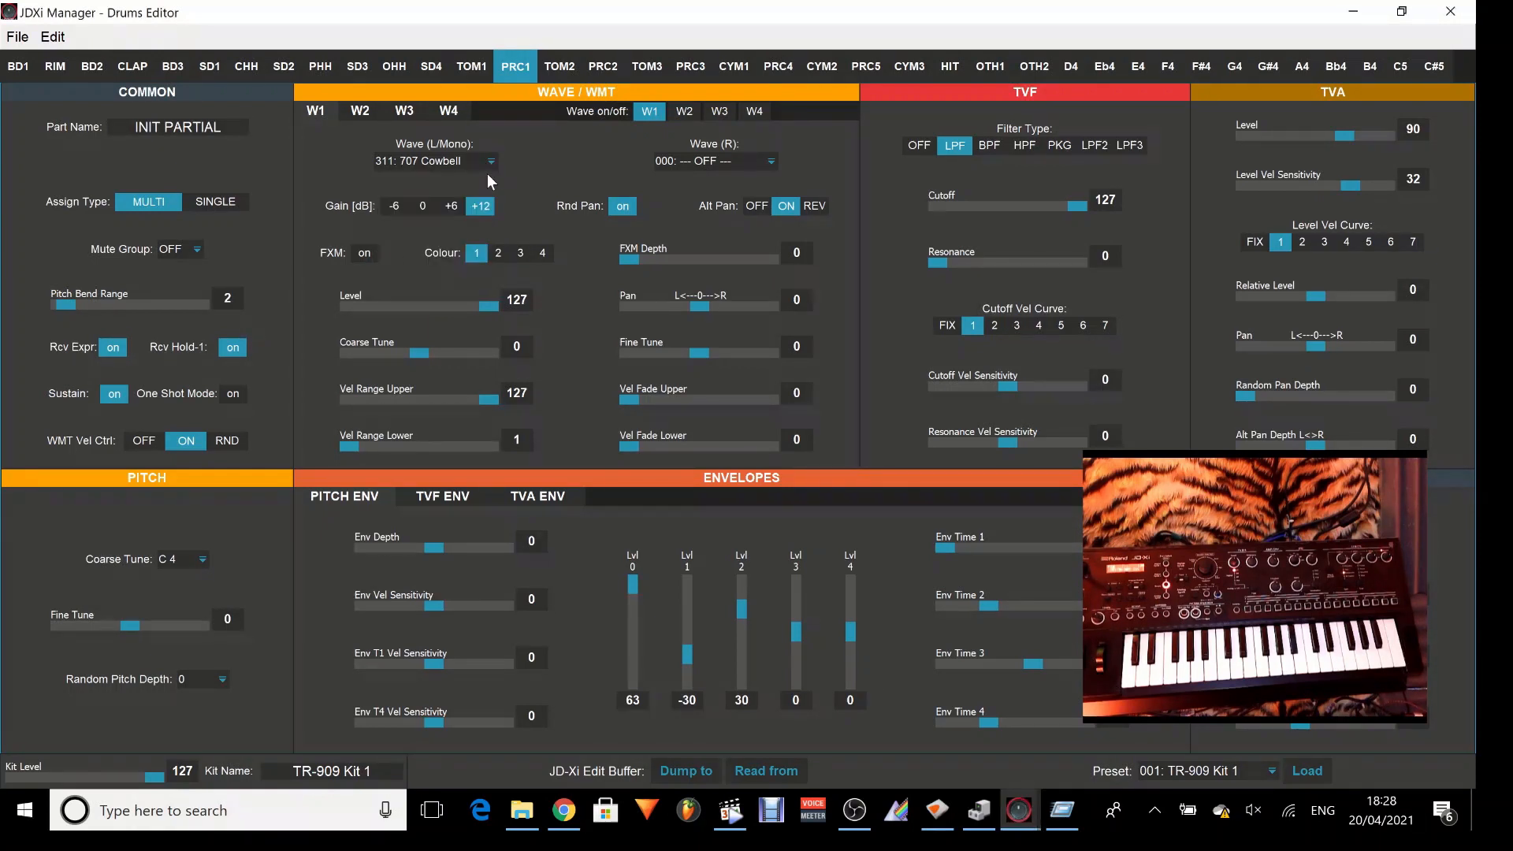
Set the Wave (L/Mono) of PRC1's W1 to 205: 909 L.Tom P.
{"action": "left_click", "coordinate": [494, 156]}
{"action": "left_click", "coordinate": [493, 179]}
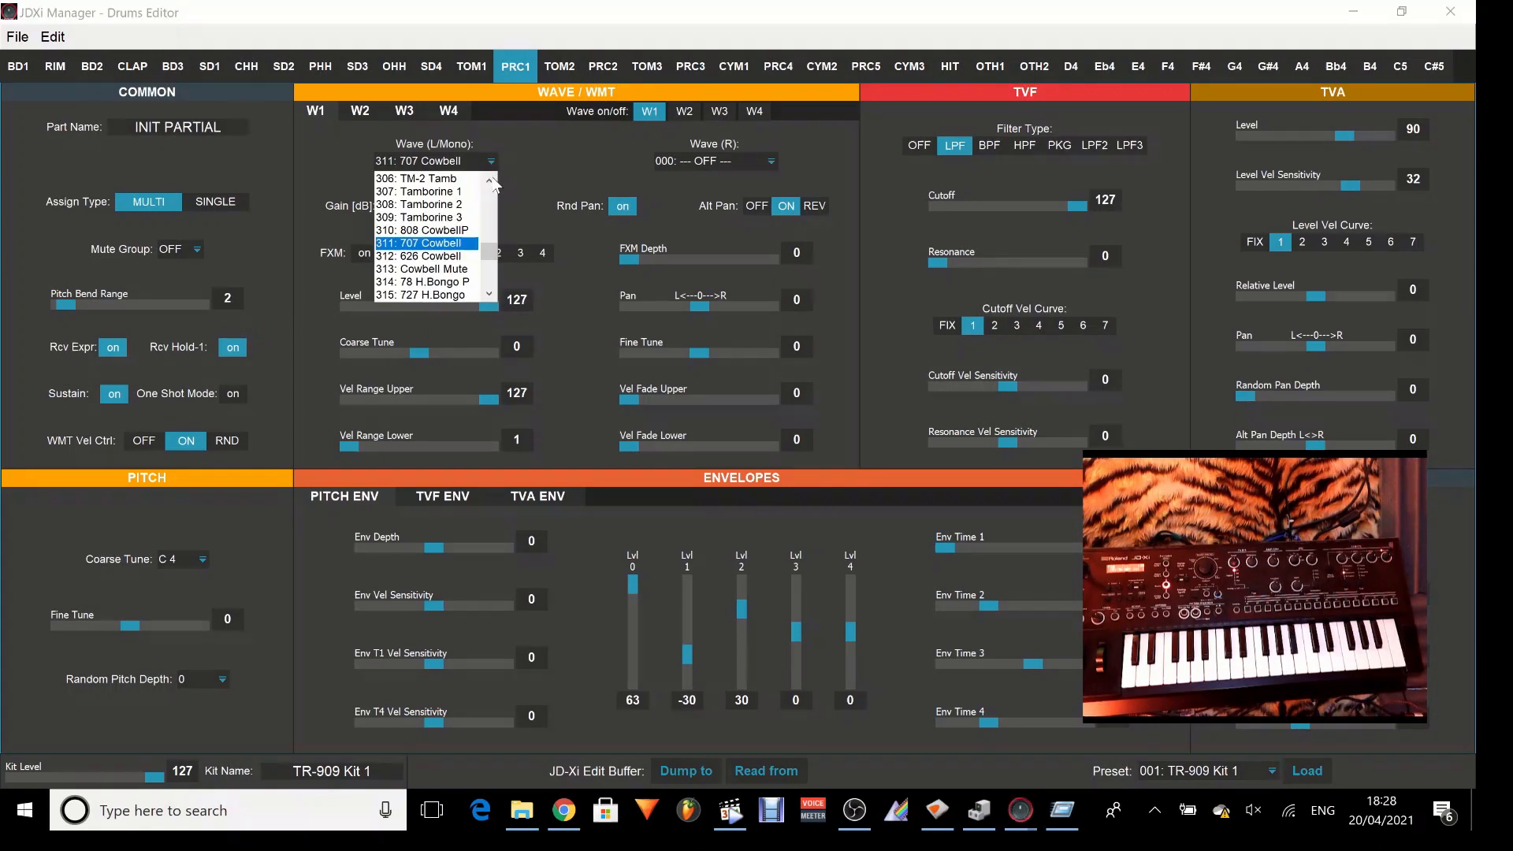
{"action": "left_click", "coordinate": [492, 179]}
{"action": "left_click", "coordinate": [493, 179]}
{"action": "left_click", "coordinate": [492, 179]}
{"action": "left_click", "coordinate": [493, 179]}
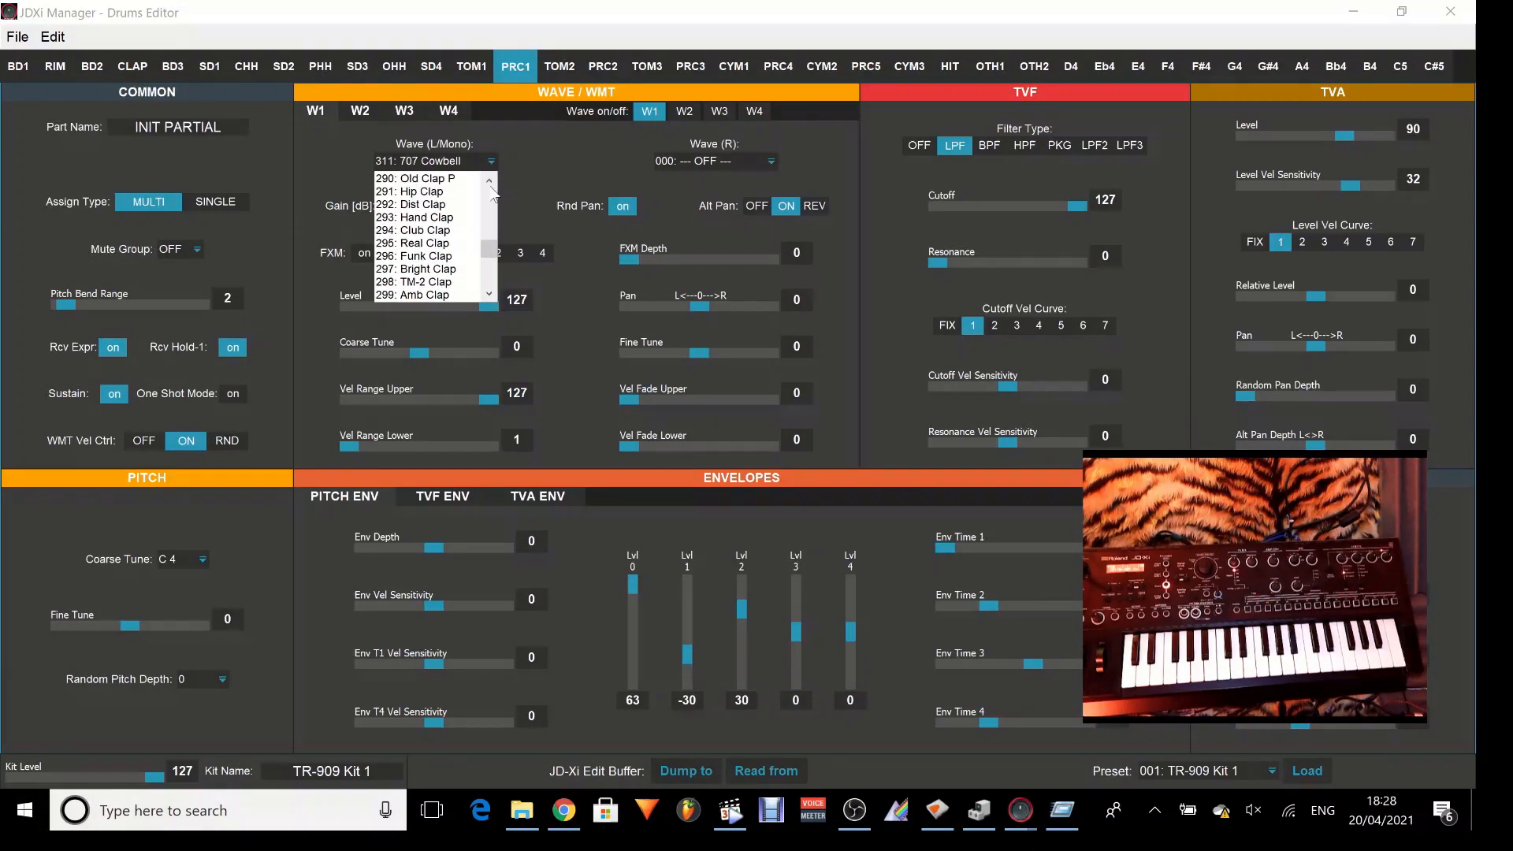
{"action": "left_click_drag", "start_coordinate": [486, 251], "coordinate": [491, 232]}
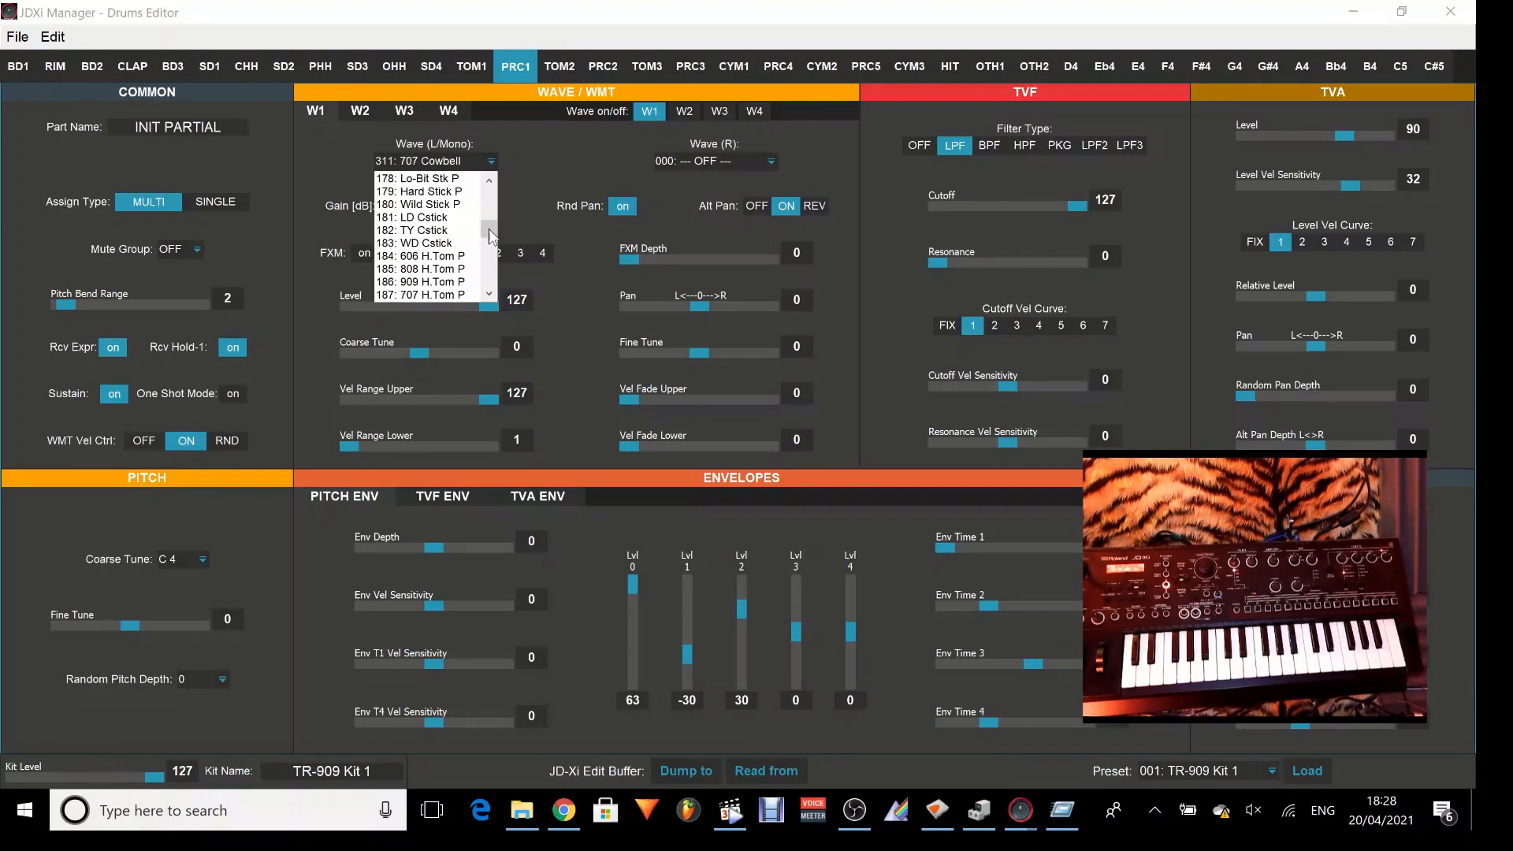
{"action": "left_click", "coordinate": [490, 297]}
{"action": "left_click", "coordinate": [490, 297]}
{"action": "left_click", "coordinate": [490, 296]}
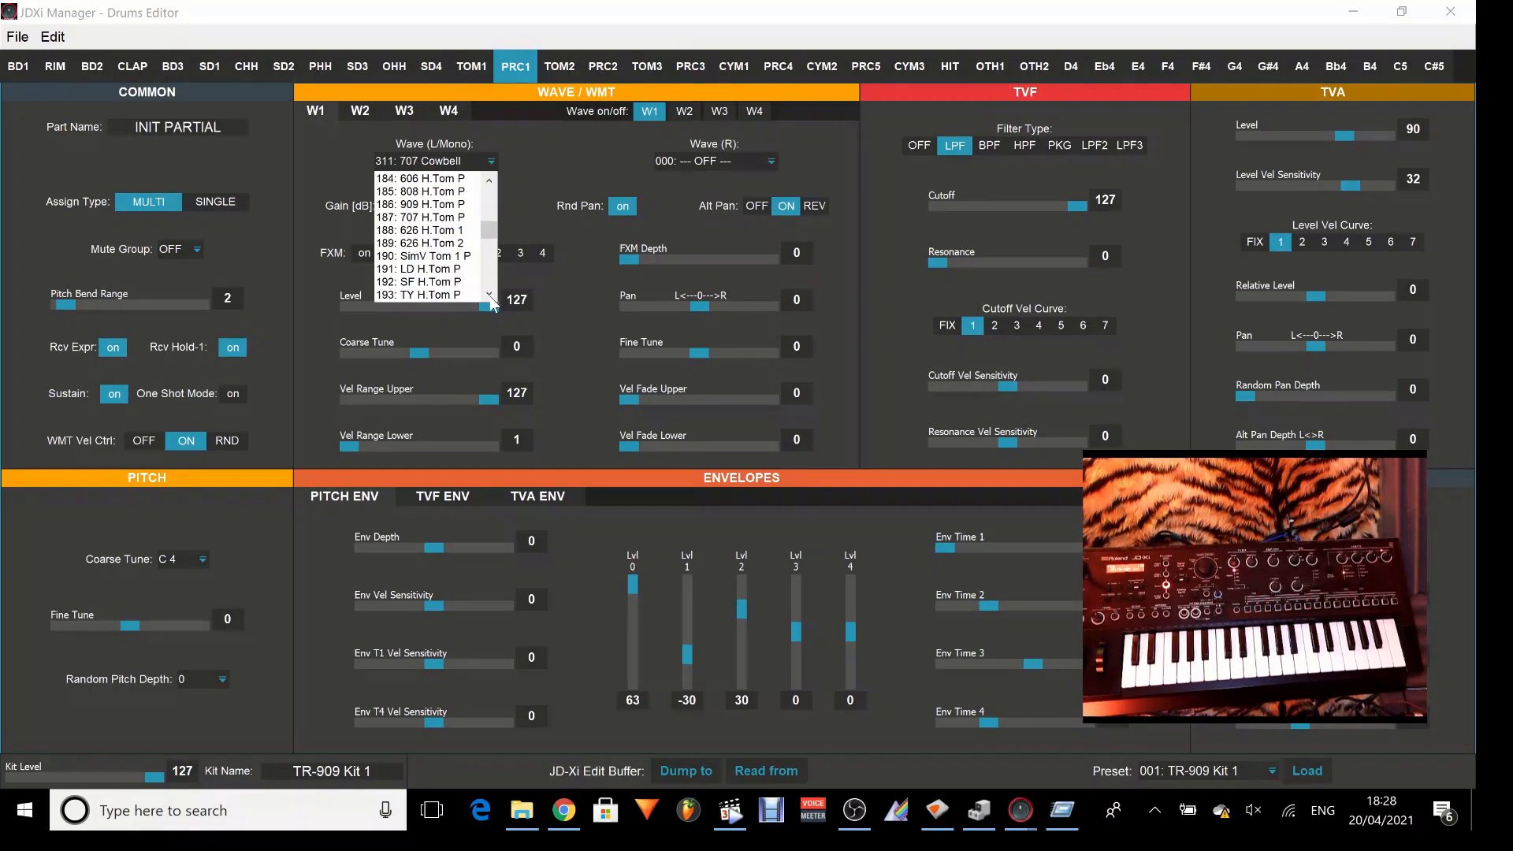
{"action": "left_click", "coordinate": [489, 297]}
{"action": "left_click", "coordinate": [490, 296]}
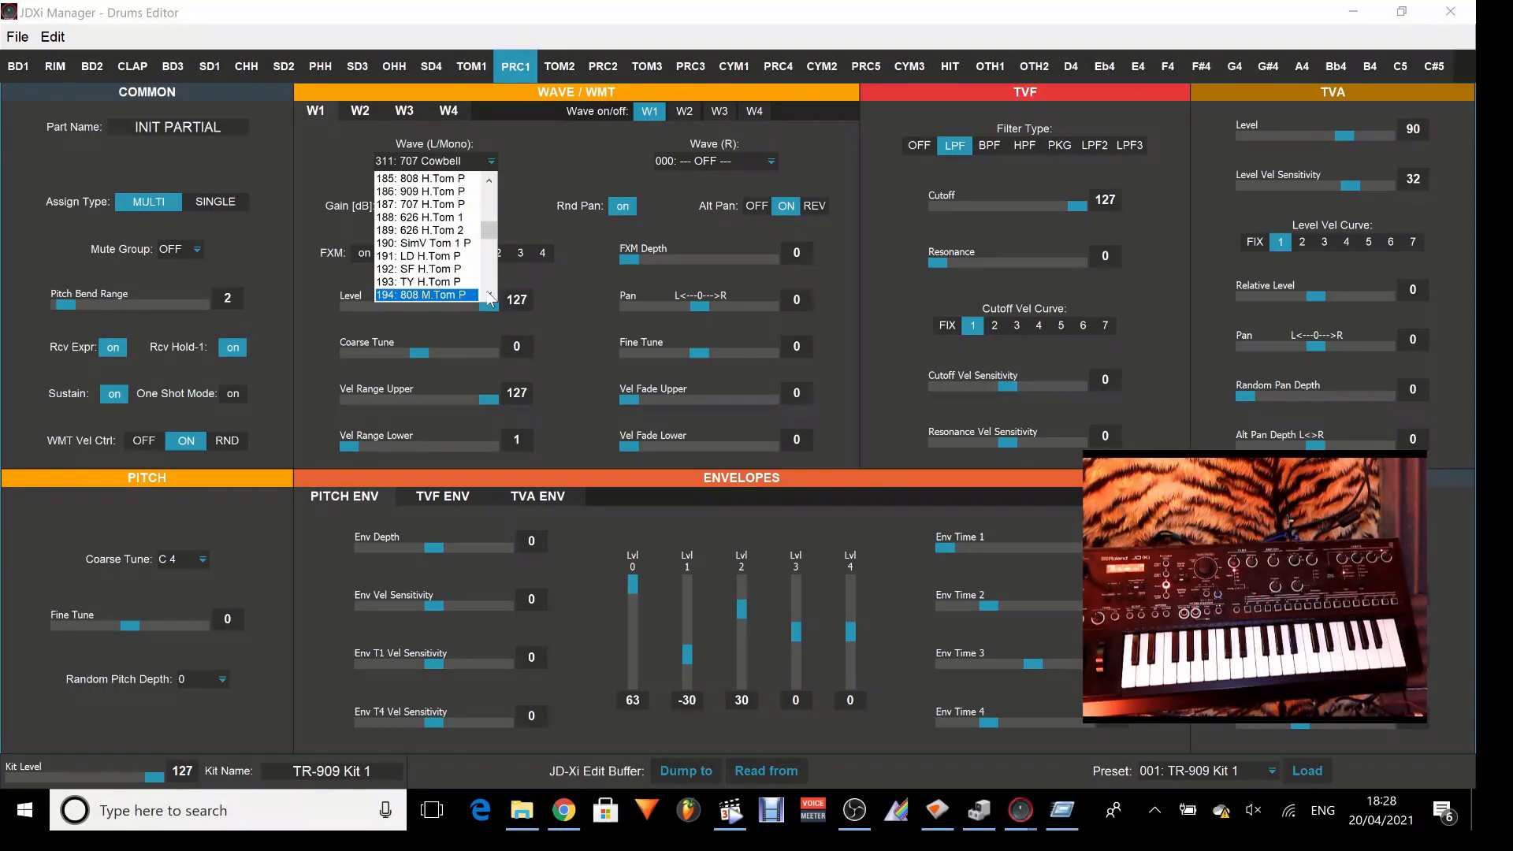
{"action": "left_click", "coordinate": [490, 297]}
{"action": "left_click", "coordinate": [490, 297]}
{"action": "left_click", "coordinate": [489, 296]}
{"action": "left_click", "coordinate": [489, 297]}
{"action": "left_click", "coordinate": [490, 296]}
{"action": "left_click", "coordinate": [491, 296]}
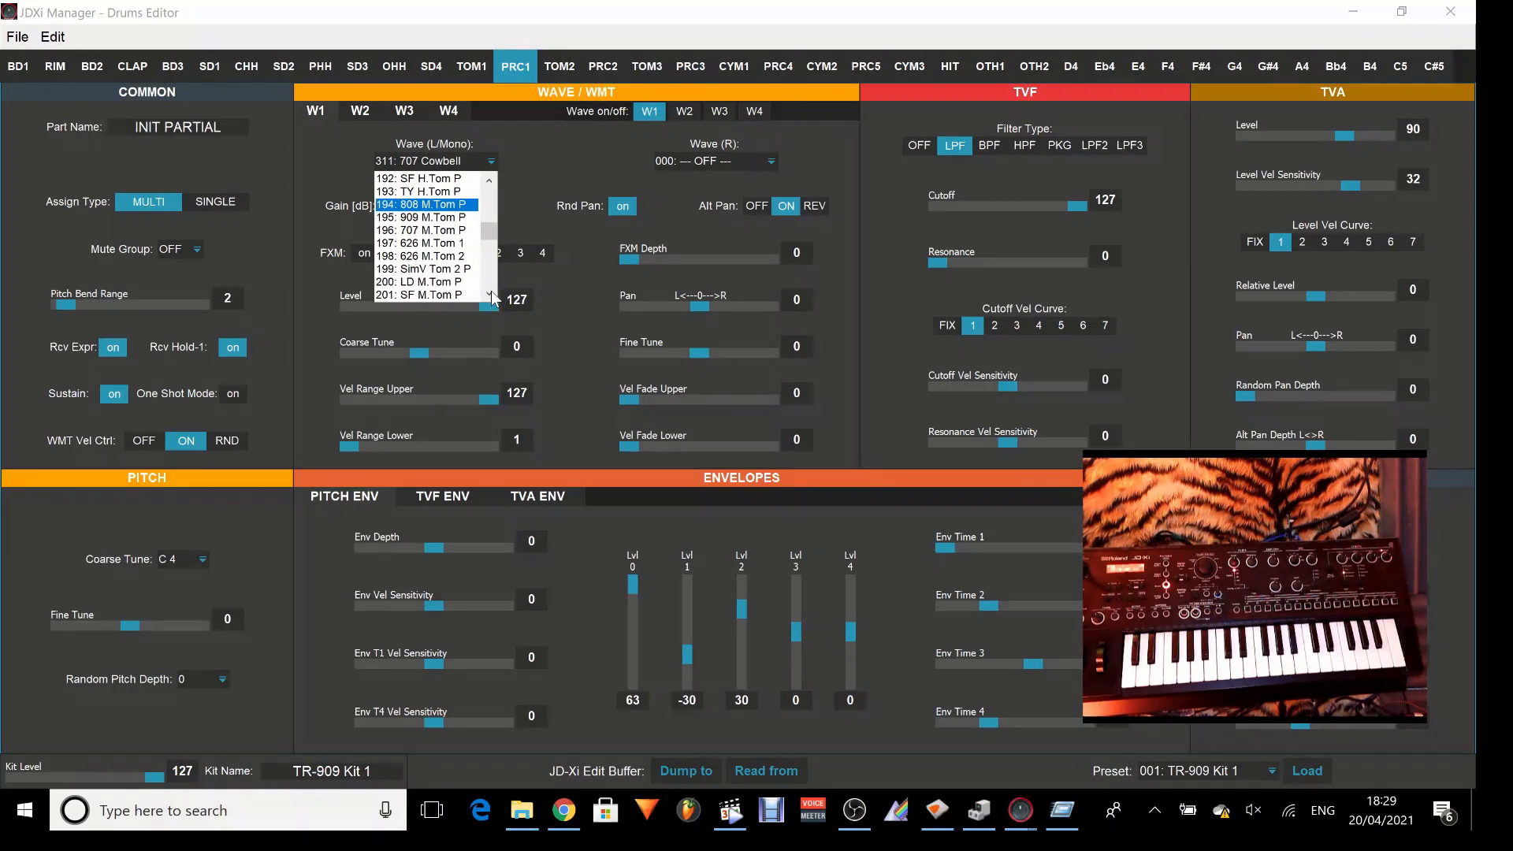
{"action": "left_click", "coordinate": [490, 296]}
{"action": "left_click", "coordinate": [491, 296]}
{"action": "left_click", "coordinate": [490, 297]}
{"action": "left_click", "coordinate": [490, 296]}
{"action": "left_click", "coordinate": [490, 297]}
{"action": "left_click", "coordinate": [490, 296]}
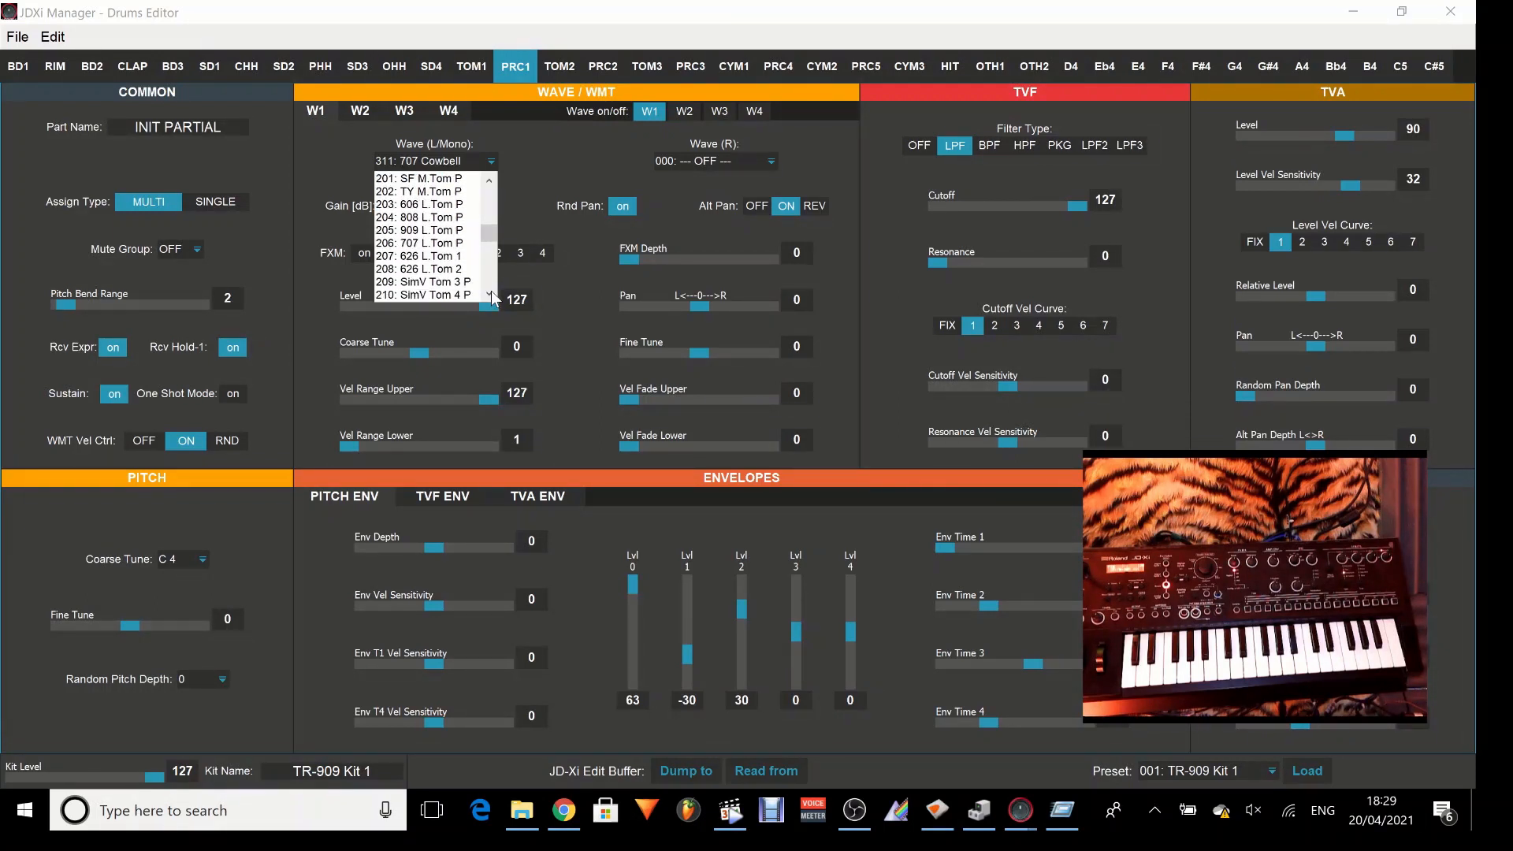
{"action": "left_click", "coordinate": [440, 230]}
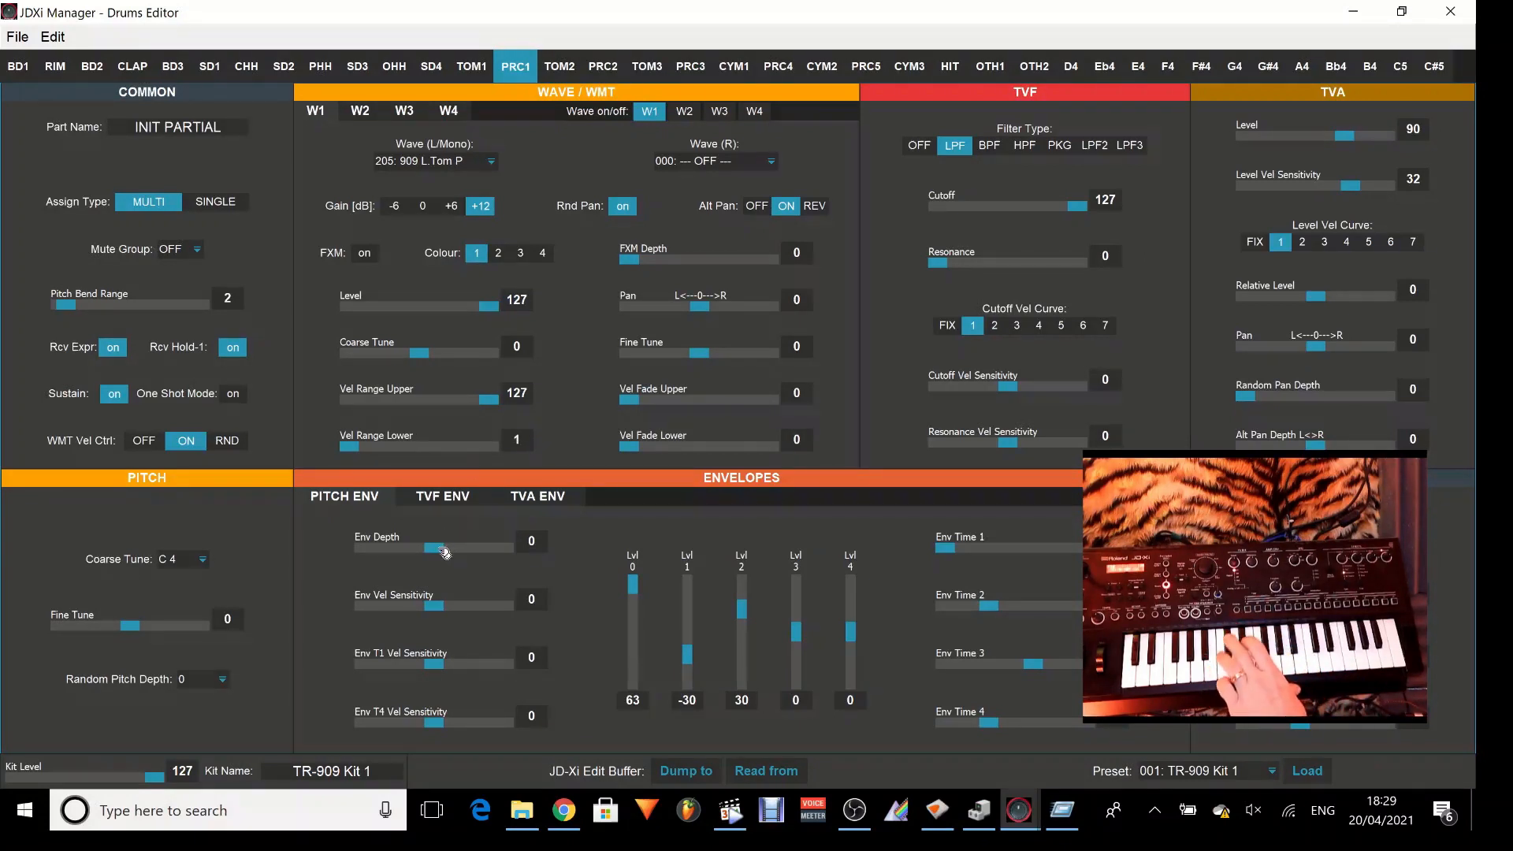
Set PRC1's pitch envelope to Env Depth 12, Env Time 1 at 0, Level 0 at 63 and Level 4 at 63.
{"action": "left_click_drag", "start_coordinate": [443, 553], "coordinate": [506, 554]}
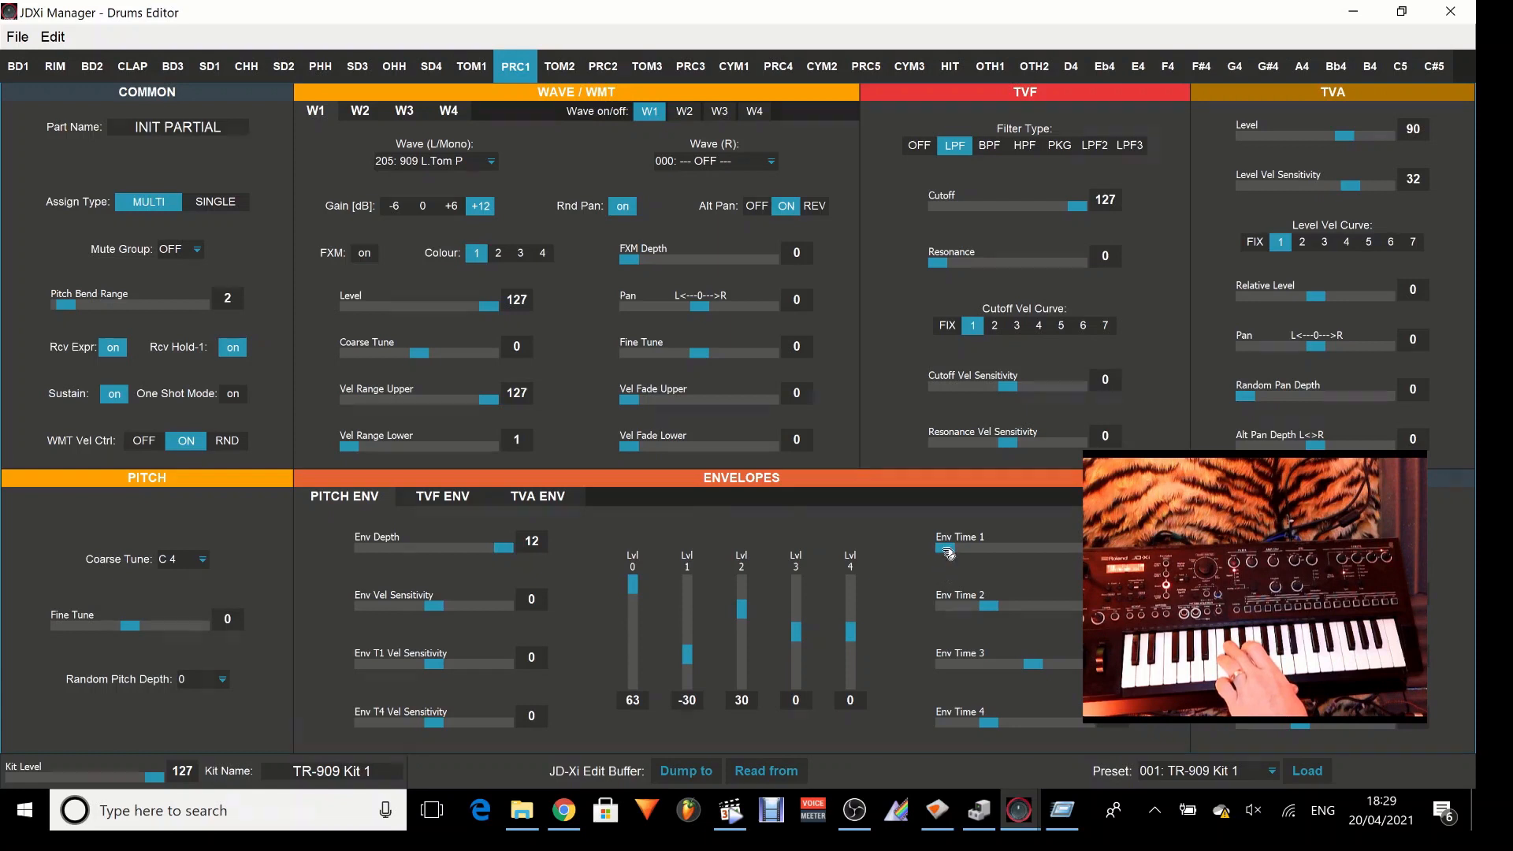
{"action": "mouse_move", "coordinate": [948, 553]}
{"action": "left_mouse_down"}
{"action": "mouse_move", "coordinate": [963, 553]}
{"action": "mouse_move", "coordinate": [931, 550]}
{"action": "left_mouse_up"}
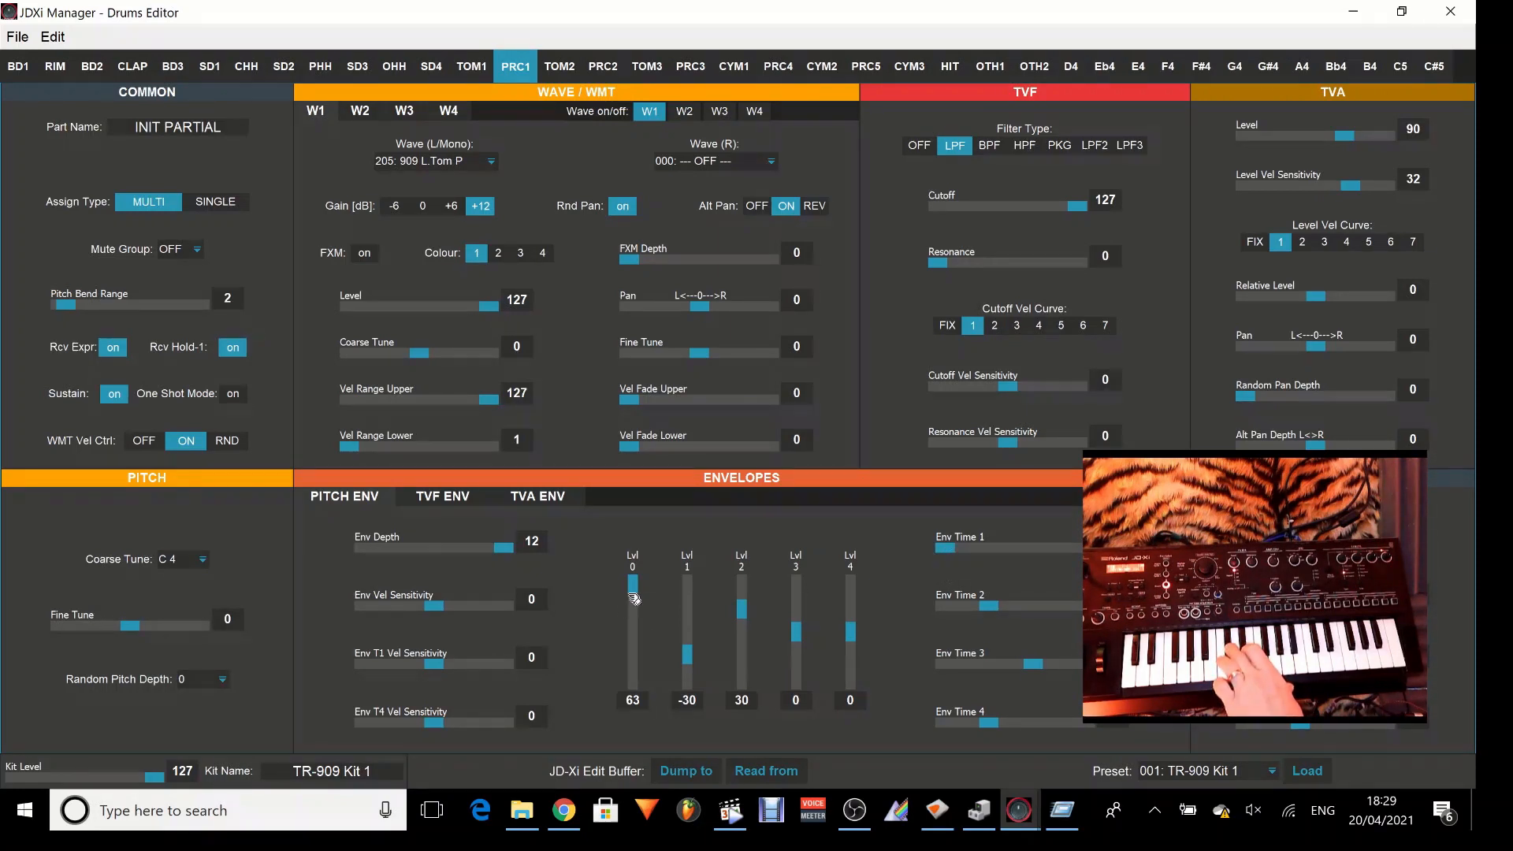
{"action": "mouse_move", "coordinate": [632, 590]}
{"action": "left_mouse_down"}
{"action": "mouse_move", "coordinate": [633, 608]}
{"action": "mouse_move", "coordinate": [633, 565]}
{"action": "left_mouse_up"}
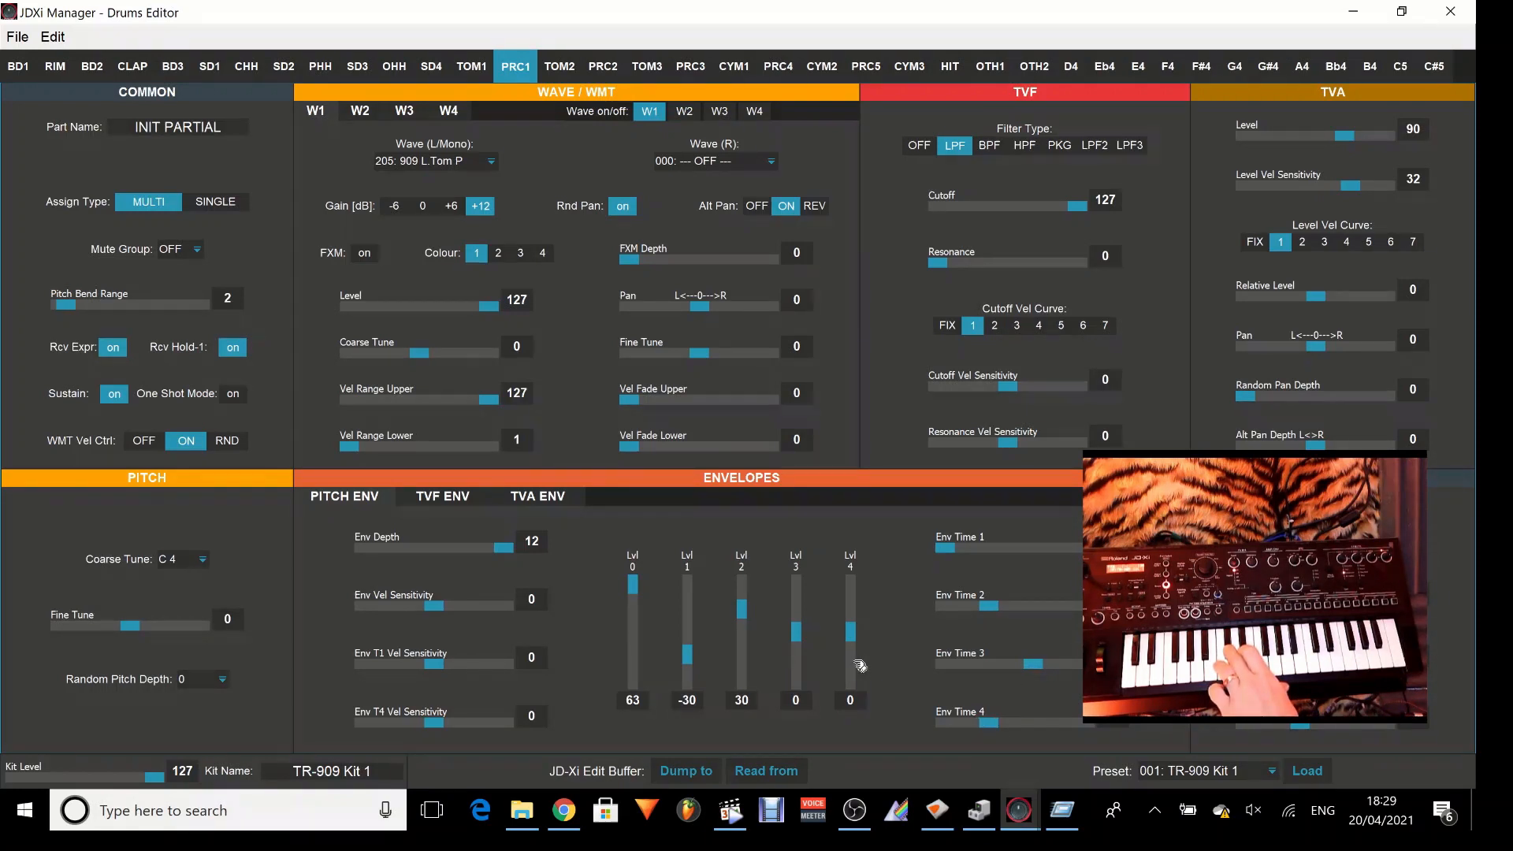
{"action": "left_click_drag", "start_coordinate": [851, 632], "coordinate": [867, 535]}
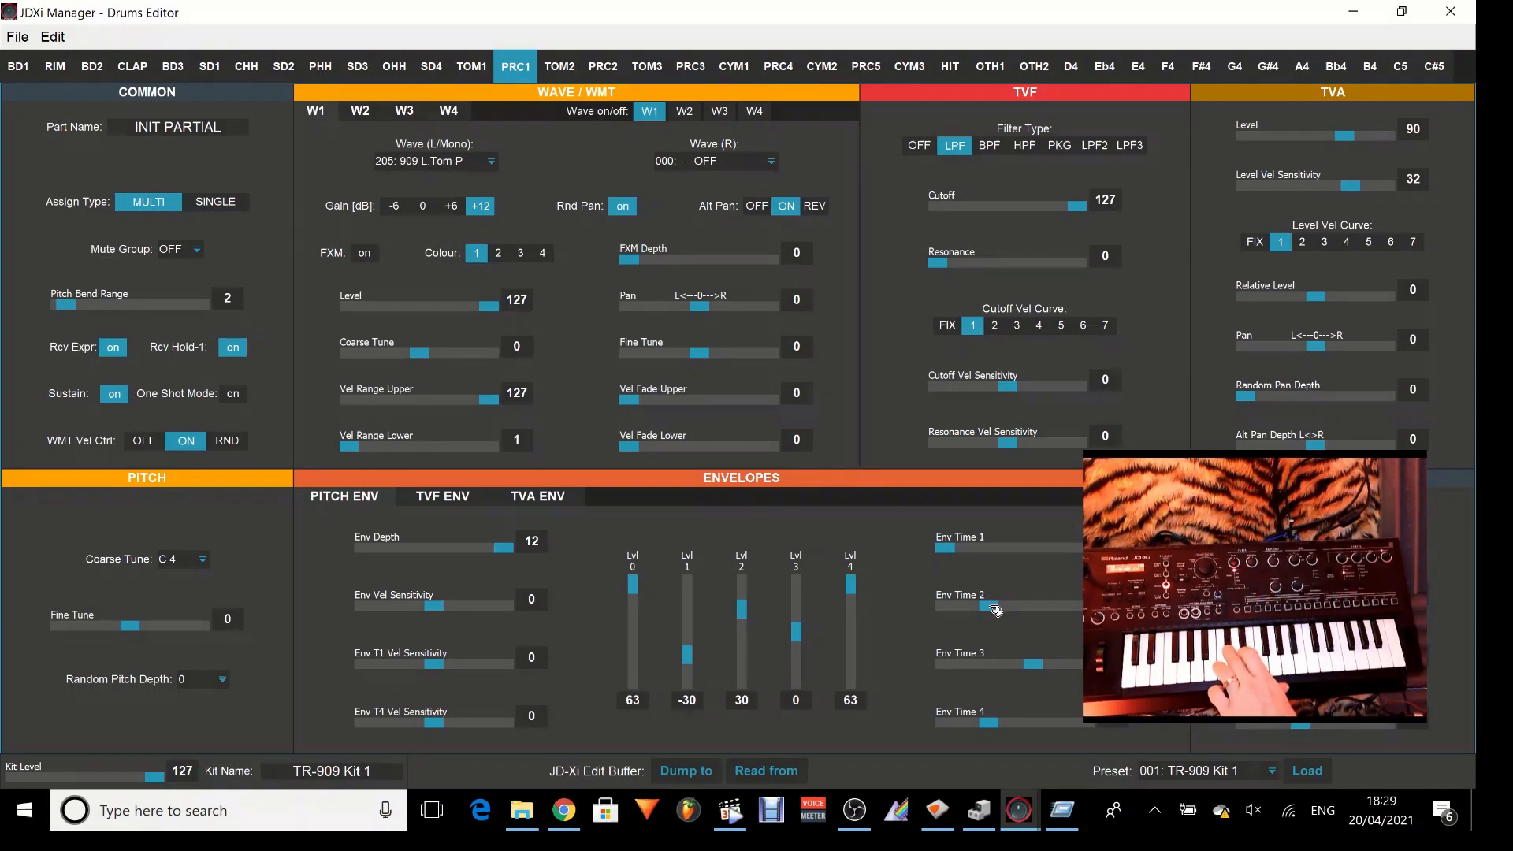
Set the pitch envelope's Env Time 2 to 18, Env Time 3 to 34, and its Env, T1 and T4 Vel Sensitivity to 38, 44 and 29.
{"action": "left_click_drag", "start_coordinate": [995, 610], "coordinate": [968, 613]}
{"action": "left_click_drag", "start_coordinate": [1035, 665], "coordinate": [972, 666]}
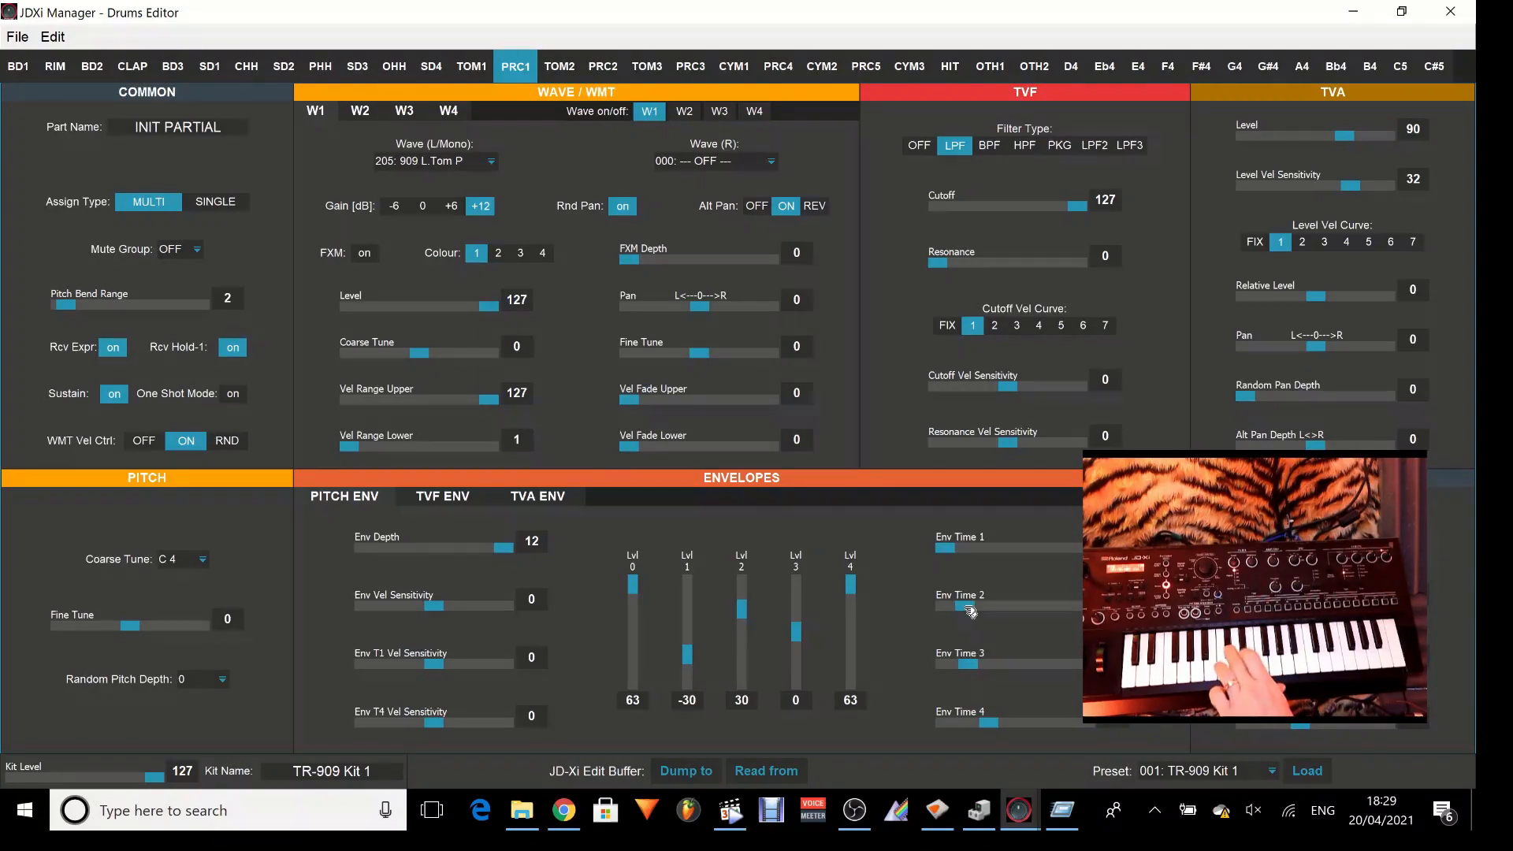
{"action": "left_click_drag", "start_coordinate": [974, 666], "coordinate": [989, 666]}
{"action": "left_click_drag", "start_coordinate": [449, 604], "coordinate": [478, 616]}
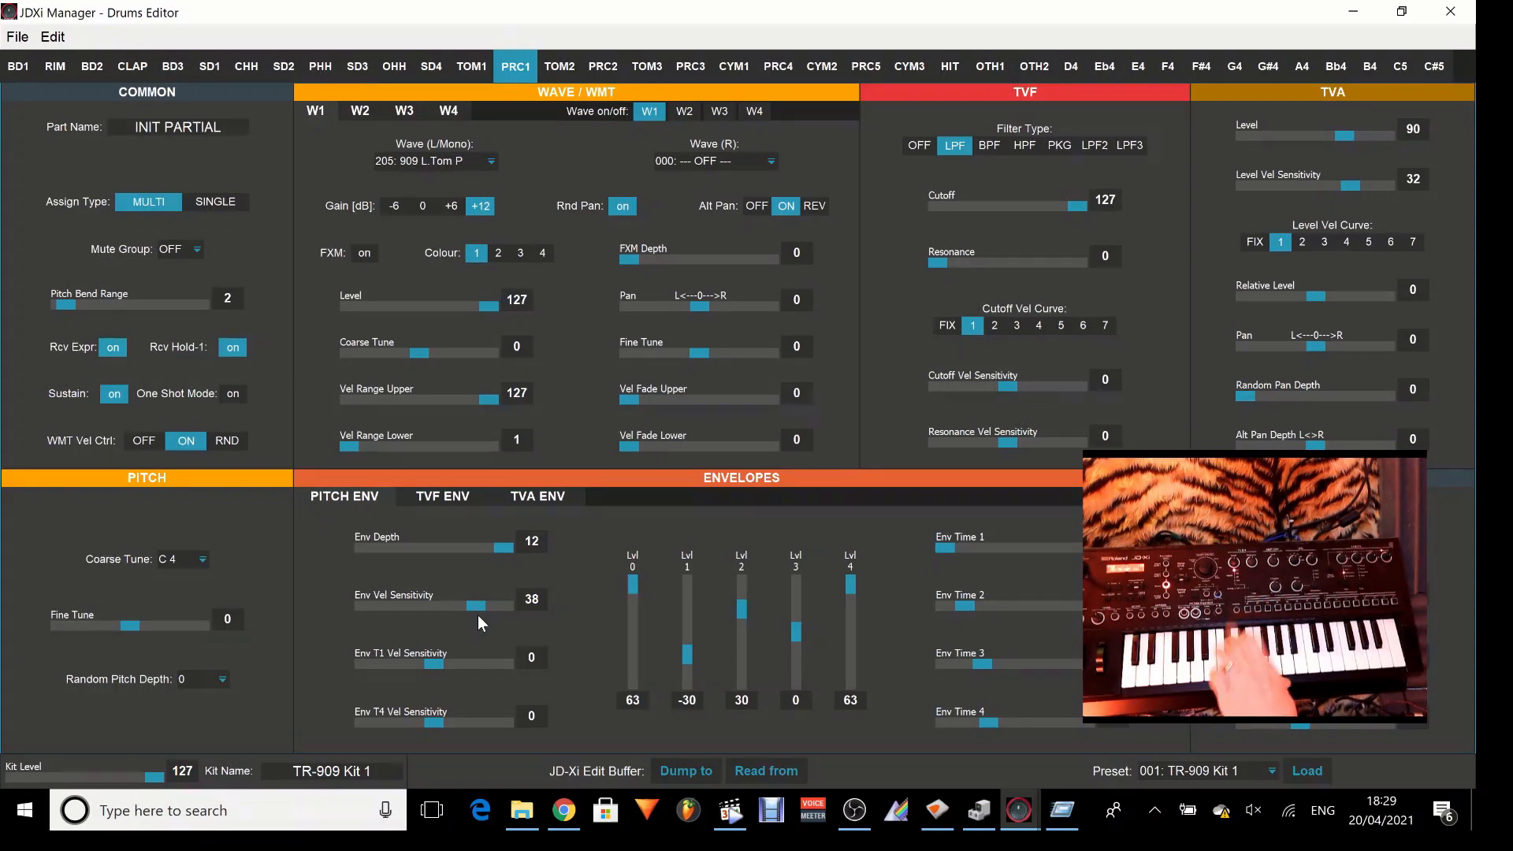
{"action": "left_click_drag", "start_coordinate": [449, 665], "coordinate": [467, 728]}
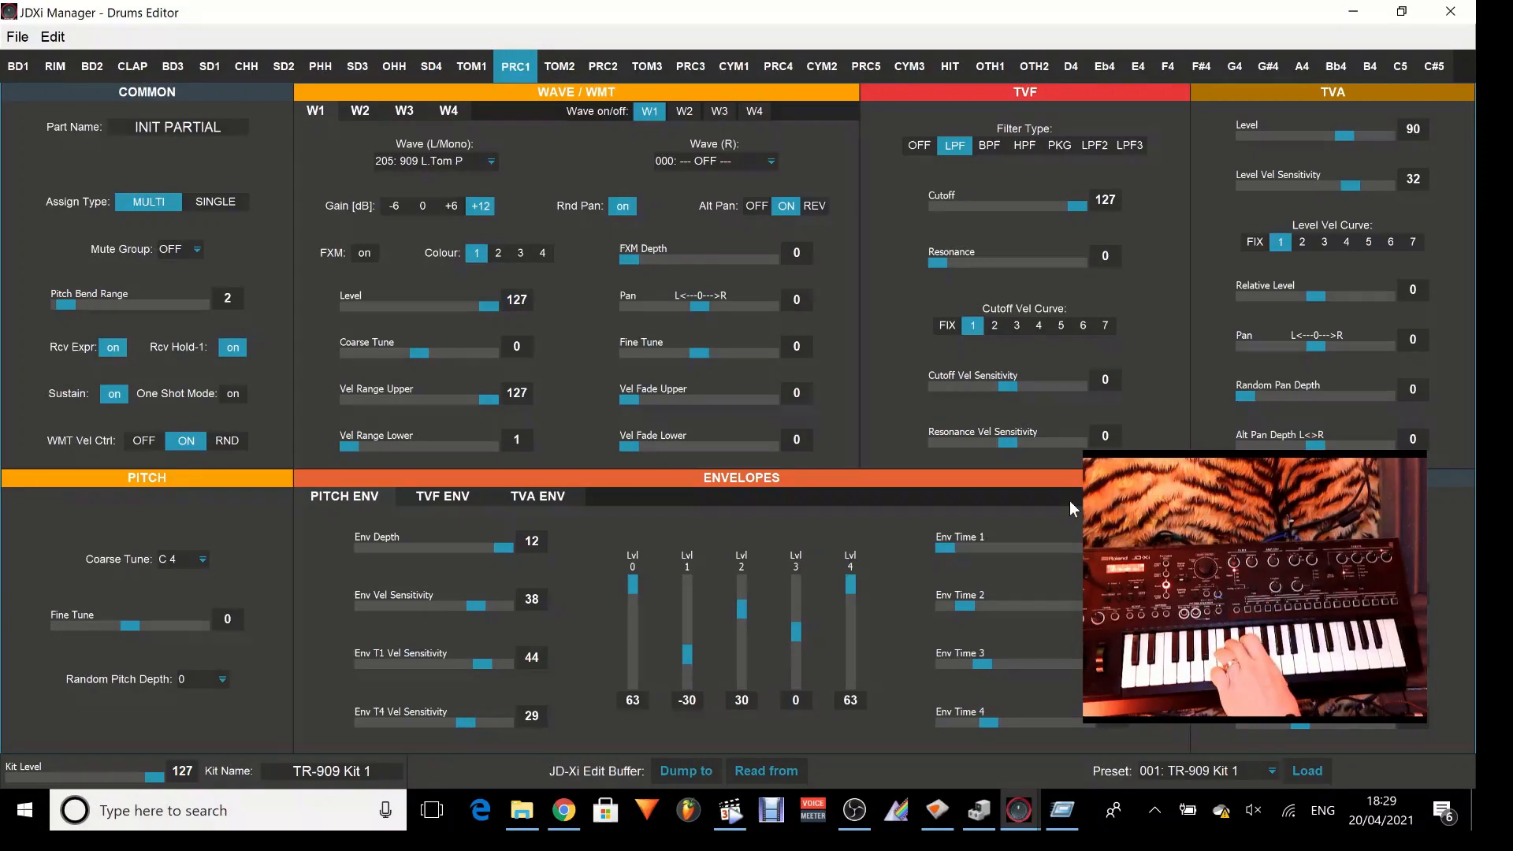
Look over the Mute Group choices of PRC1 and move the live camera window off the Output section.
{"action": "mouse_move", "coordinate": [1192, 536]}
{"action": "left_mouse_down"}
{"action": "mouse_move", "coordinate": [1045, 513]}
{"action": "mouse_move", "coordinate": [777, 432]}
{"action": "mouse_move", "coordinate": [1182, 492]}
{"action": "mouse_move", "coordinate": [1206, 533]}
{"action": "left_mouse_up"}
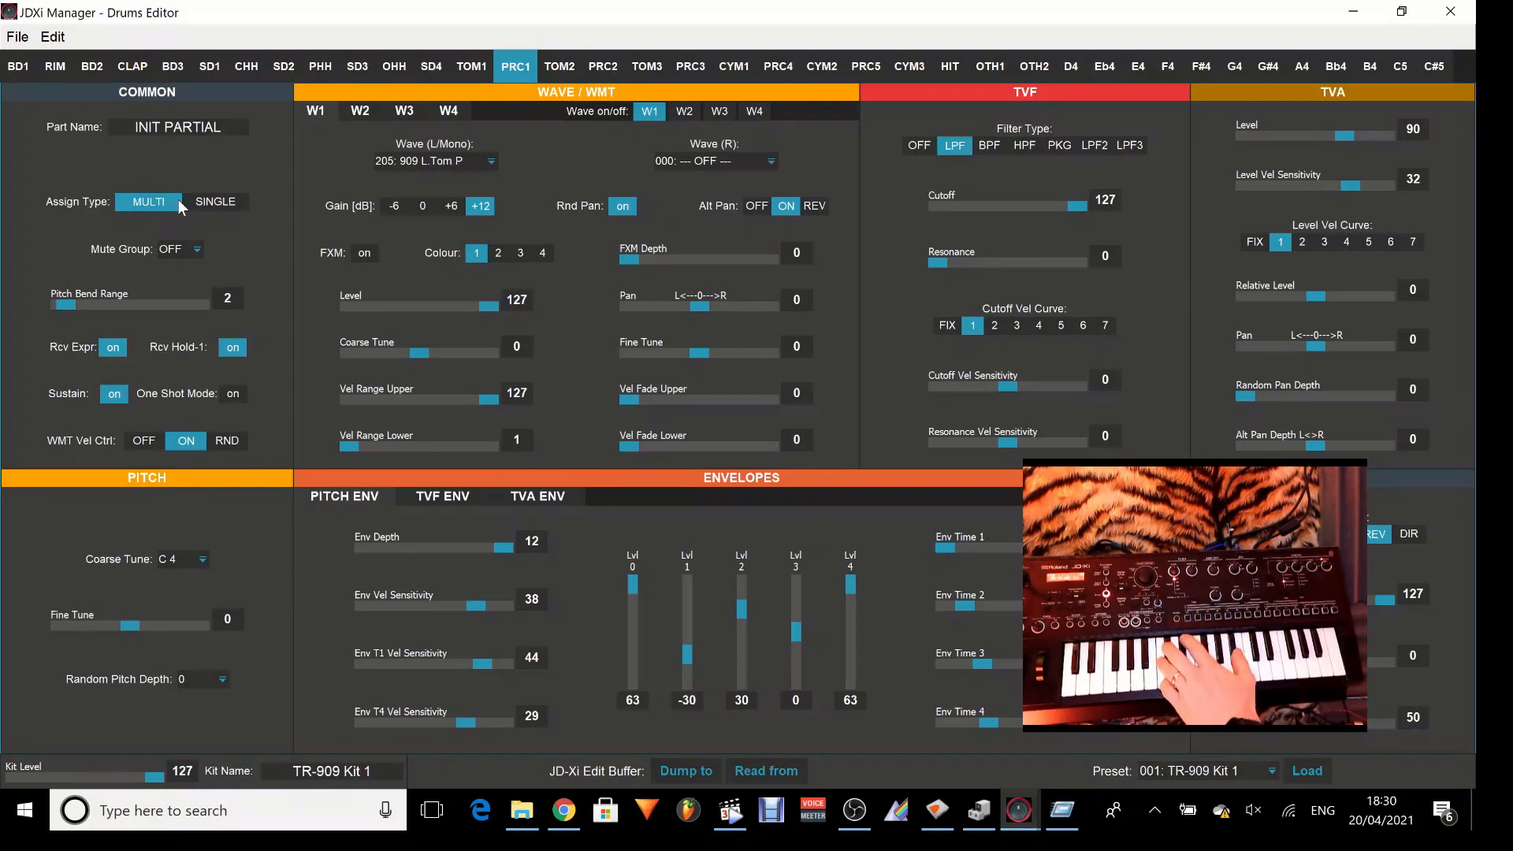
{"action": "left_click", "coordinate": [182, 249]}
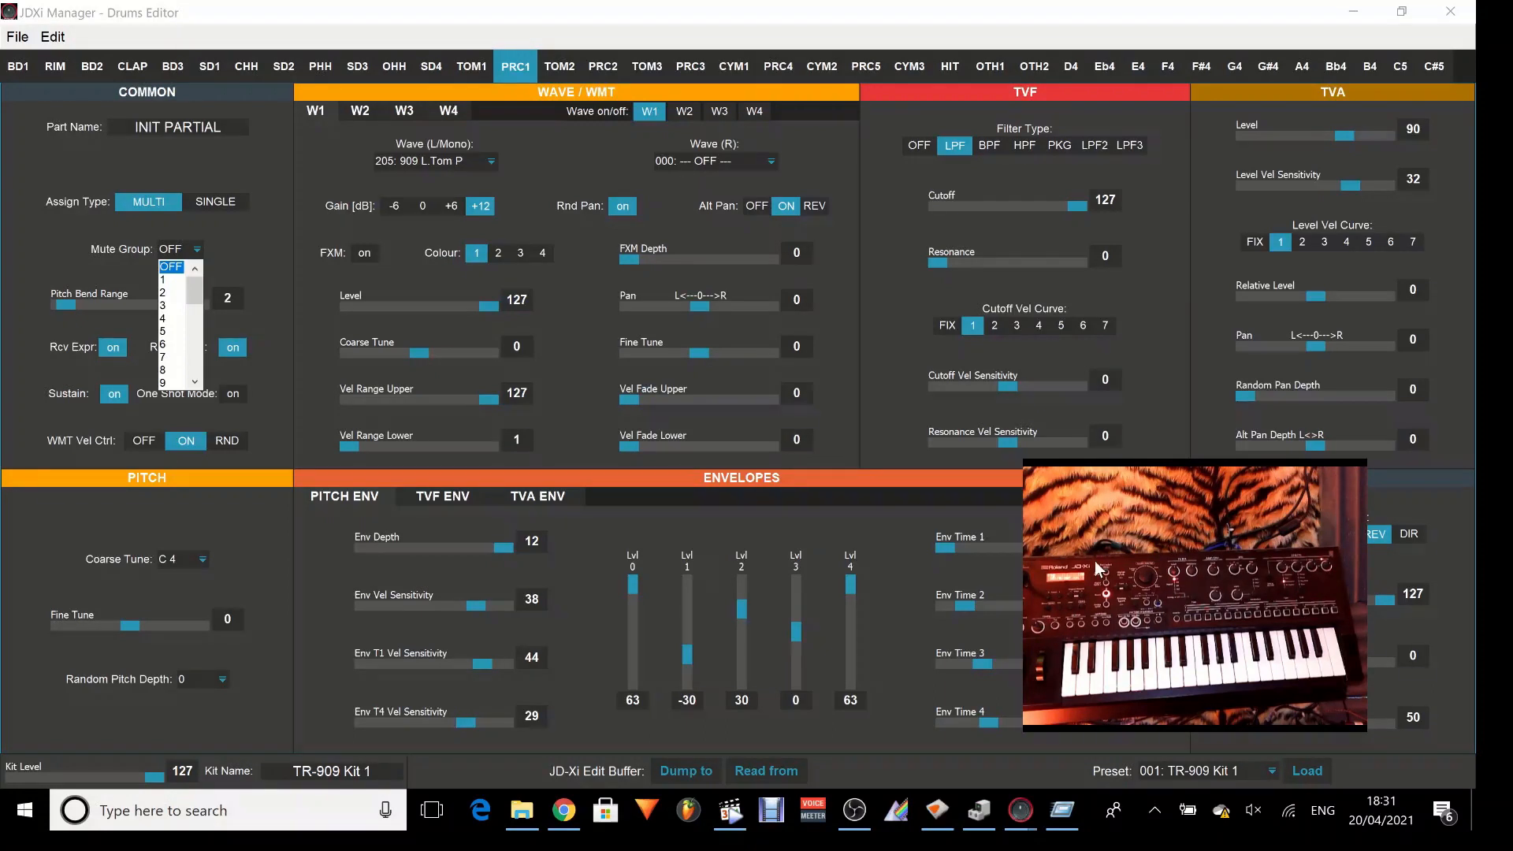
{"action": "left_click_drag", "start_coordinate": [1095, 561], "coordinate": [708, 571]}
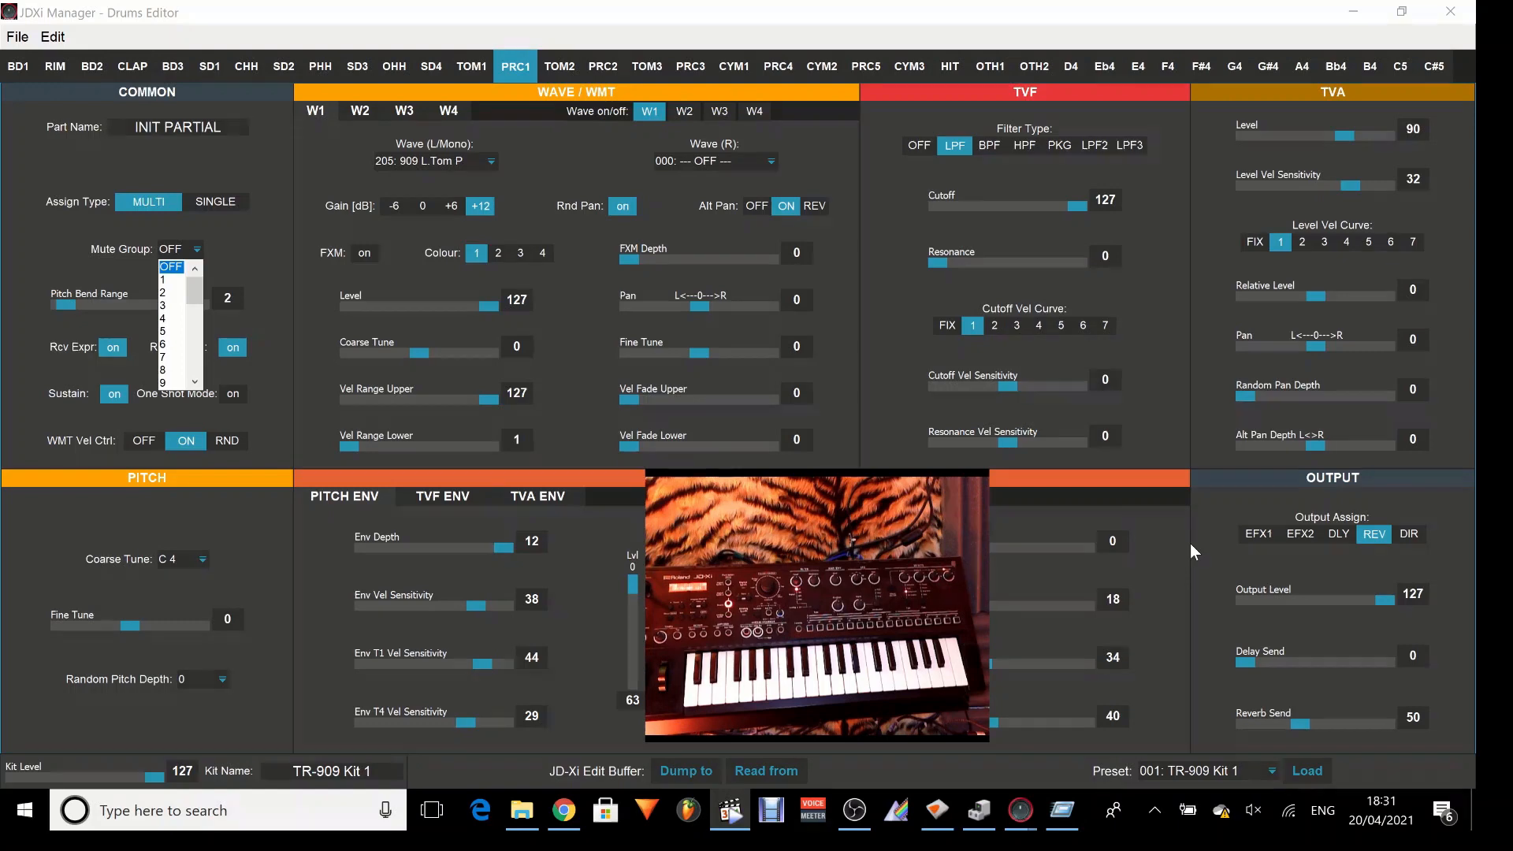
Switch from OBS to the JDXi Manager Drums Editor window.
{"action": "key", "text": "alt+Tab"}
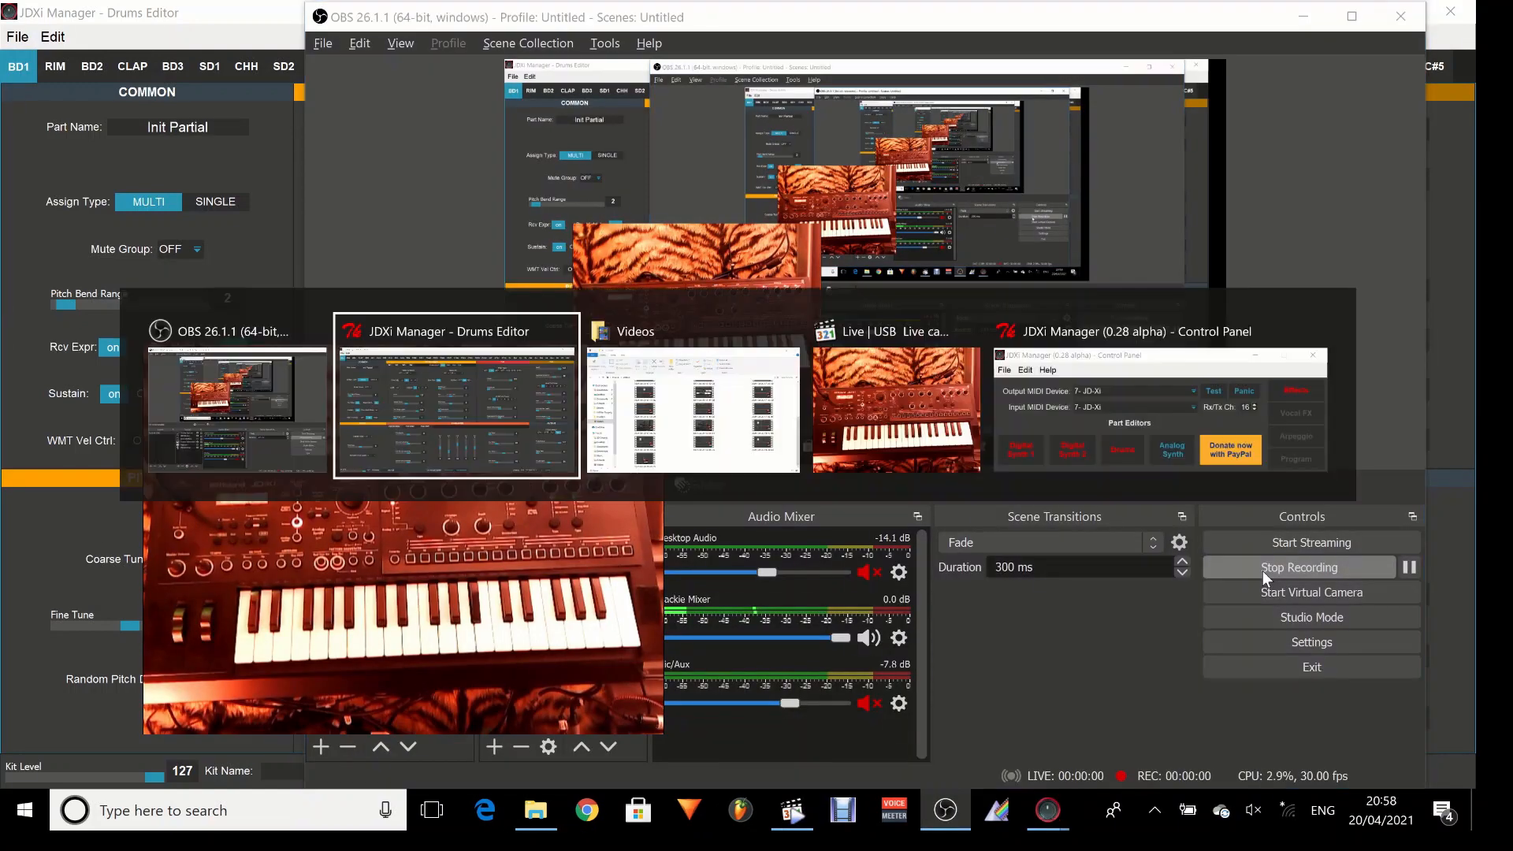
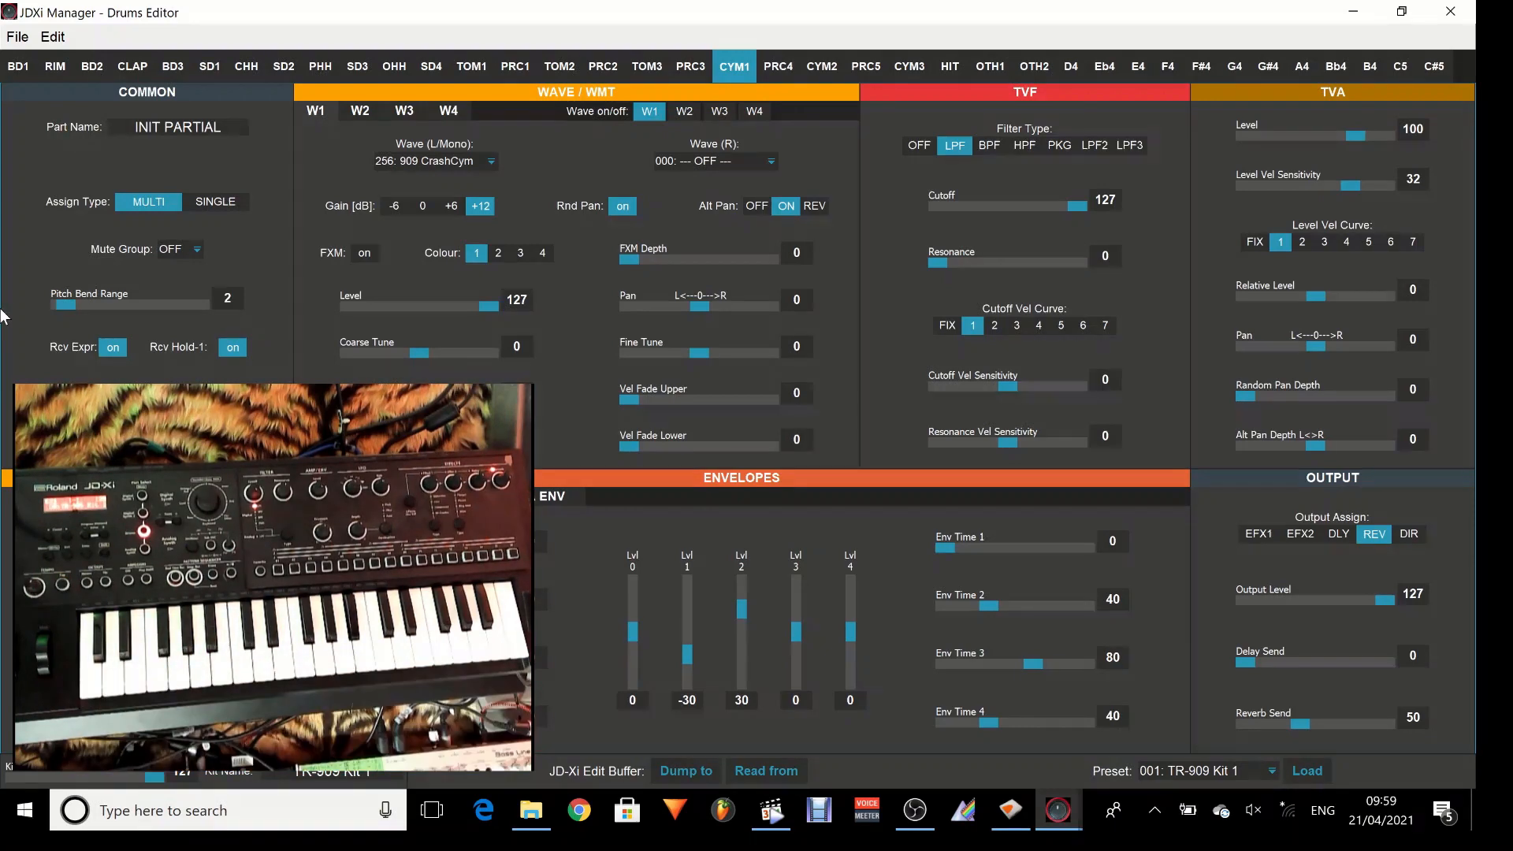
Set the W1 Wave (L/Mono) of the BD1 partial to 005: 808 Kick 1cP.
{"action": "left_click", "coordinate": [14, 71]}
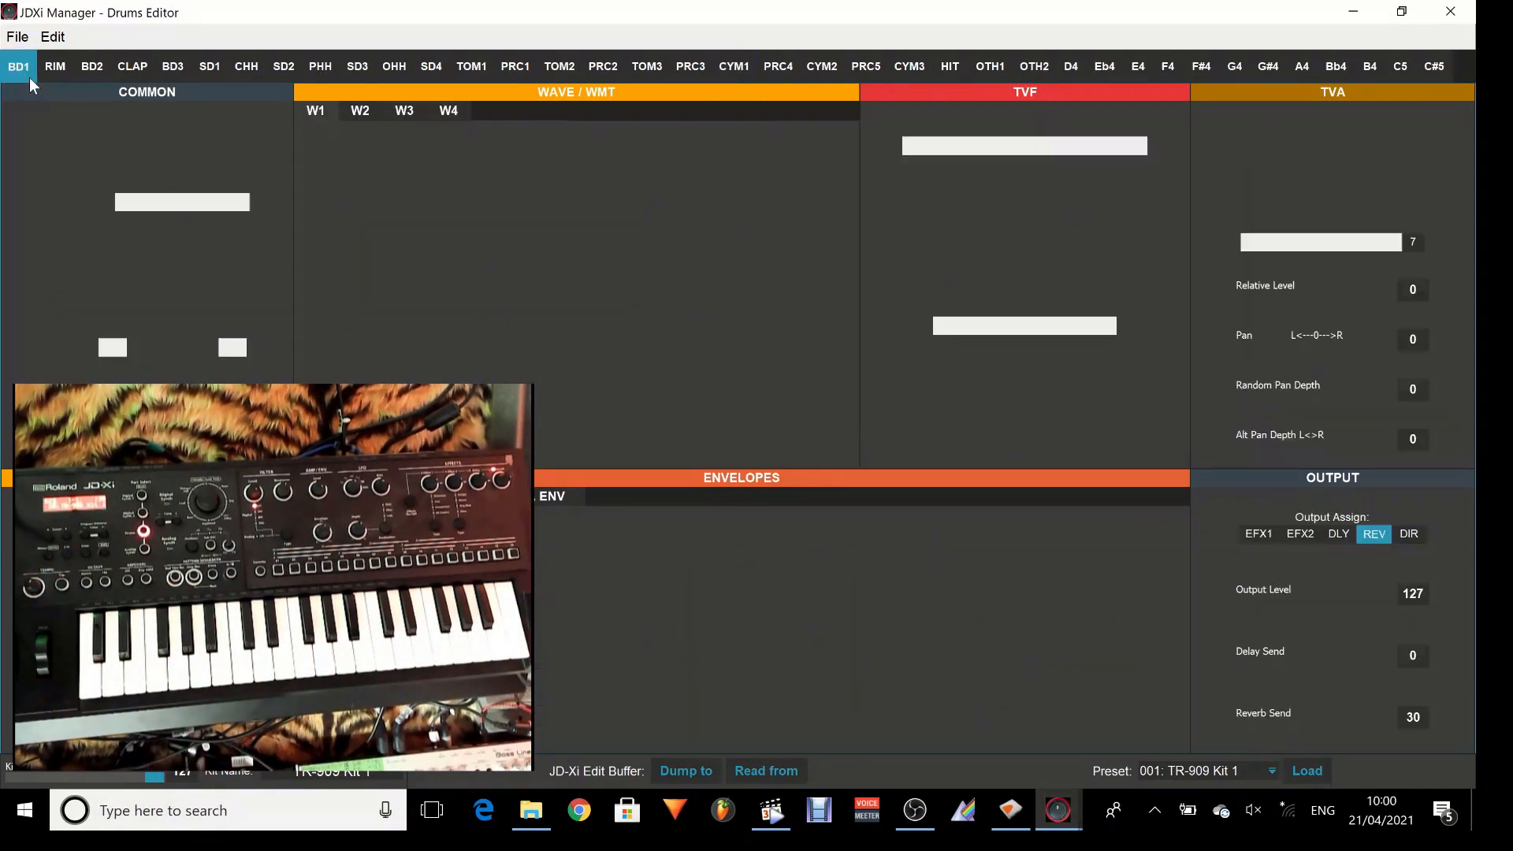
{"action": "left_click", "coordinate": [491, 163]}
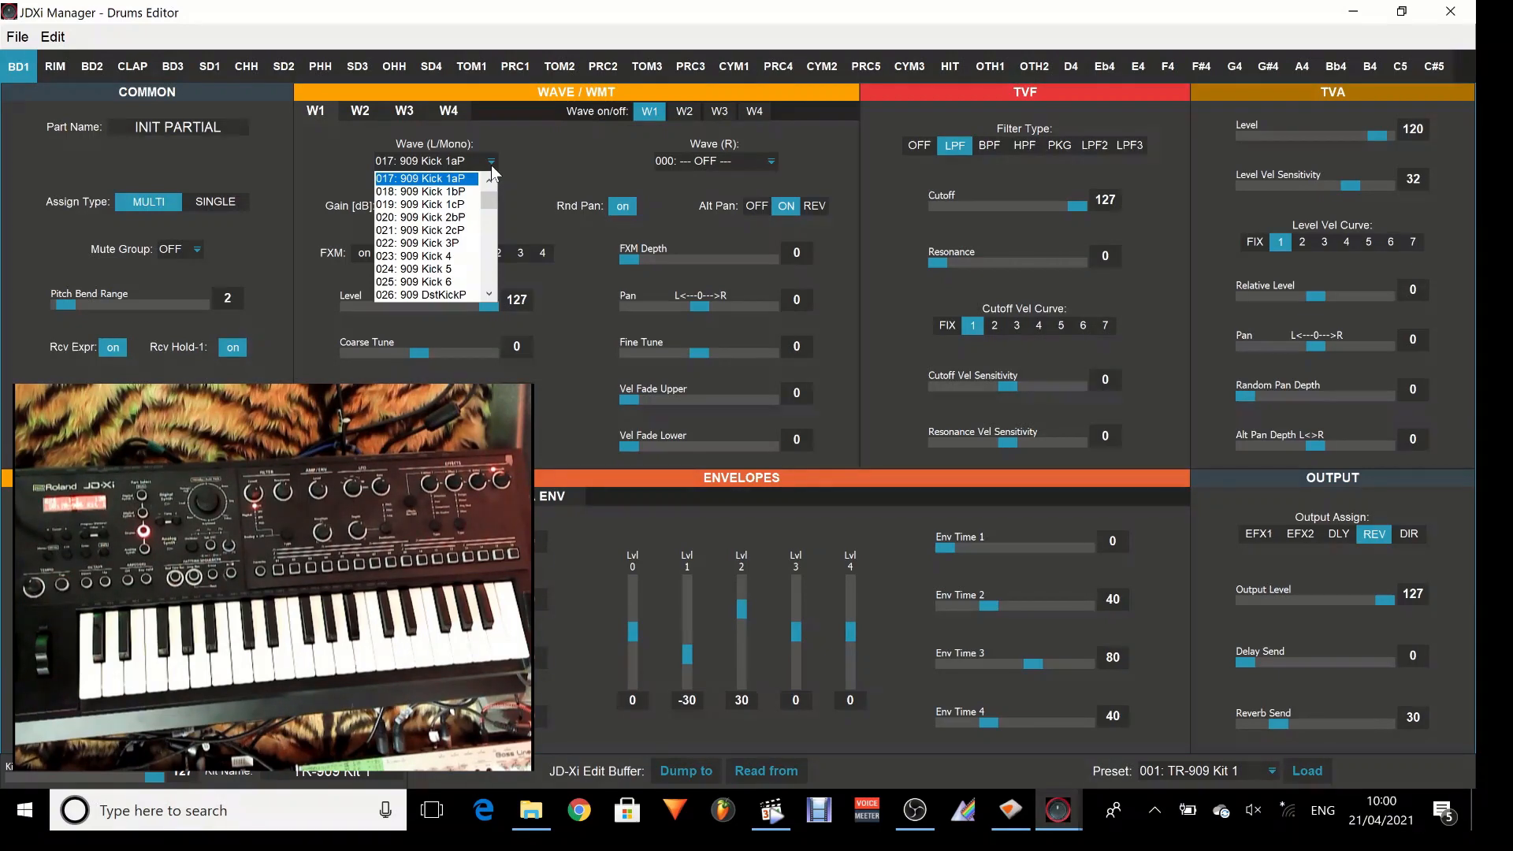
{"action": "left_click", "coordinate": [506, 117]}
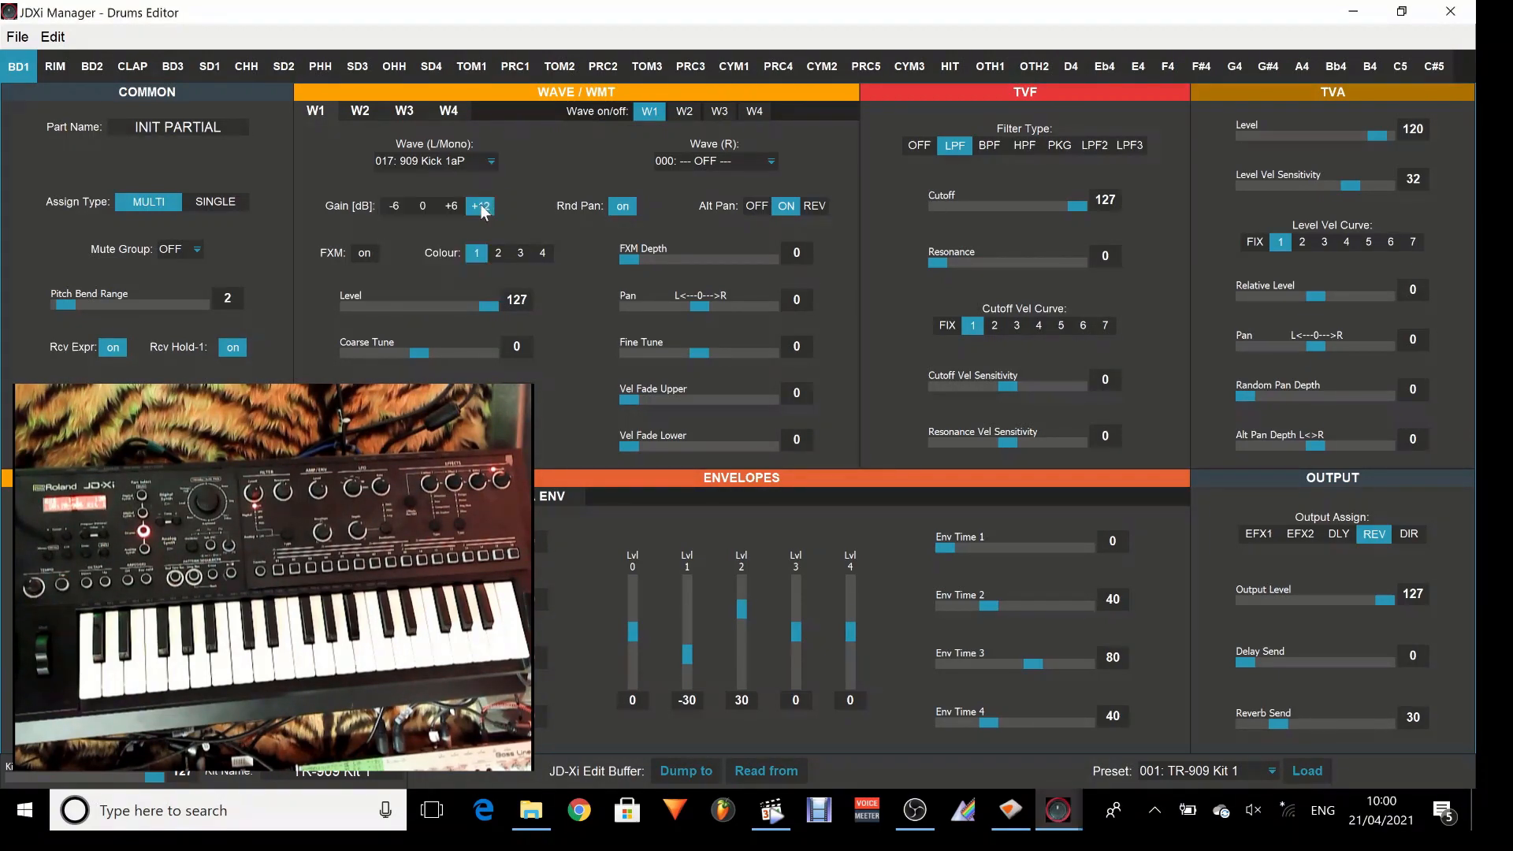
{"action": "left_click", "coordinate": [490, 163]}
{"action": "left_click_drag", "start_coordinate": [489, 192], "coordinate": [488, 181]}
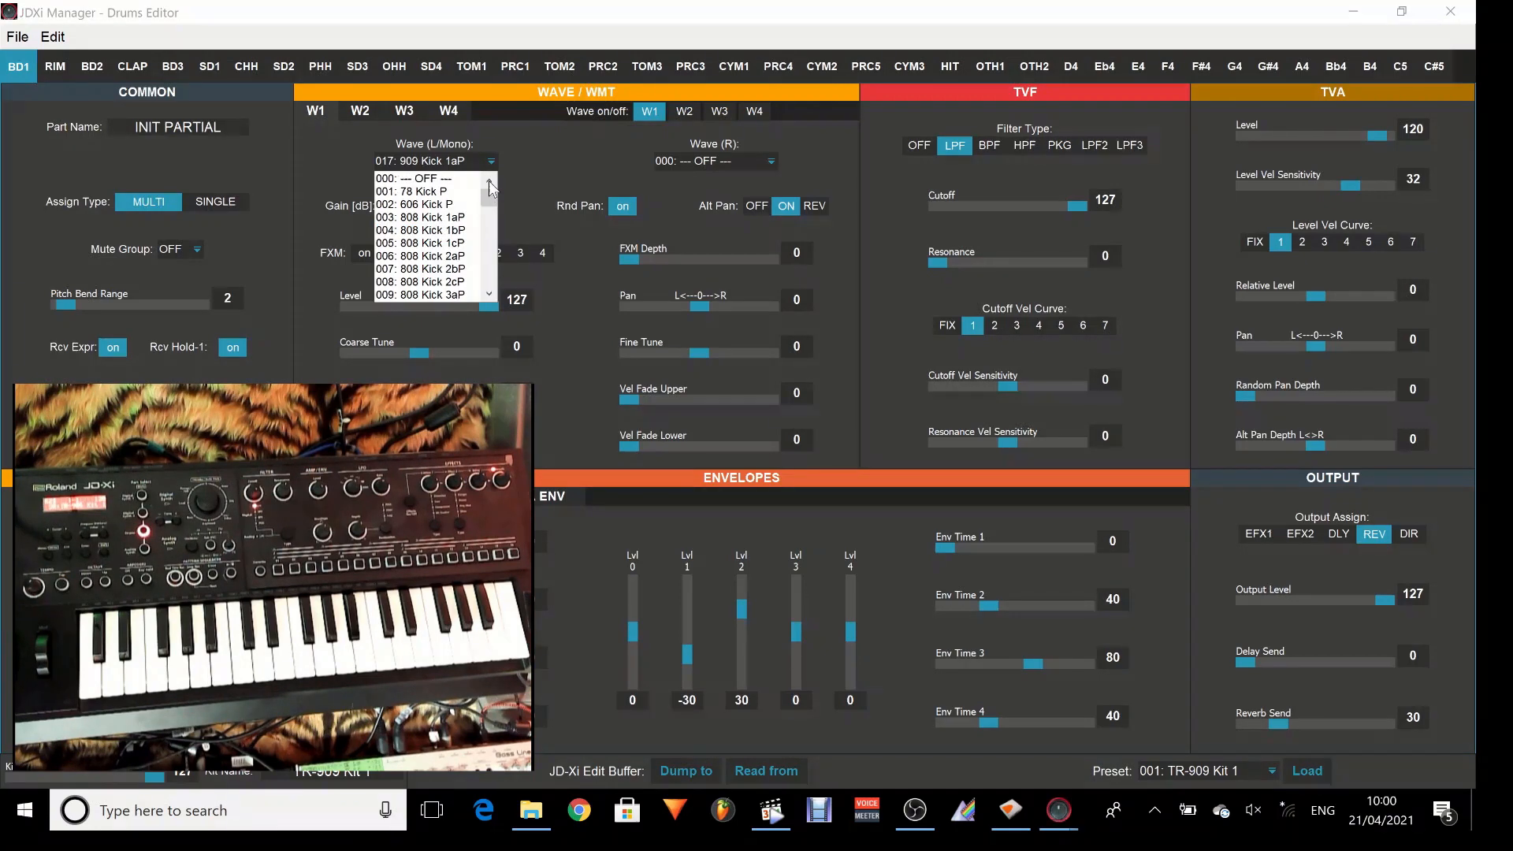
{"action": "left_click", "coordinate": [430, 243]}
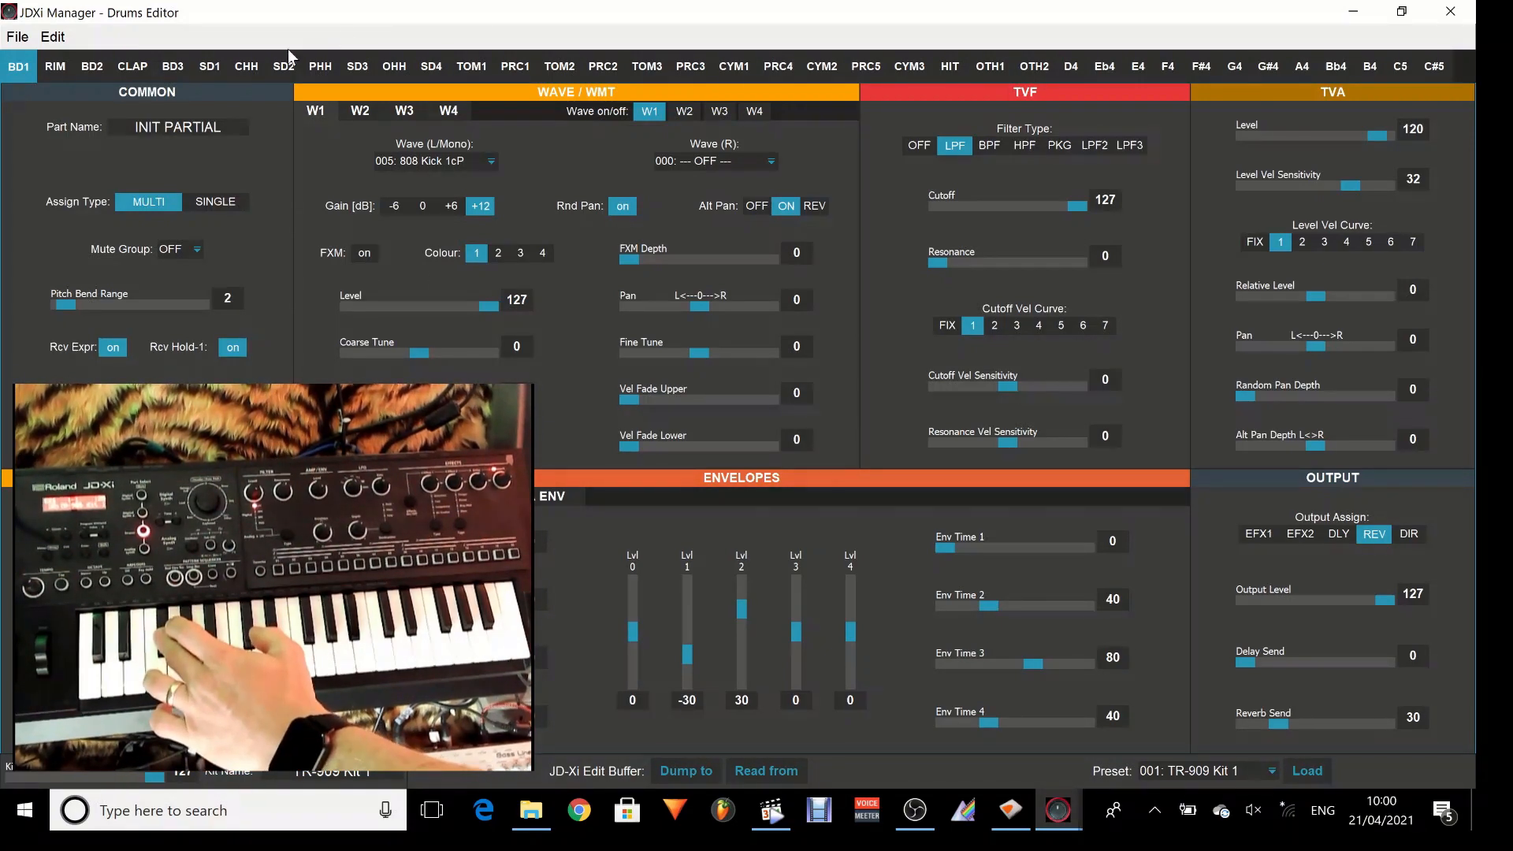
Look at the CHH partial and set the W1 Wave (L/Mono) of the PHH partial to 307: Tamborine 1.
{"action": "left_click", "coordinate": [246, 77]}
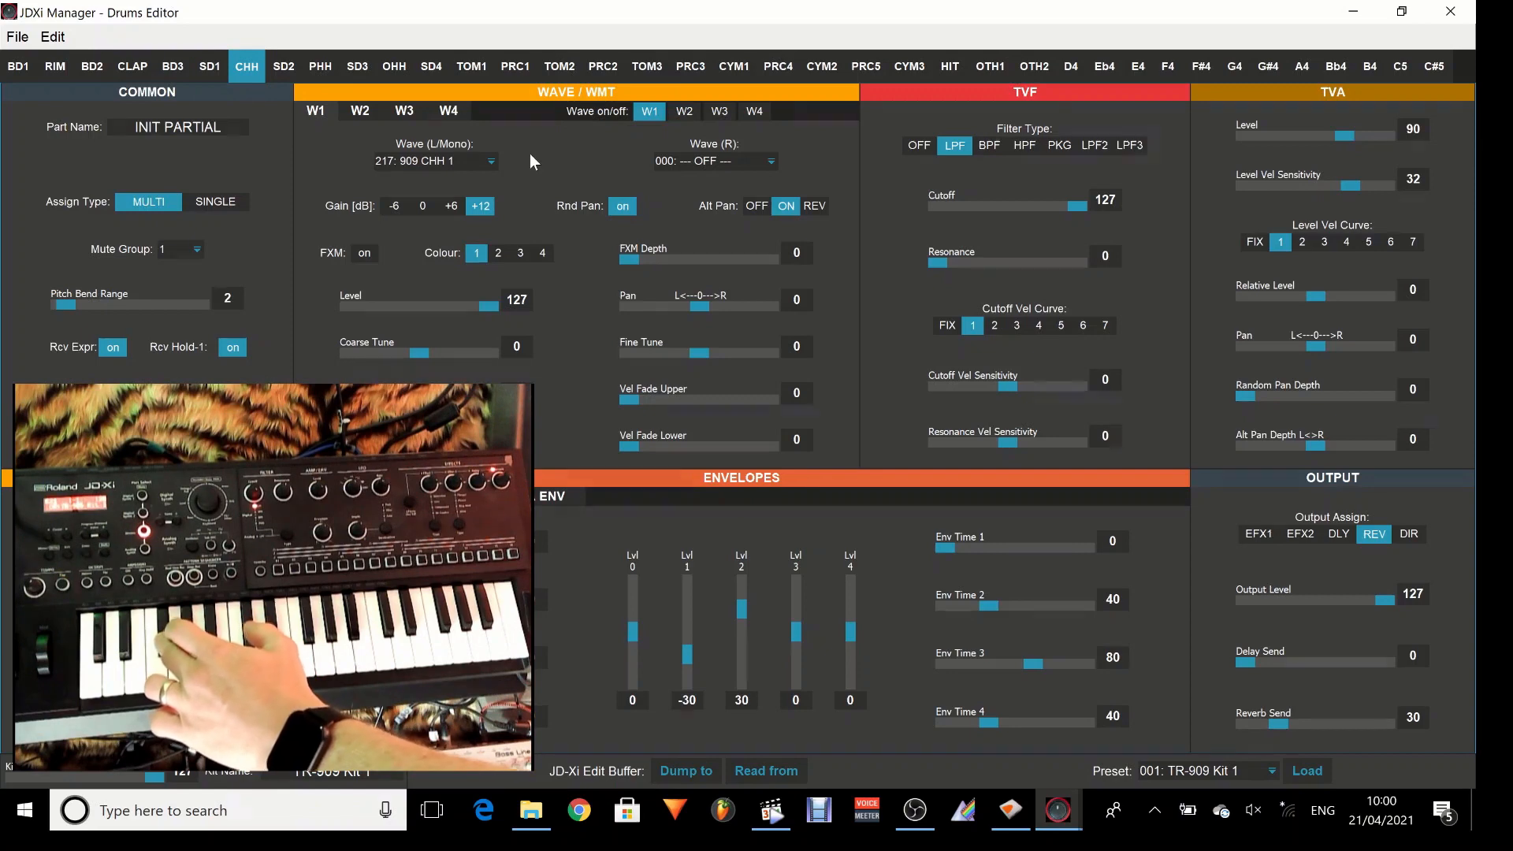
{"action": "left_click", "coordinate": [323, 73]}
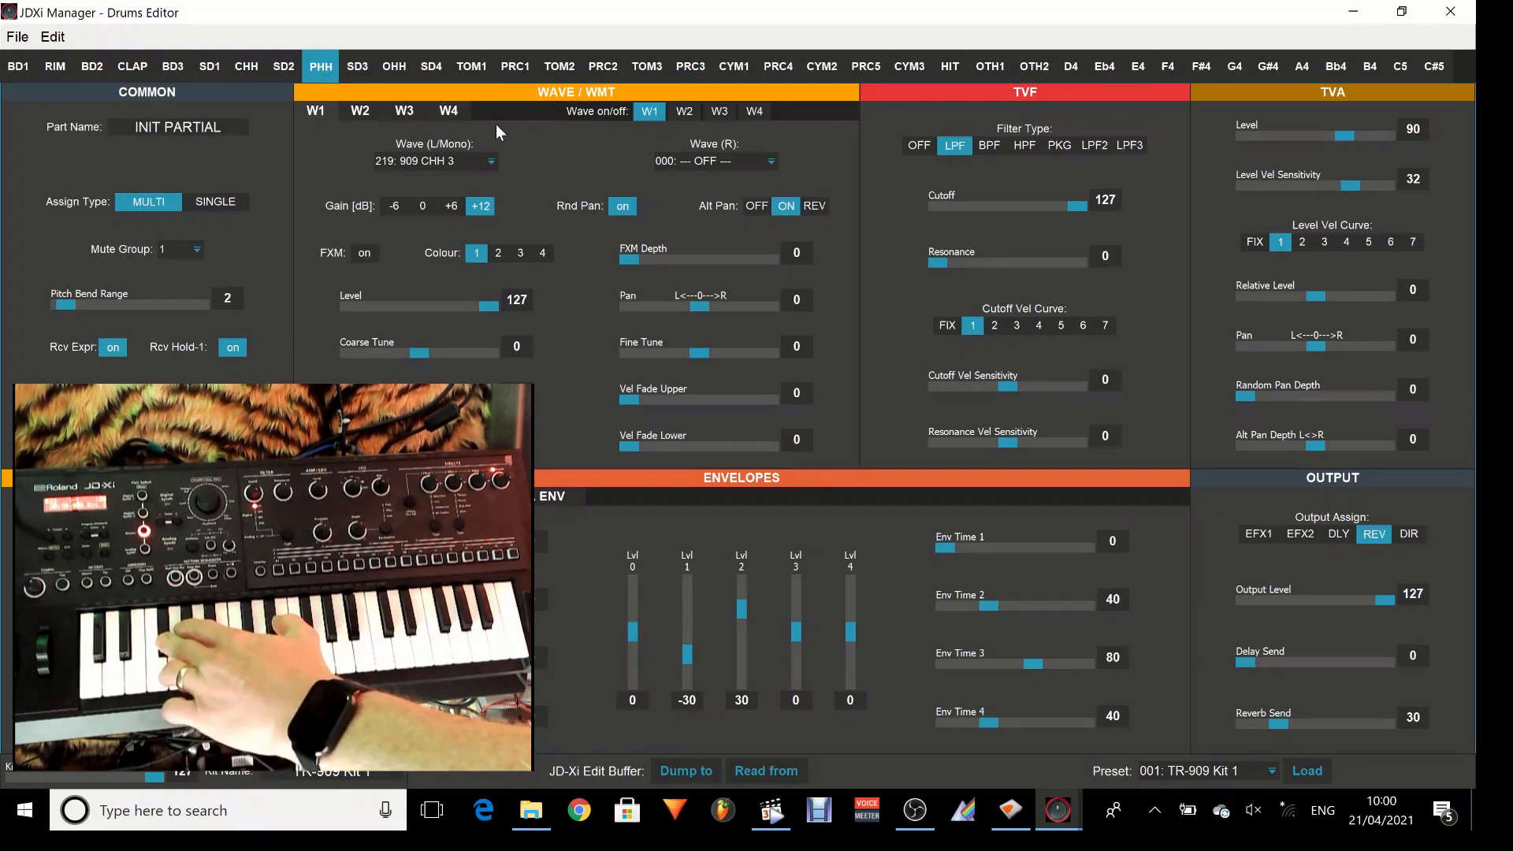
{"action": "left_click", "coordinate": [489, 162]}
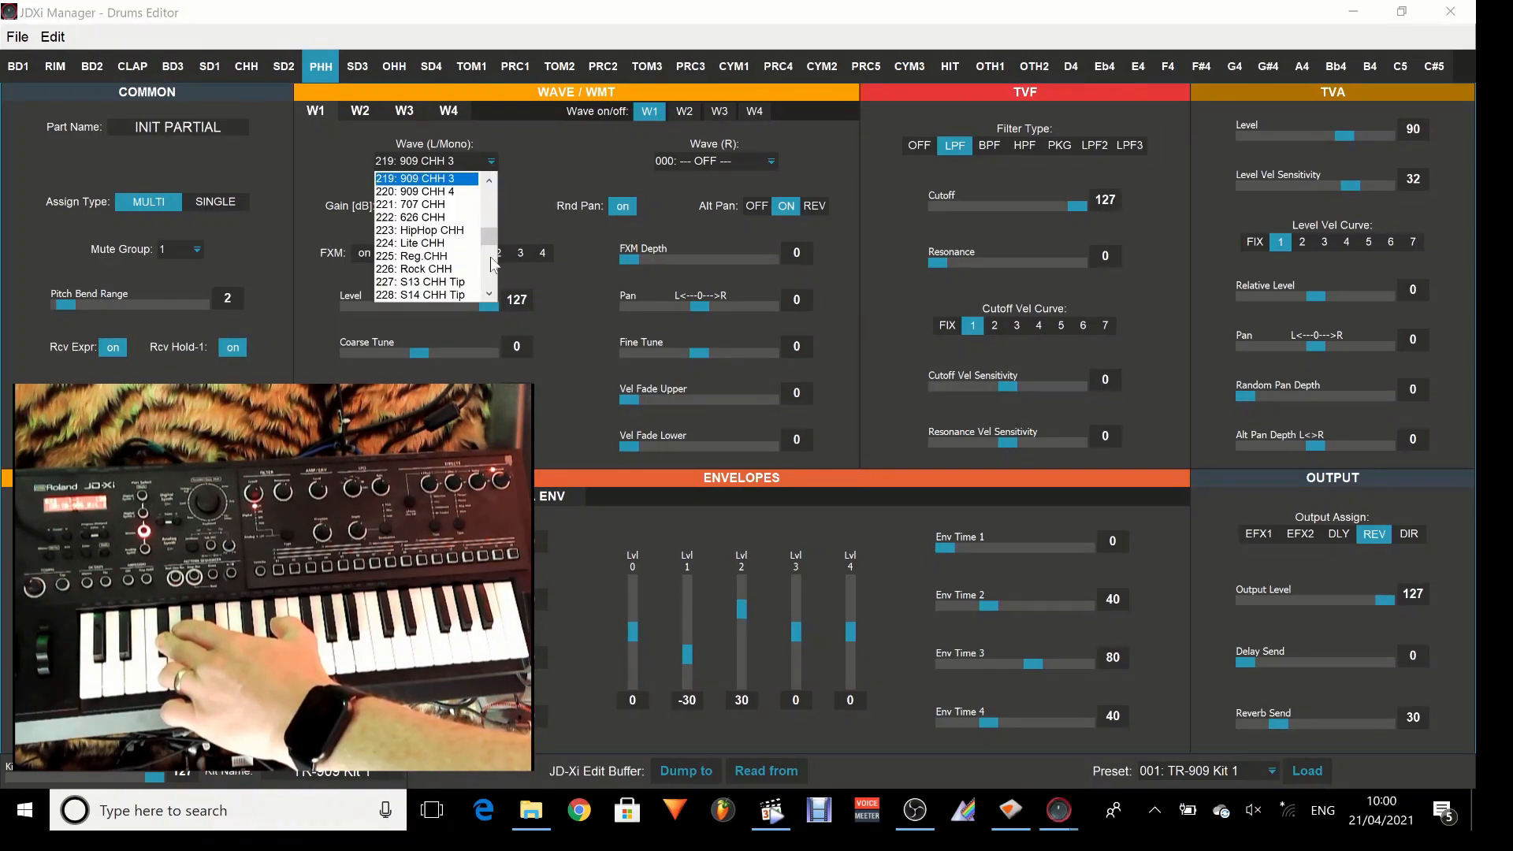
{"action": "left_click", "coordinate": [491, 292]}
{"action": "left_click", "coordinate": [491, 293]}
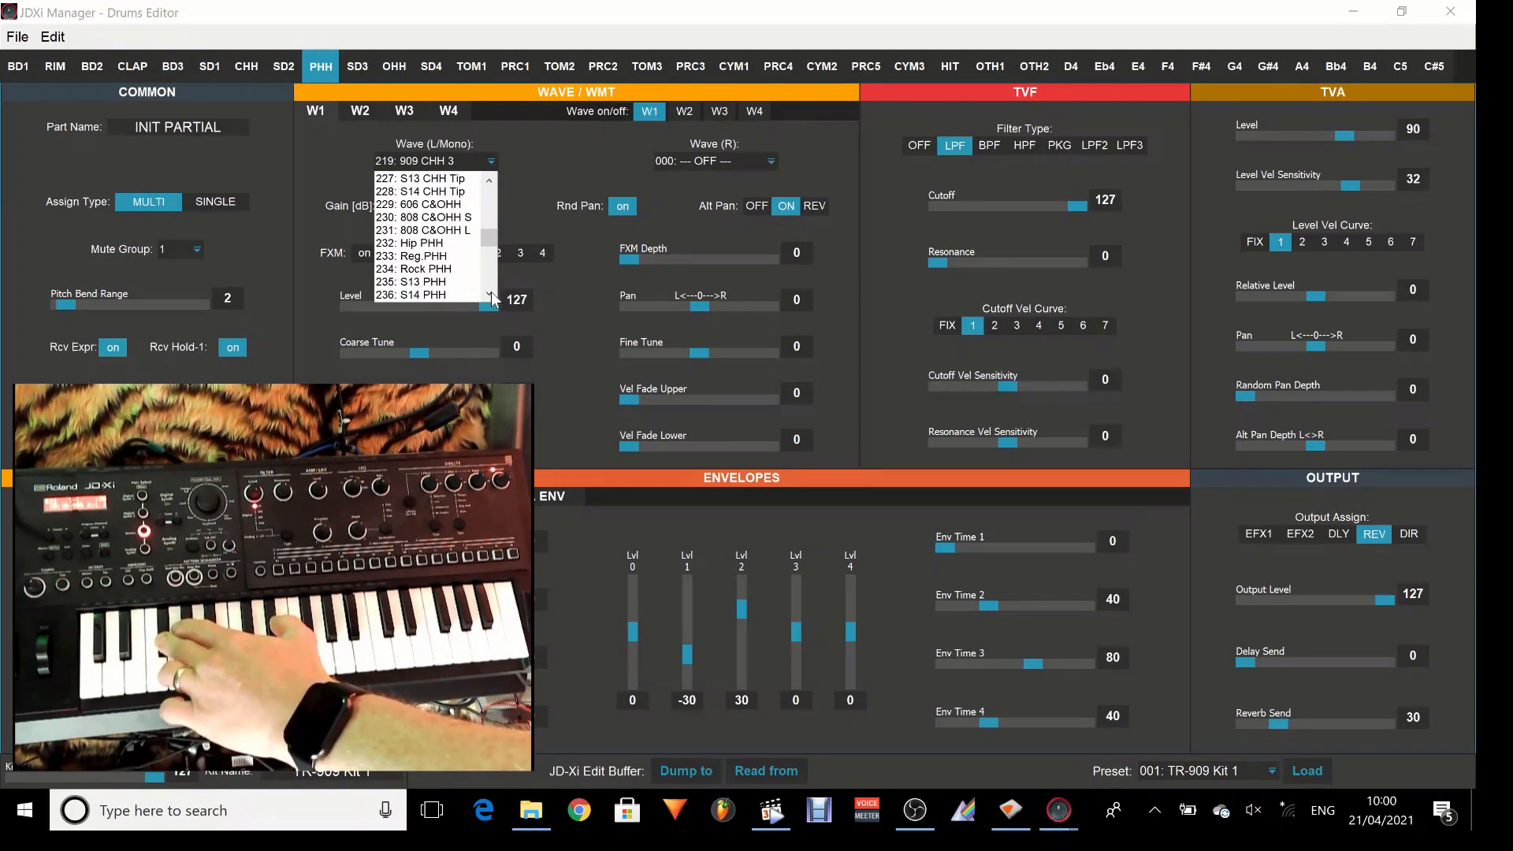
{"action": "scroll", "coordinate": [491, 296], "scroll_direction": "down", "scroll_amount": 17}
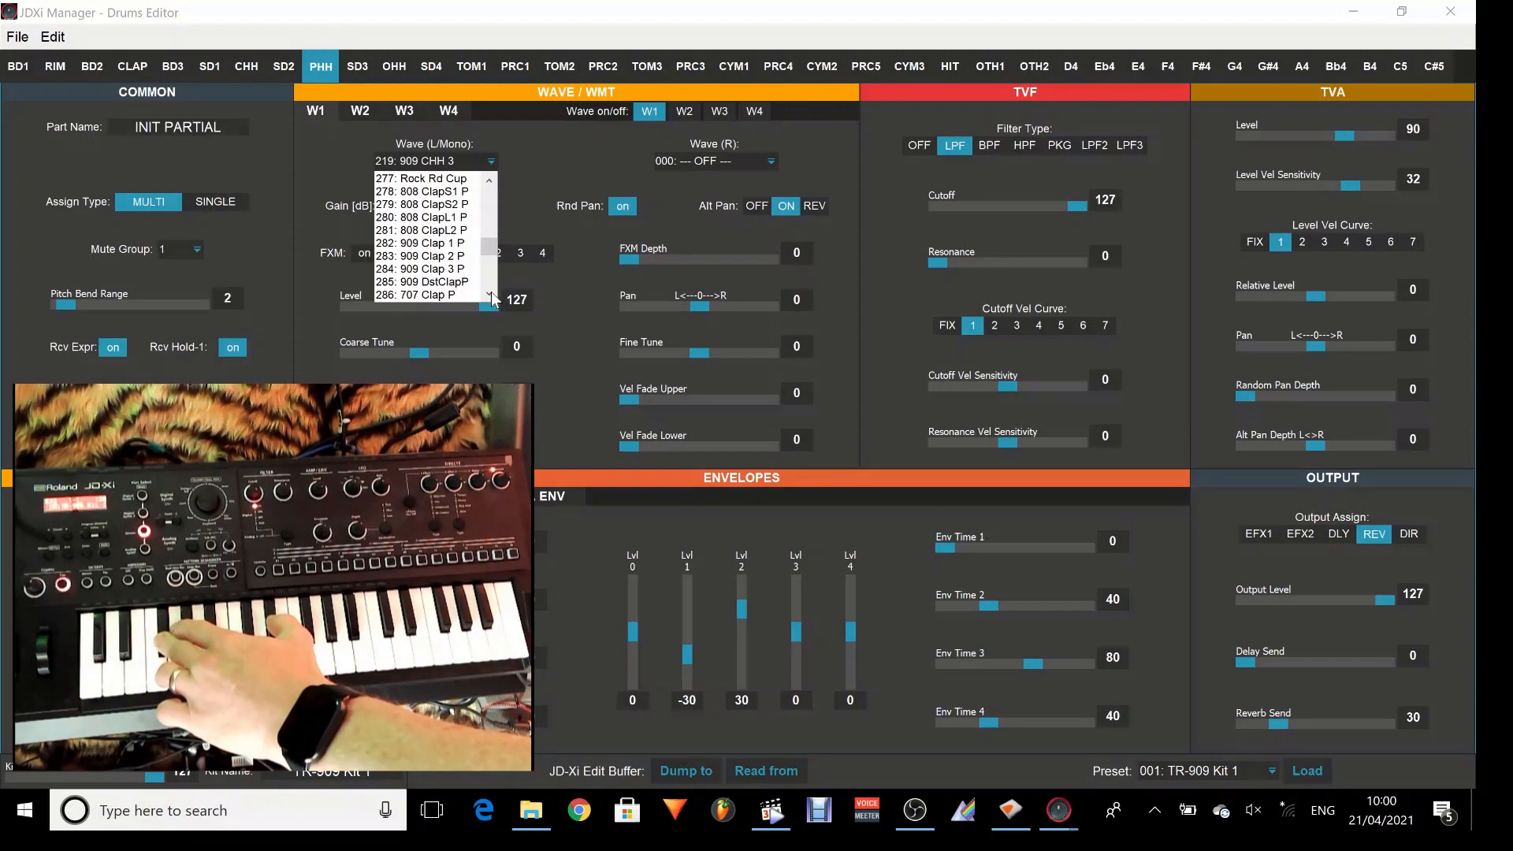
{"action": "scroll", "coordinate": [493, 297], "scroll_direction": "down", "scroll_amount": 17}
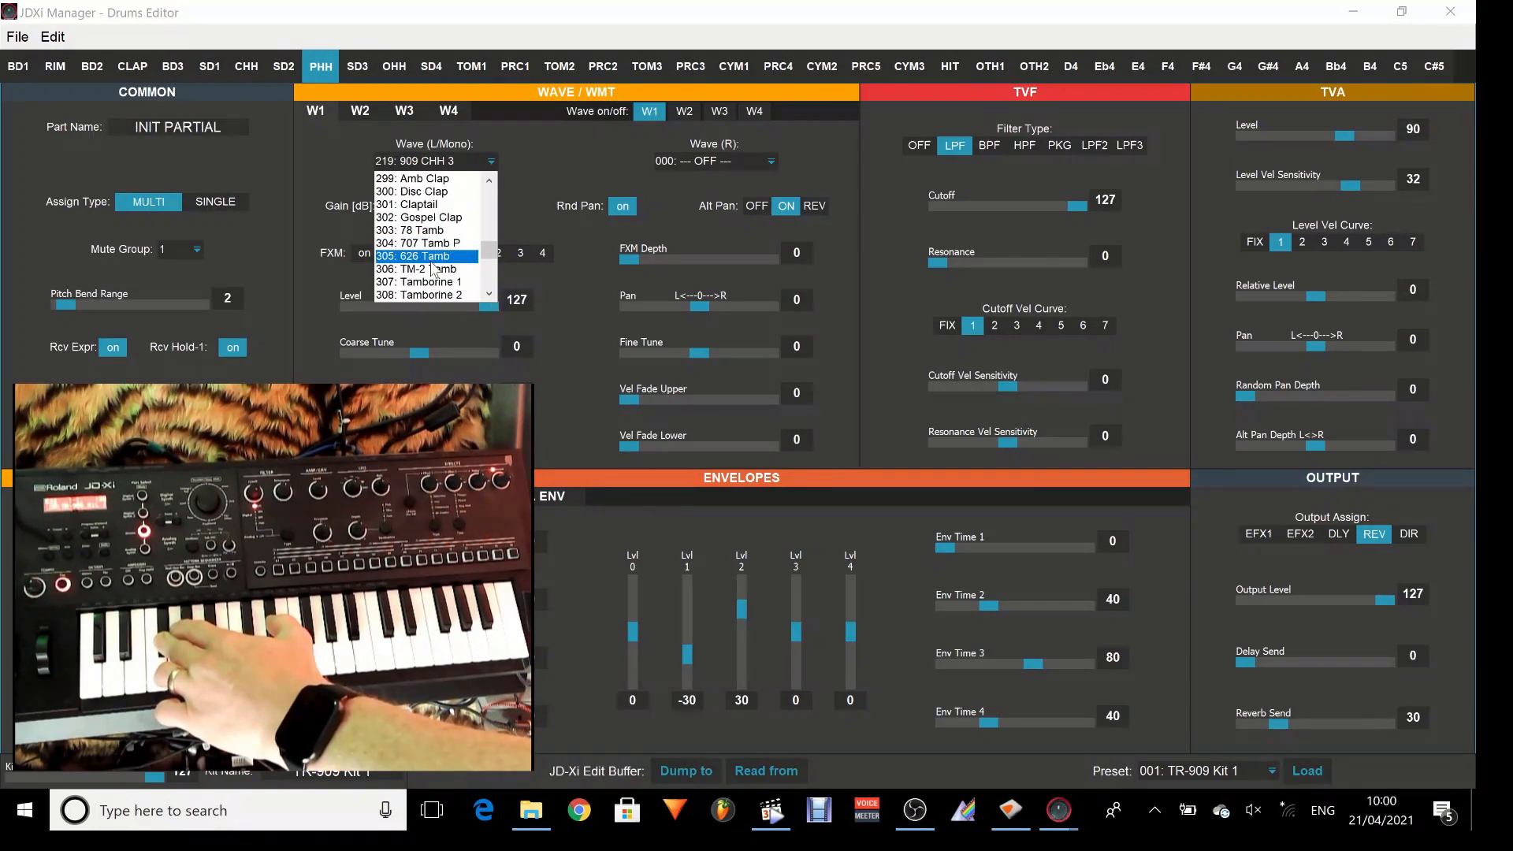
{"action": "left_click", "coordinate": [438, 284]}
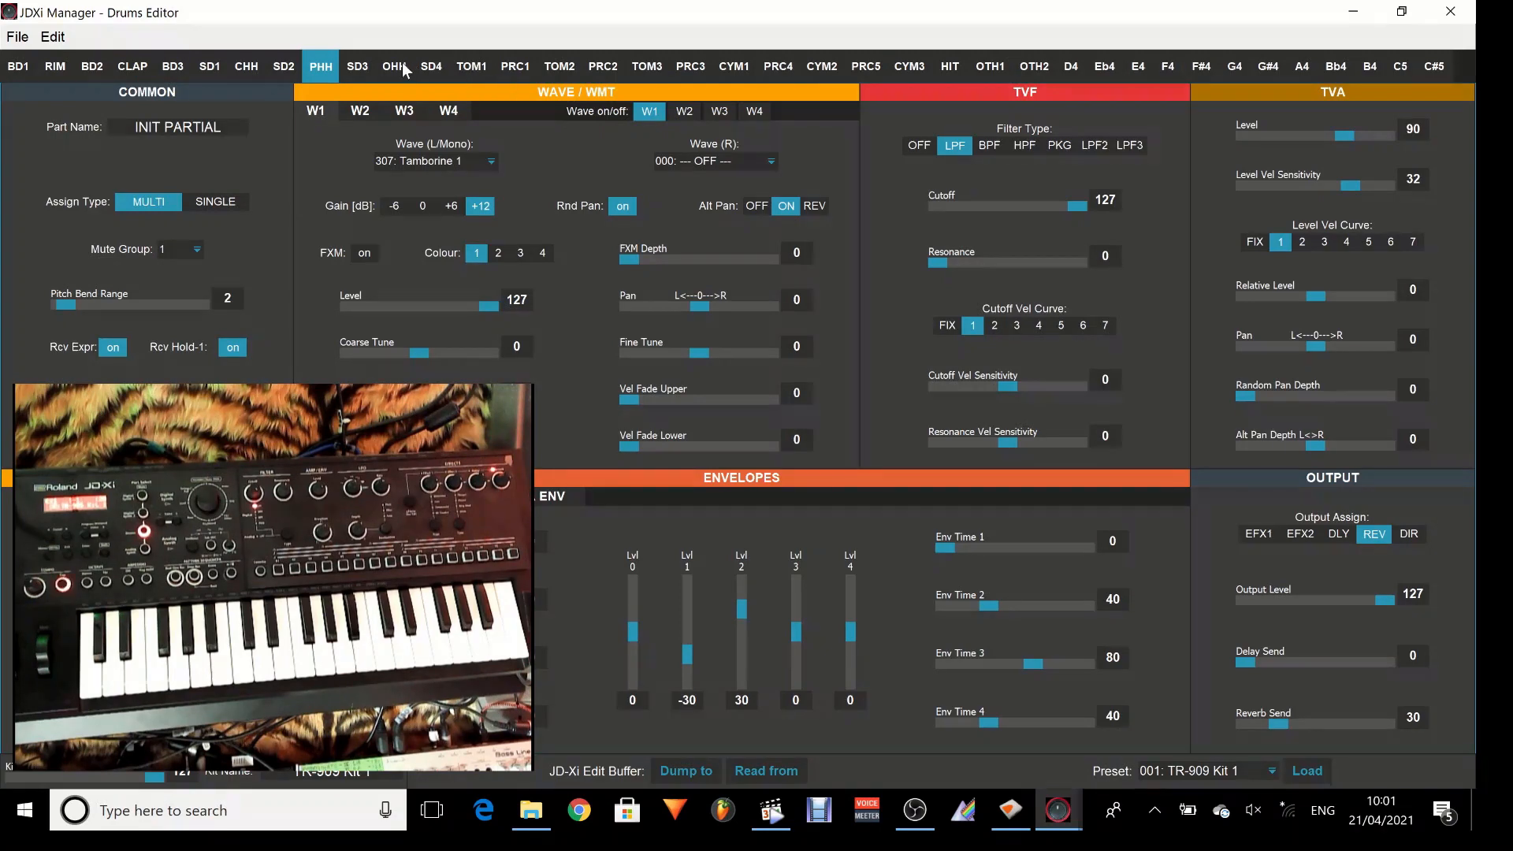
Set the W1 Wave (L/Mono) of the SD3 partial to 145: Lo-Fi Snare.
{"action": "left_click", "coordinate": [367, 63]}
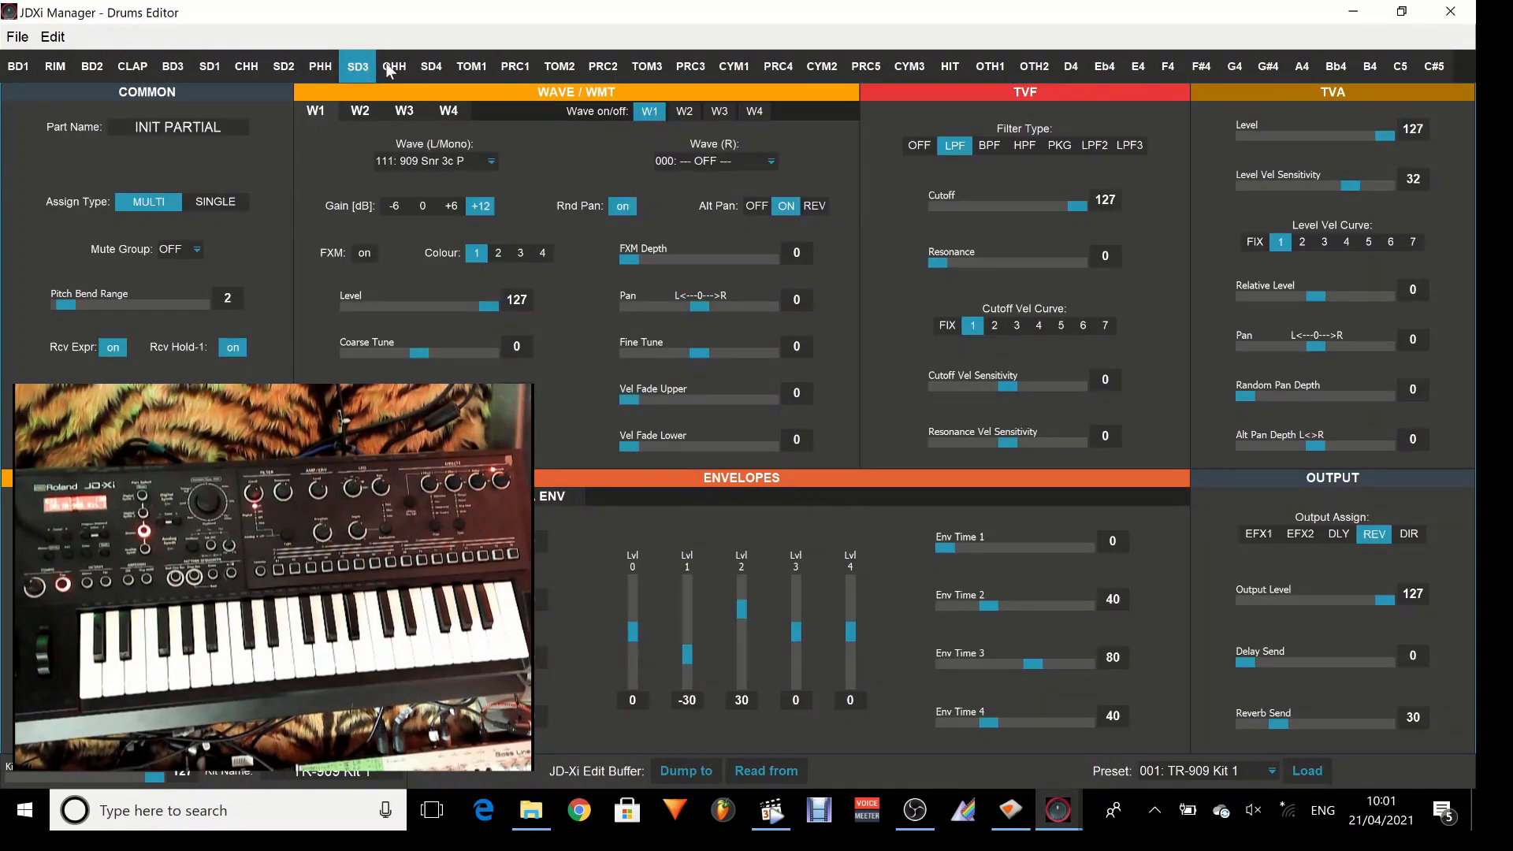
{"action": "left_click", "coordinate": [490, 160]}
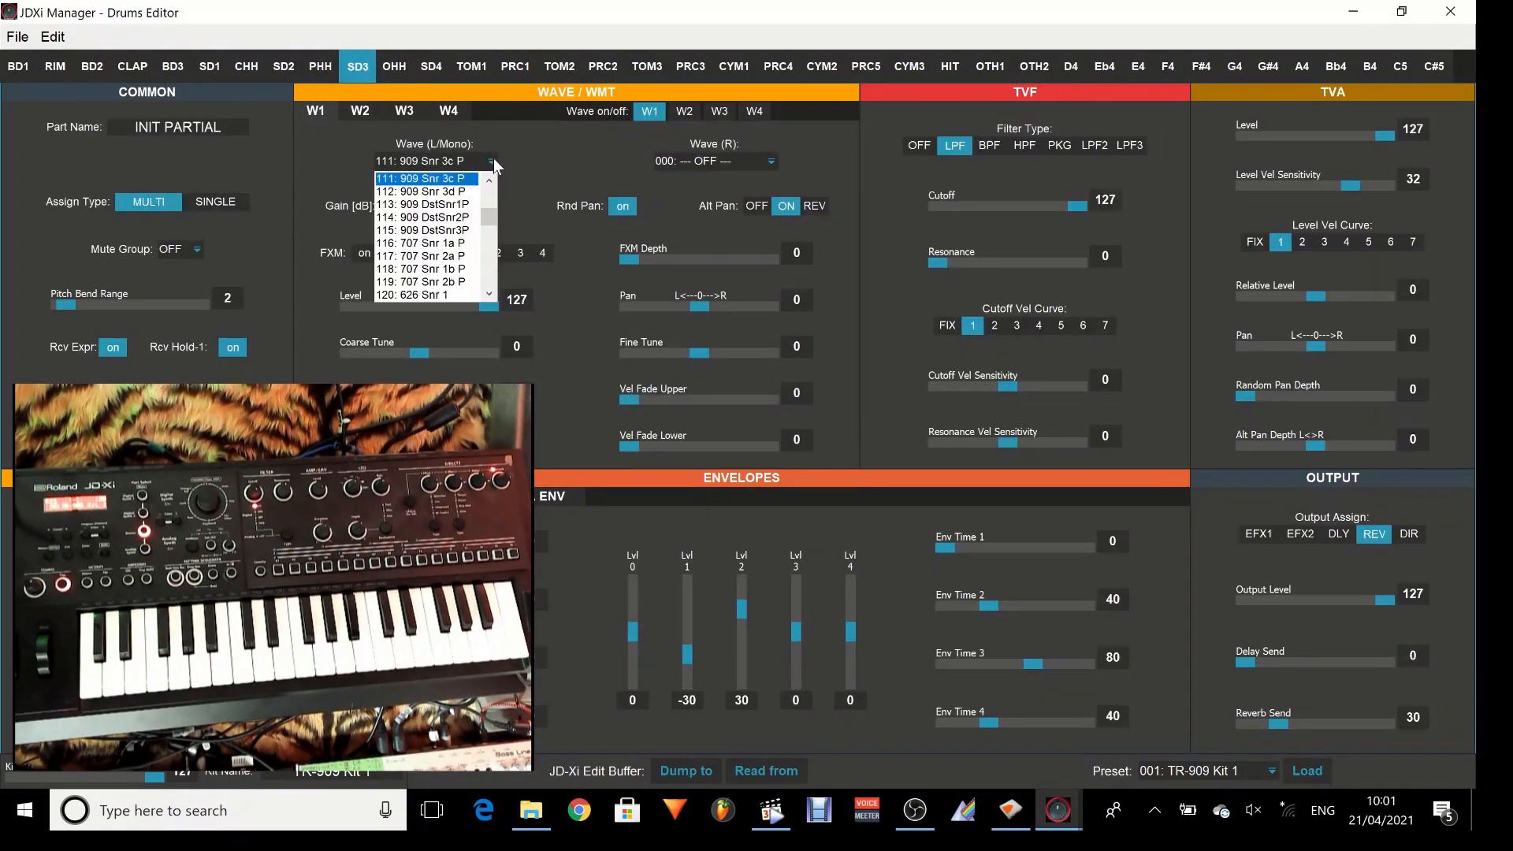
{"action": "left_click", "coordinate": [489, 295]}
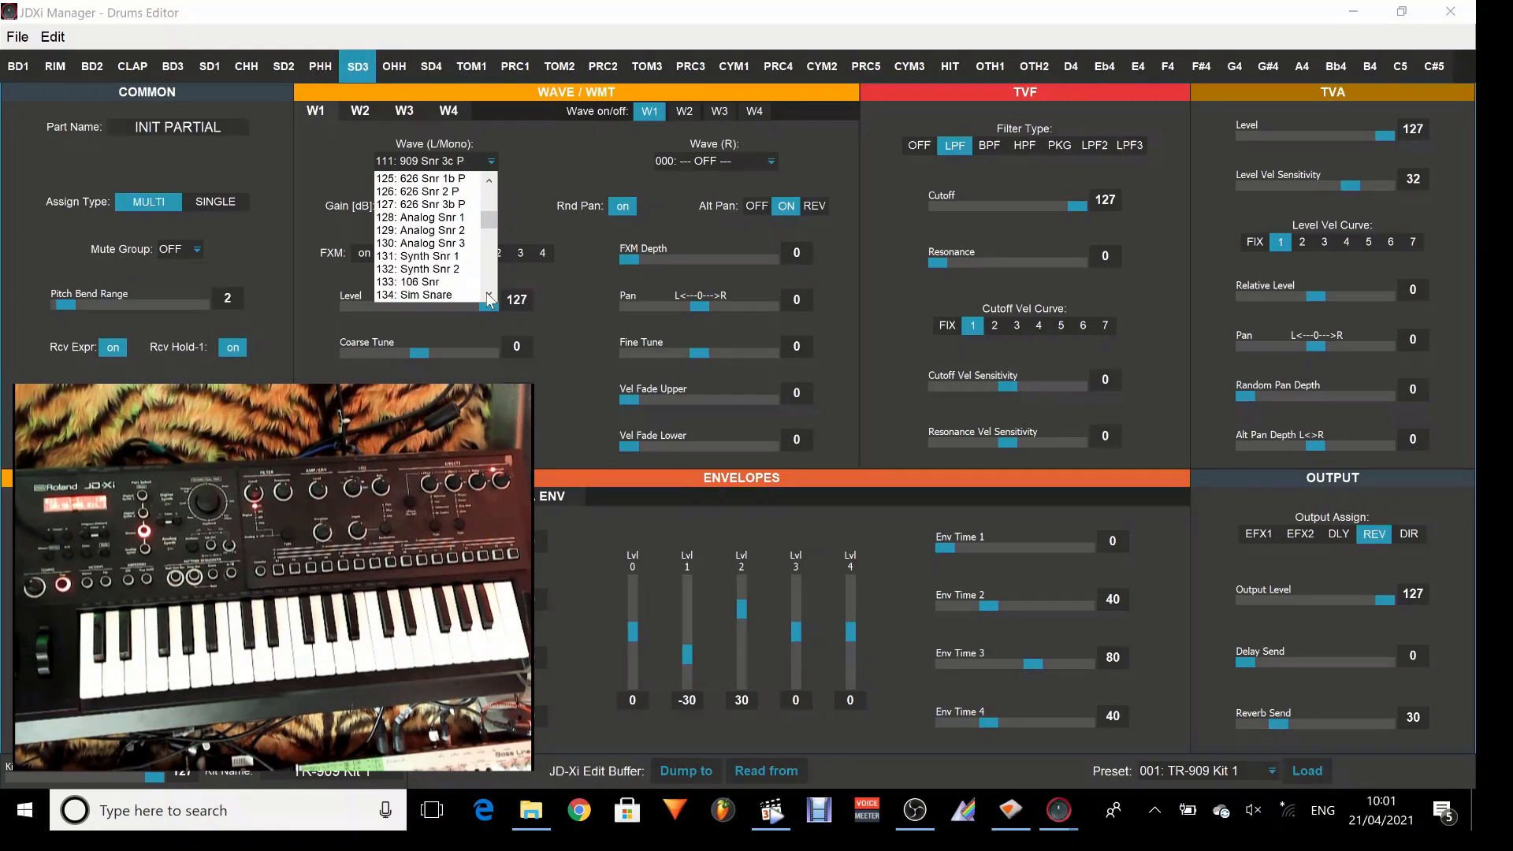
{"action": "left_click", "coordinate": [490, 296]}
{"action": "left_click", "coordinate": [489, 295]}
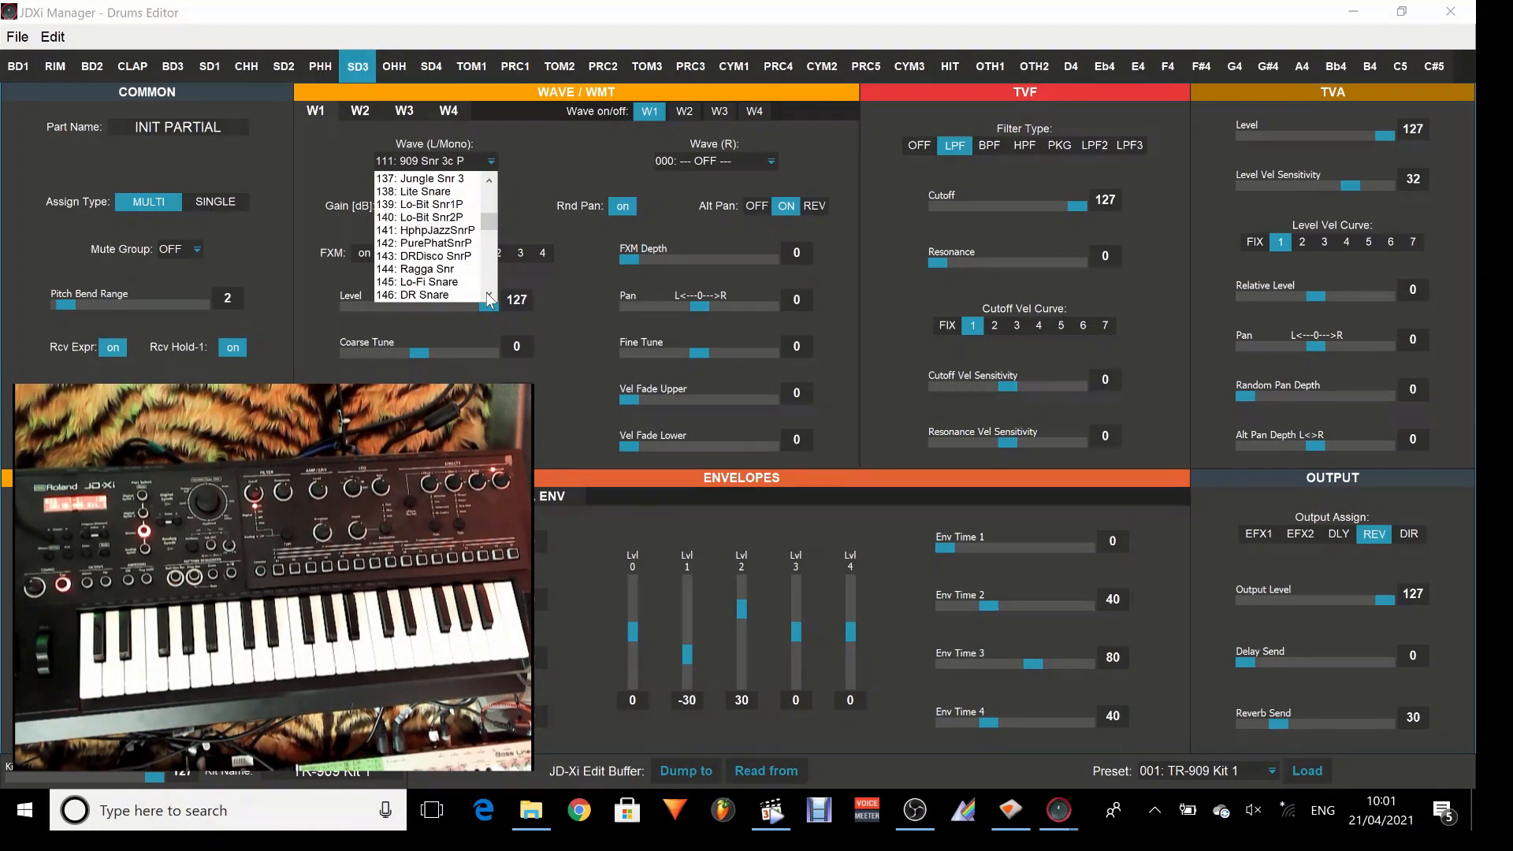
{"action": "left_click", "coordinate": [429, 281]}
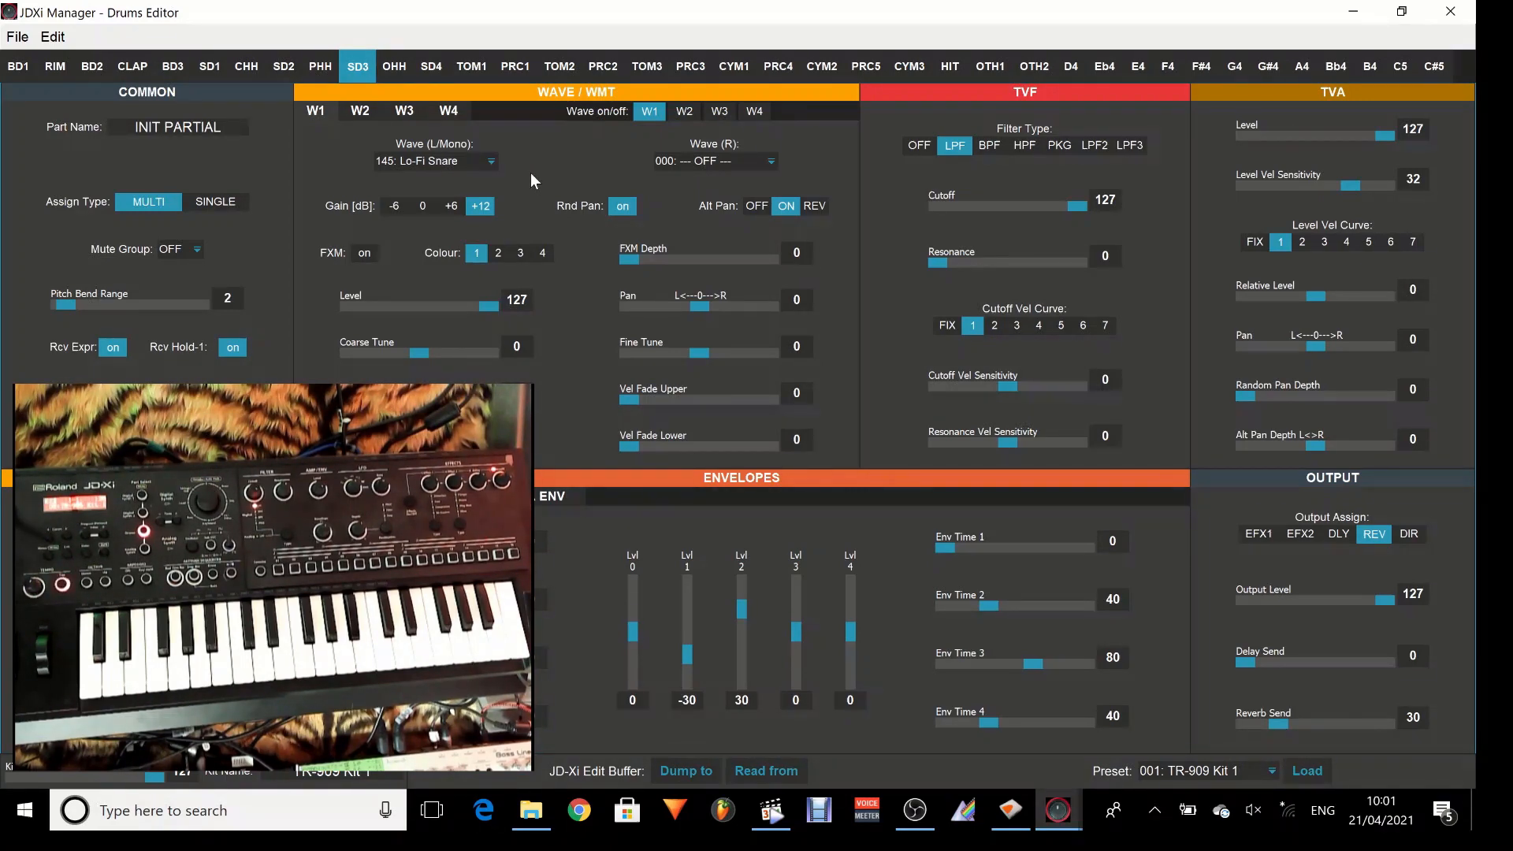
View the CYM1 partial and set the W1 Wave (L/Mono) of the SD2 partial to 154: SF Snr P.
{"action": "left_click", "coordinate": [733, 68]}
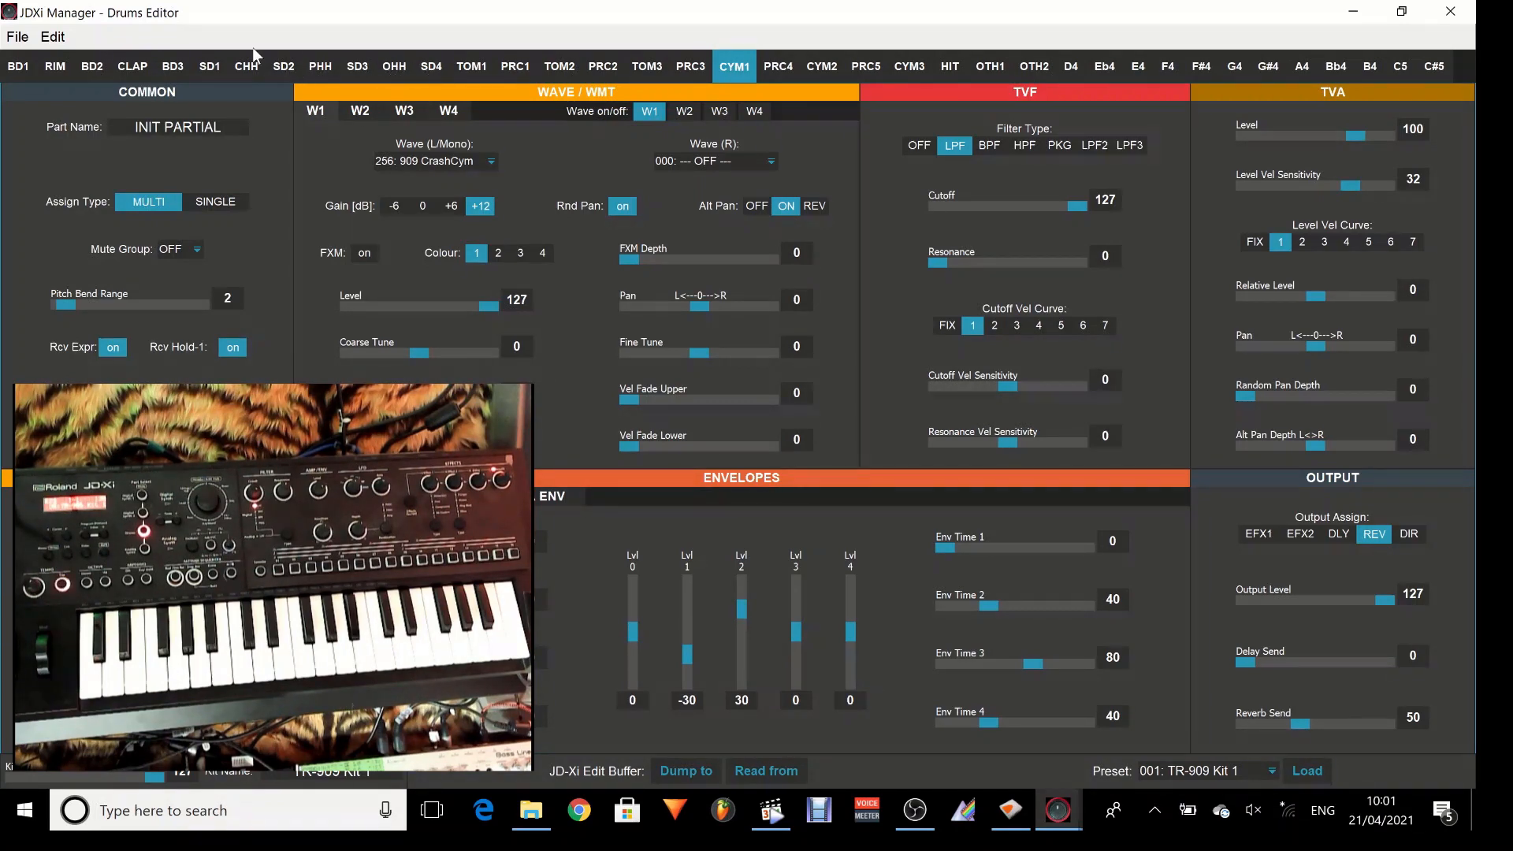
{"action": "left_click", "coordinate": [279, 68]}
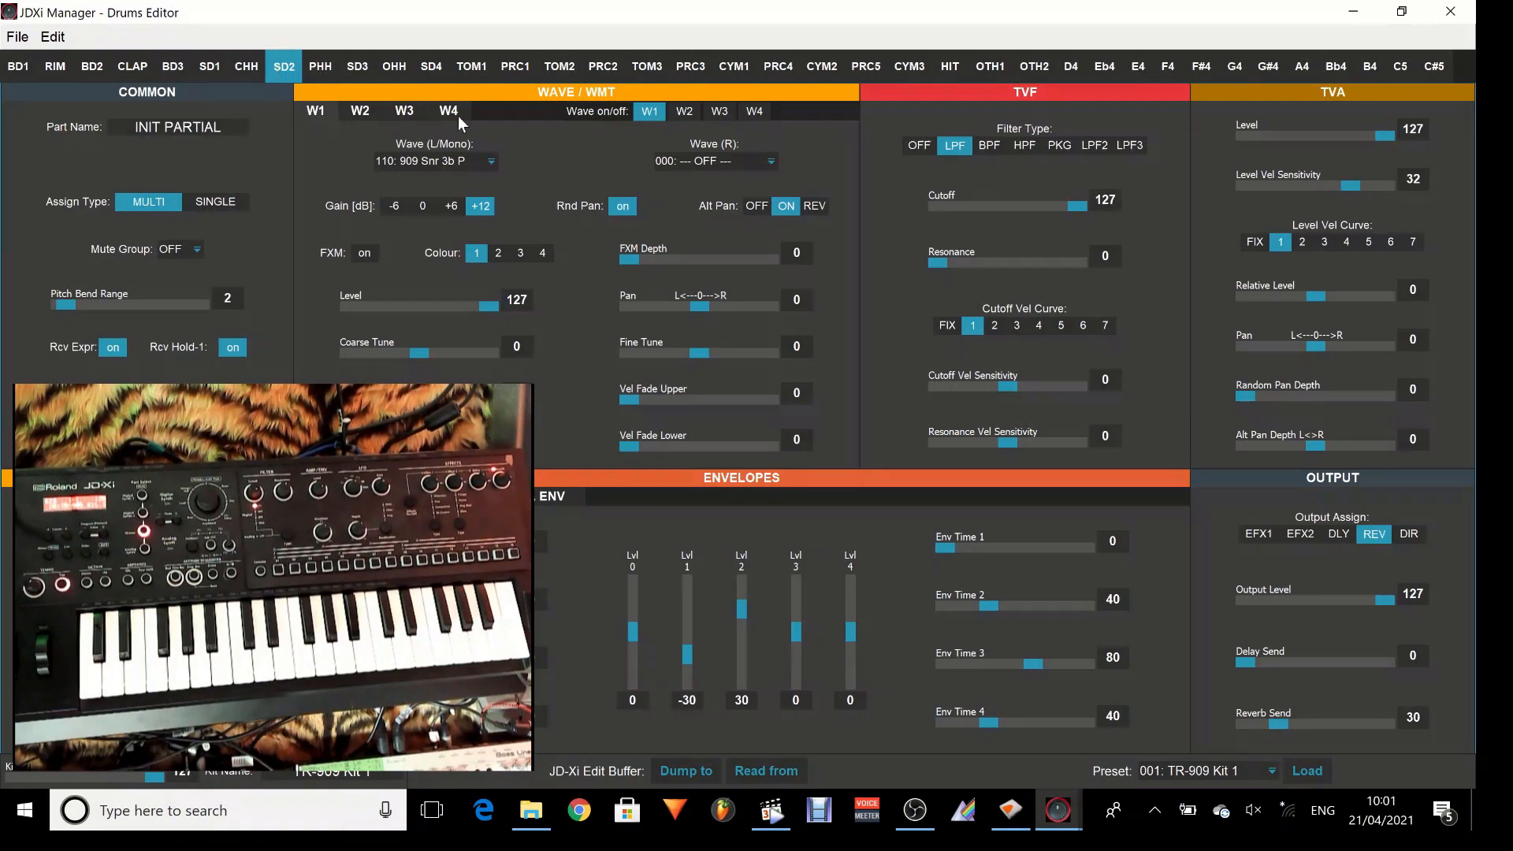
{"action": "left_click", "coordinate": [491, 161]}
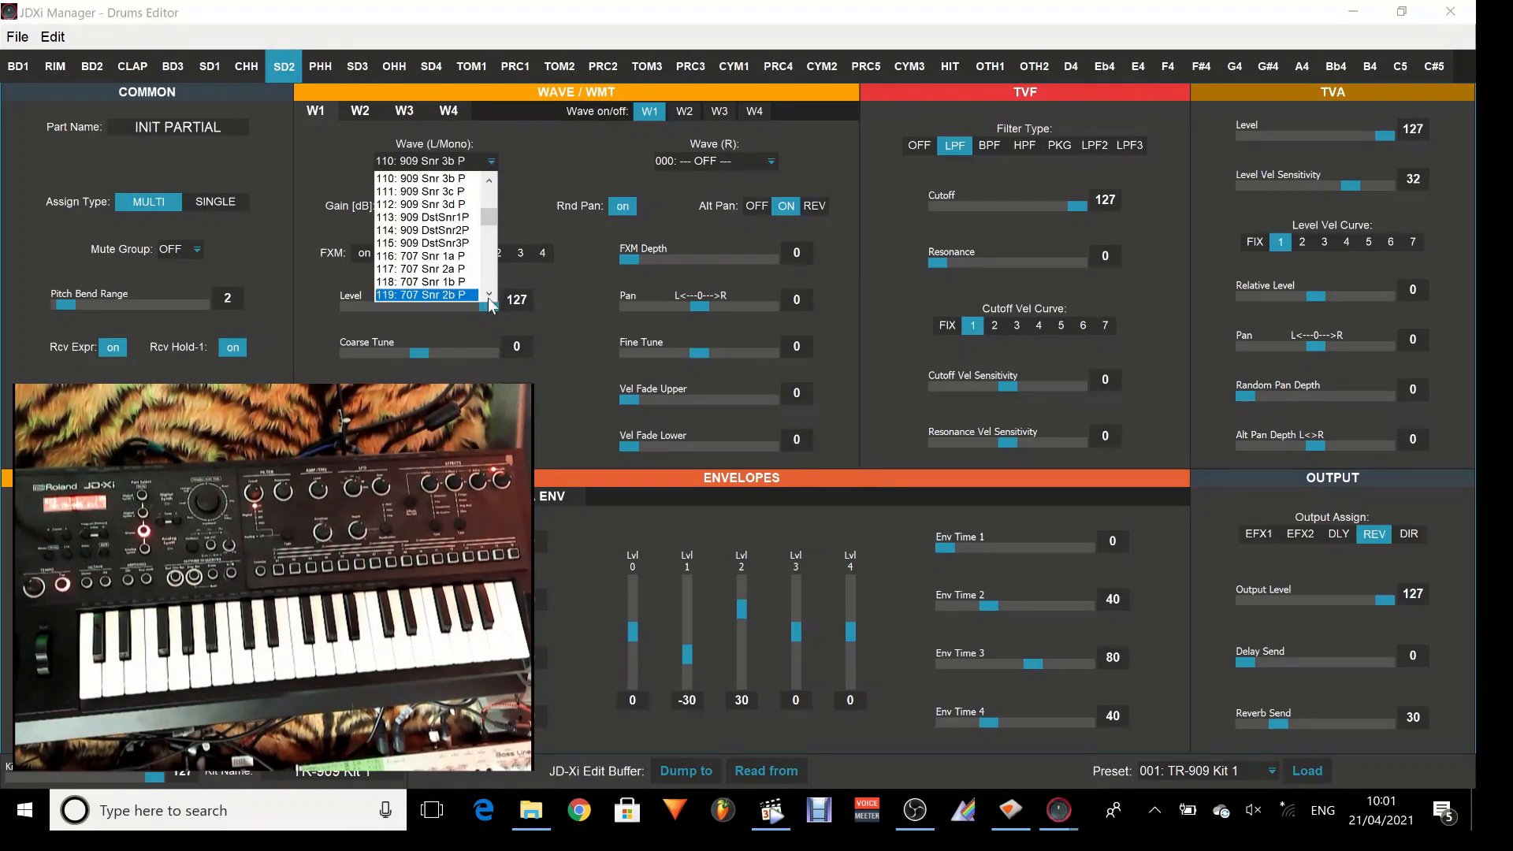
{"action": "scroll", "coordinate": [490, 304], "scroll_direction": "down", "scroll_amount": 6}
{"action": "scroll", "coordinate": [489, 305], "scroll_direction": "down", "scroll_amount": 6}
{"action": "scroll", "coordinate": [489, 306], "scroll_direction": "down", "scroll_amount": 1}
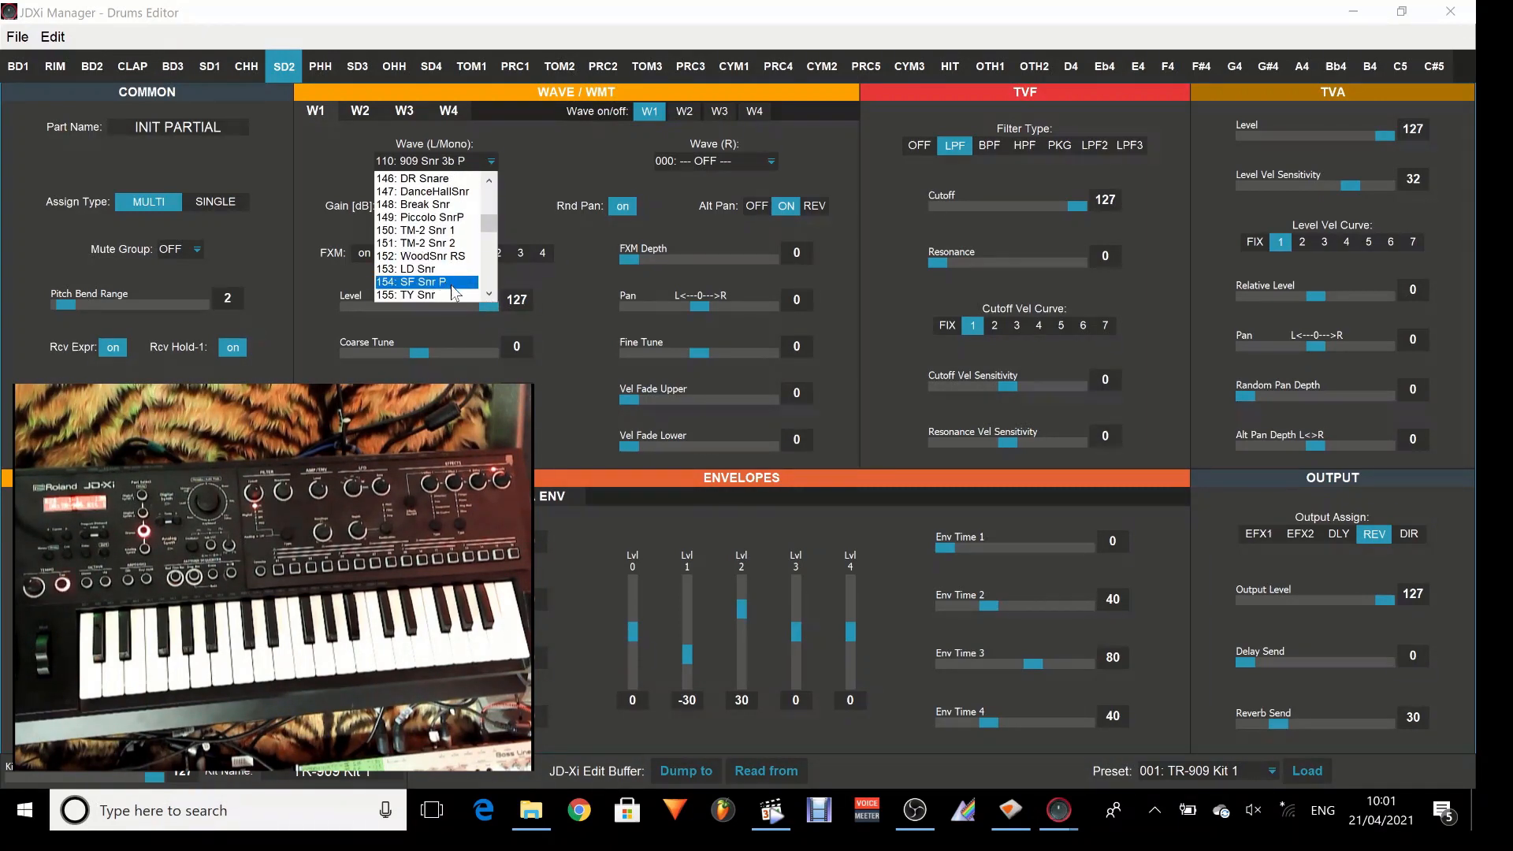
{"action": "left_click", "coordinate": [464, 282]}
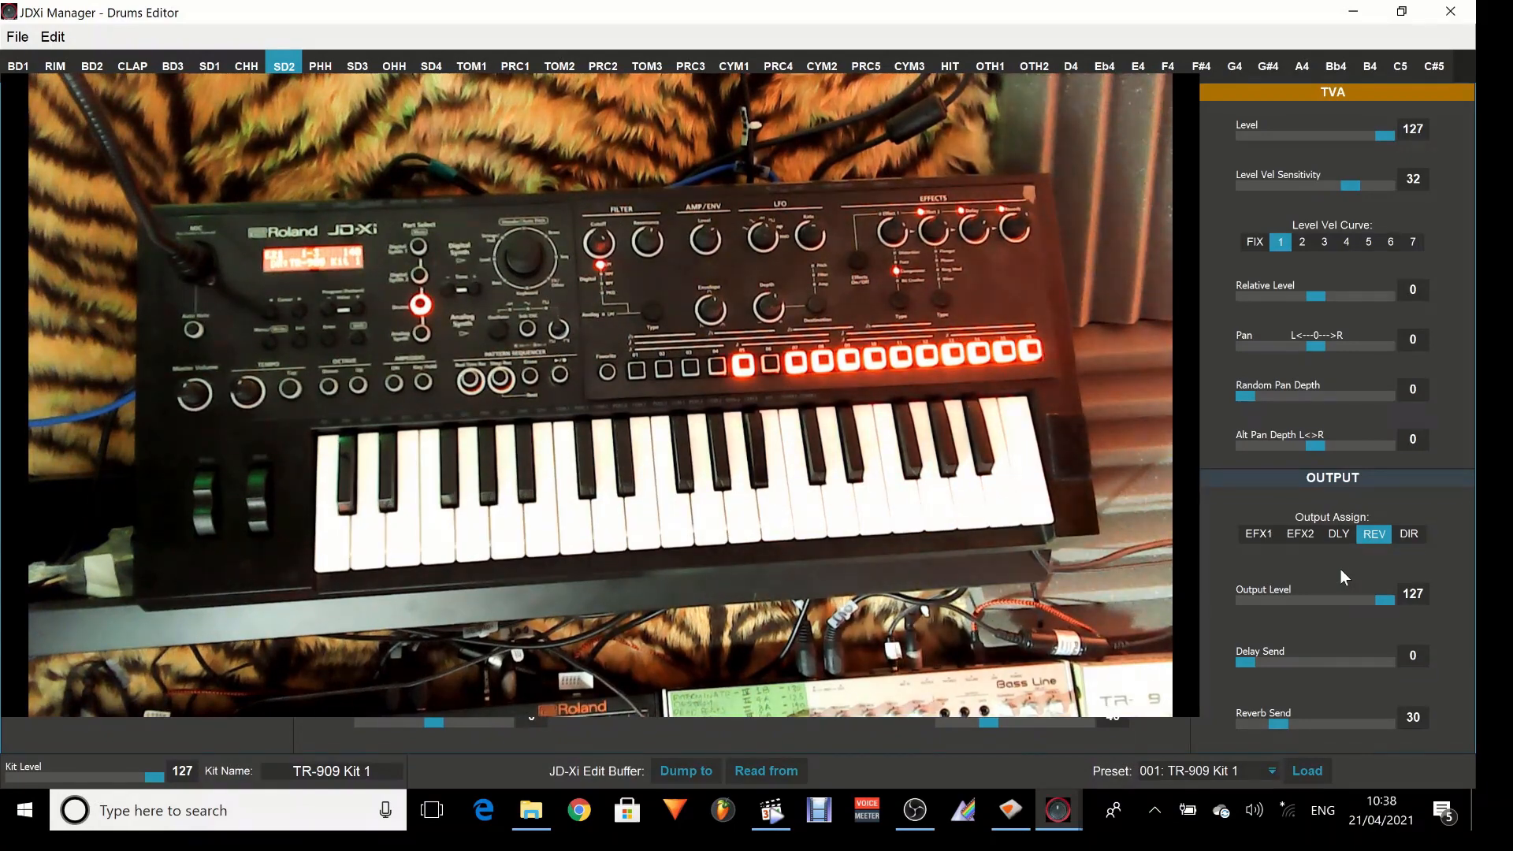
{"action": "key", "text": "alt+Tab"}
{"action": "key", "text": "alt+Tab"}
{"action": "key", "text": "alt+Tab"}
{"action": "key", "text": "alt+Tab"}
{"action": "key", "text": "alt+Tab"}
{"action": "key", "text": "alt+Tab"}
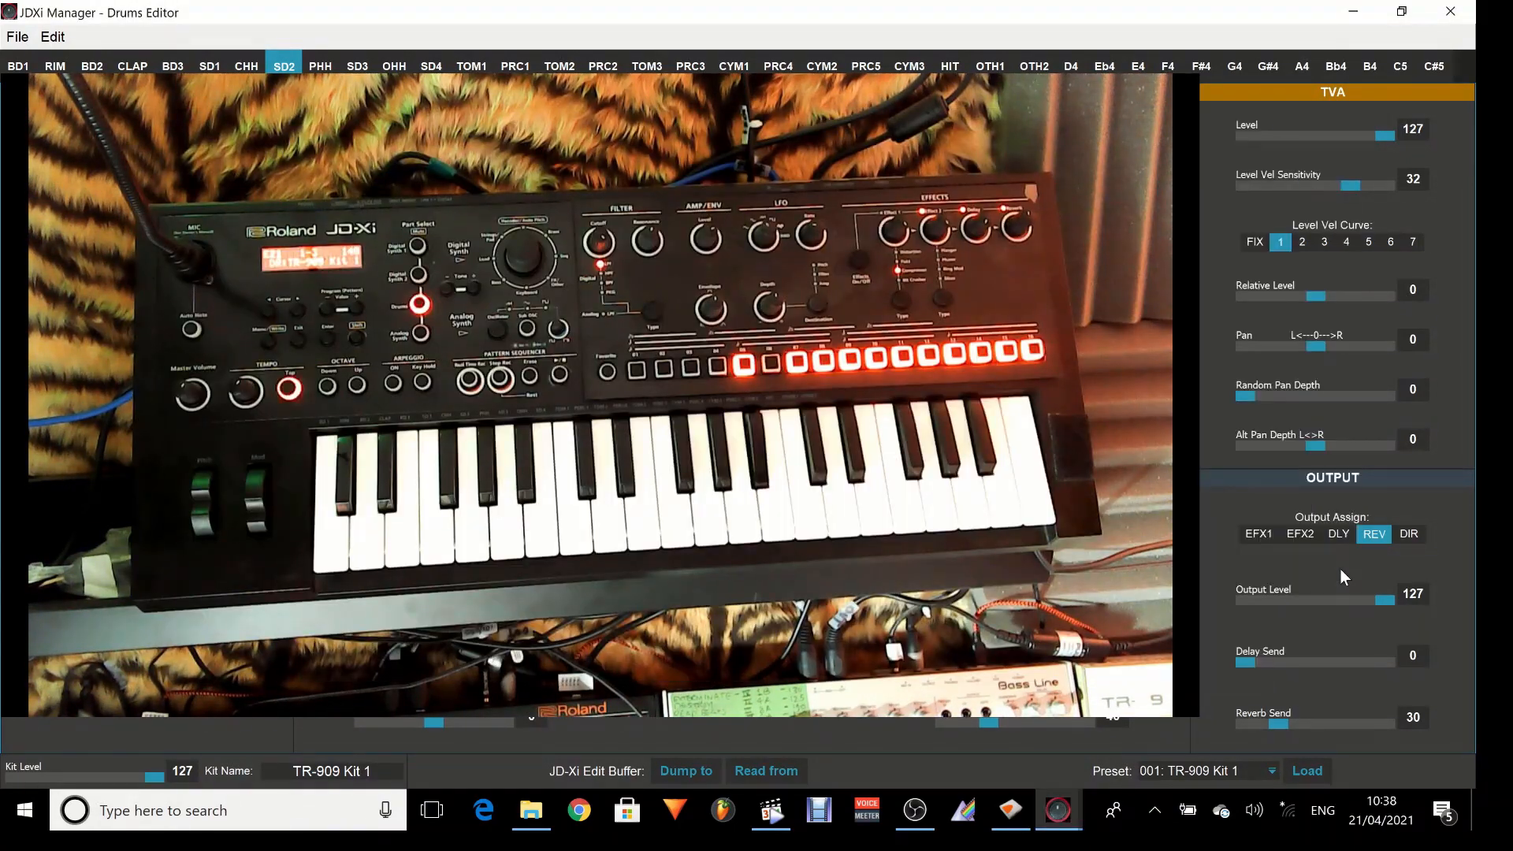
Move the live camera window away to uncover SD2's wave settings, and back over the middle of the editor.
{"action": "left_click_drag", "start_coordinate": [882, 189], "coordinate": [1291, 683]}
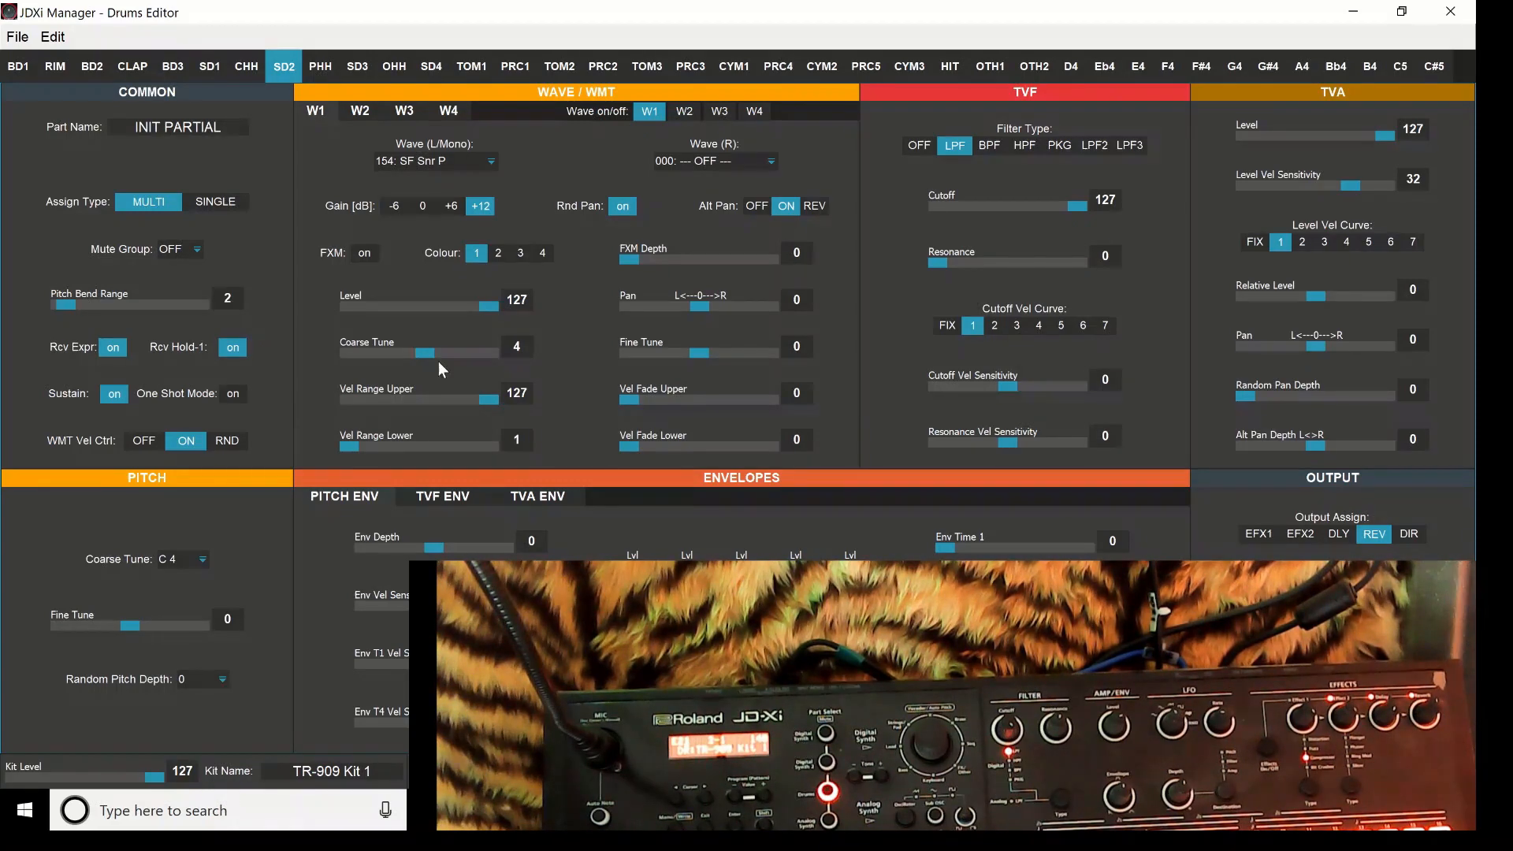
{"action": "left_click_drag", "start_coordinate": [682, 605], "coordinate": [424, 196]}
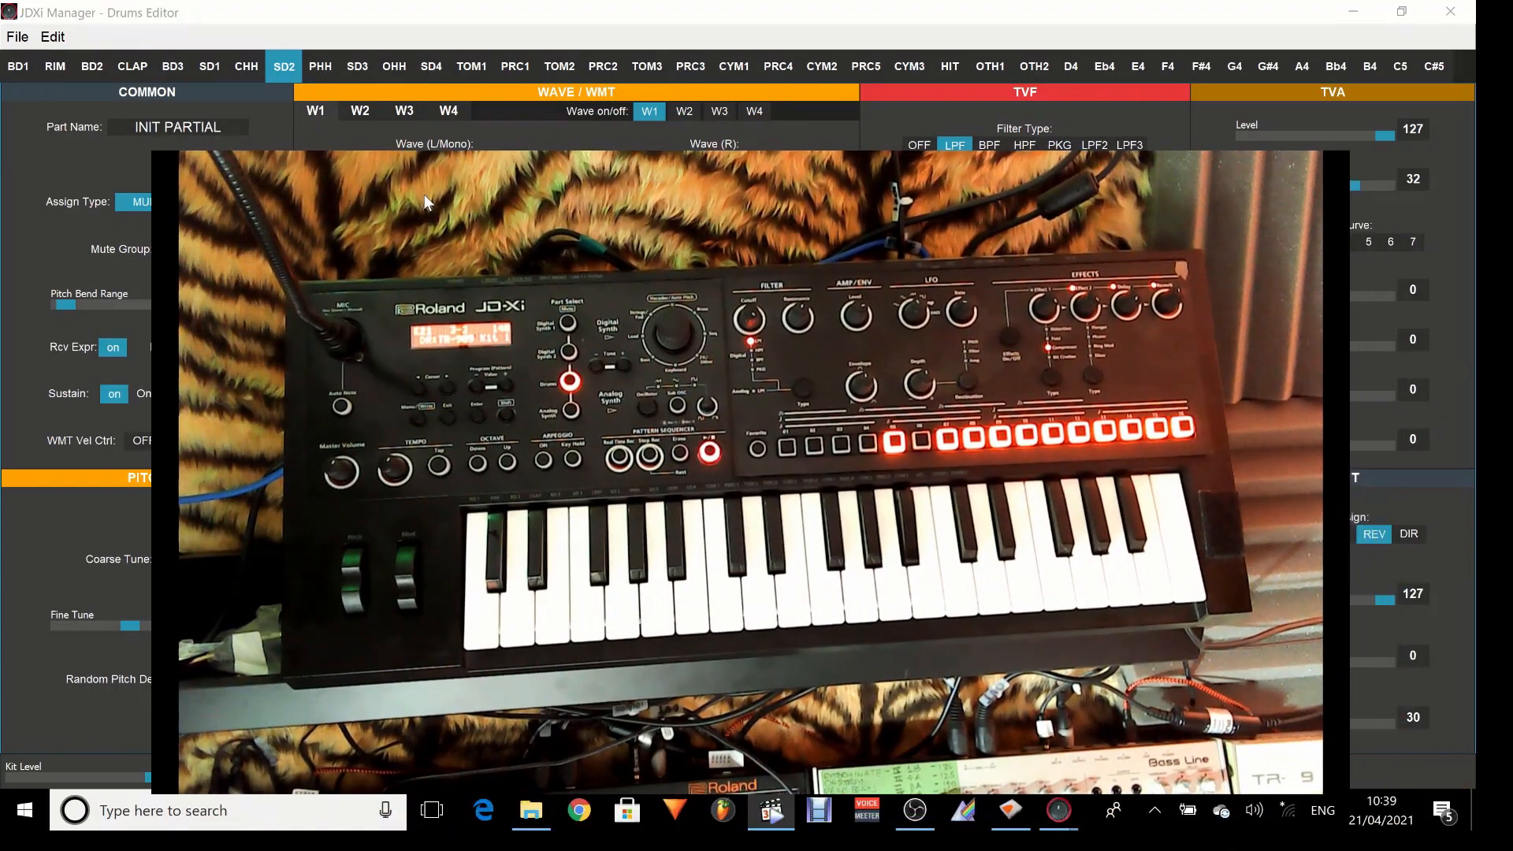